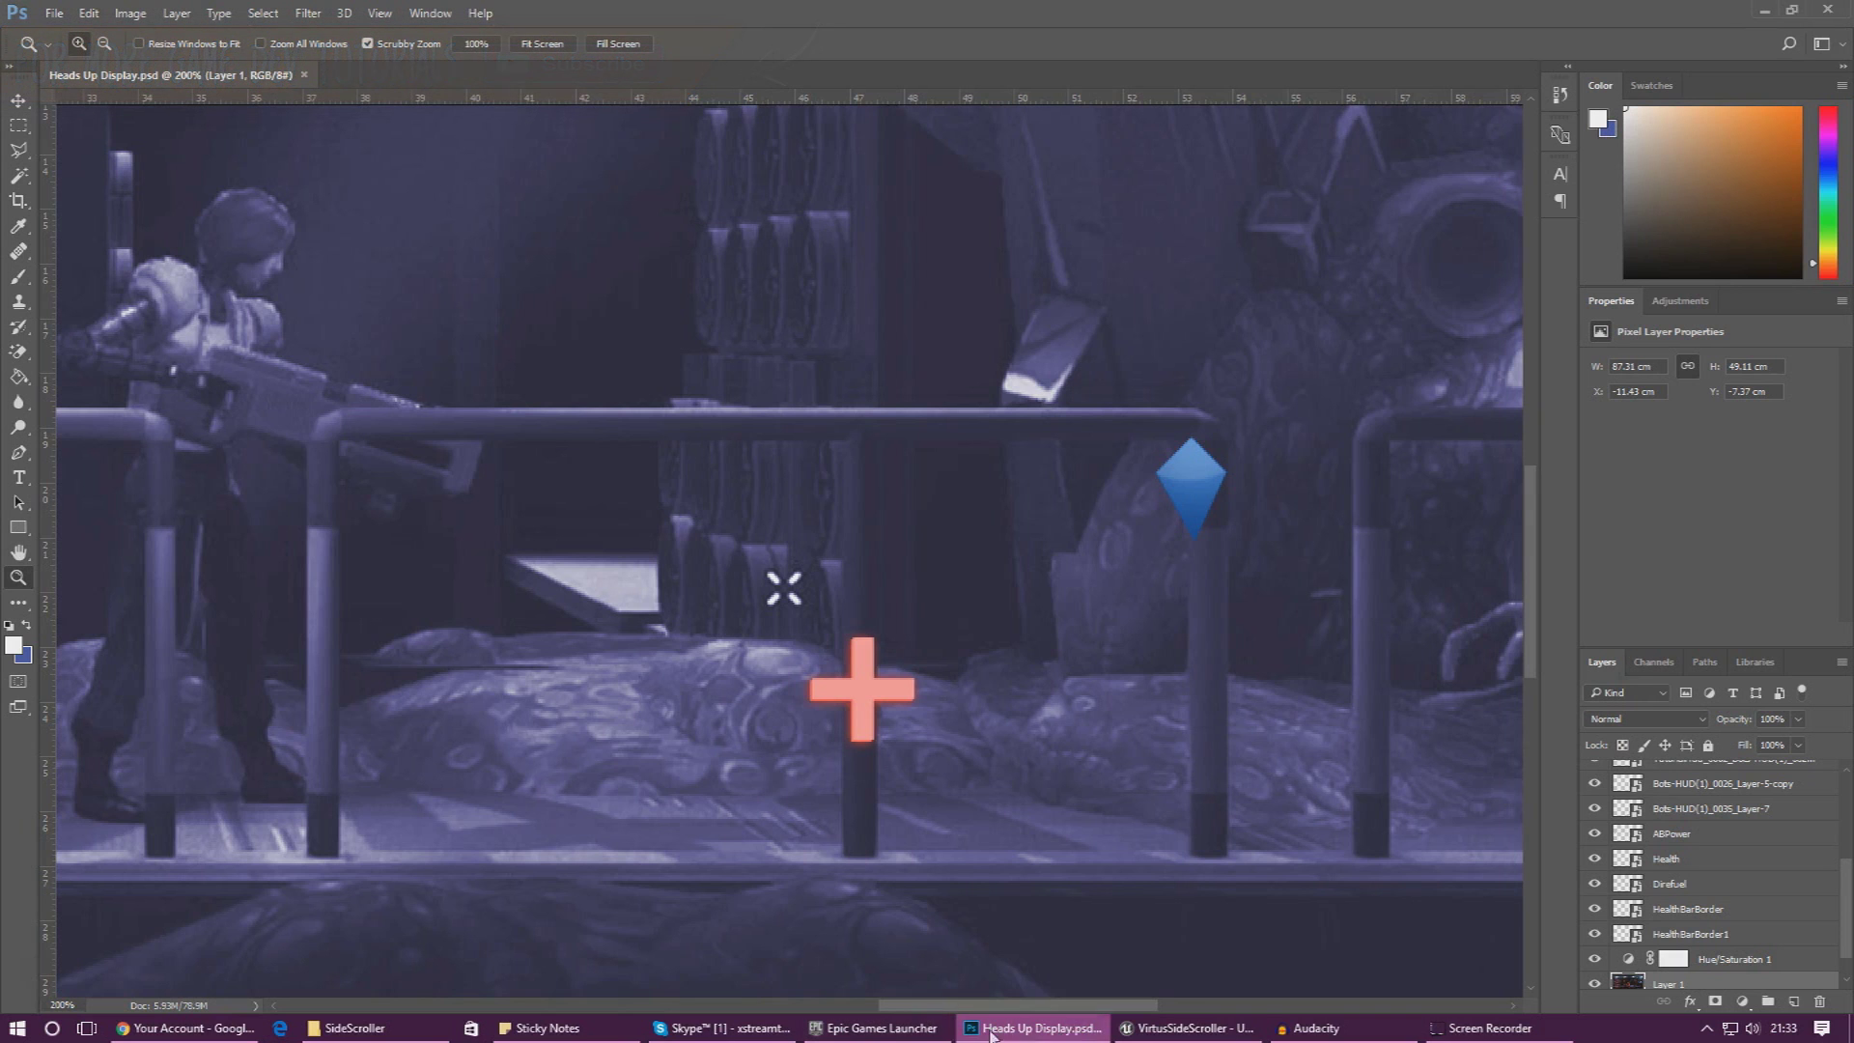
- Switch to Unreal Editor and look around the side-scroller level's health spheres in the viewport
left_click(1130, 1029)
right_click_drag(993, 632, 992, 632)
key("s")
key("d")
key("w")
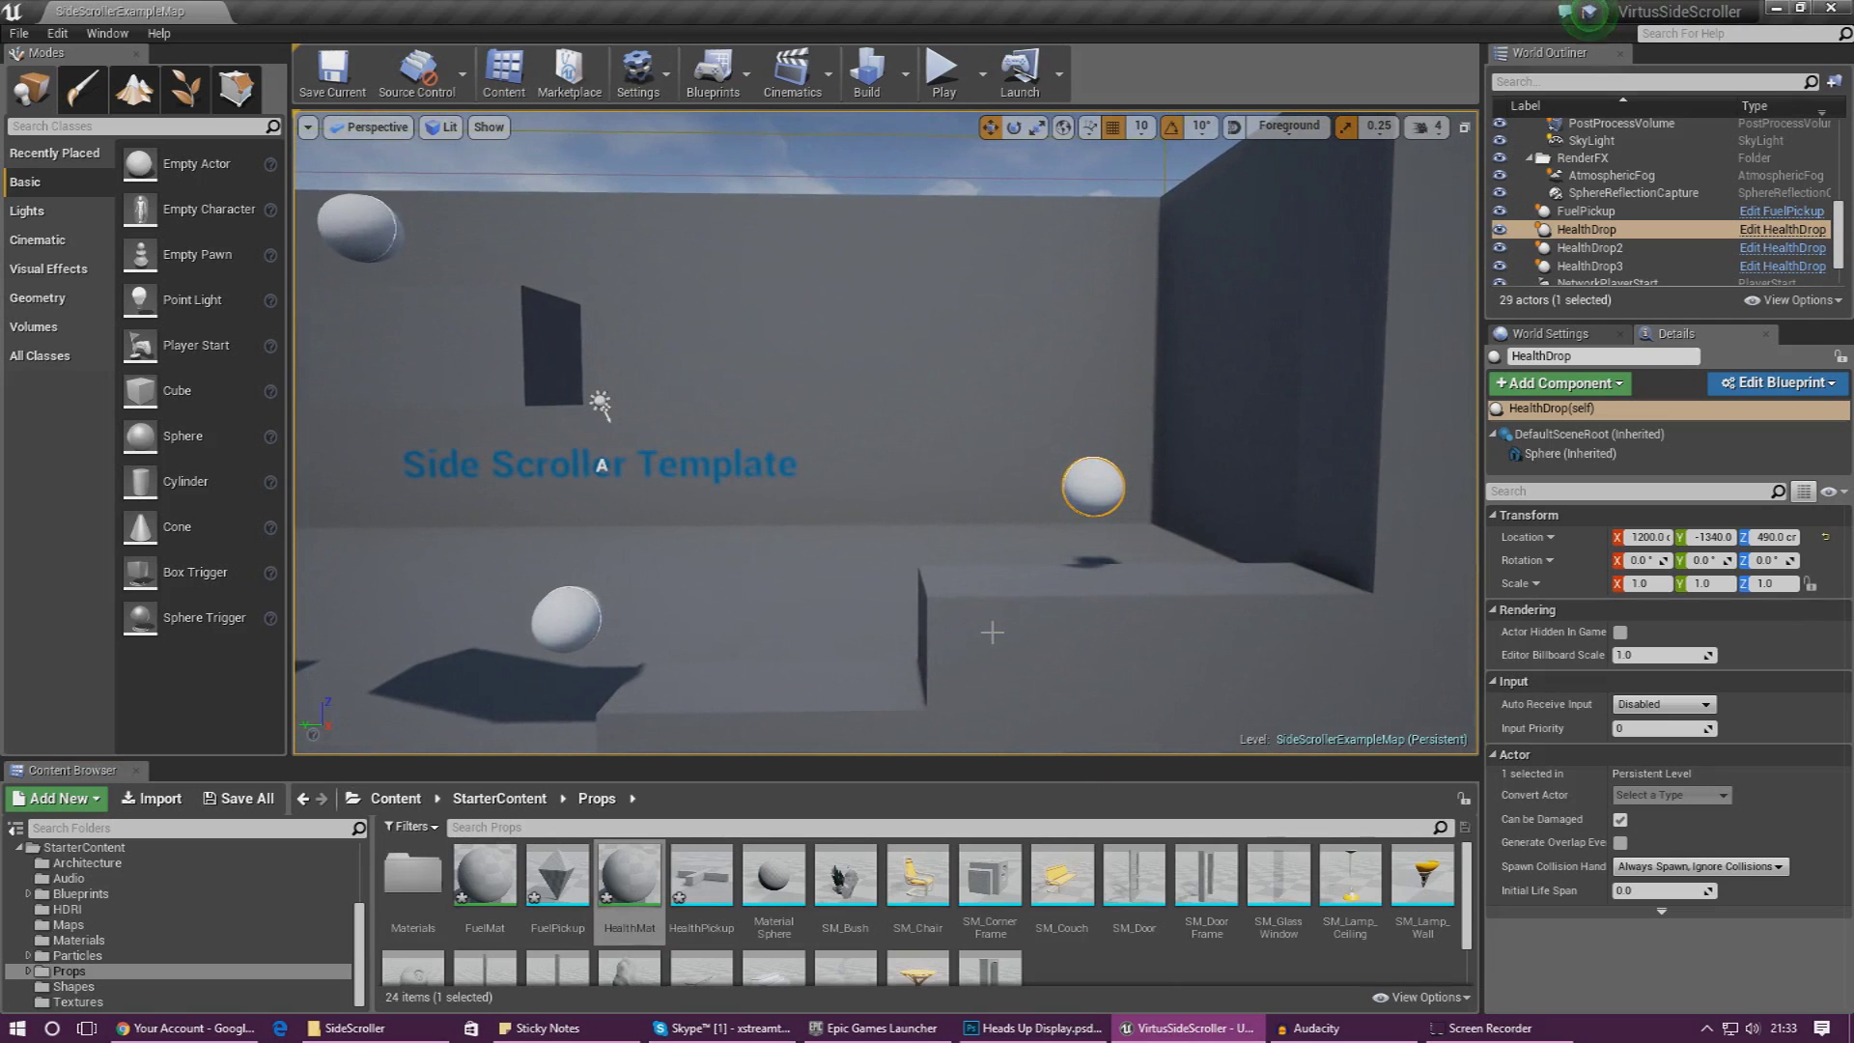
key("s")
key("a")
right_click_drag(993, 633, 993, 641)
- Play-test the level by running and jumping the character into the fuel and health pickups, and stop the session
left_click(942, 77)
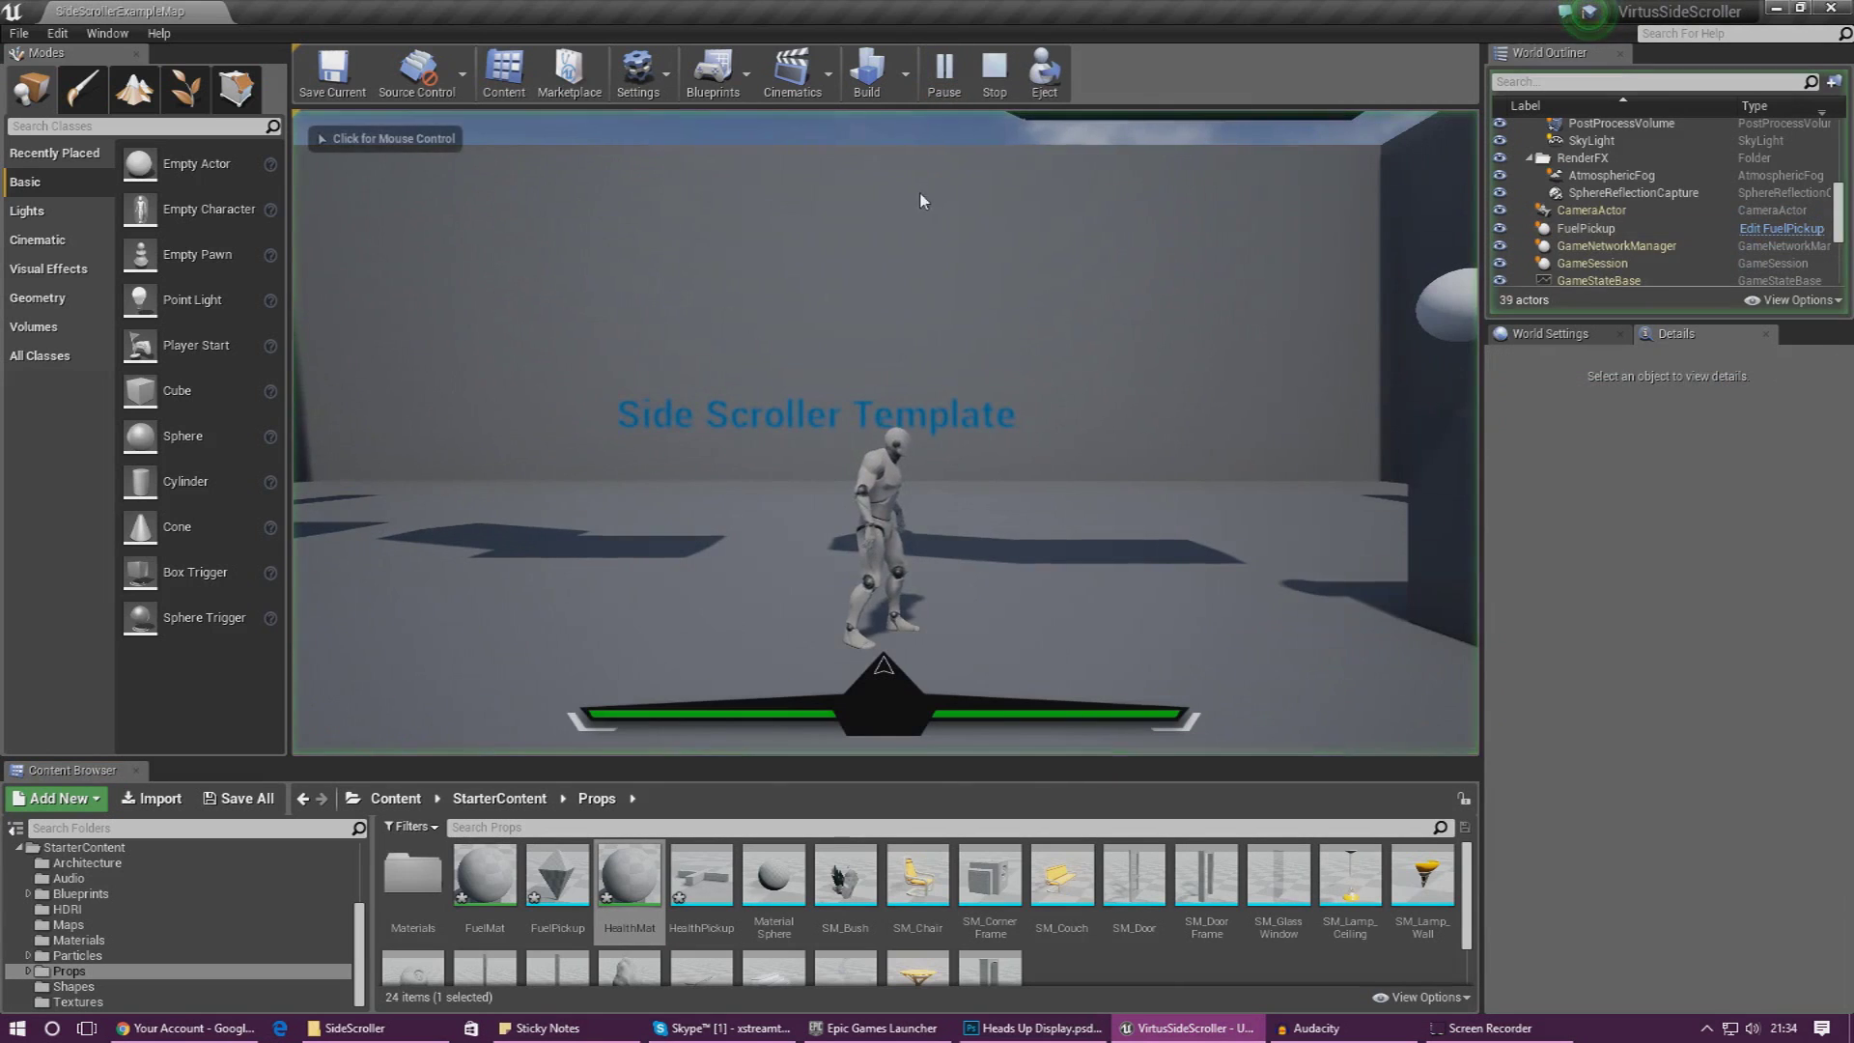
key("d")
key("space")
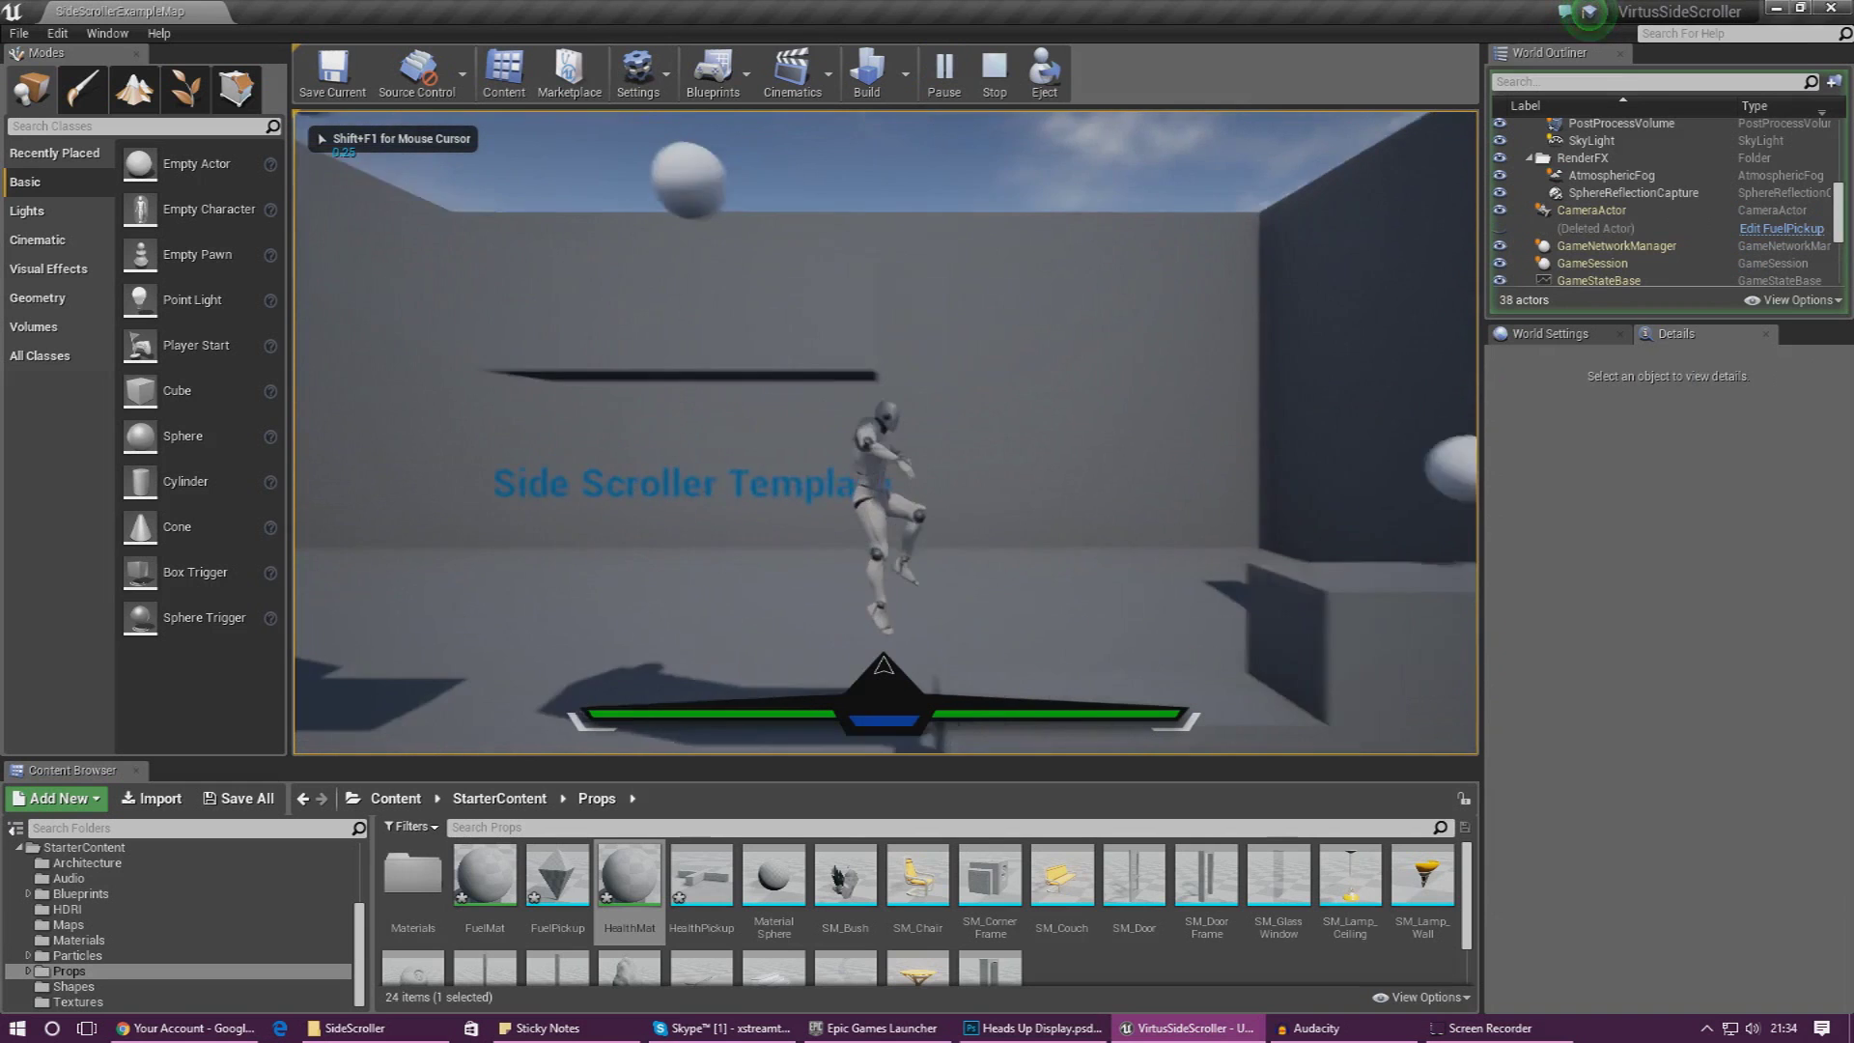
key("space")
key("a")
key("space")
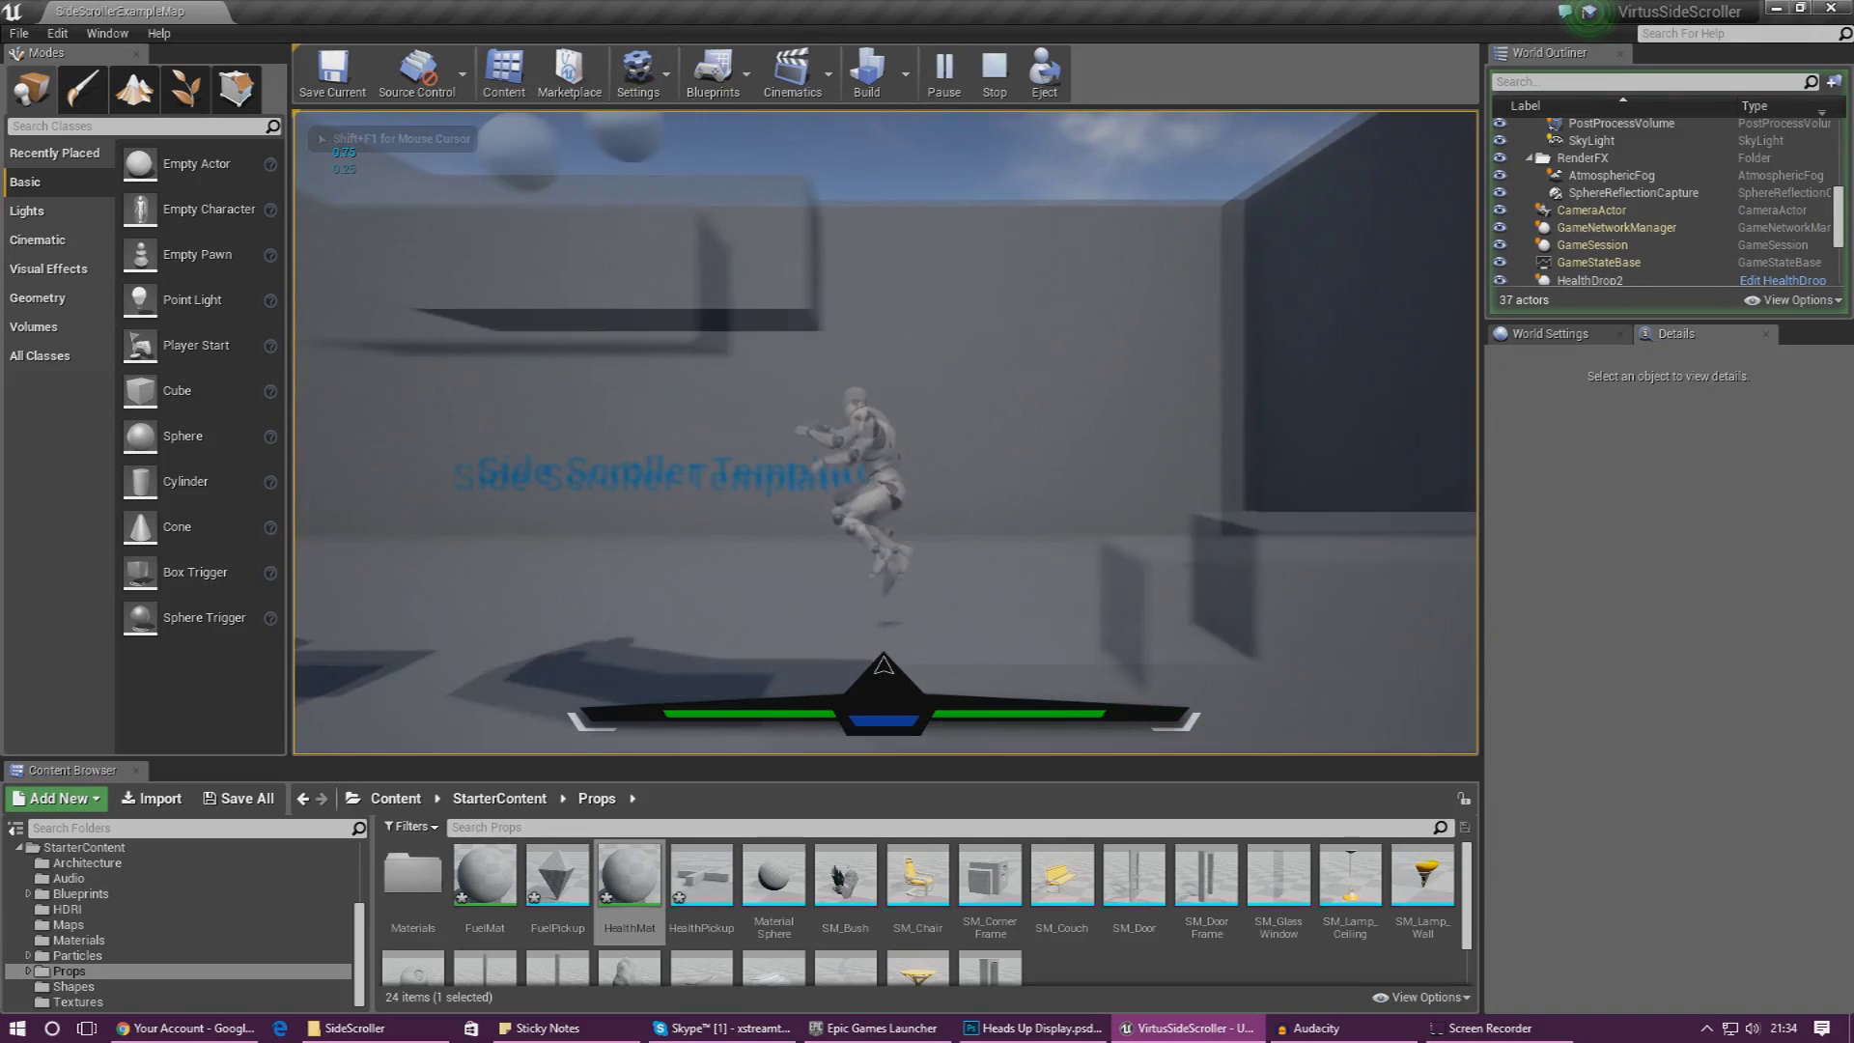
key("d")
key("Escape")
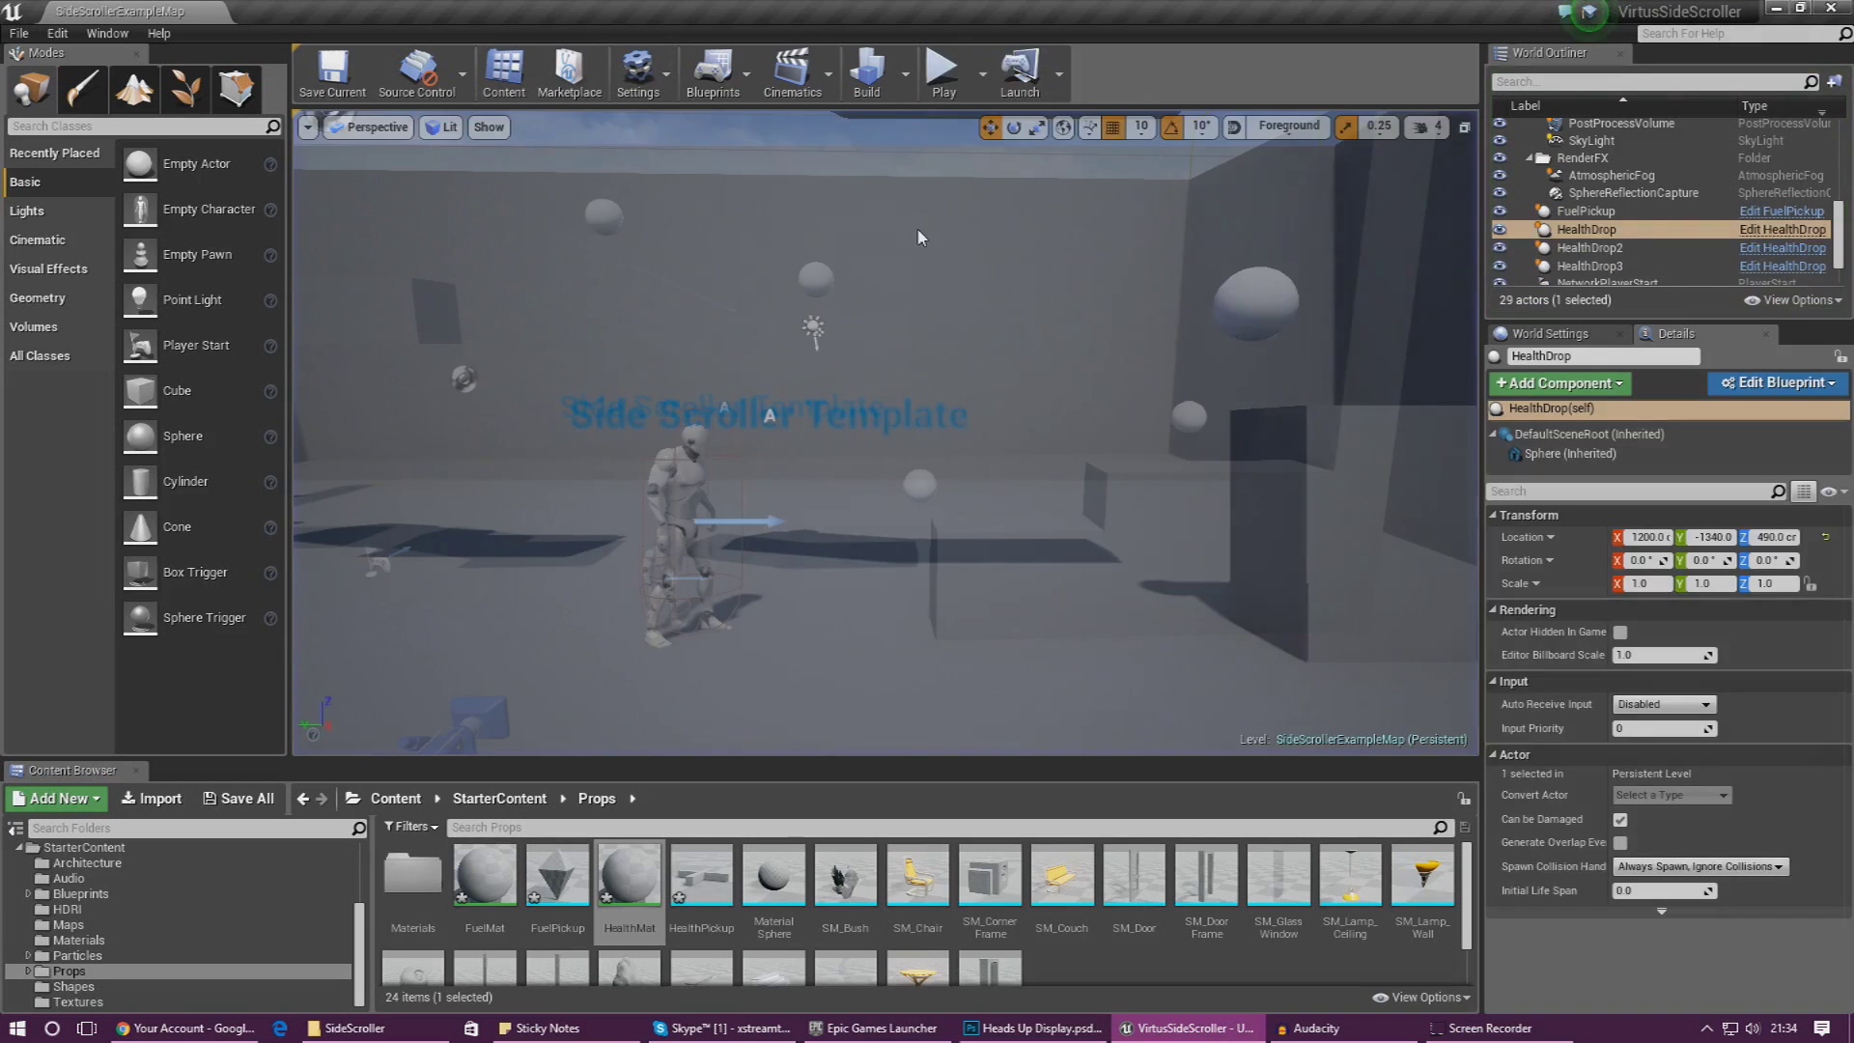
- Look at the red cross and blue diamond icons in Photoshop and at FuelPickup.FBX and HealthPickup.FBX in the SideScroller folder in File Explorer
key("alt+Tab")
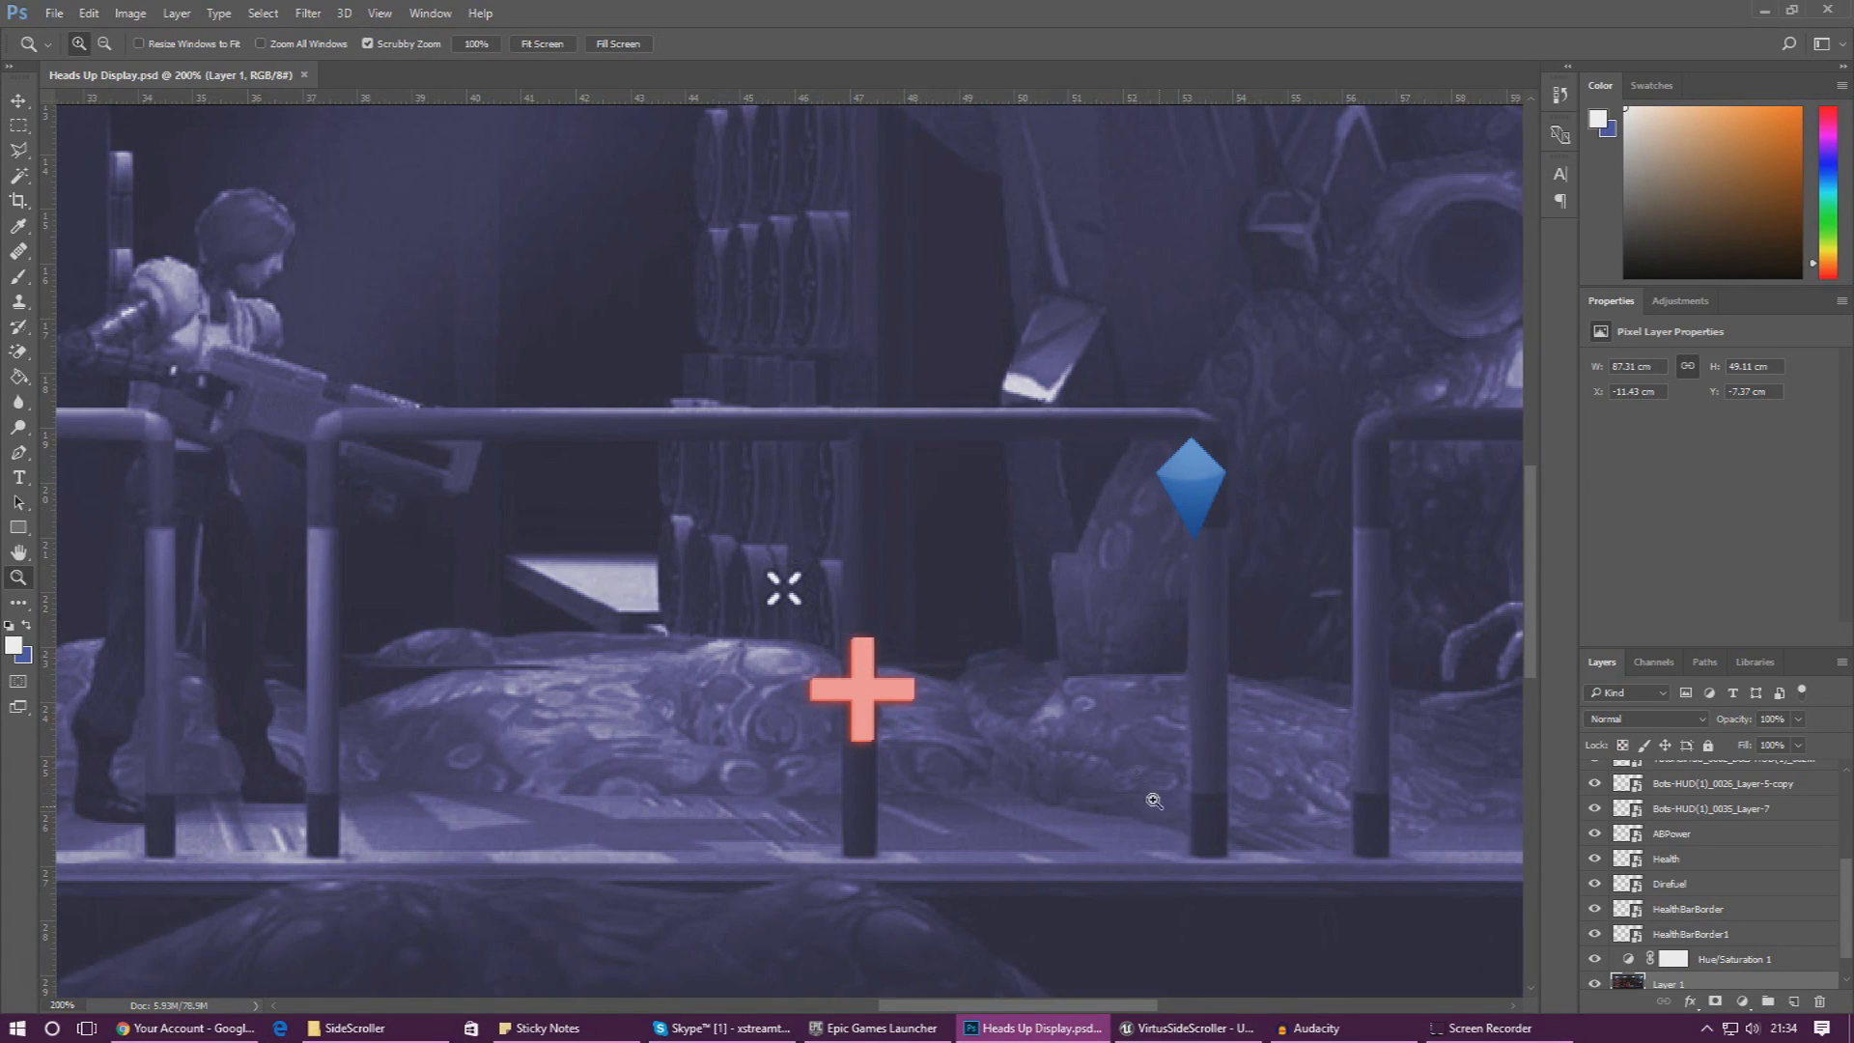
left_click(1240, 634)
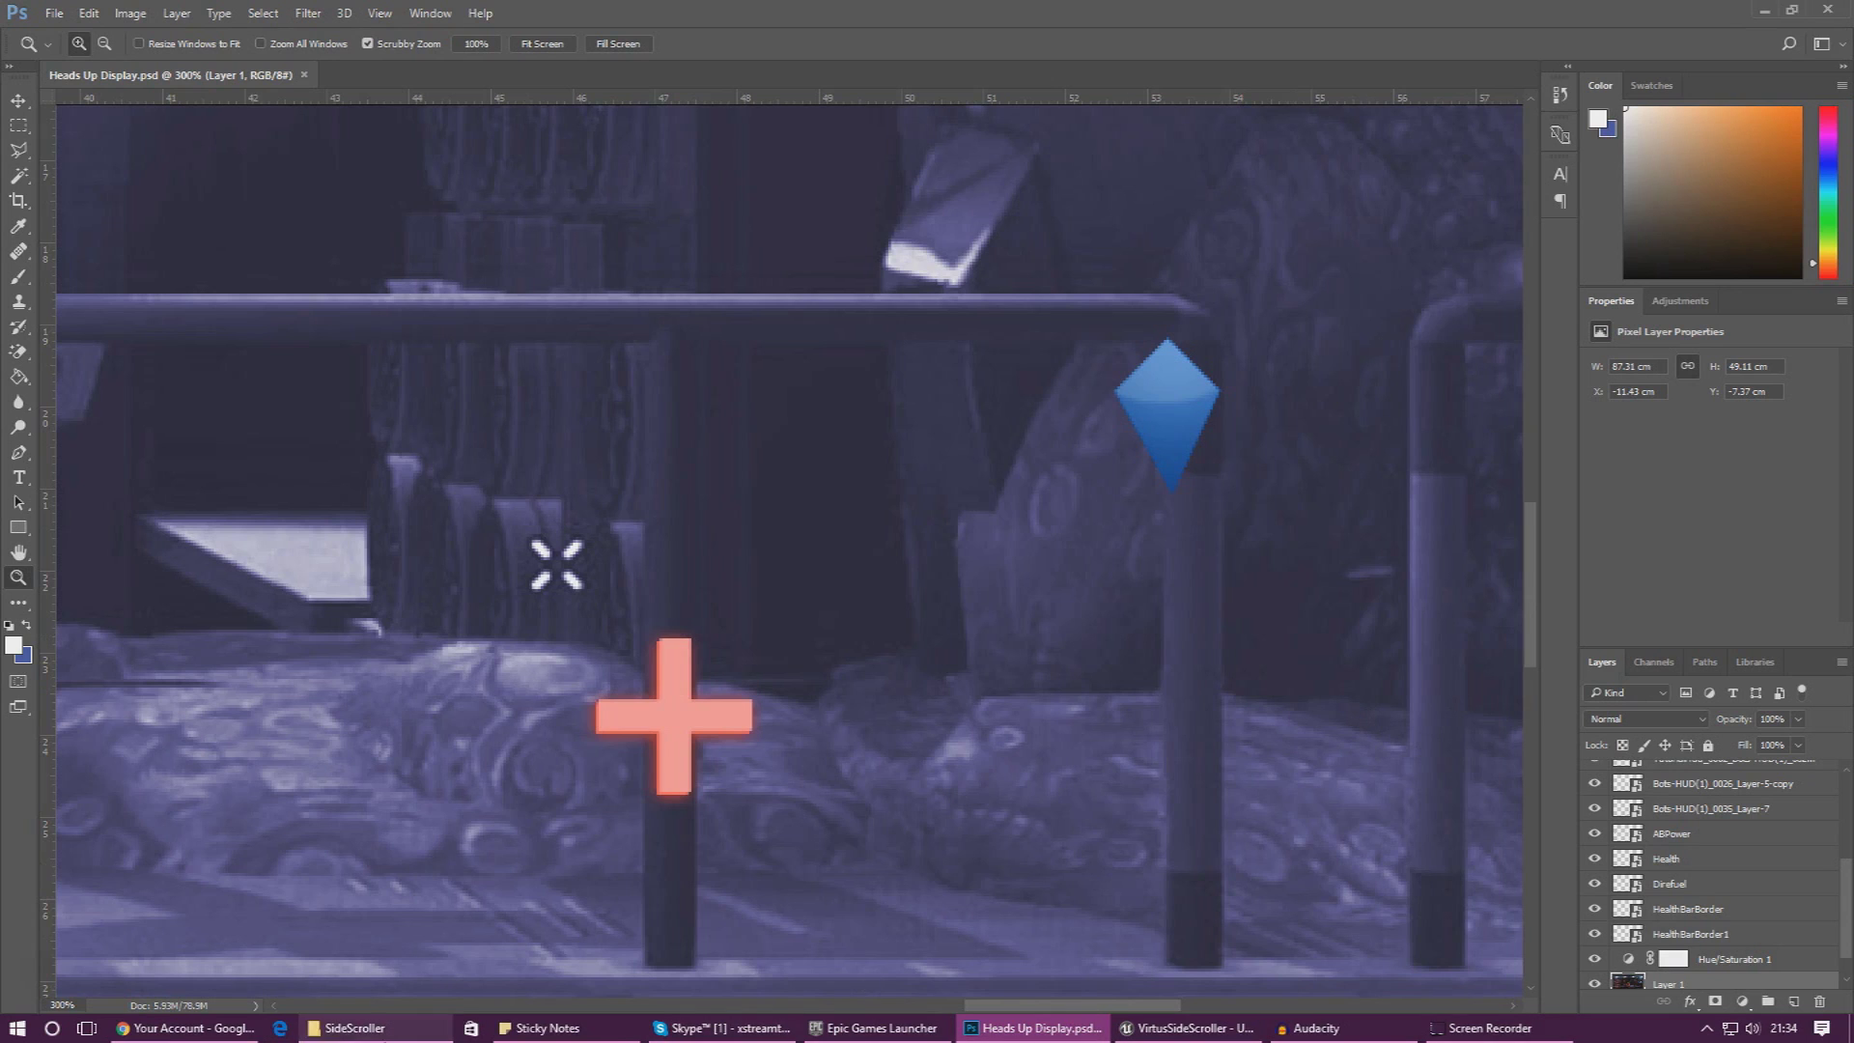
left_click(355, 1028)
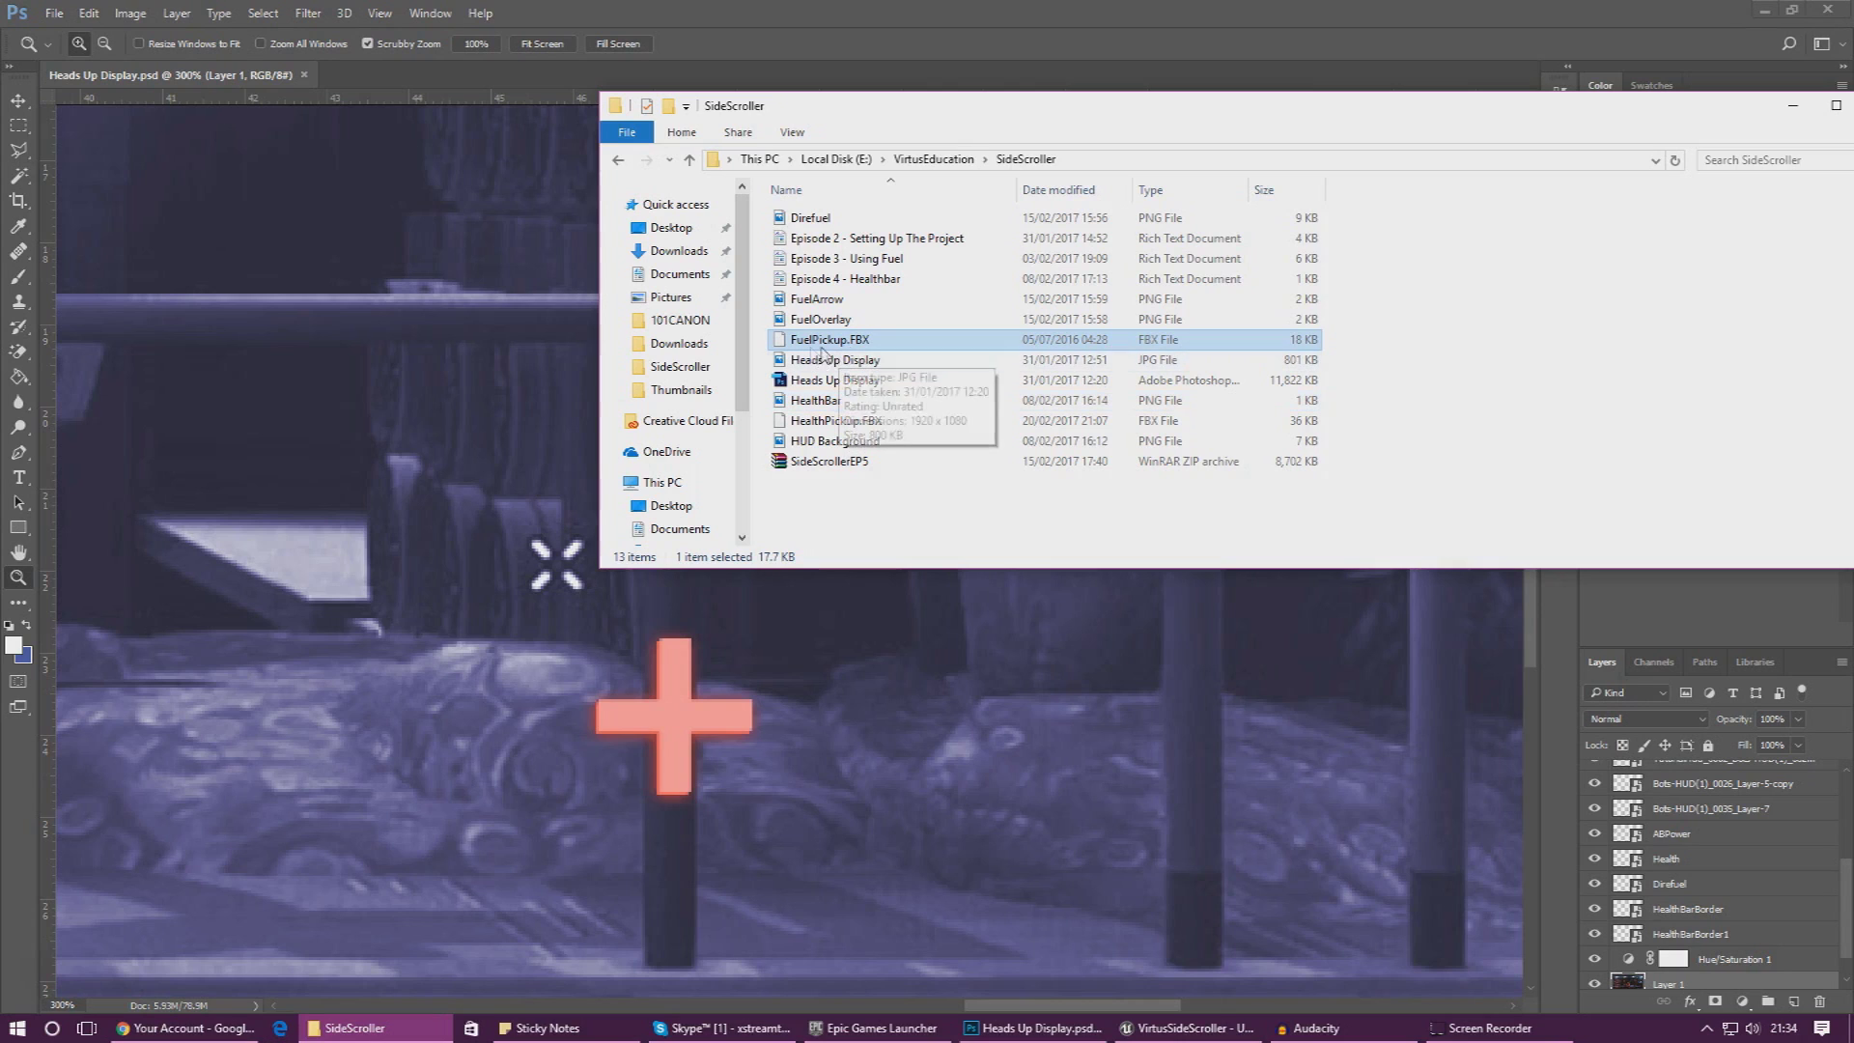
left_click(820, 425, "ctrl")
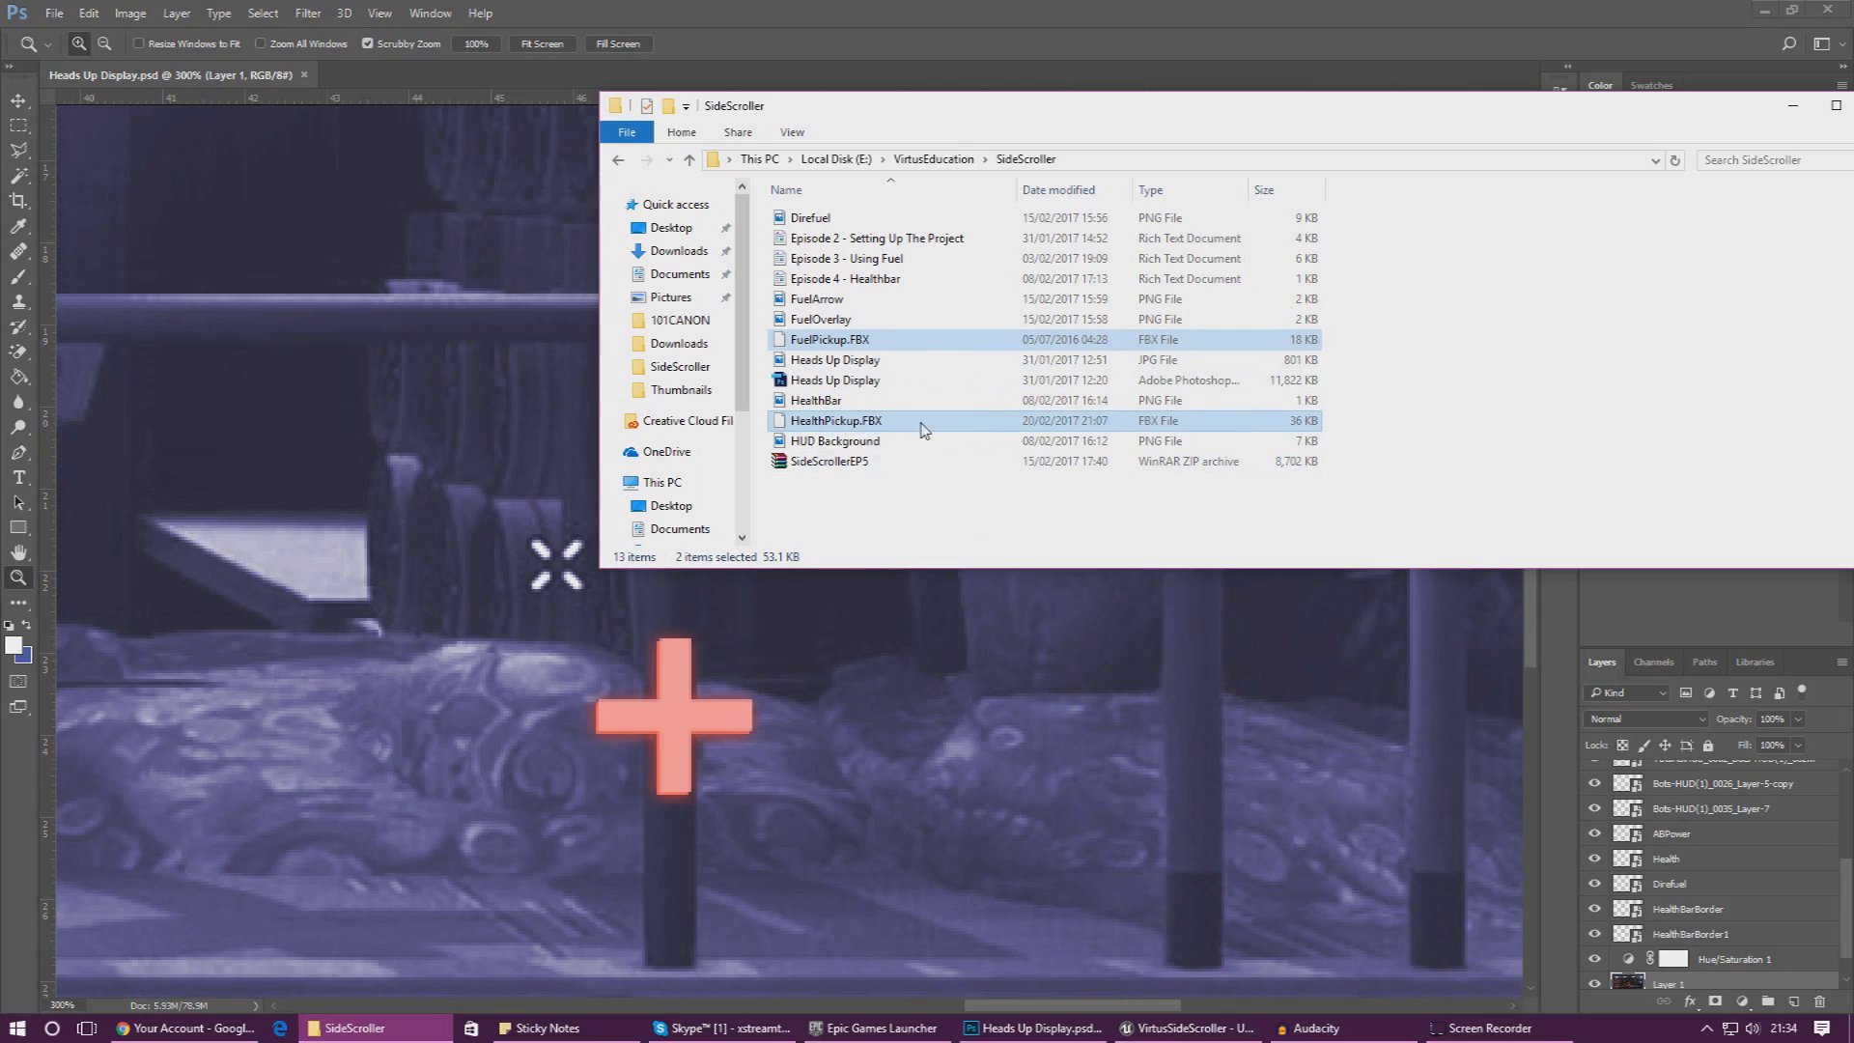
- Switch to Unreal Editor and delete the FuelPickup and HealthPickup static meshes from StarterContent's Props folder
left_click(1186, 1028)
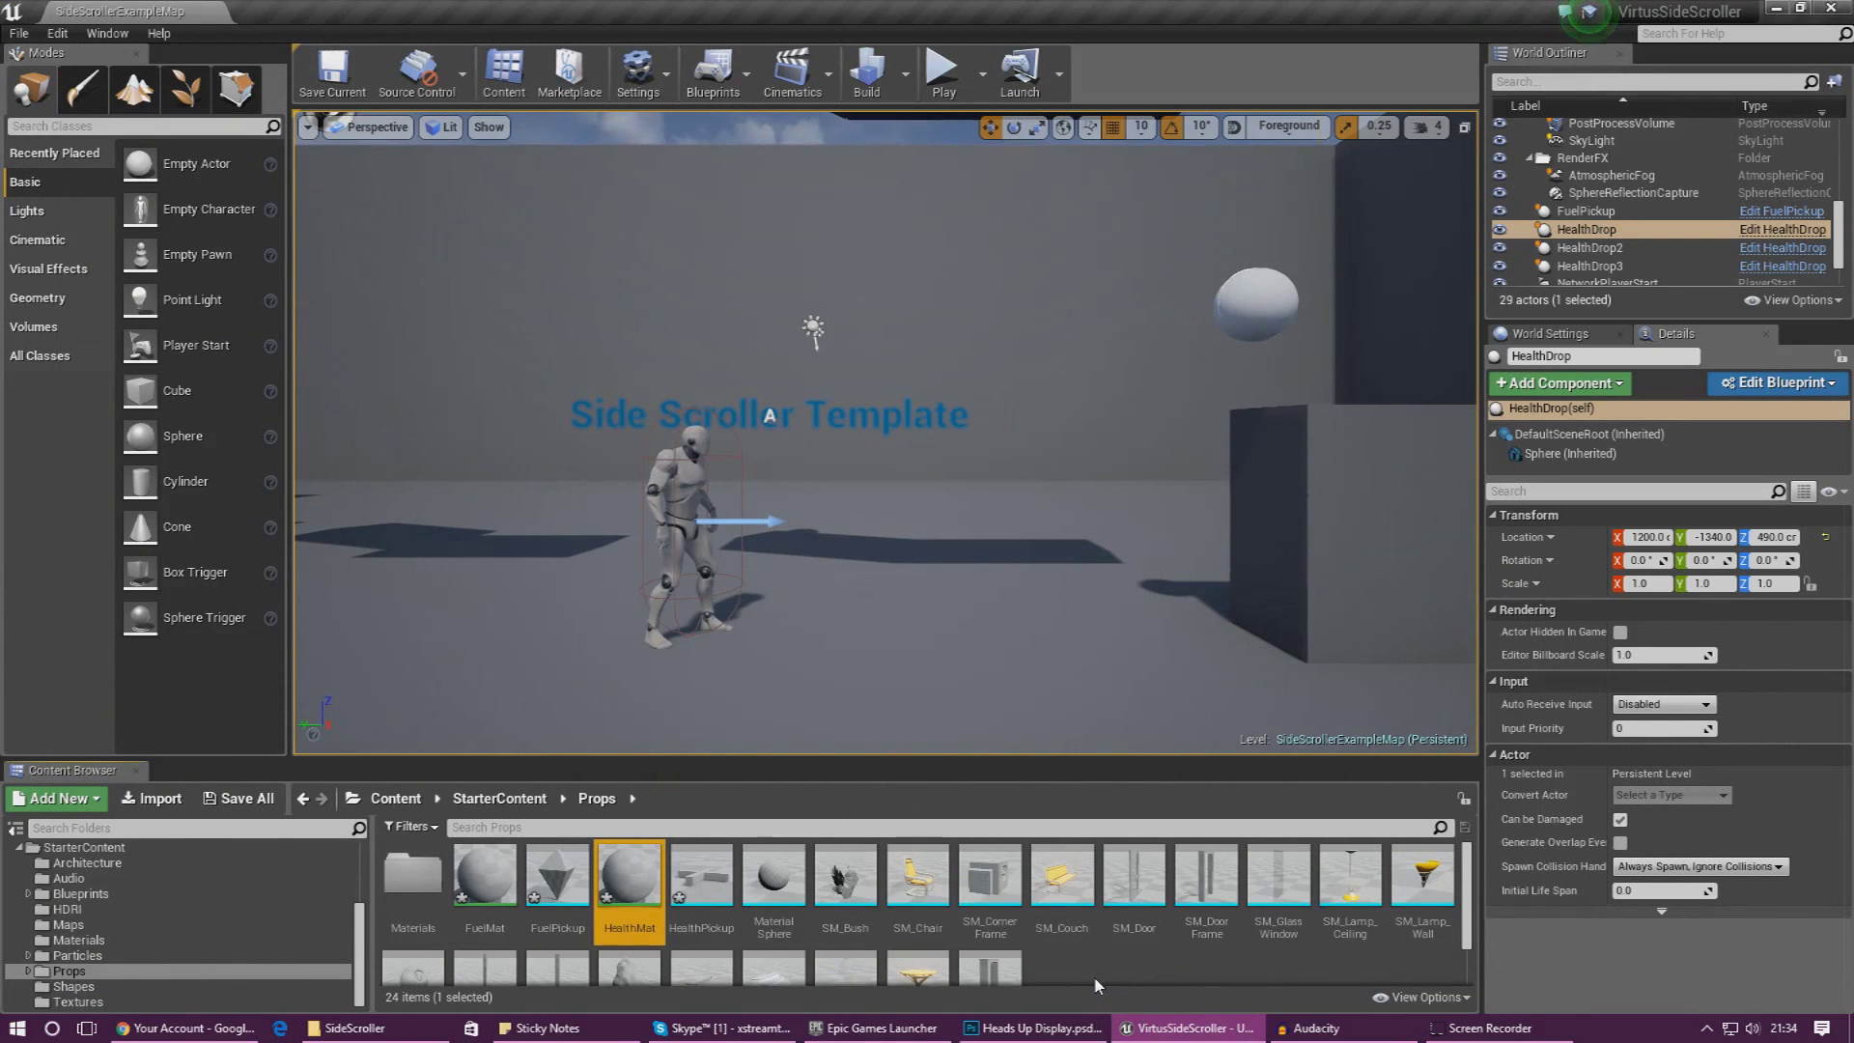
scroll(199, 902, "up", 2)
left_click(85, 910)
scroll(89, 911, "down", 2)
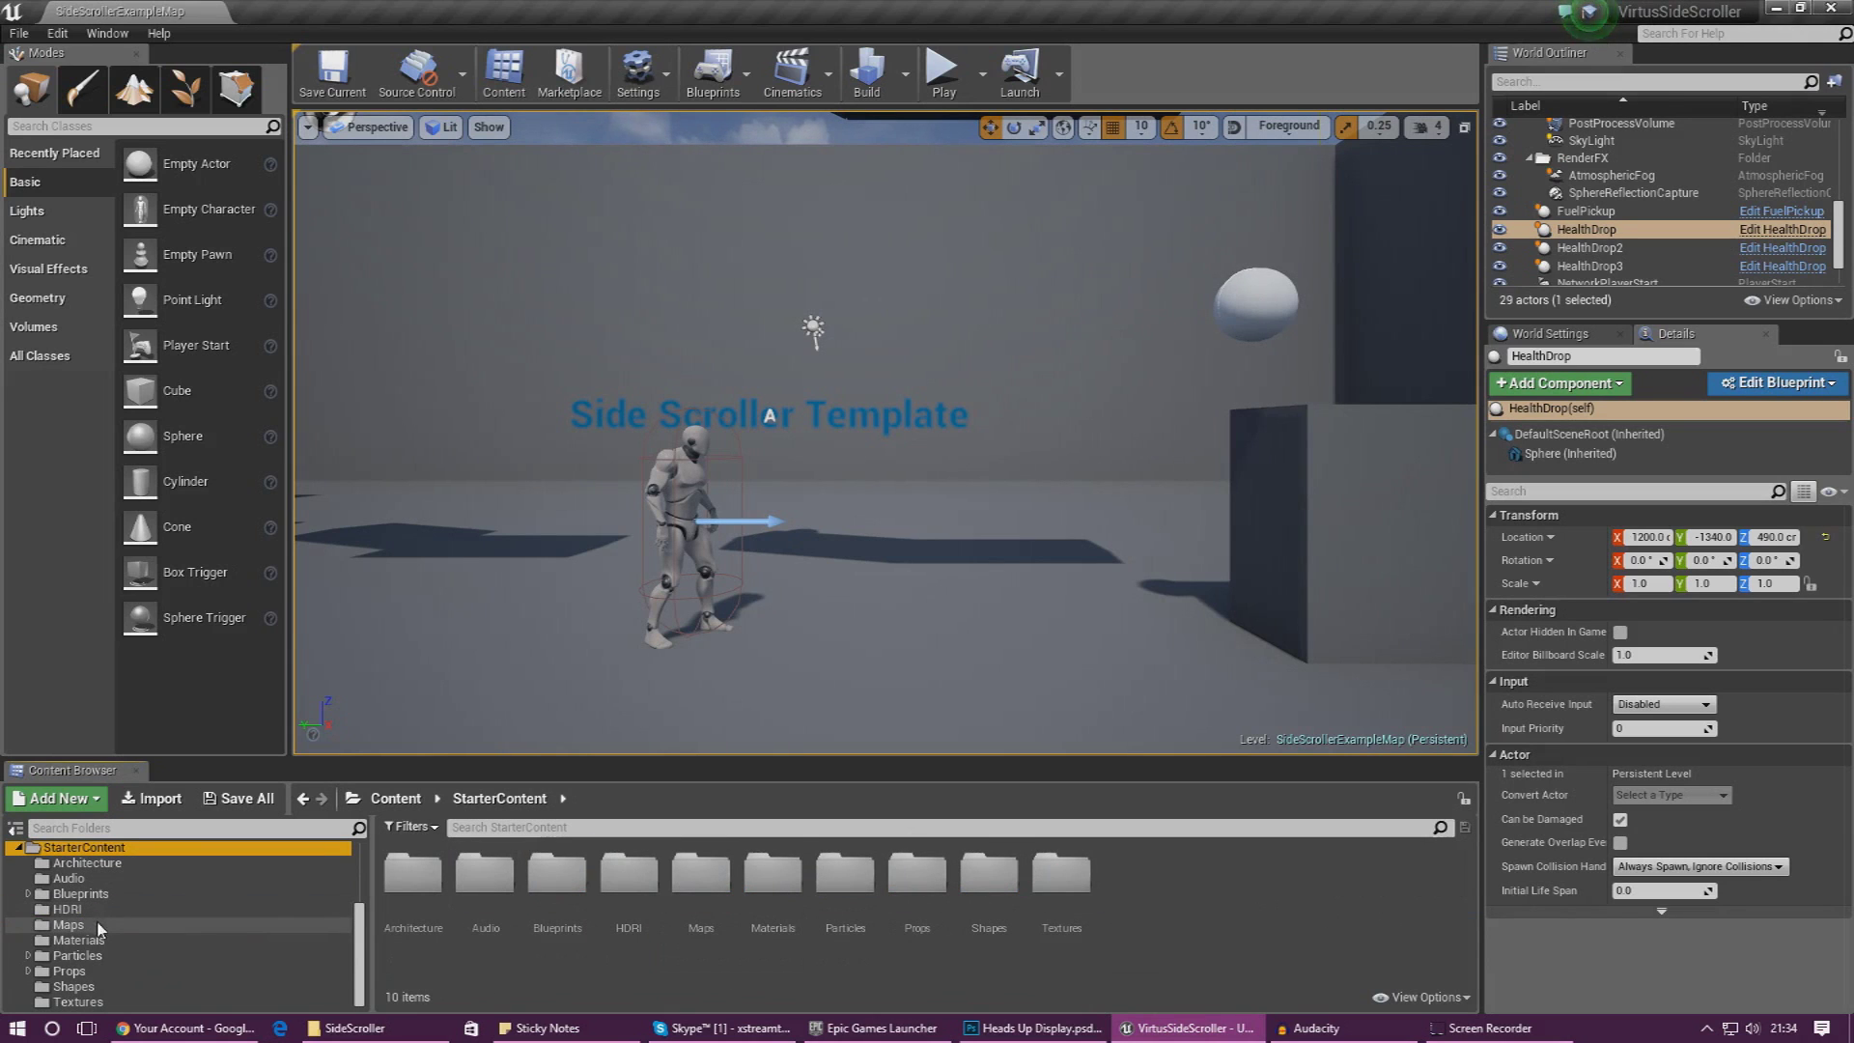
left_click(129, 970)
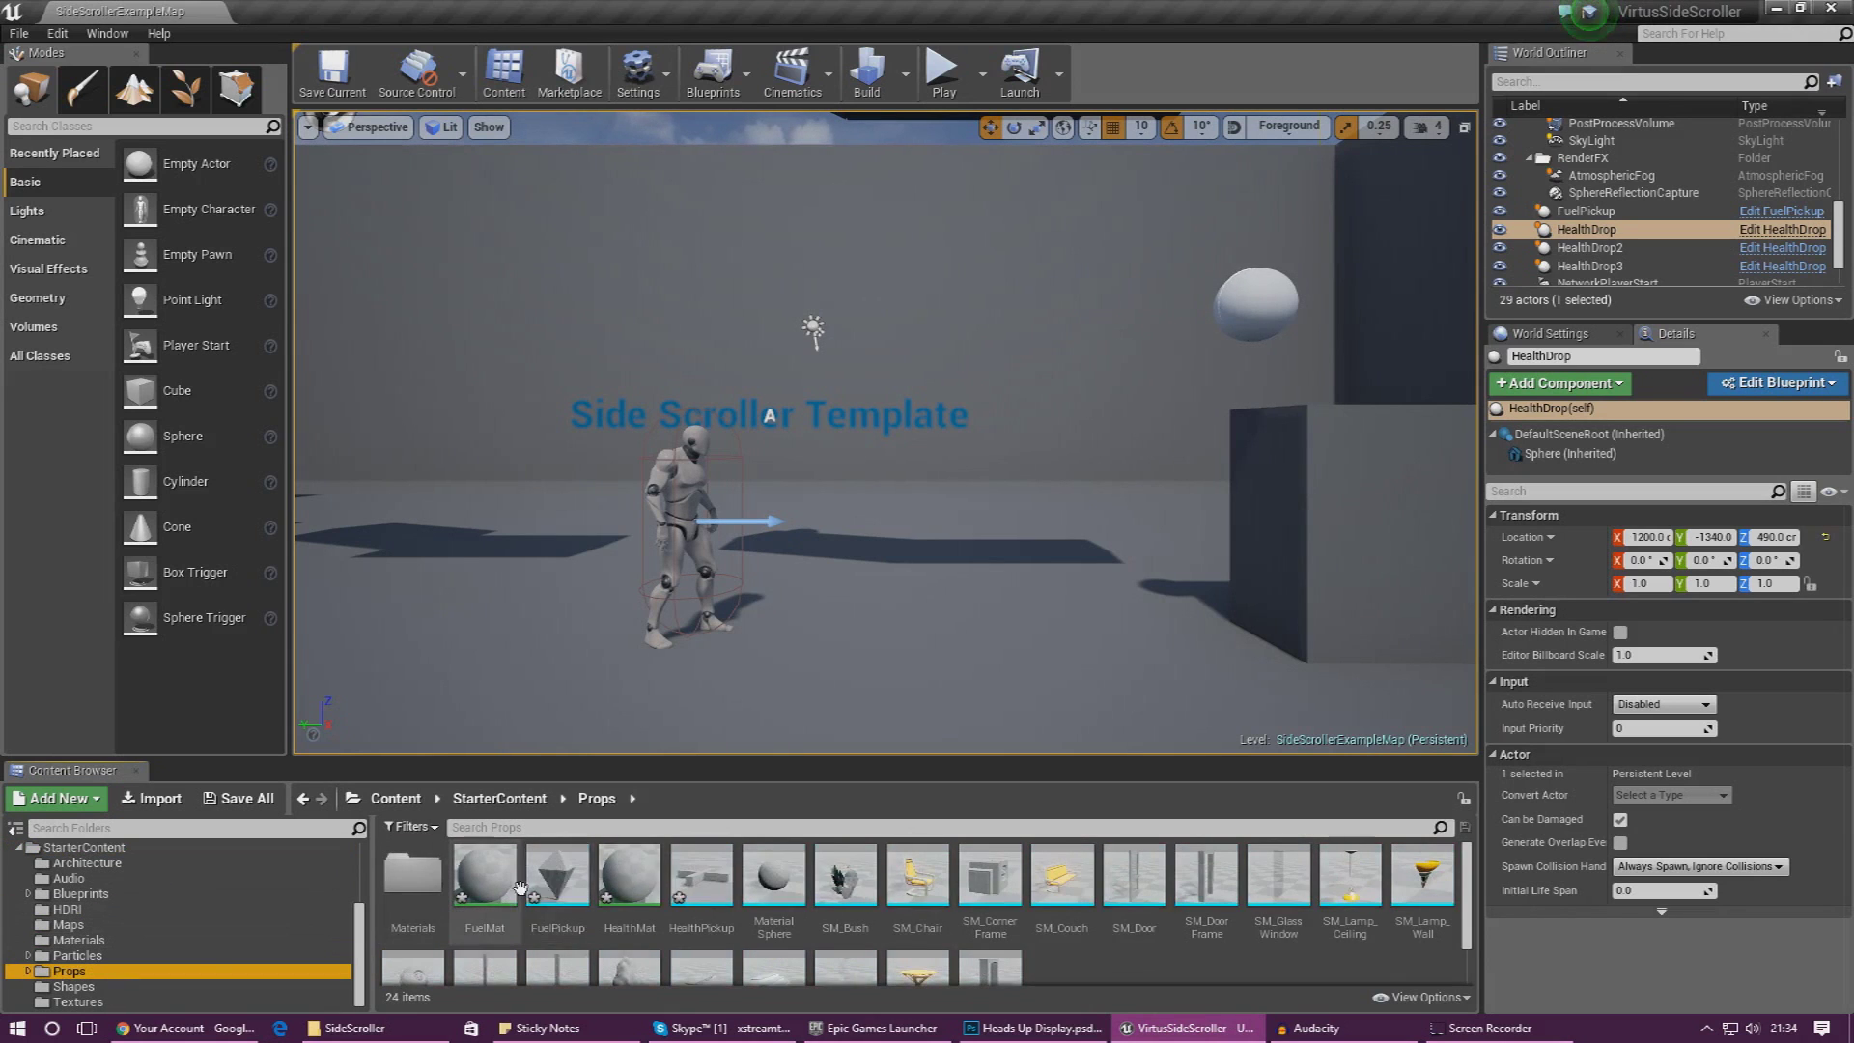
left_click(558, 874)
left_click(720, 871, "ctrl")
right_click(720, 870)
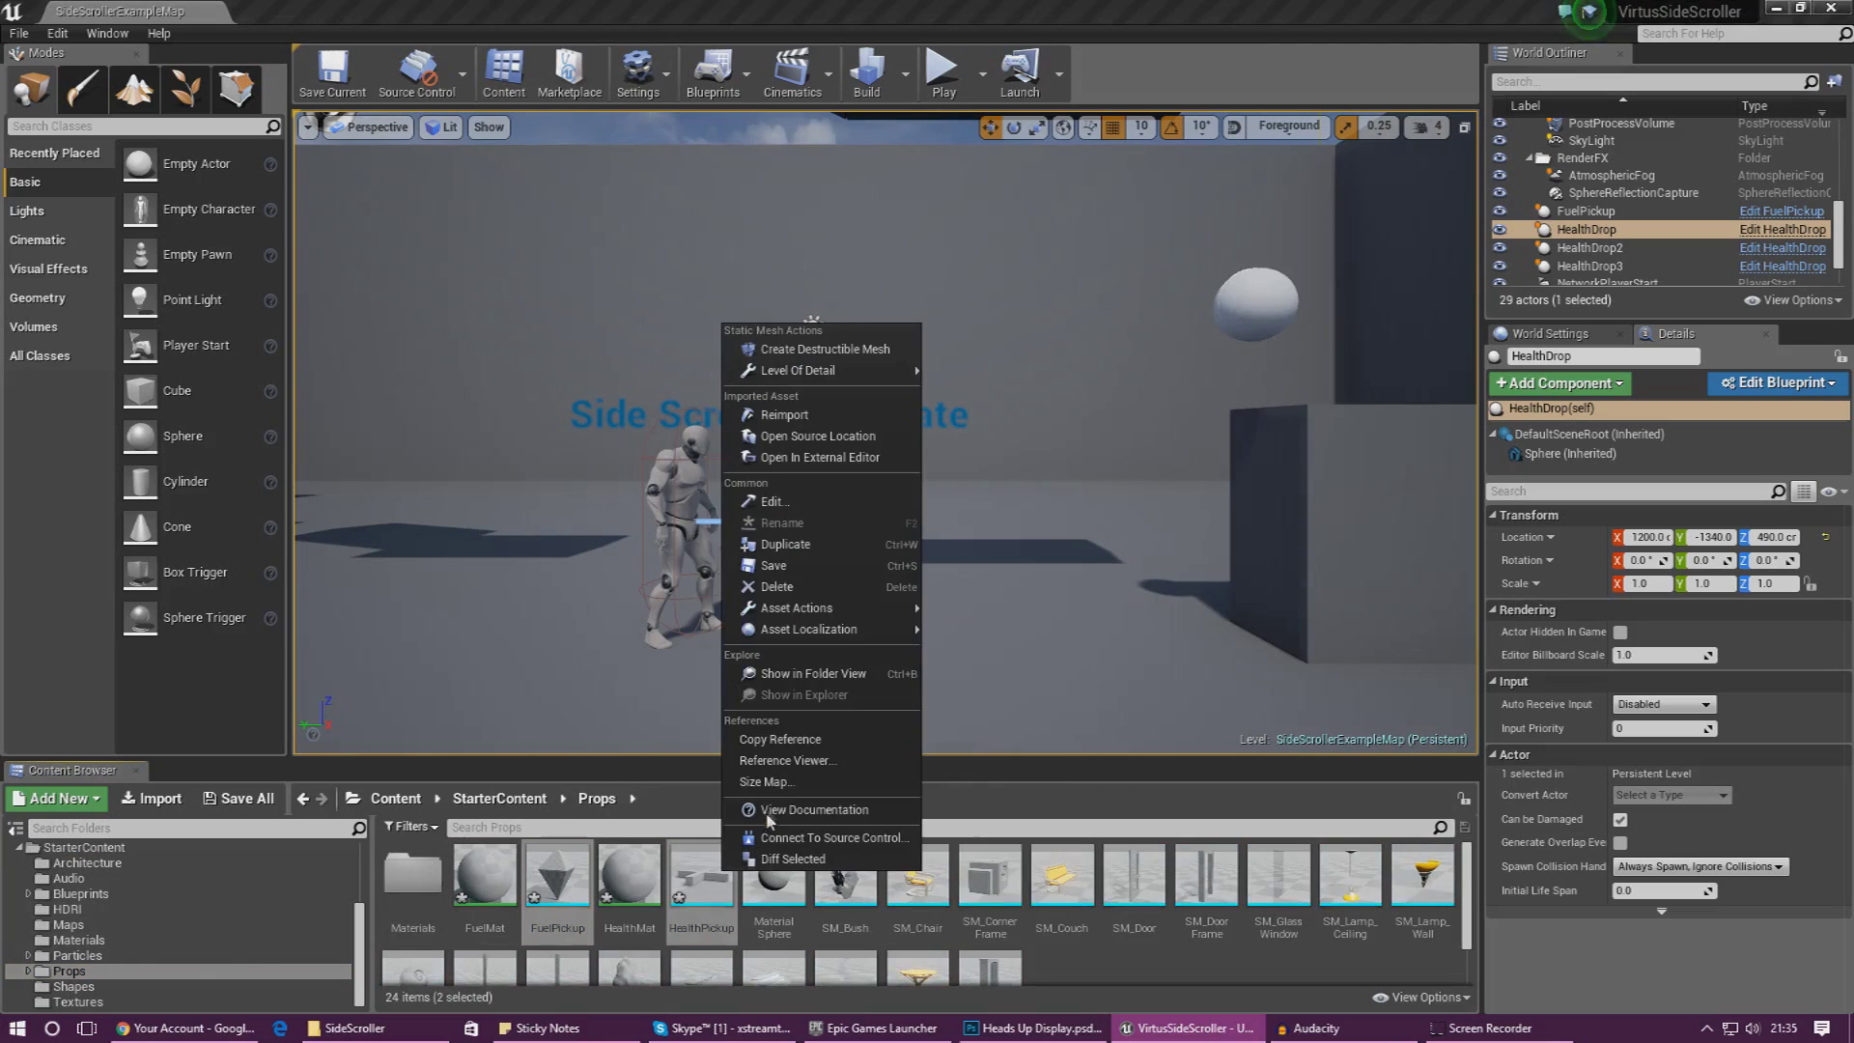
left_click(768, 589)
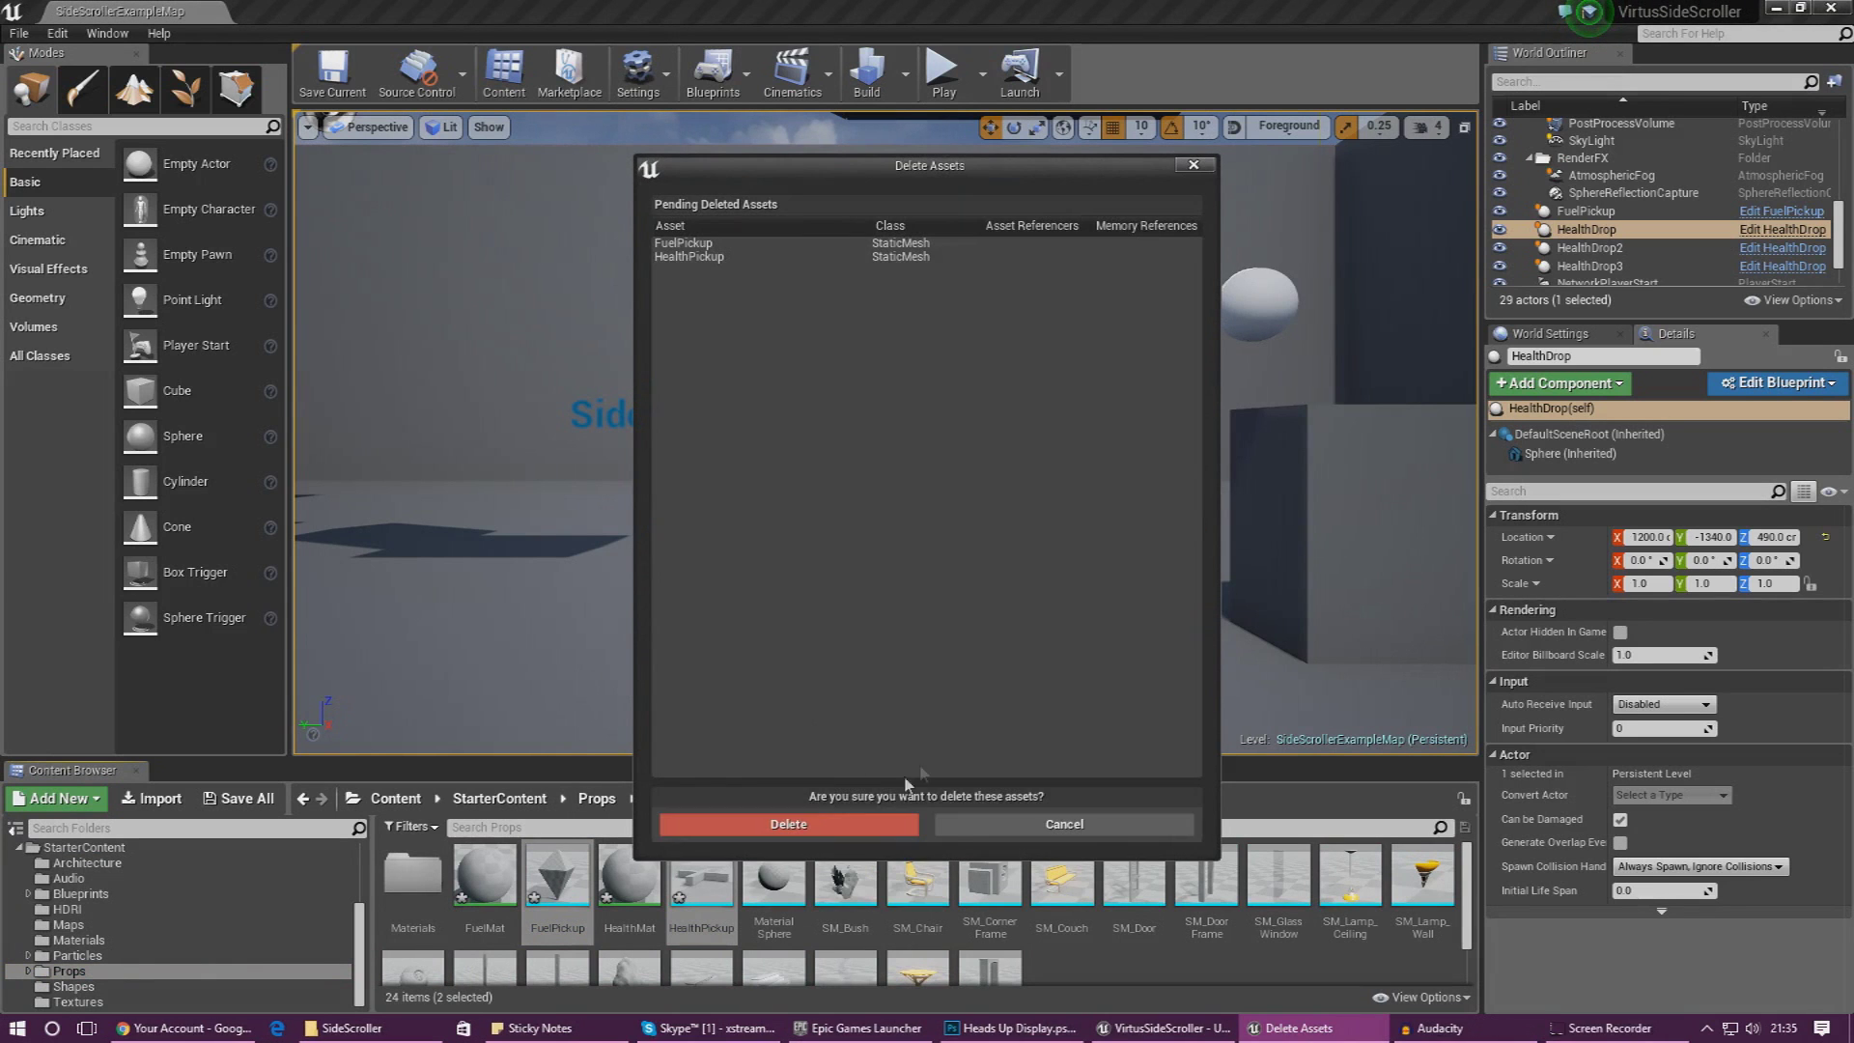
left_click(837, 828)
- Delete the FuelMat and HealthMat materials from the Props folder
scroll(704, 908, "down", 1)
scroll(704, 908, "up", 1)
left_click(485, 874)
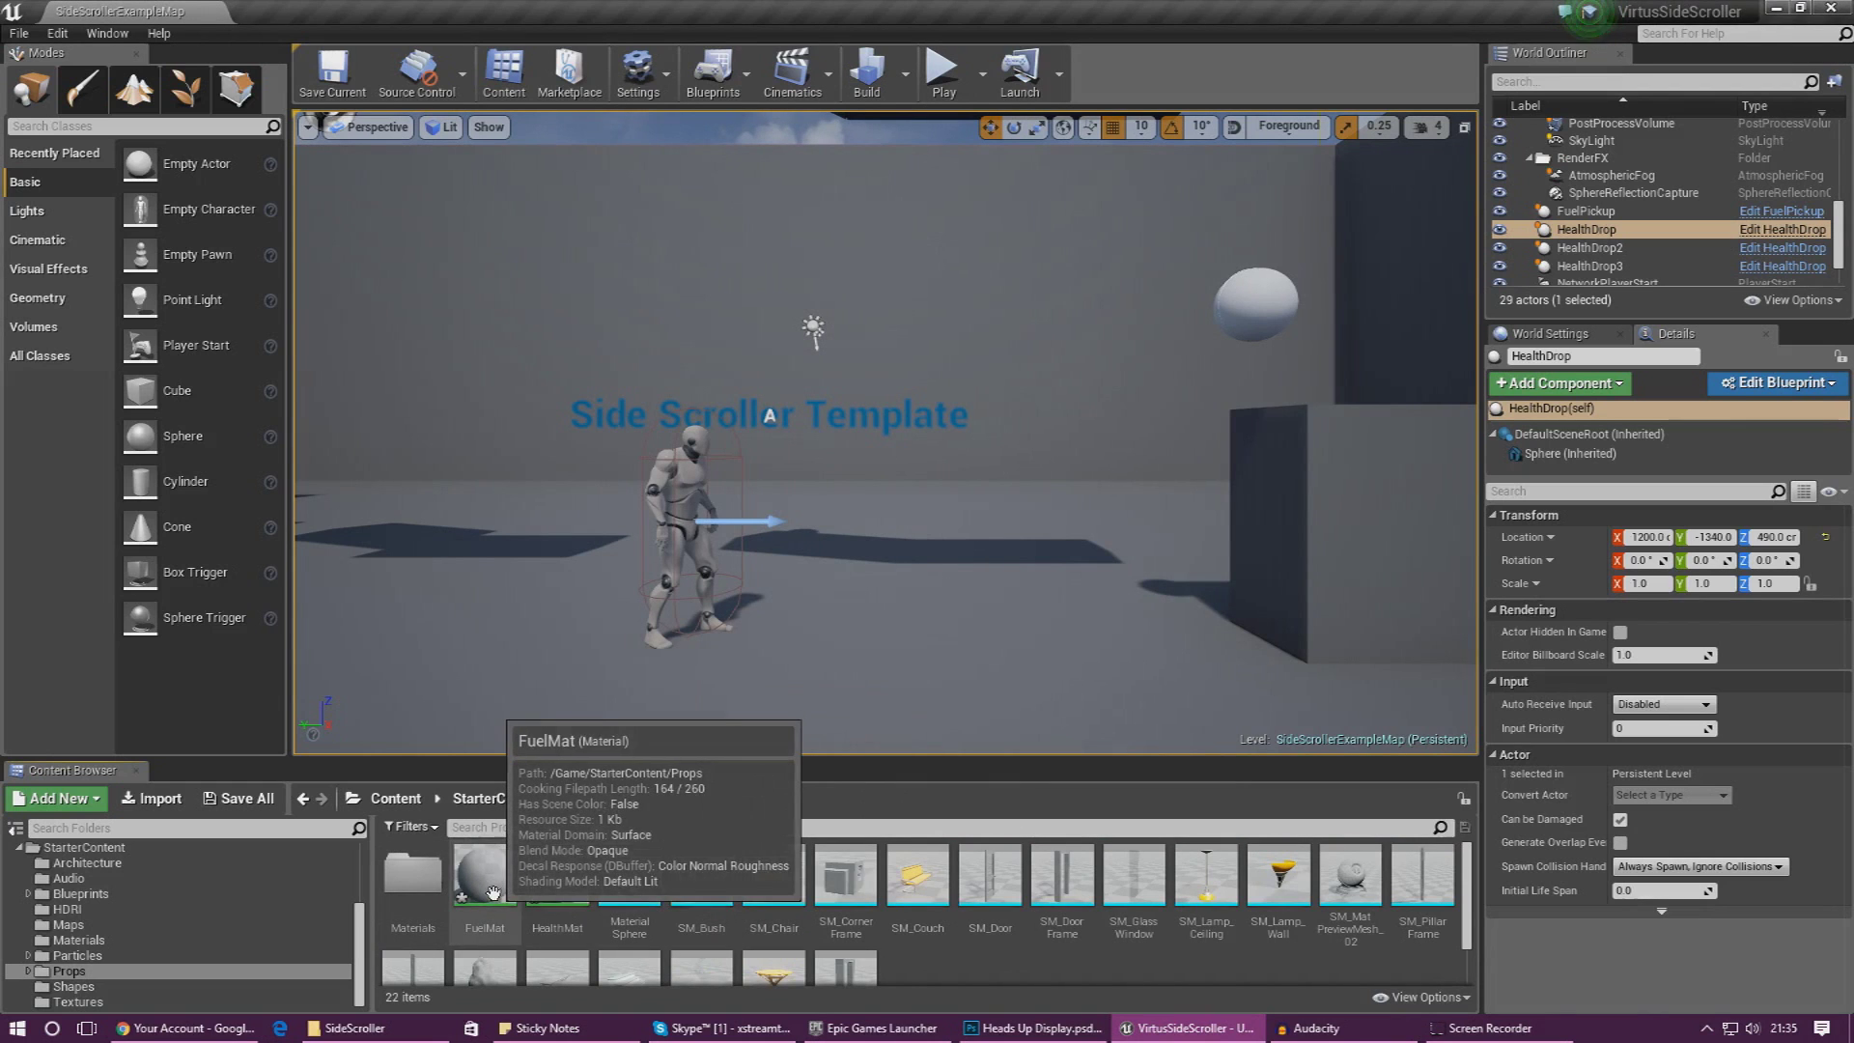
left_click(551, 884, "ctrl")
right_click(553, 882)
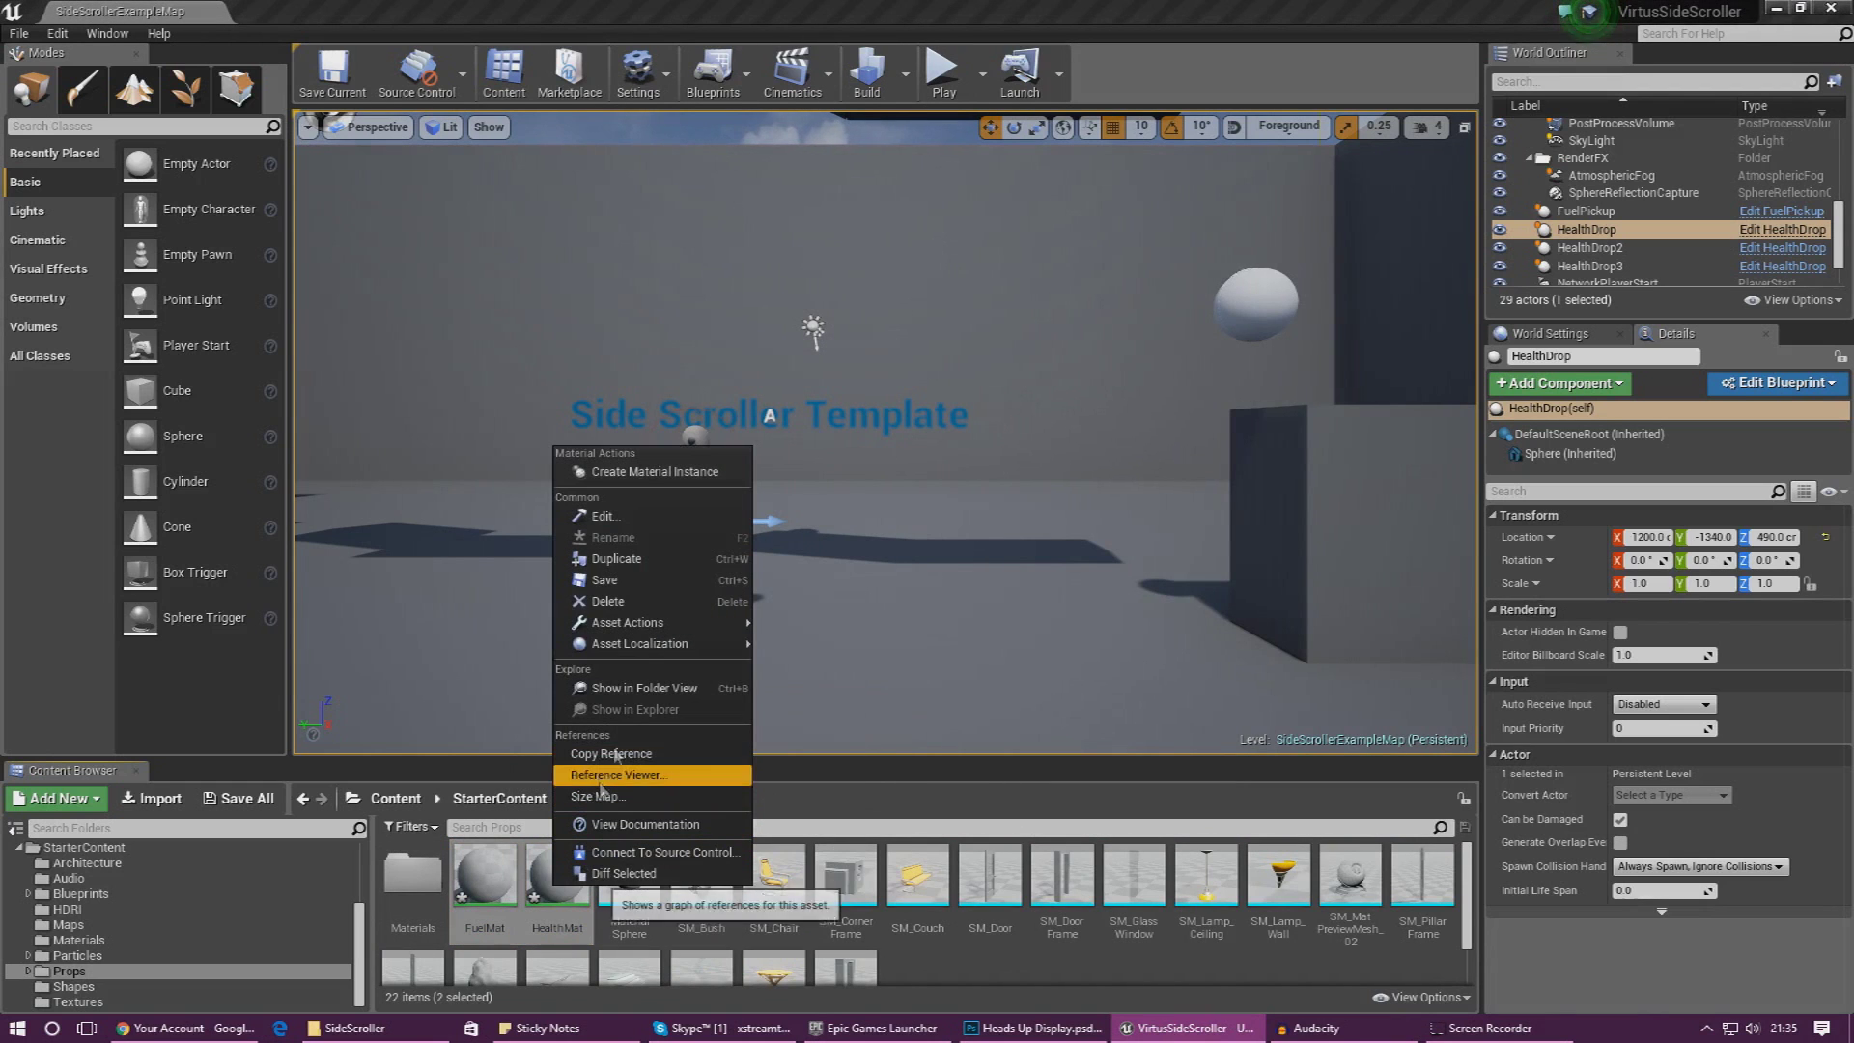
left_click(609, 601)
left_click(848, 828)
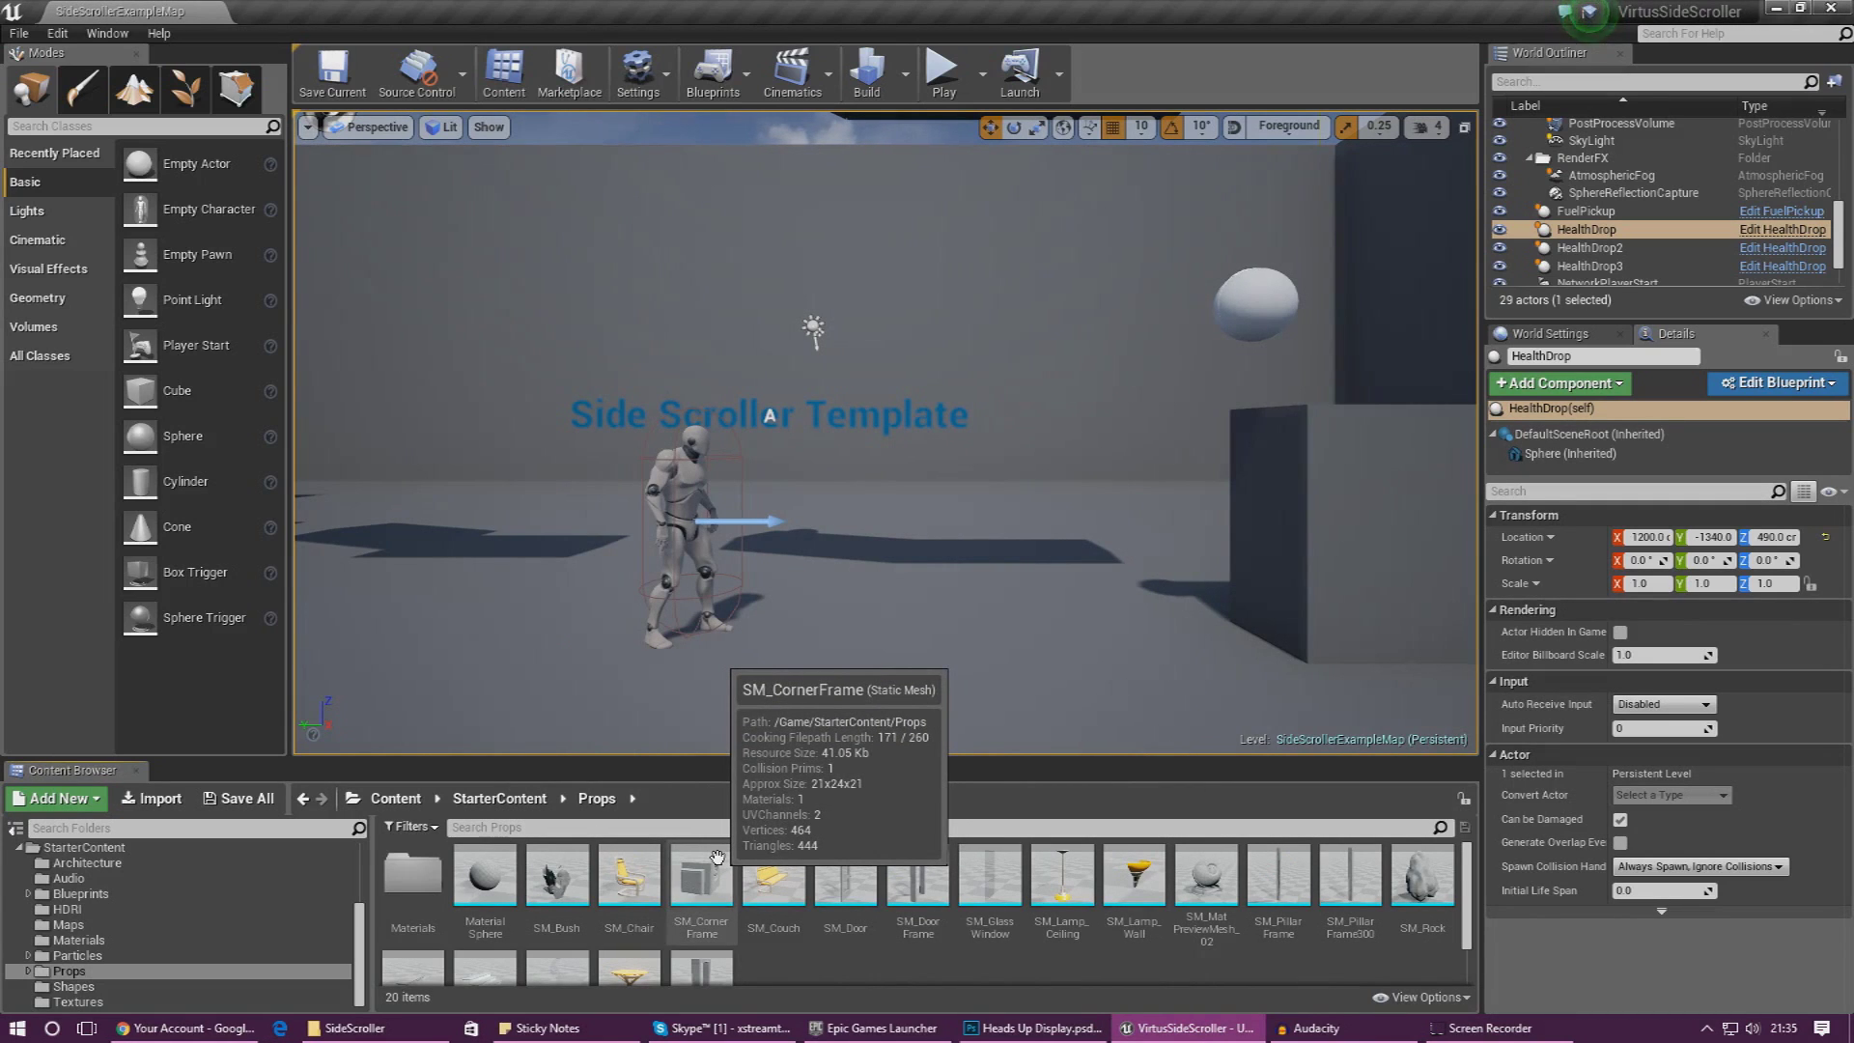
- Import FuelPickup.FBX and HealthPickup.FBX into the Props folder without materials or textures, and close the message log
left_click(147, 800)
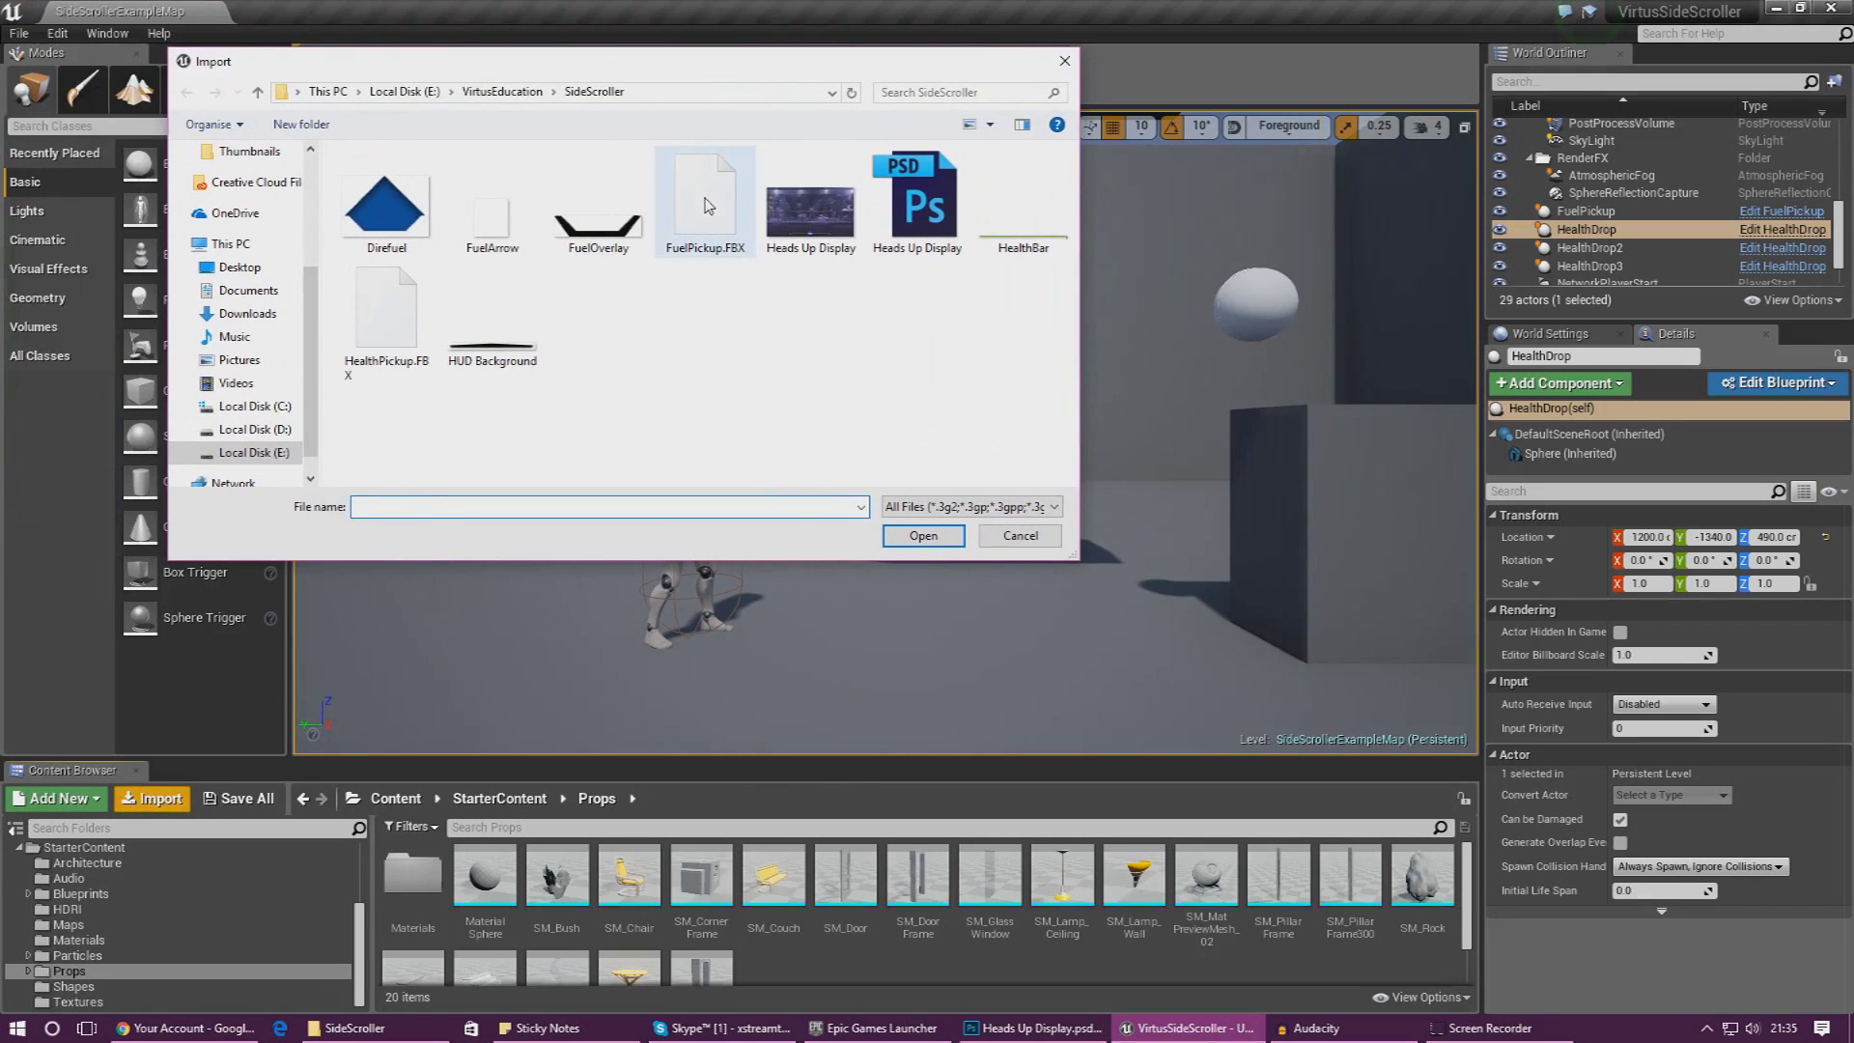
left_click(708, 206)
left_click(386, 314, "ctrl")
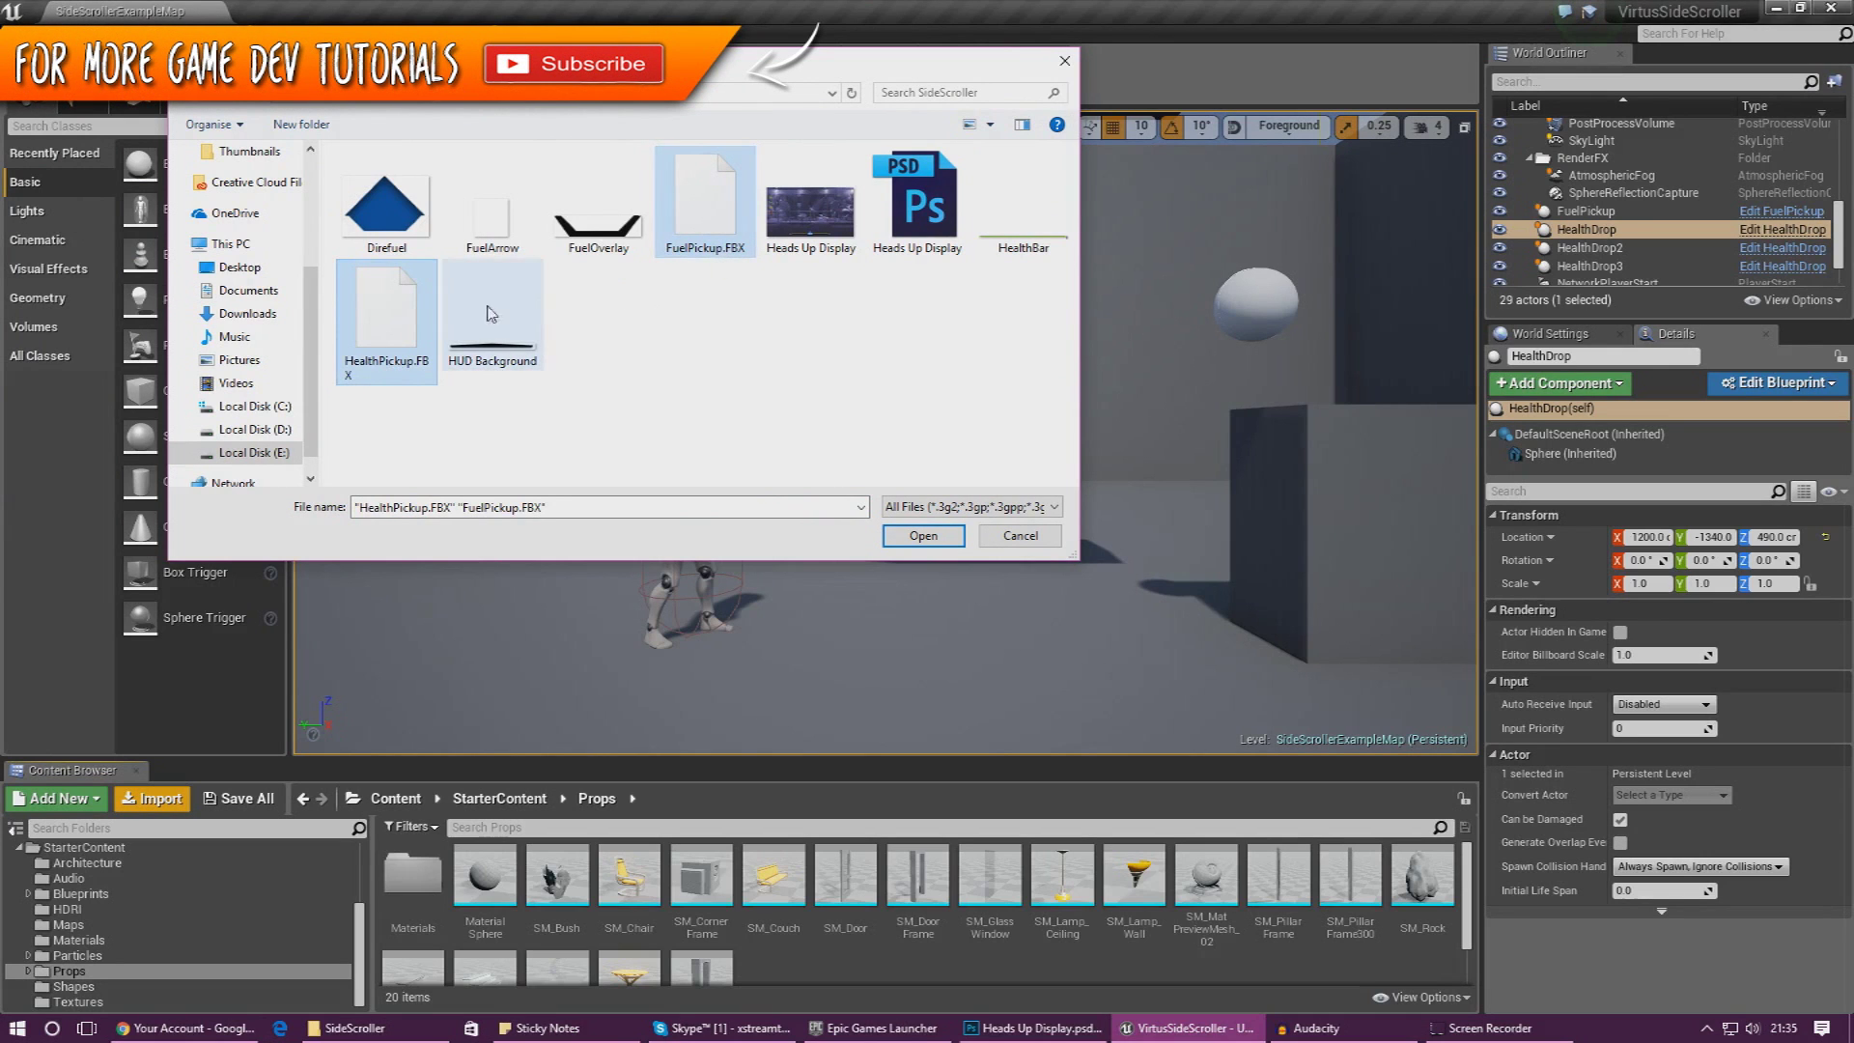
left_click(922, 536)
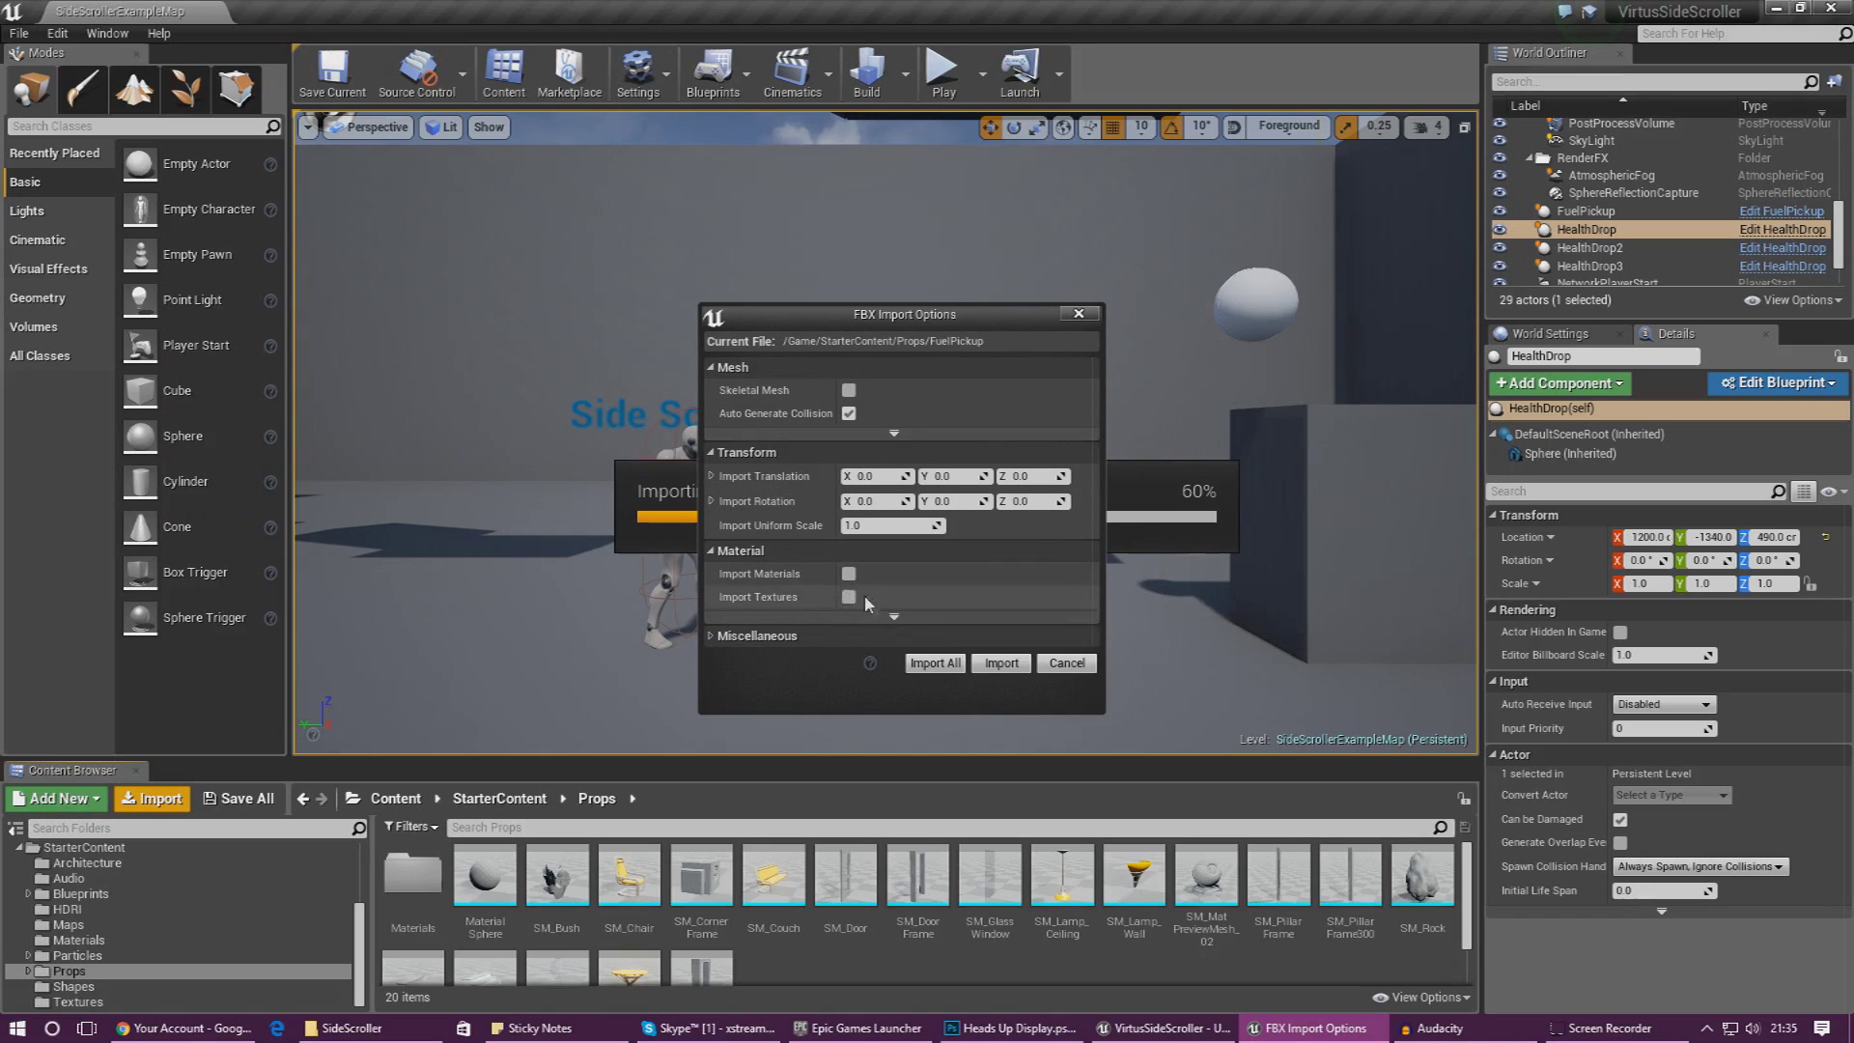
left_click(933, 667)
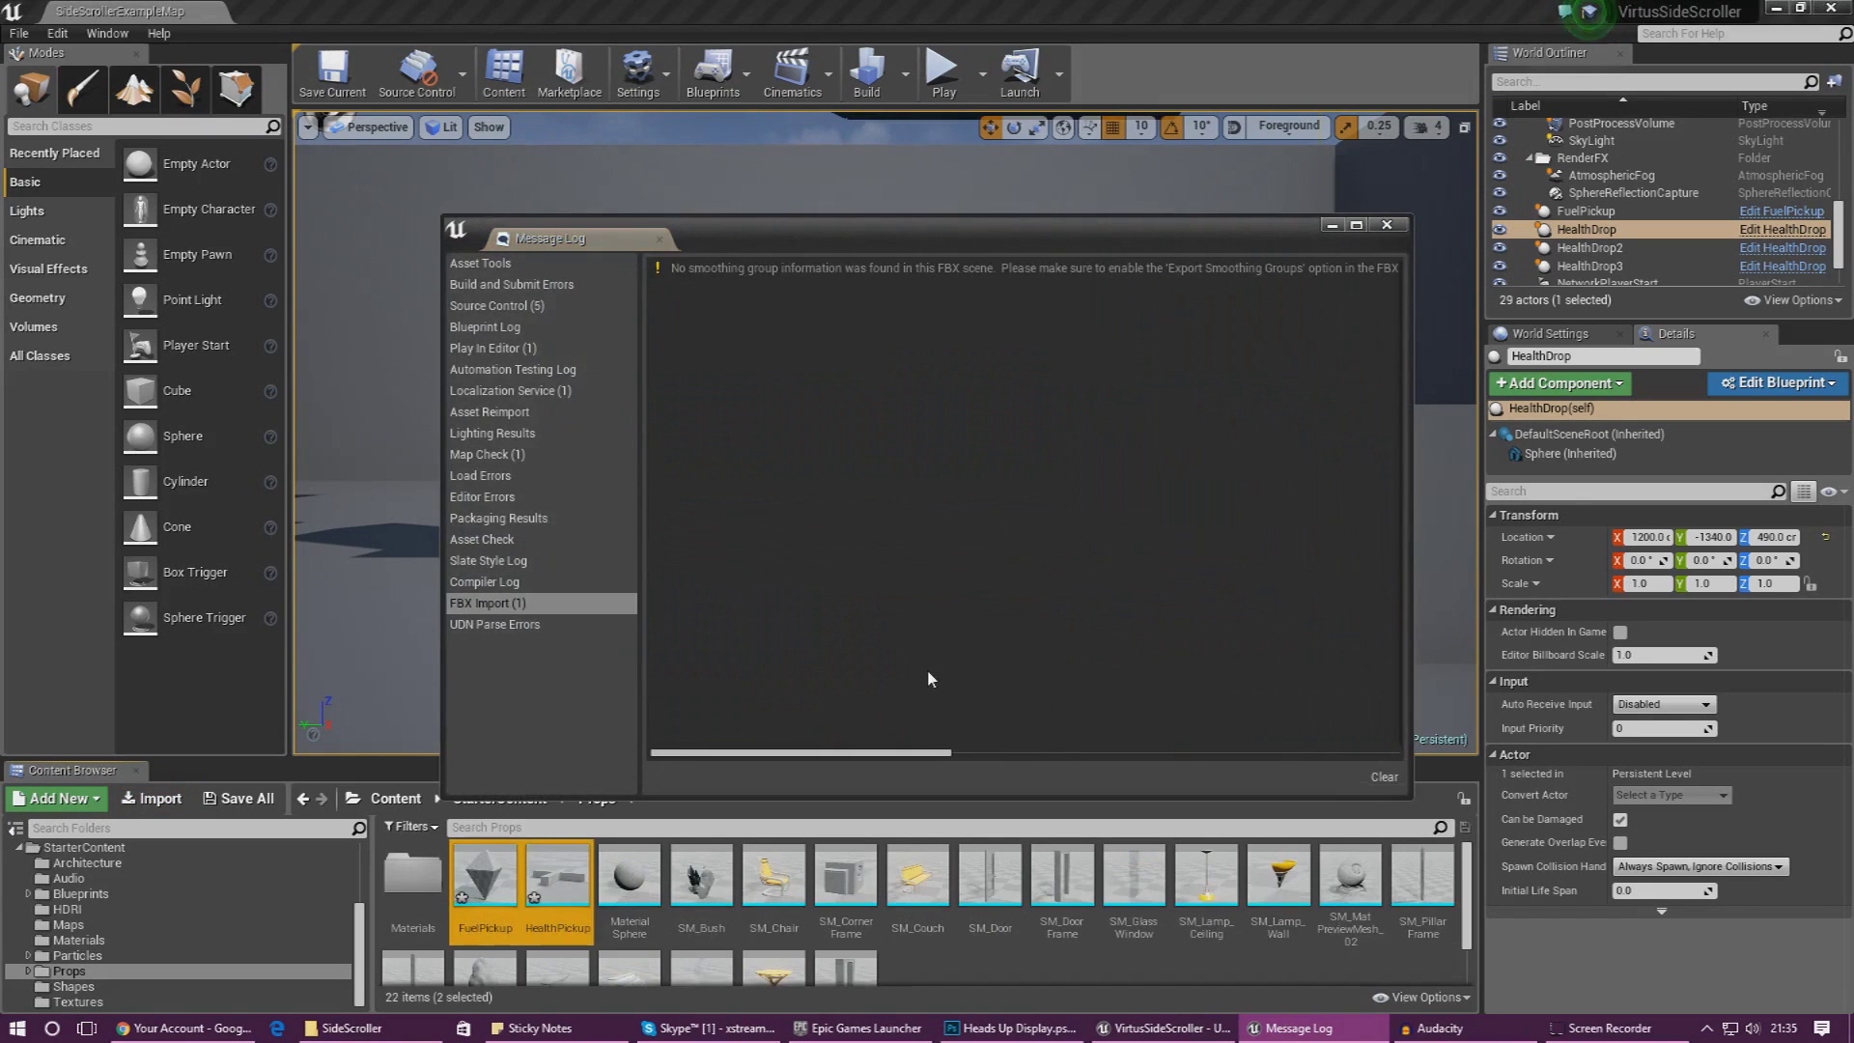
left_click(660, 239)
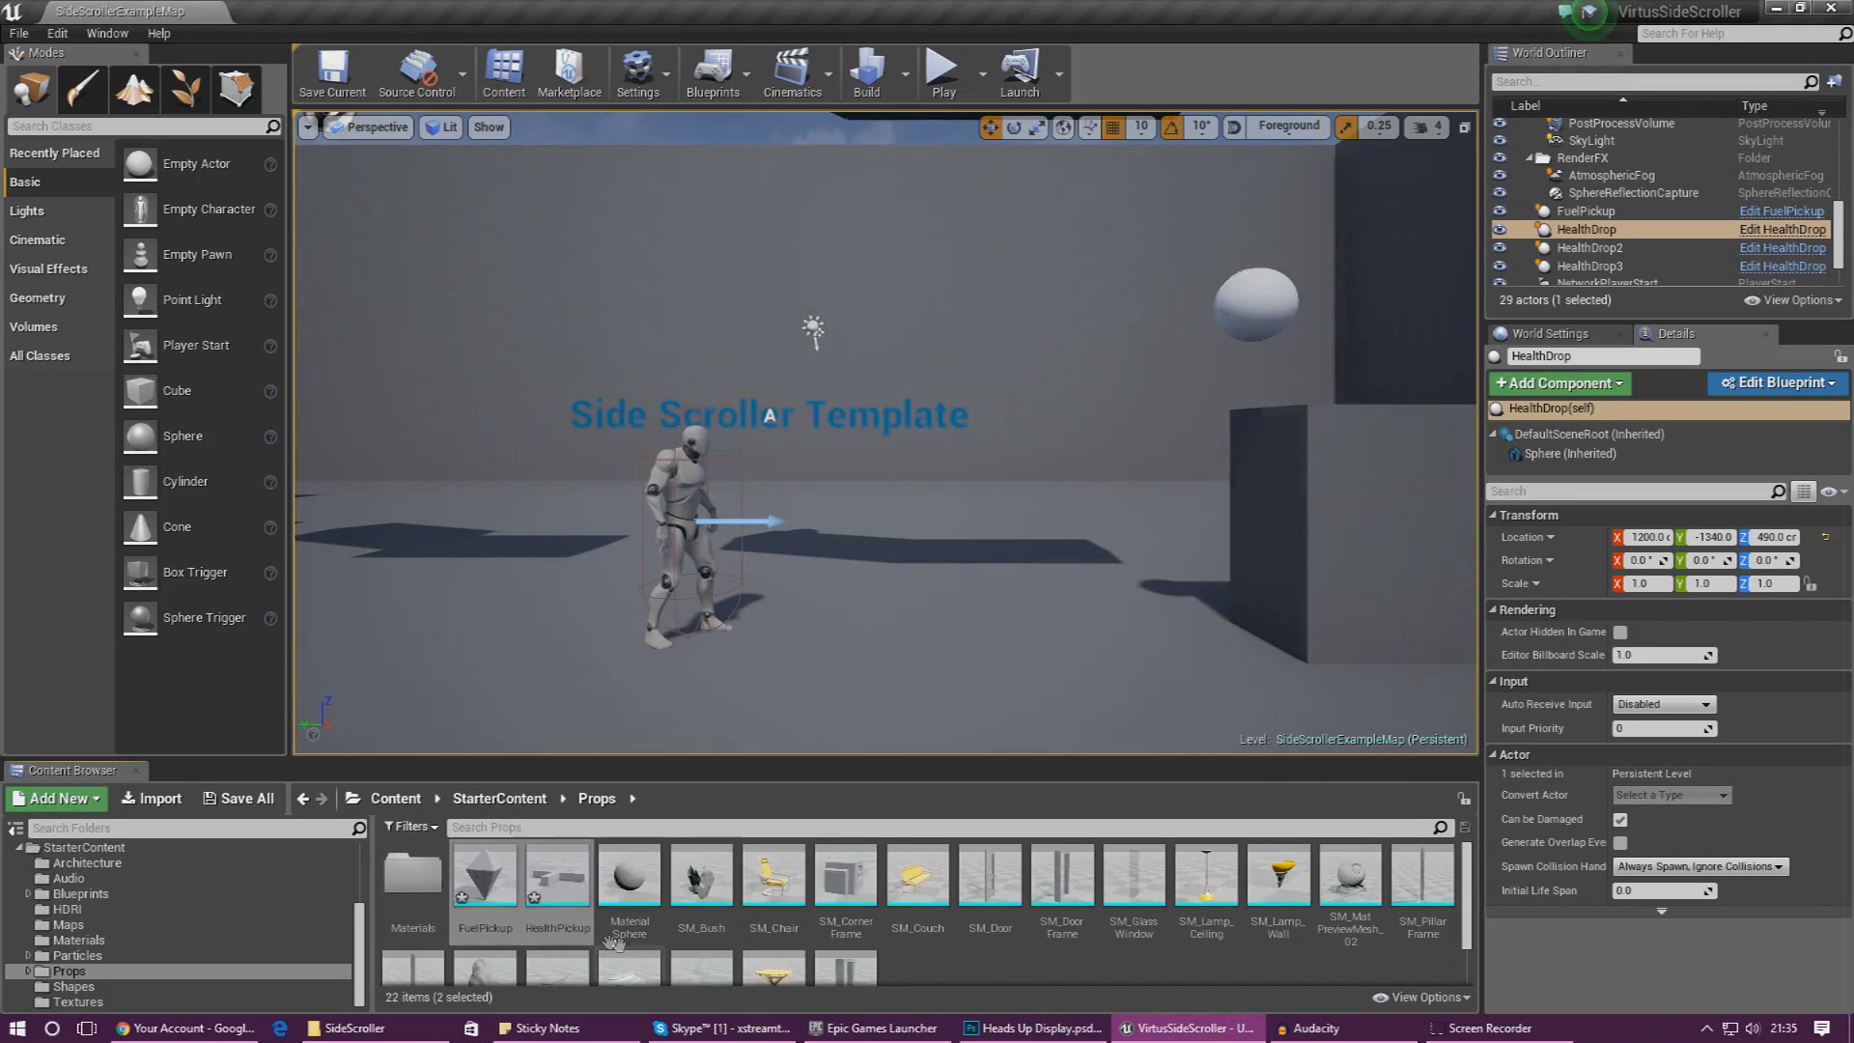
- Examine the shapes of the imported FuelPickup and HealthPickup meshes in the static mesh editor
double_click(478, 886)
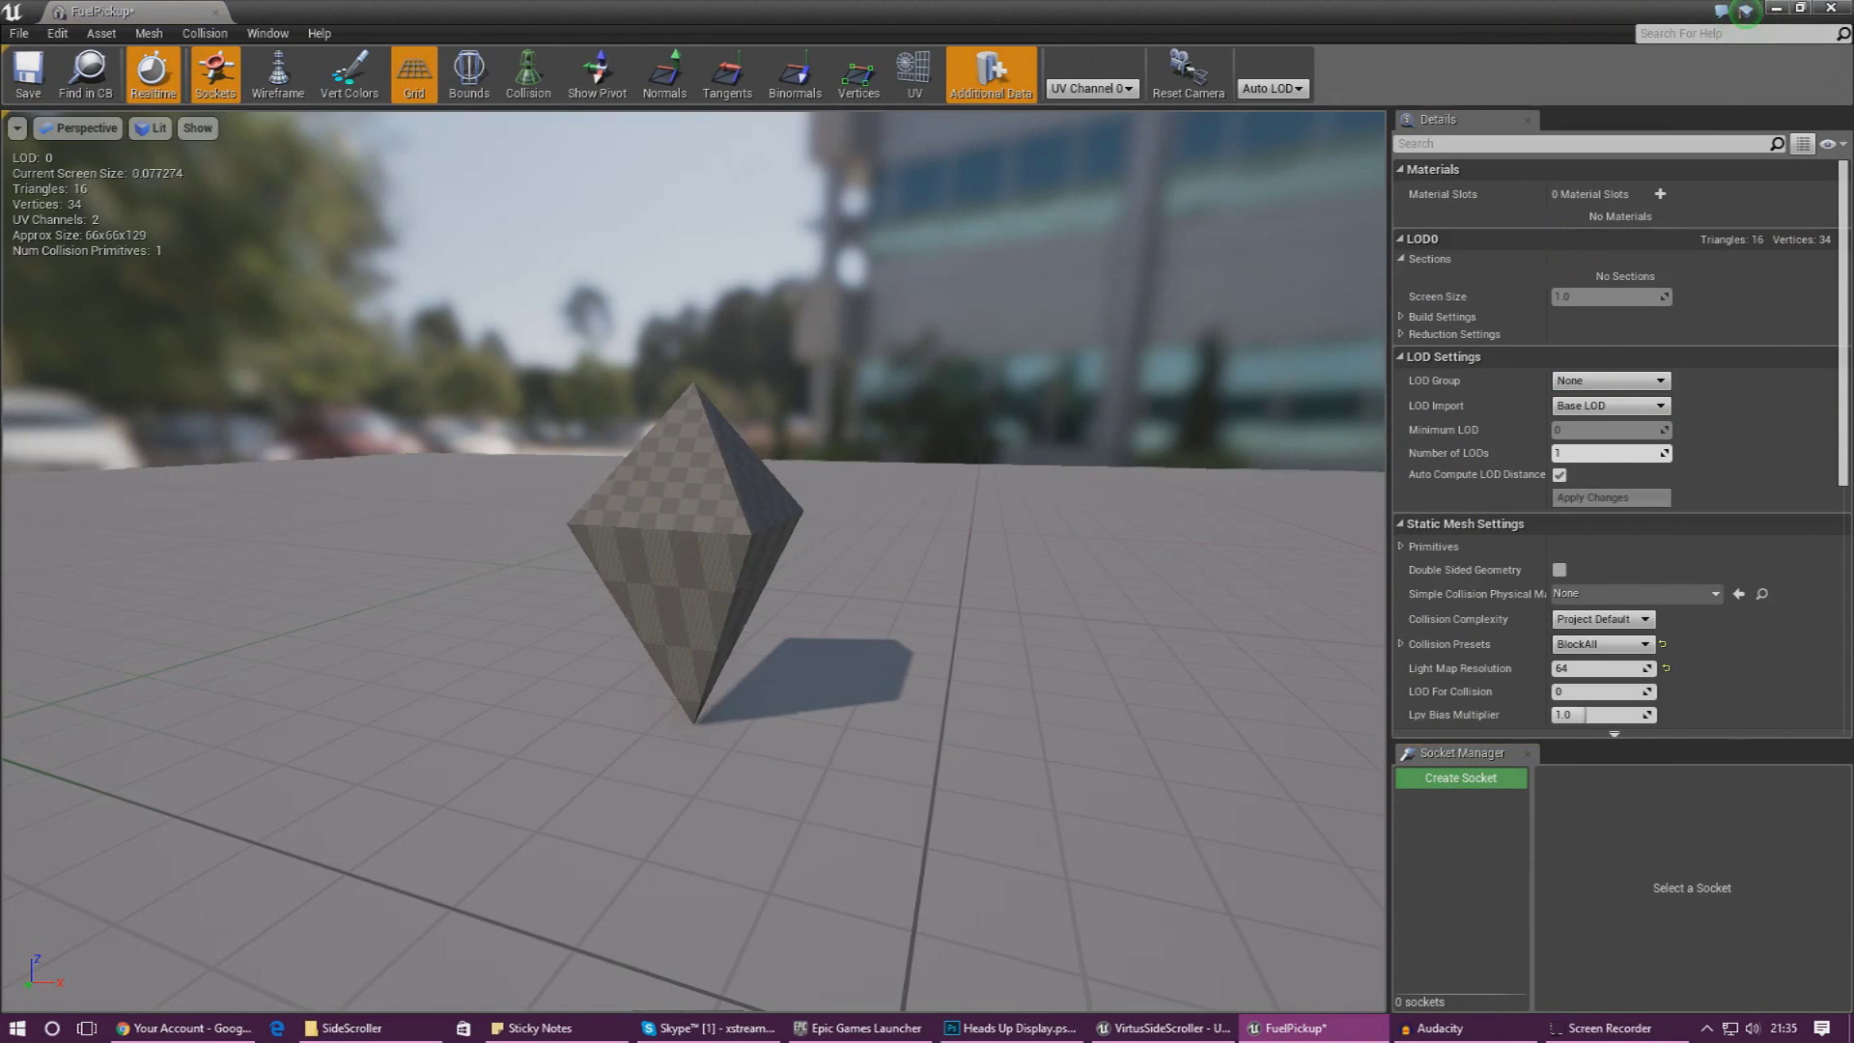
right_click_drag(695, 560, 48, 618)
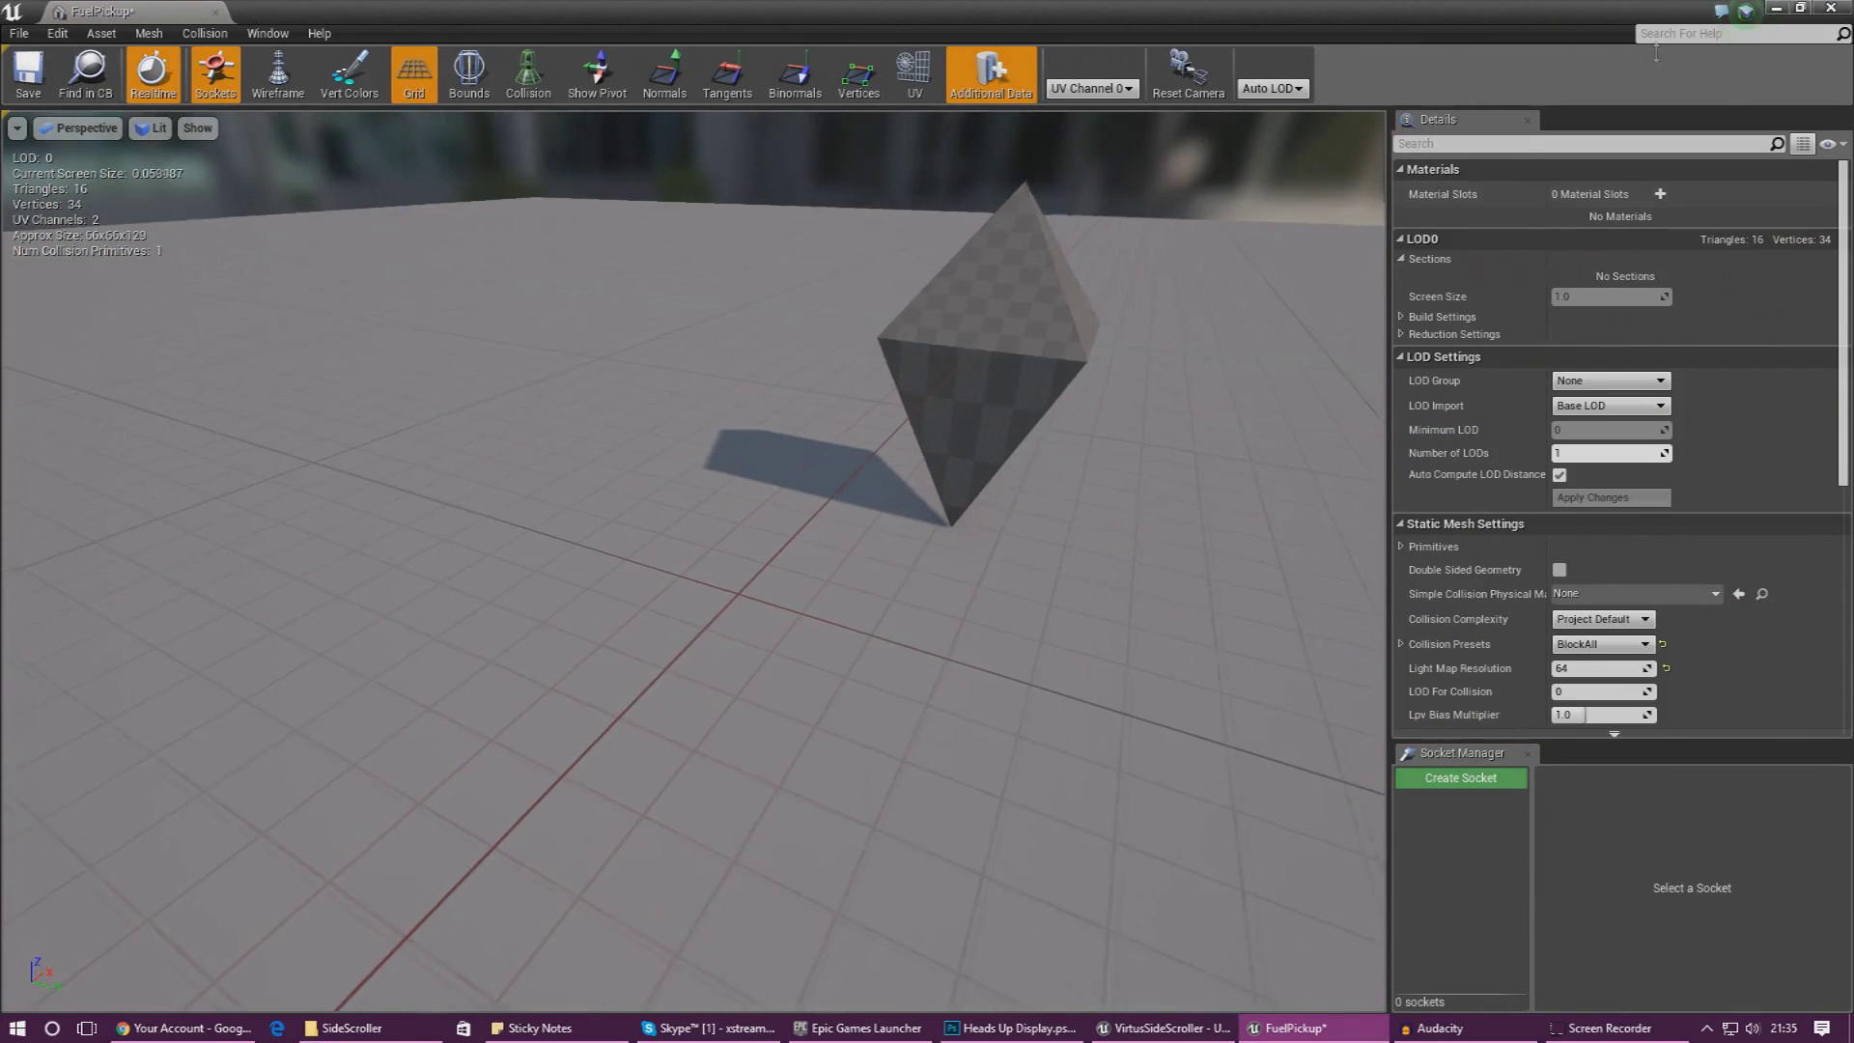
left_click(1830, 7)
double_click(555, 884)
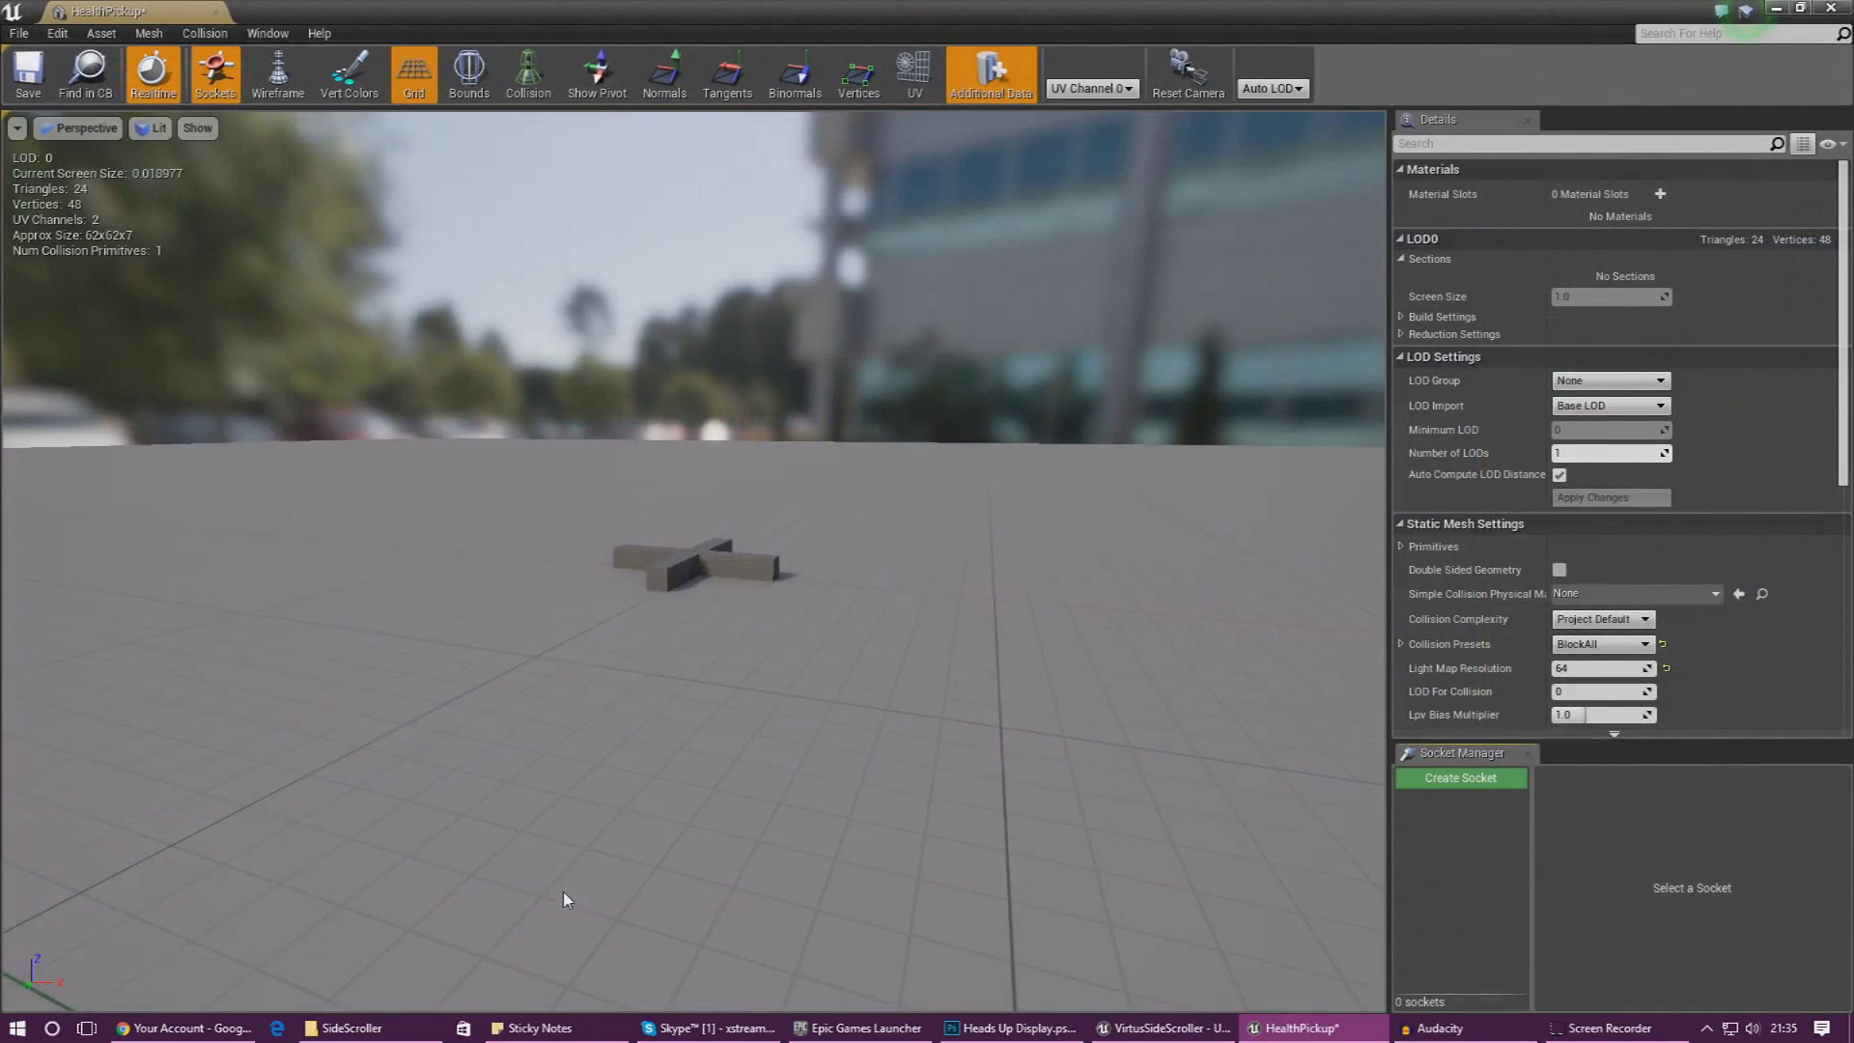
right_click_drag(564, 899, 661, 981)
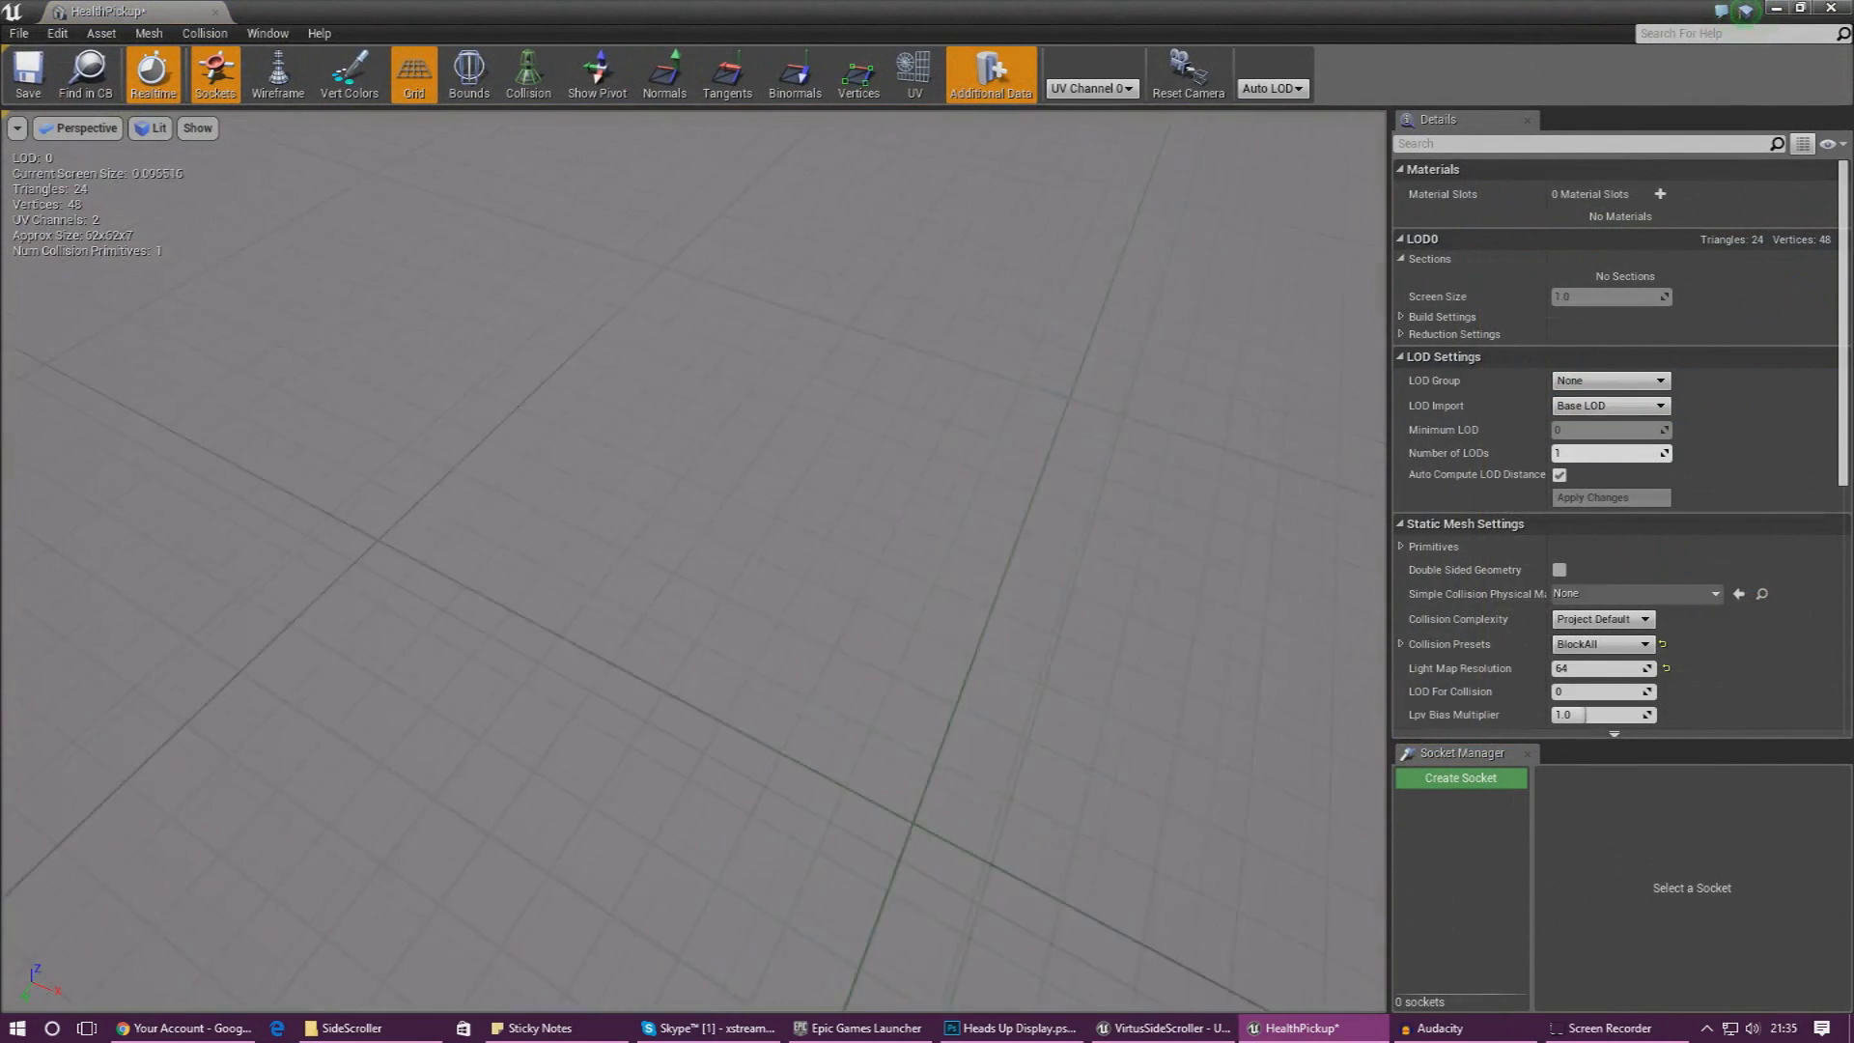
mouse_move(758, 643)
right_mouse_down()
mouse_move(754, 661)
mouse_move(758, 644)
right_mouse_up()
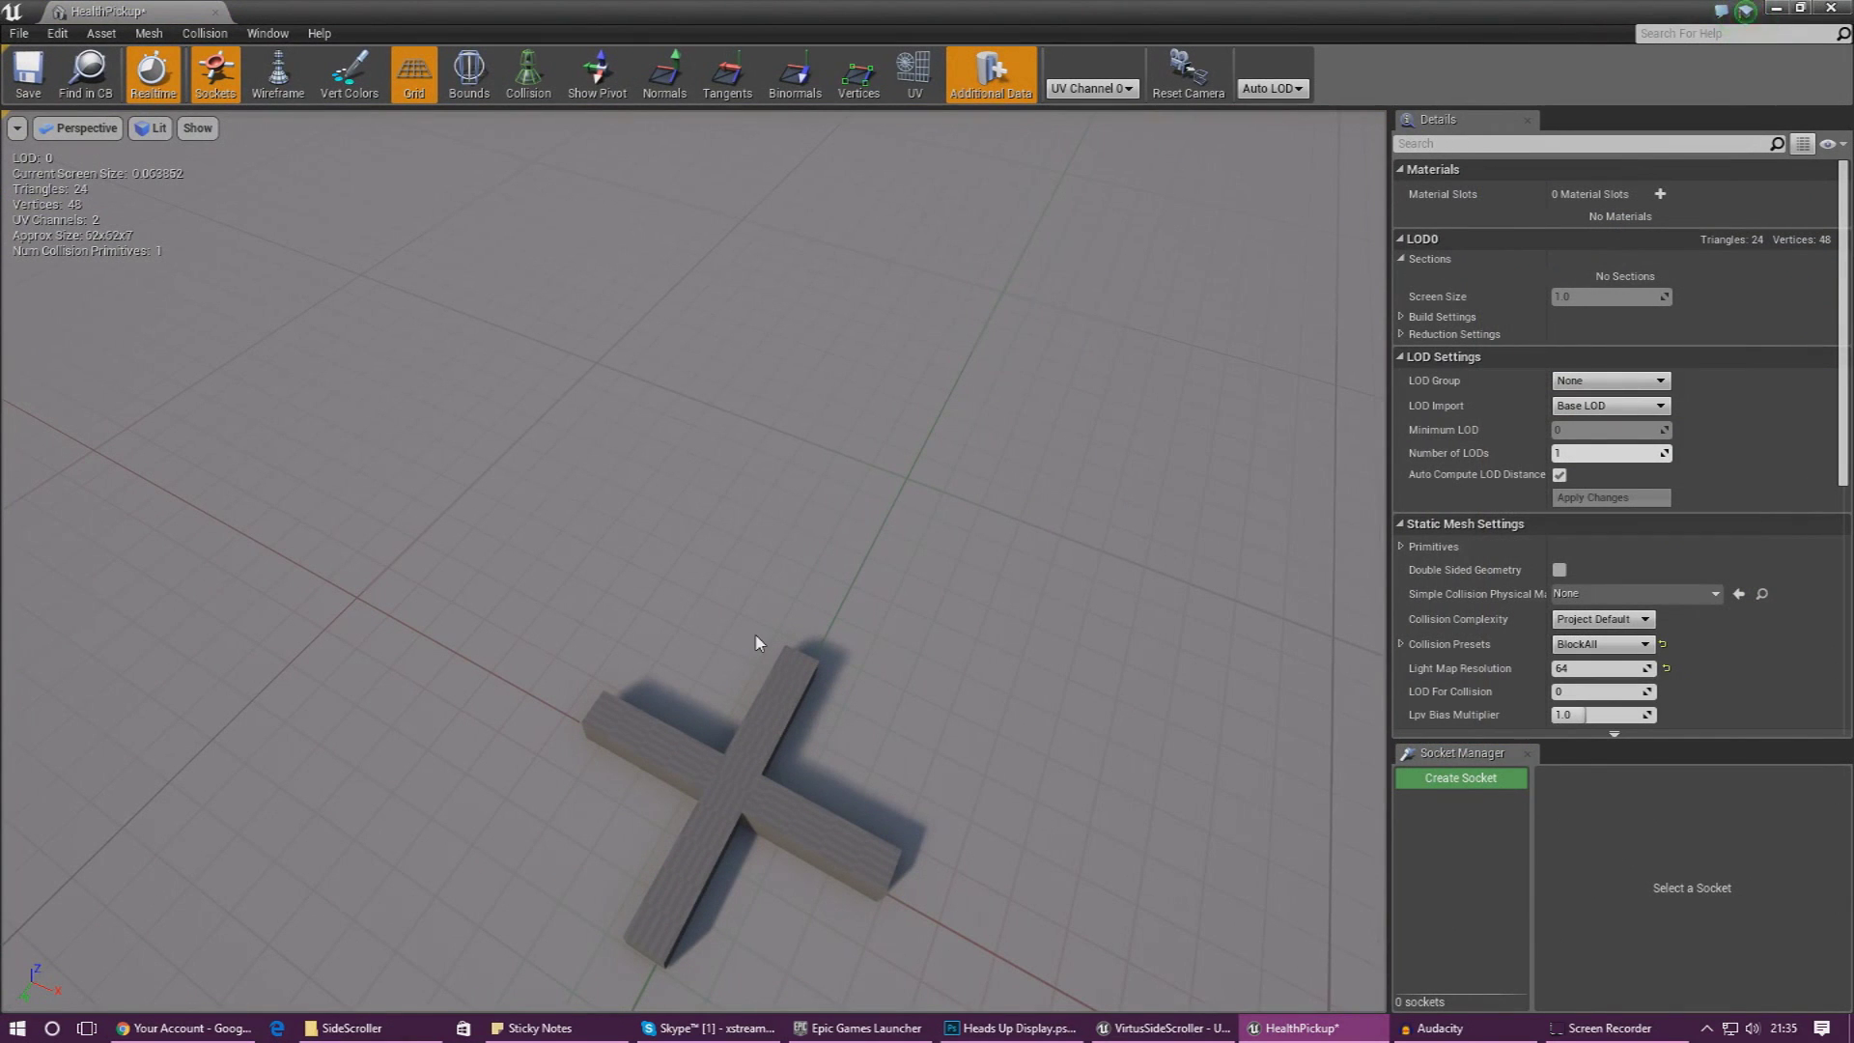
mouse_move(758, 643)
right_mouse_down()
mouse_move(749, 686)
mouse_move(759, 666)
right_mouse_up()
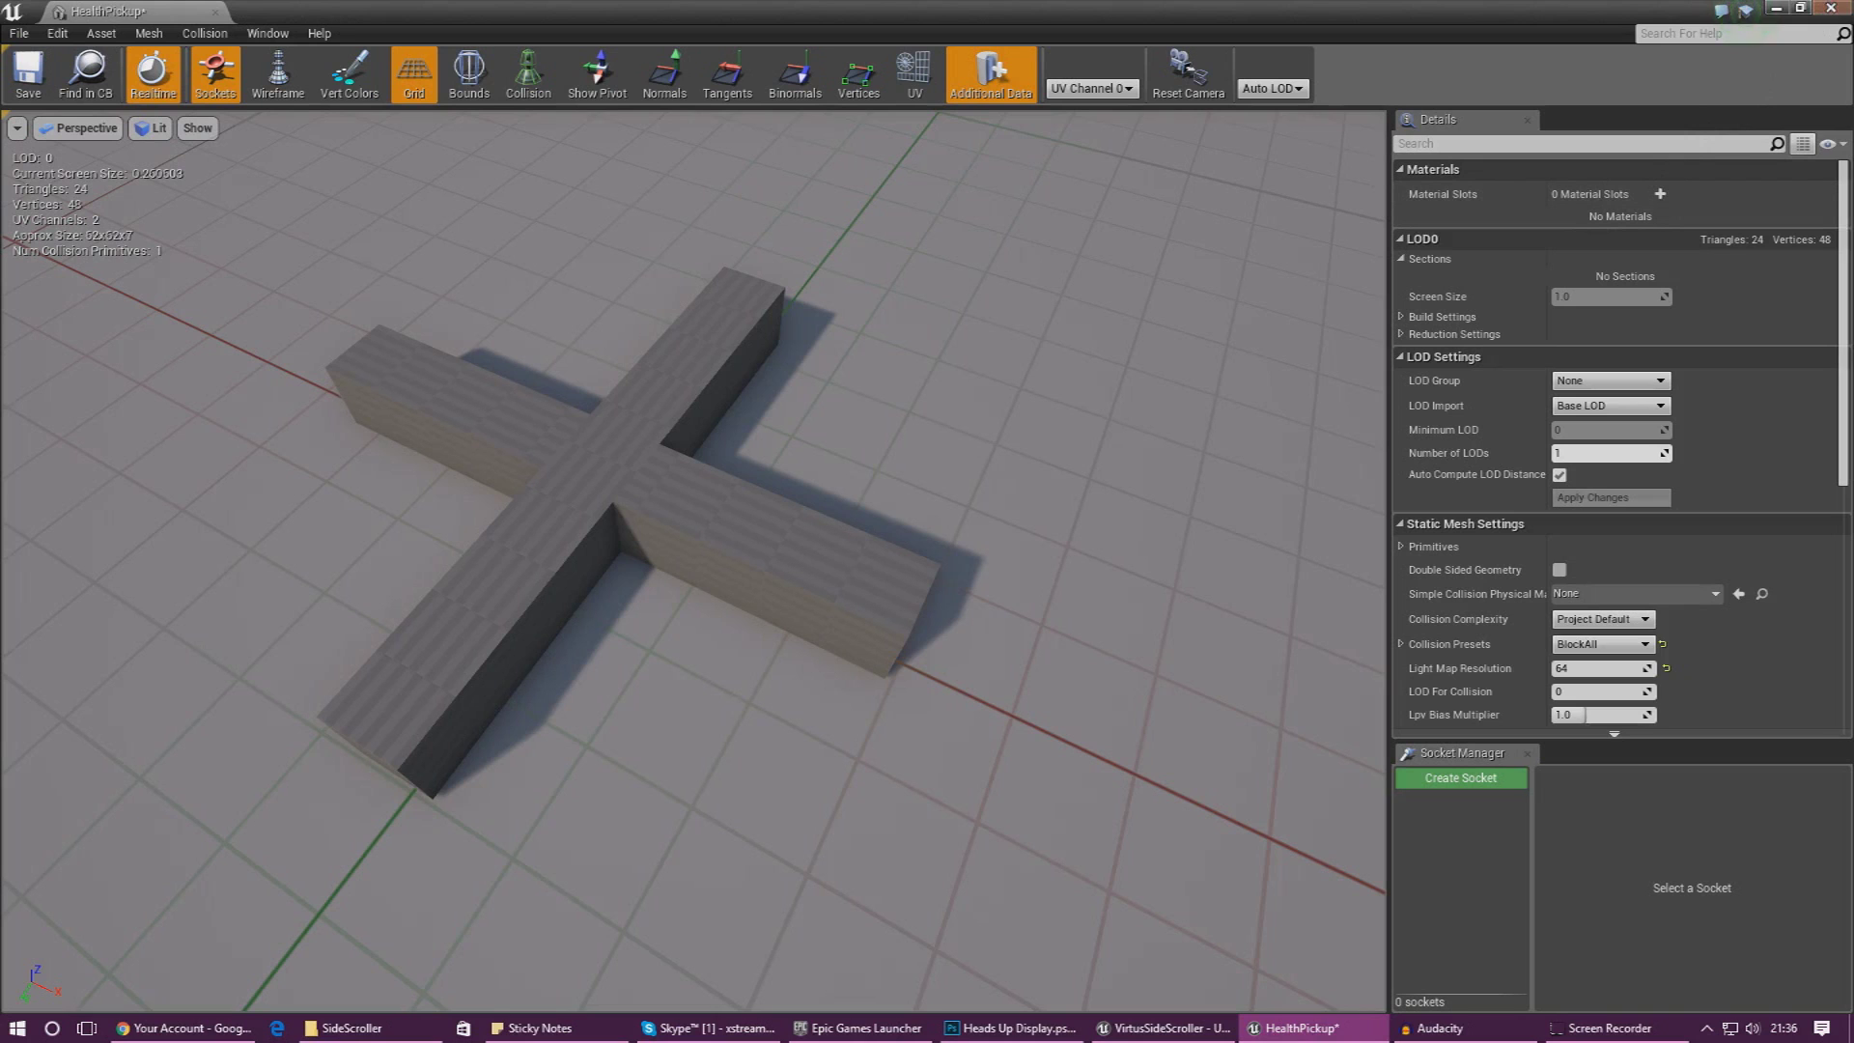
left_click(1831, 8)
- Create a new material named HealthPick in the Props folder
scroll(902, 950, "down", 2)
scroll(904, 937, "up", 2)
scroll(905, 927, "down", 1)
right_click(908, 922)
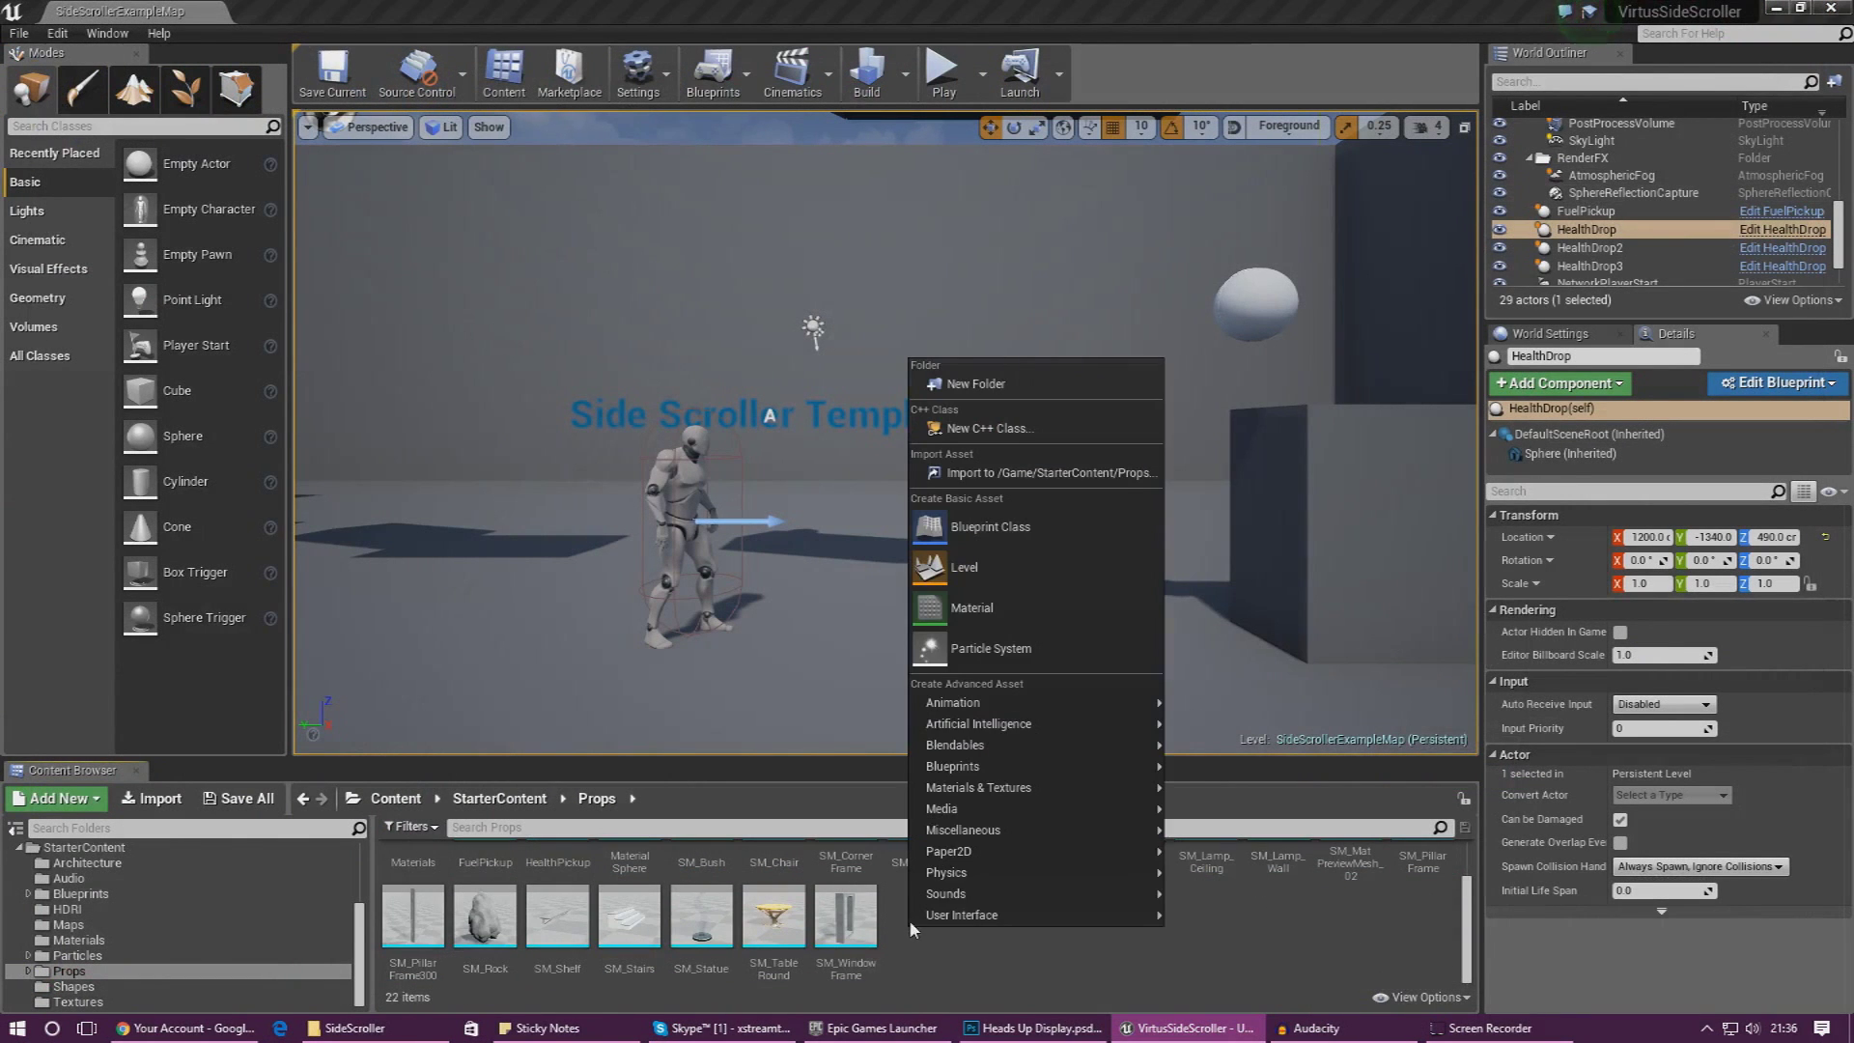
left_click(1051, 610)
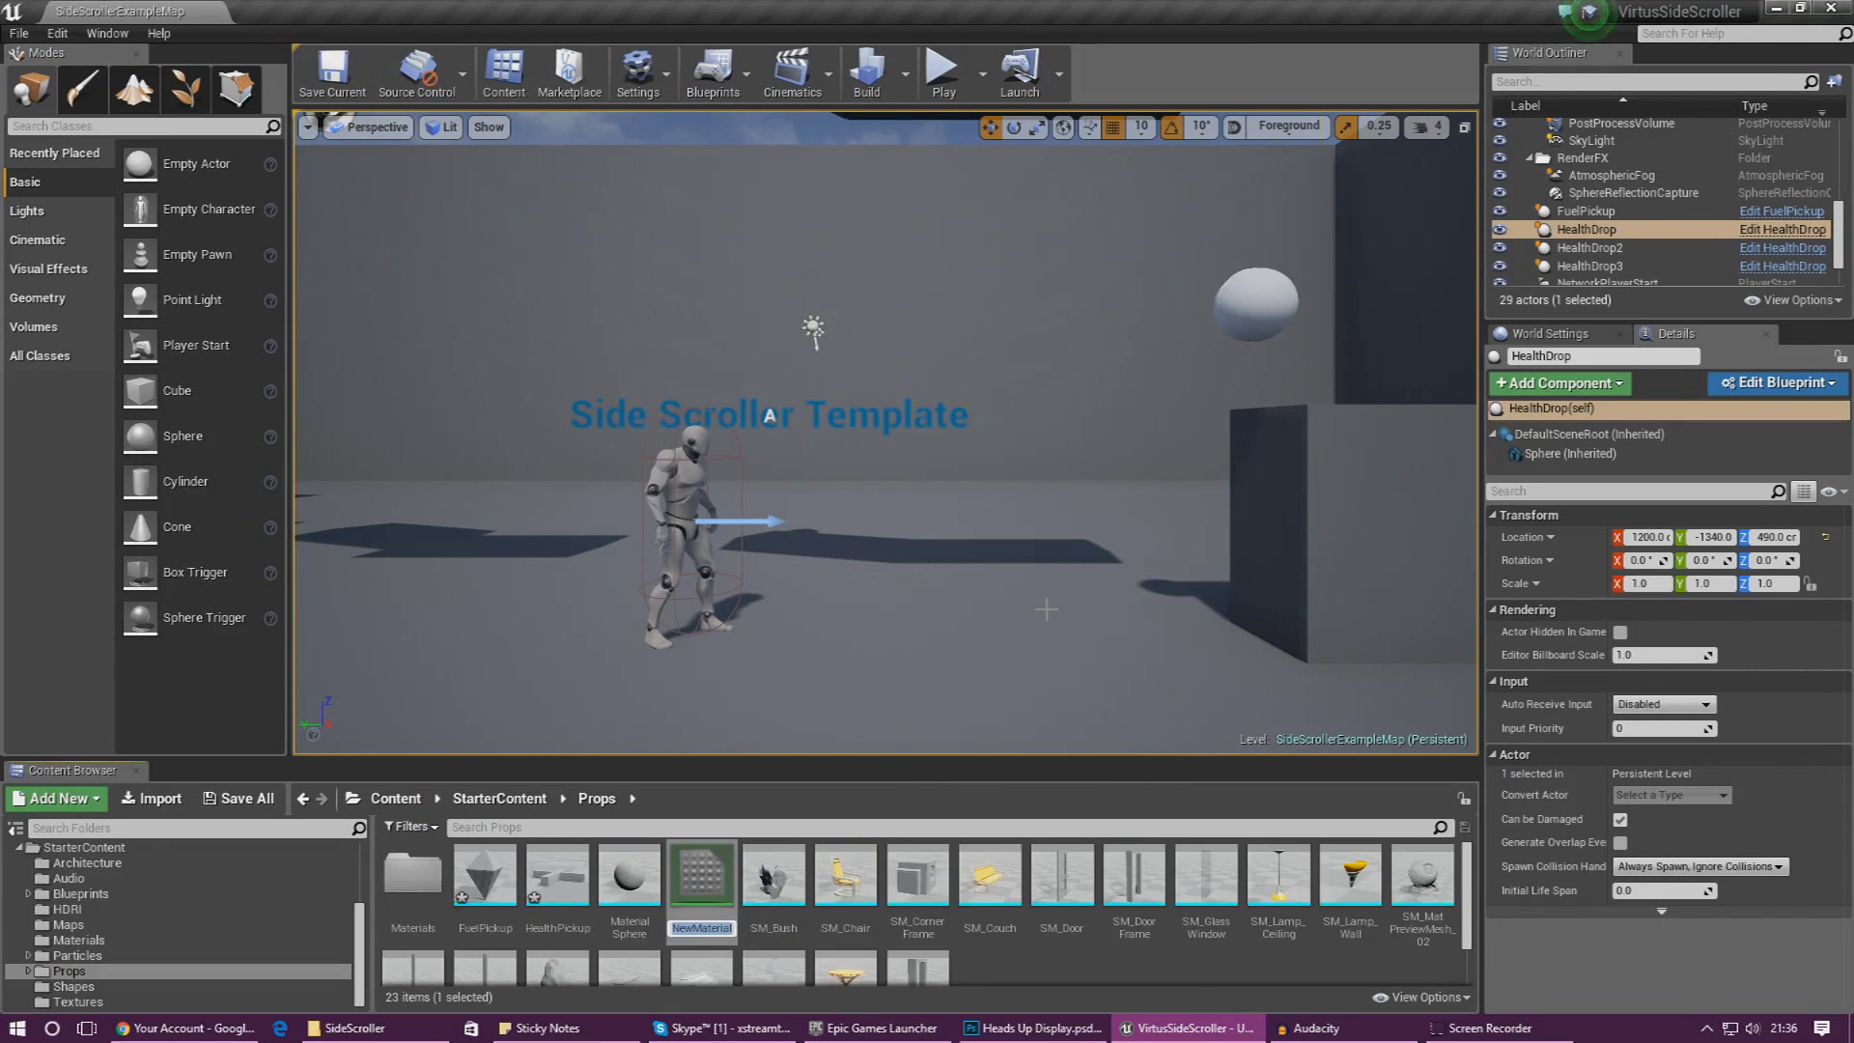
type("HealthPick")
key("Return")
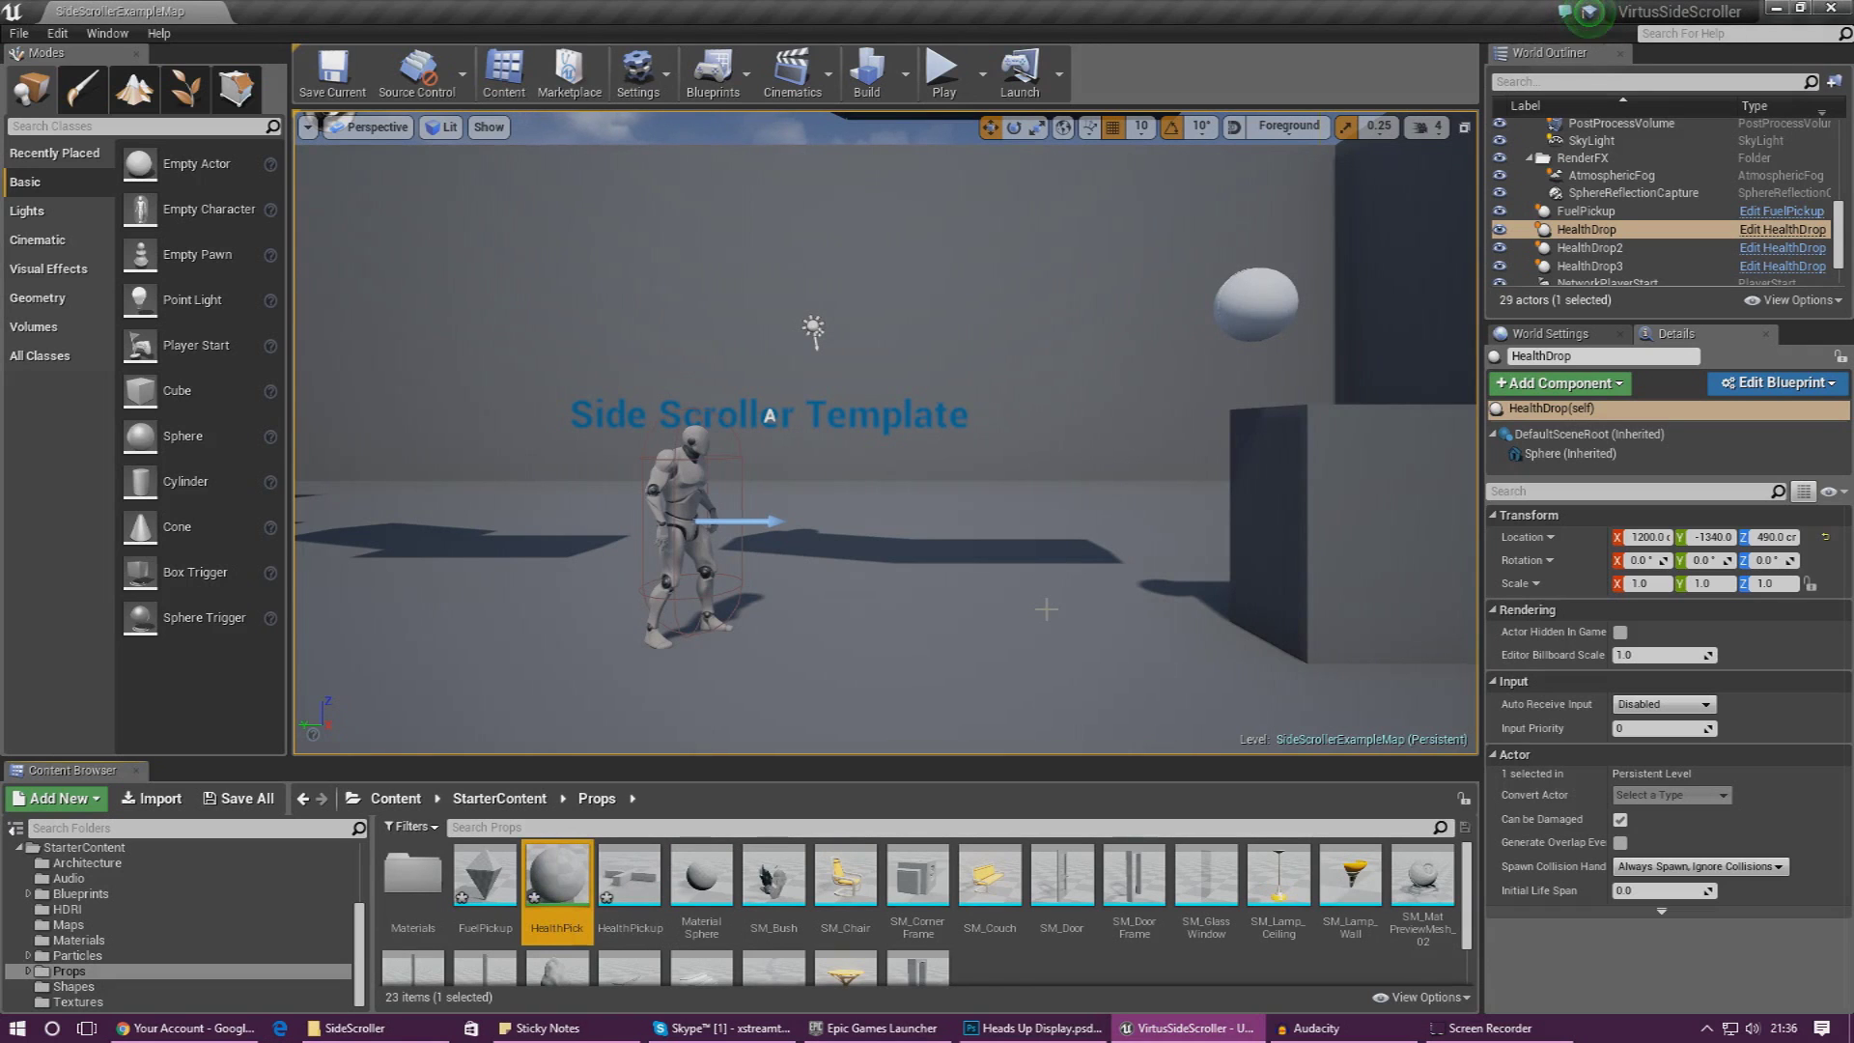
- Create a second material in the Props folder, named FuelPickl
right_click(1012, 970)
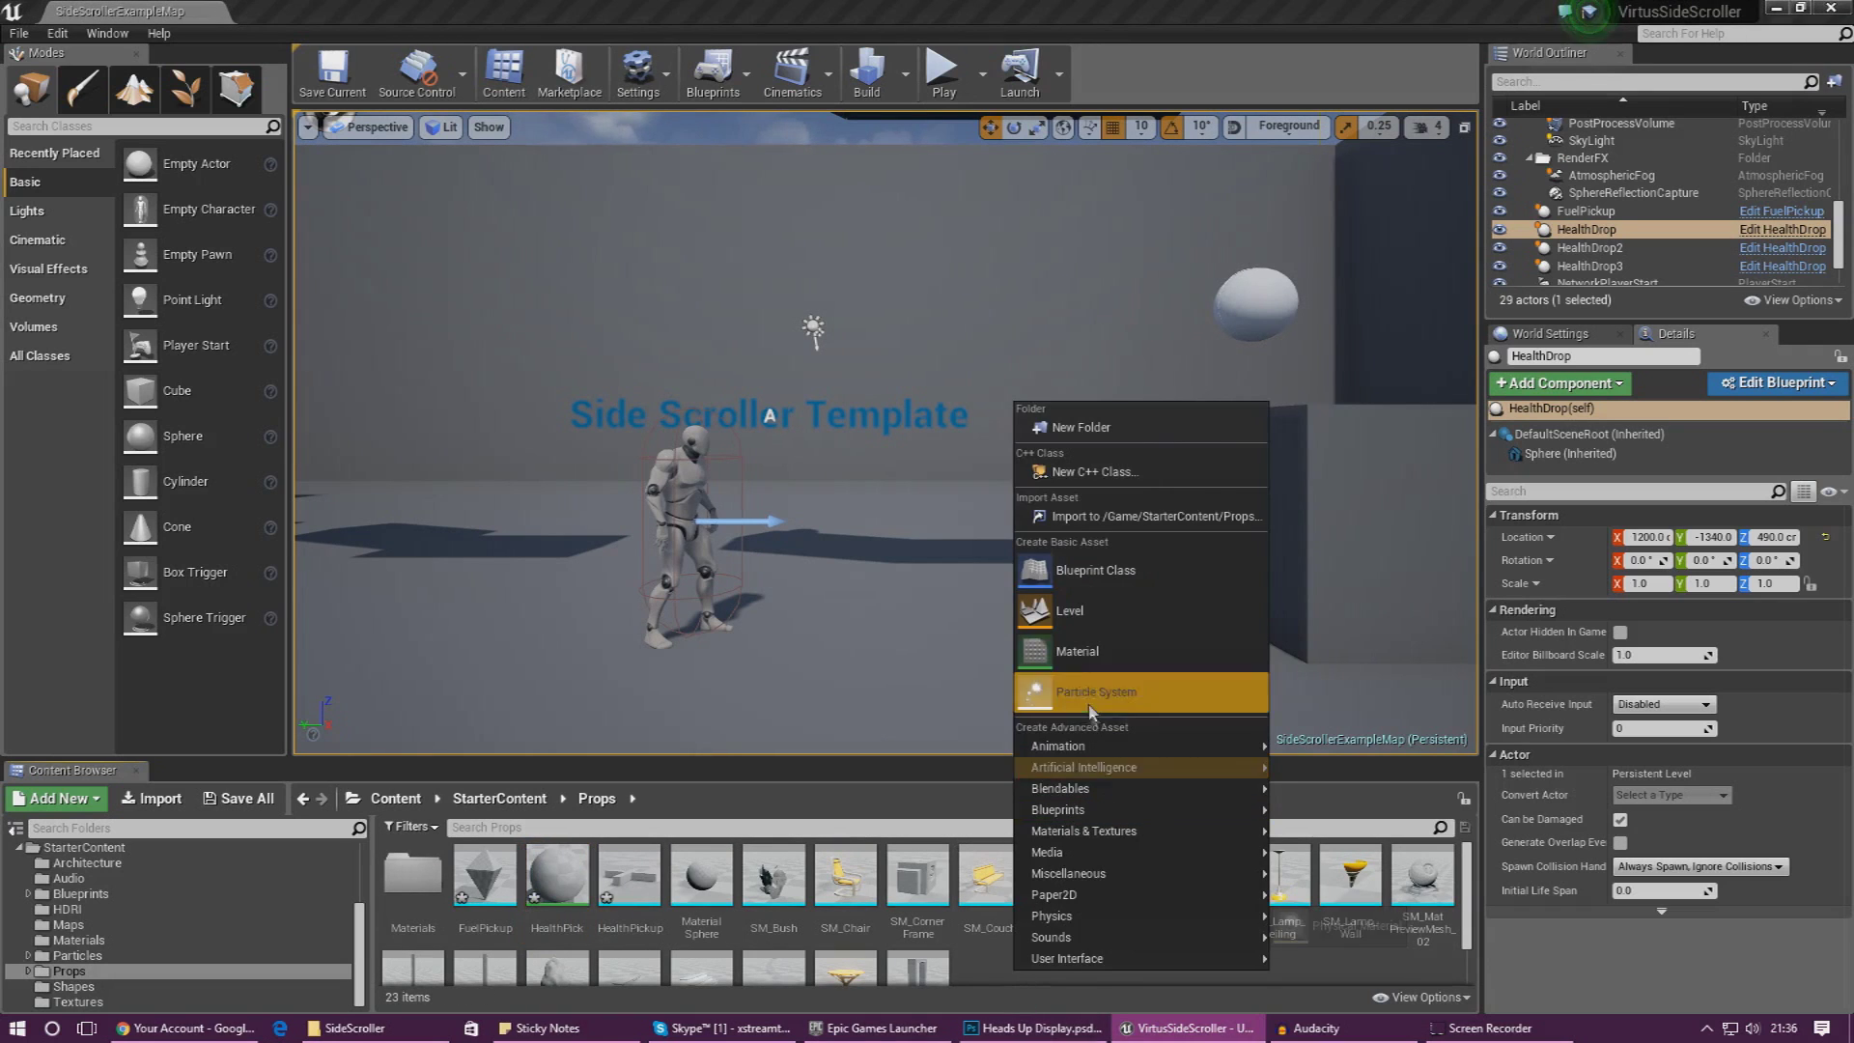
left_click(1074, 651)
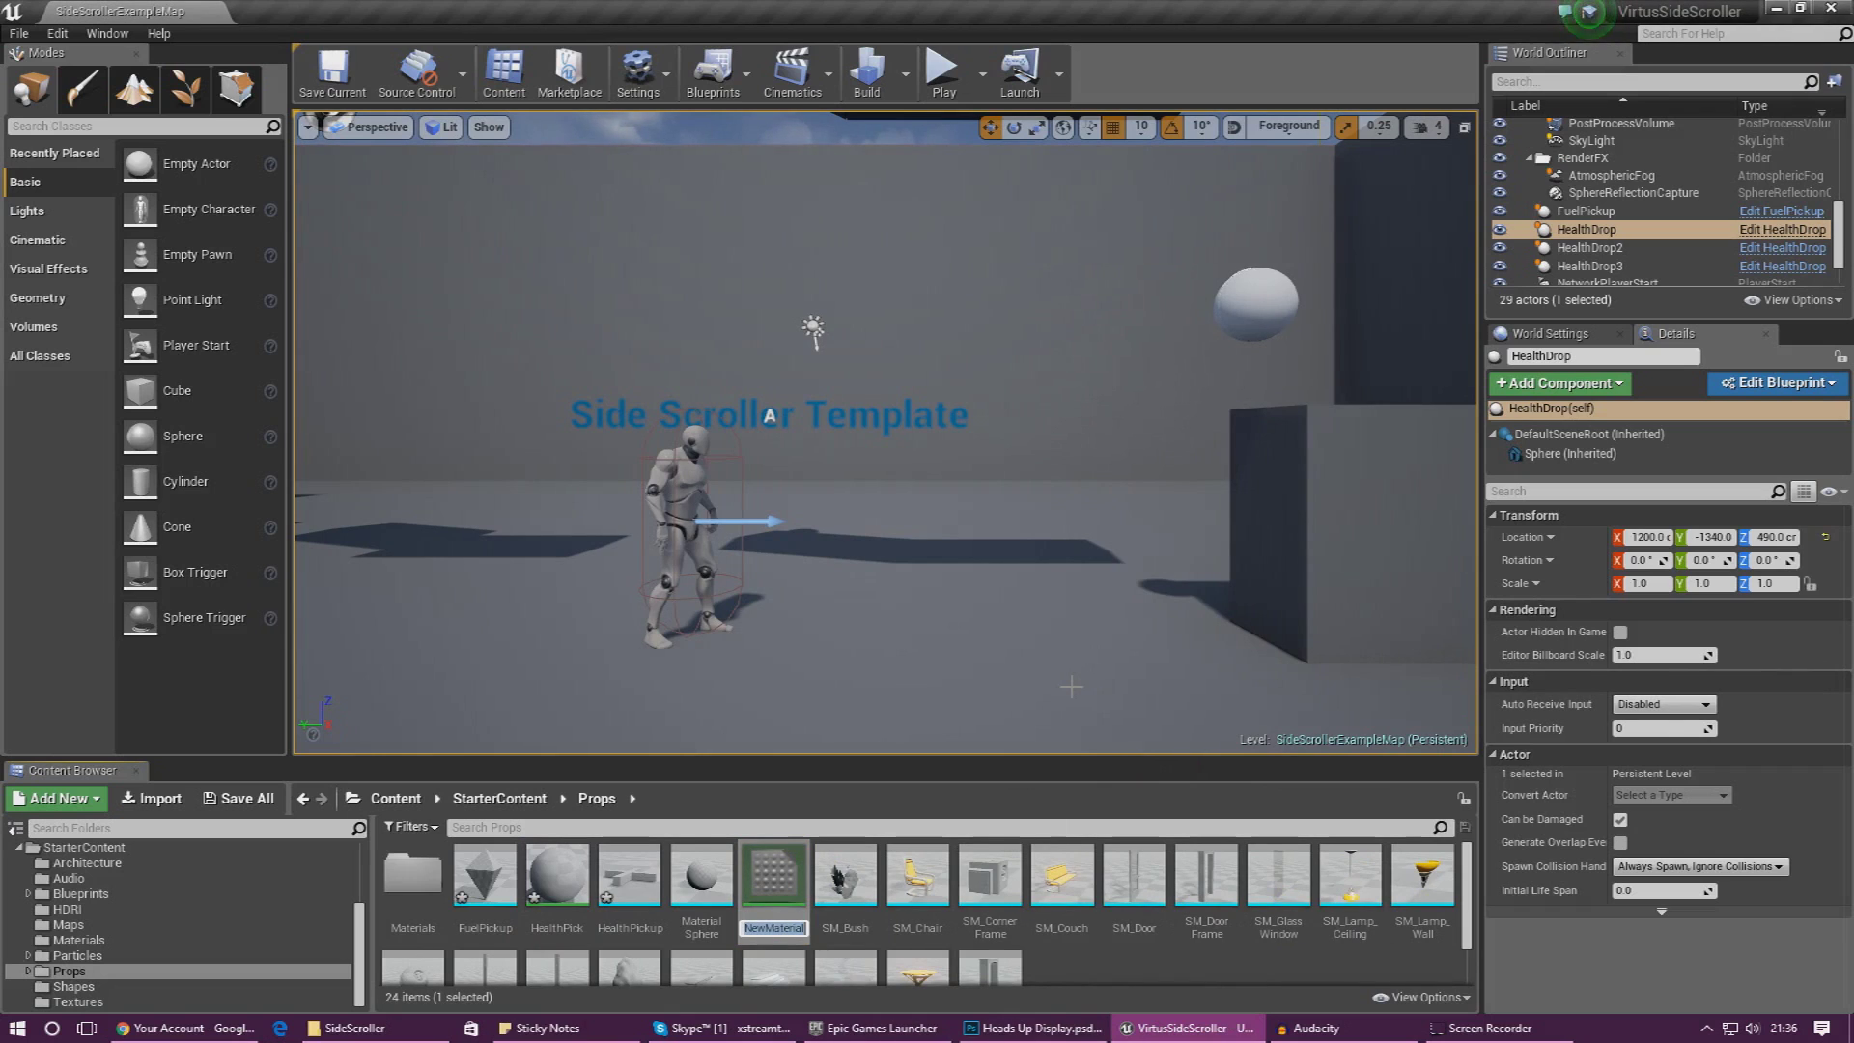
type("D")
type("uelPic")
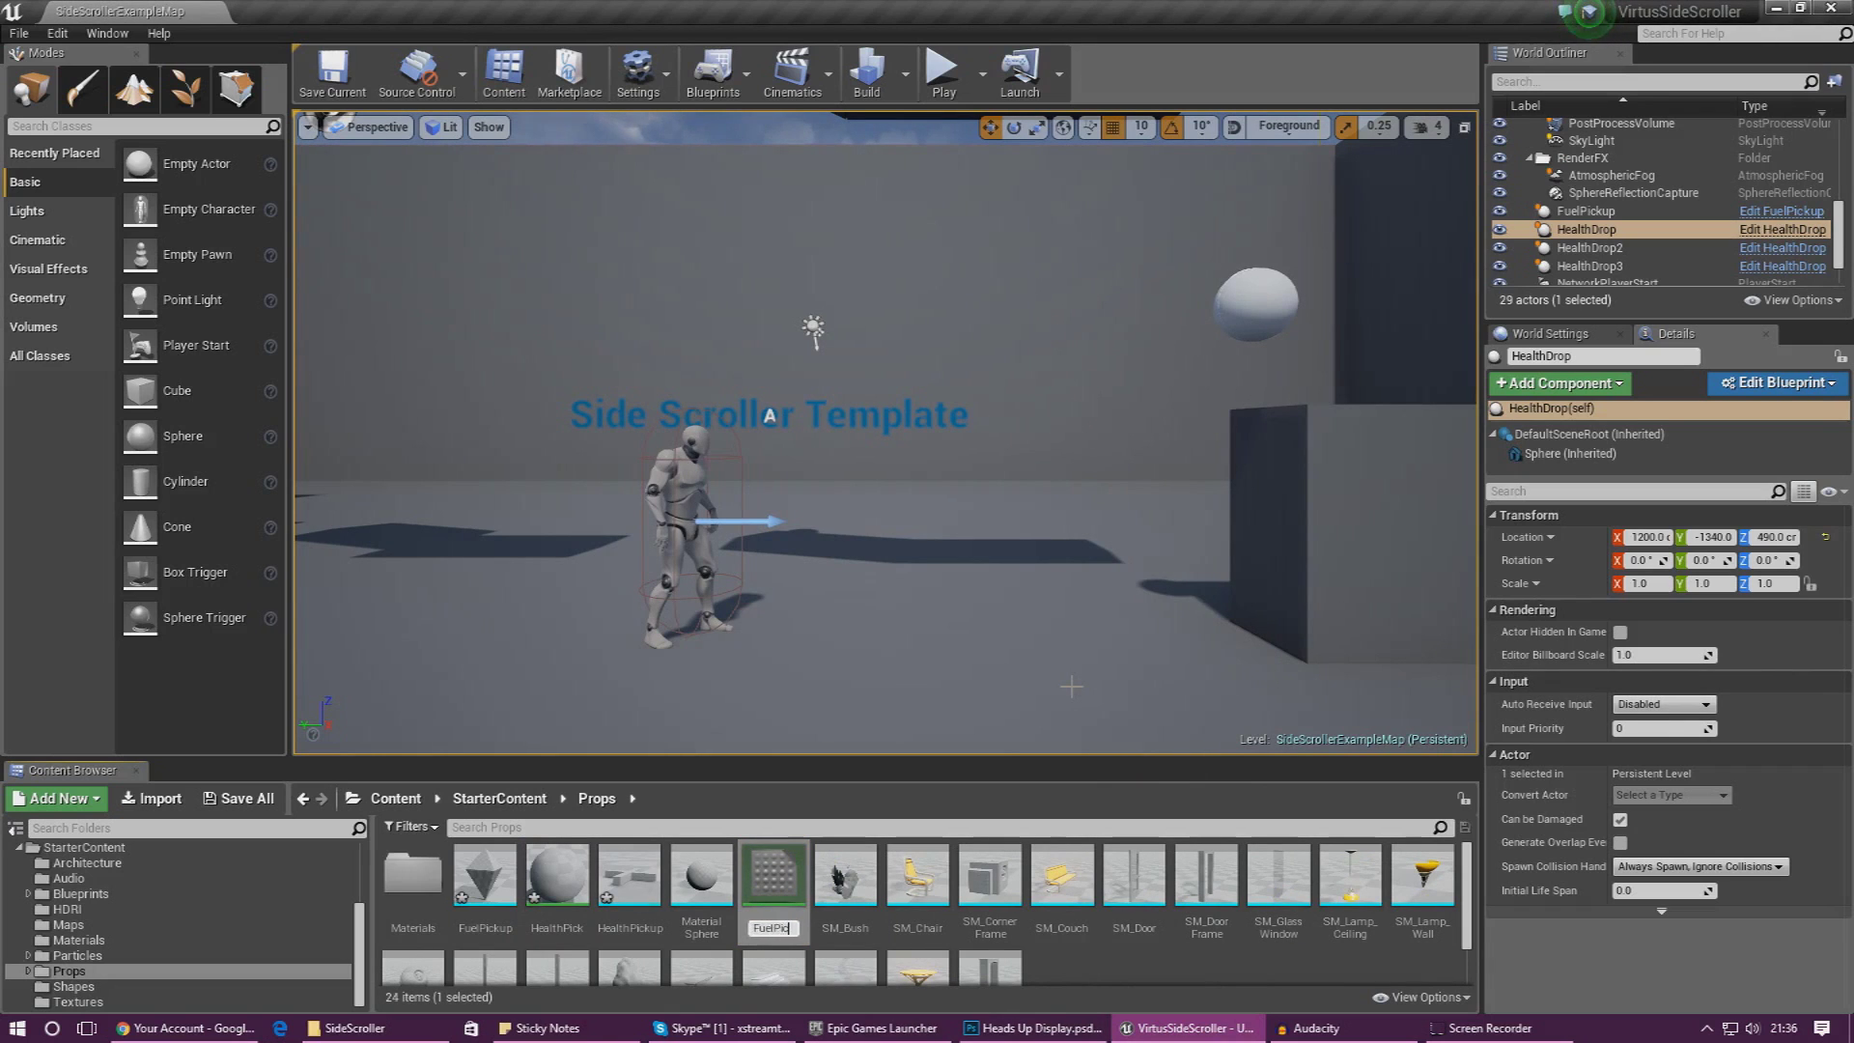
type("kl")
key("Return")
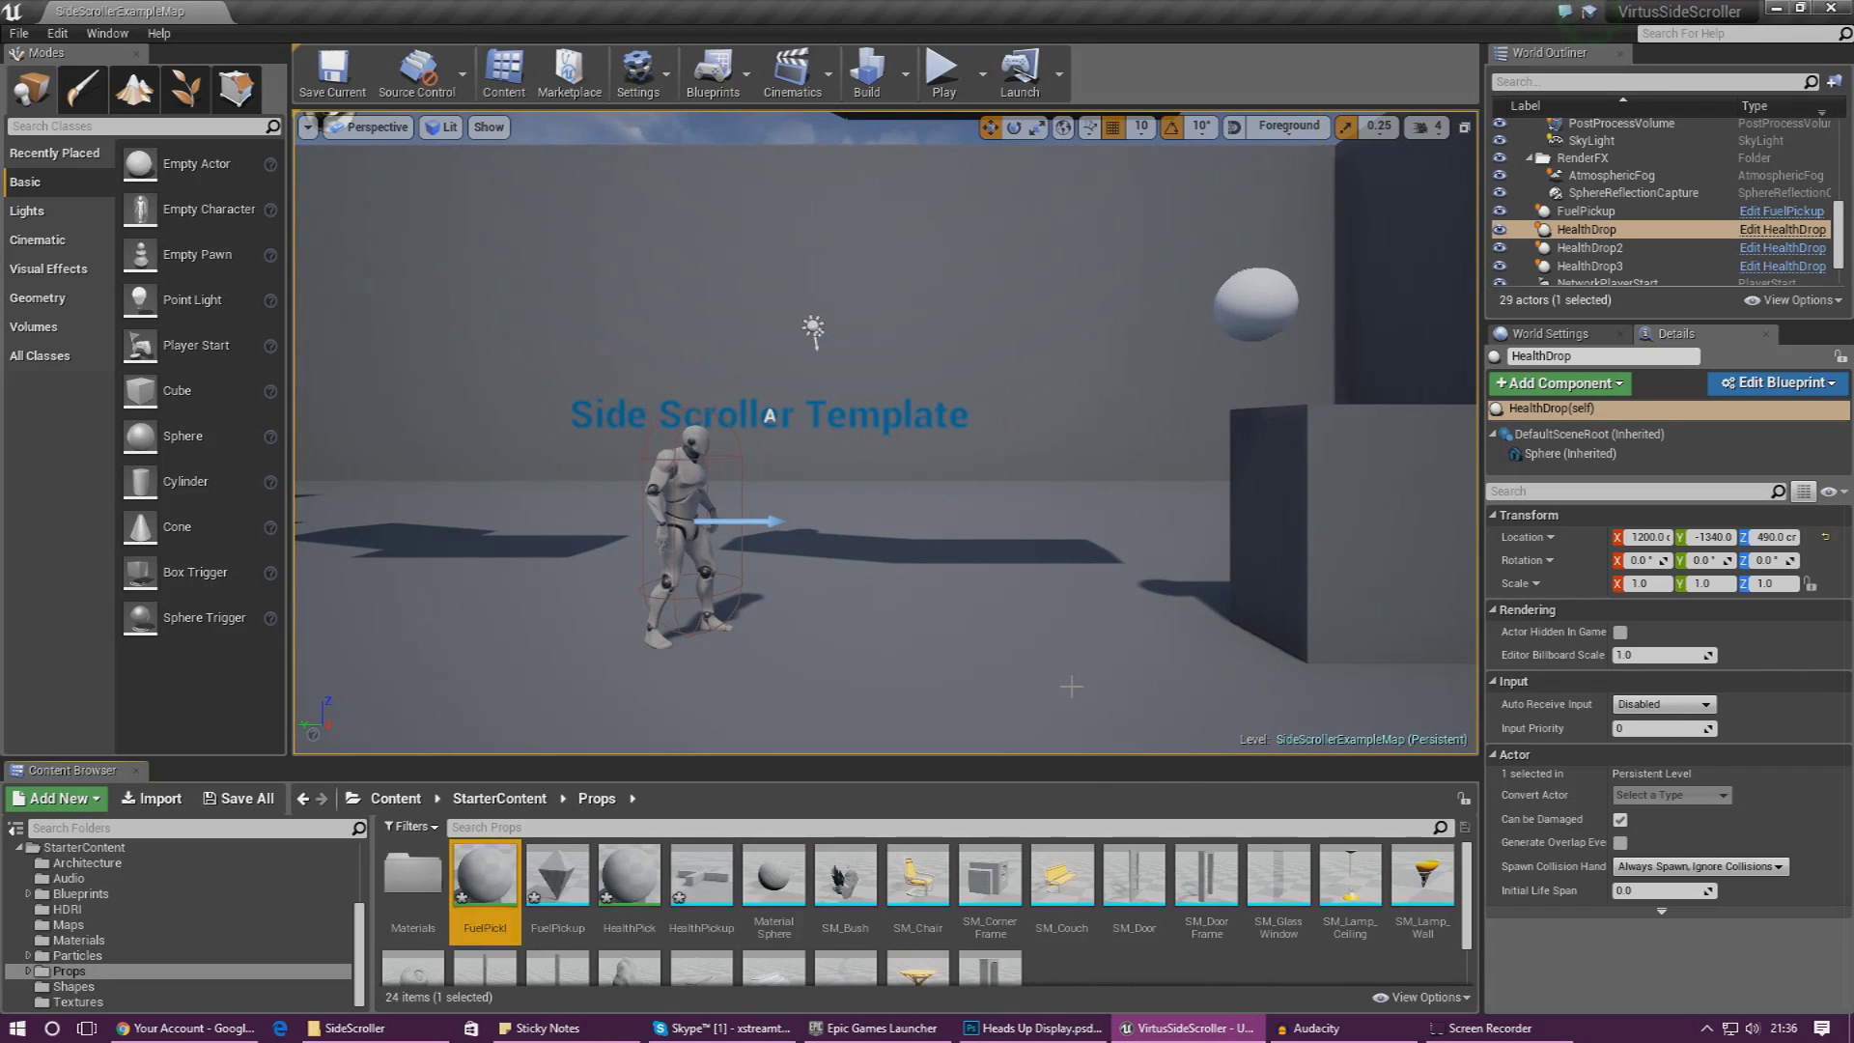
- Open the HealthPick material, add a Constant3Vector node, and connect its output to Emissive Color
double_click(702, 879)
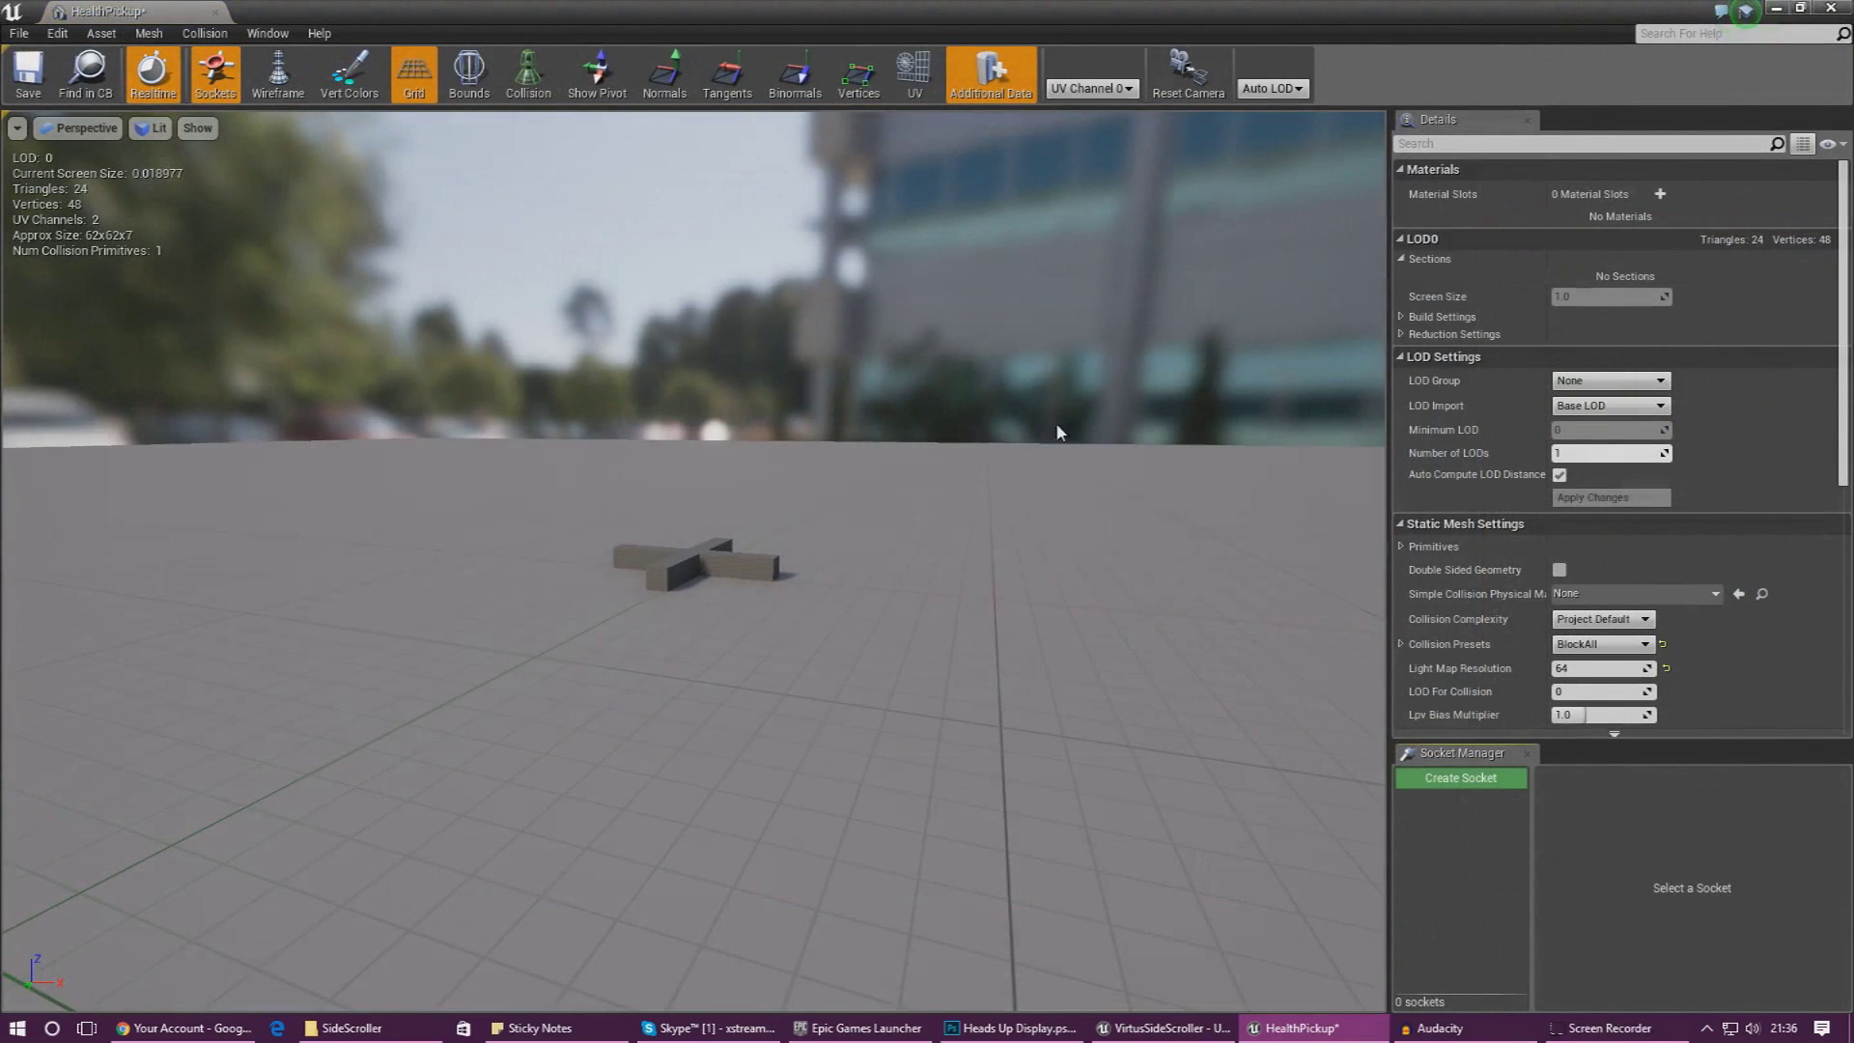
left_click(1830, 7)
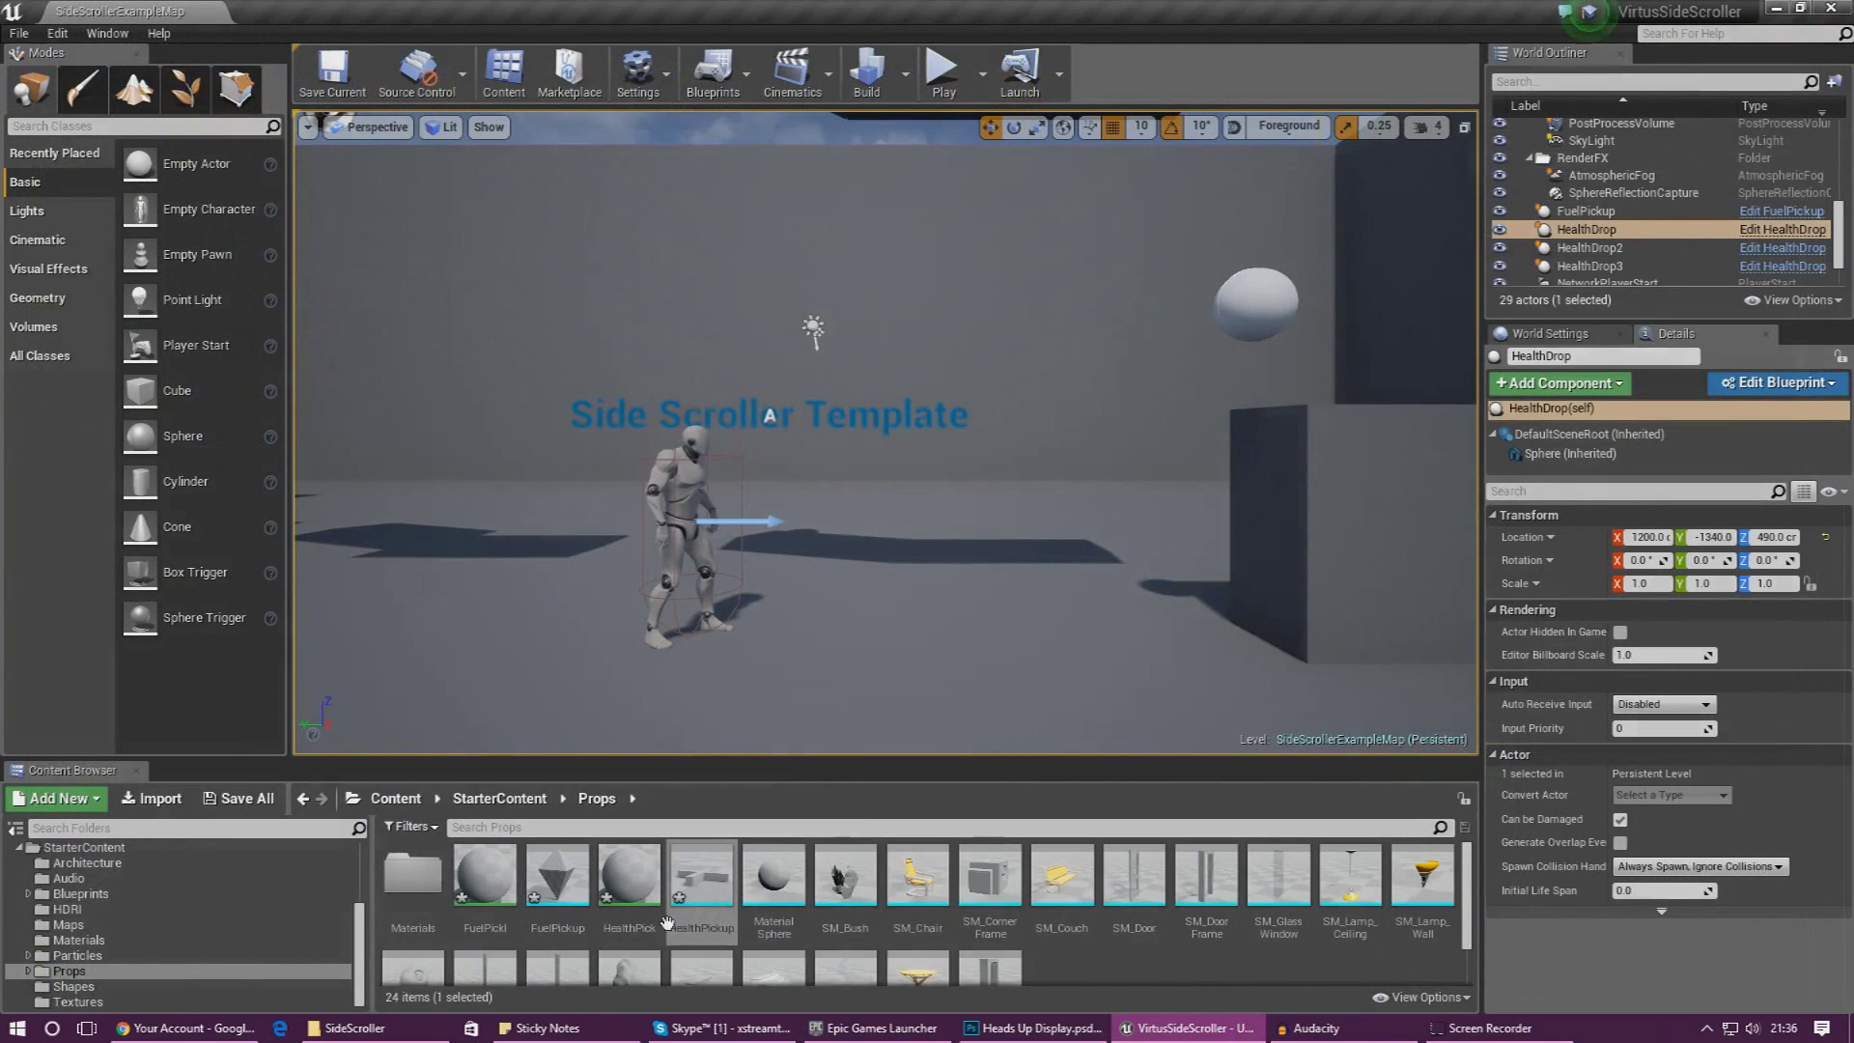
double_click(633, 883)
right_click_drag(621, 474, 772, 548)
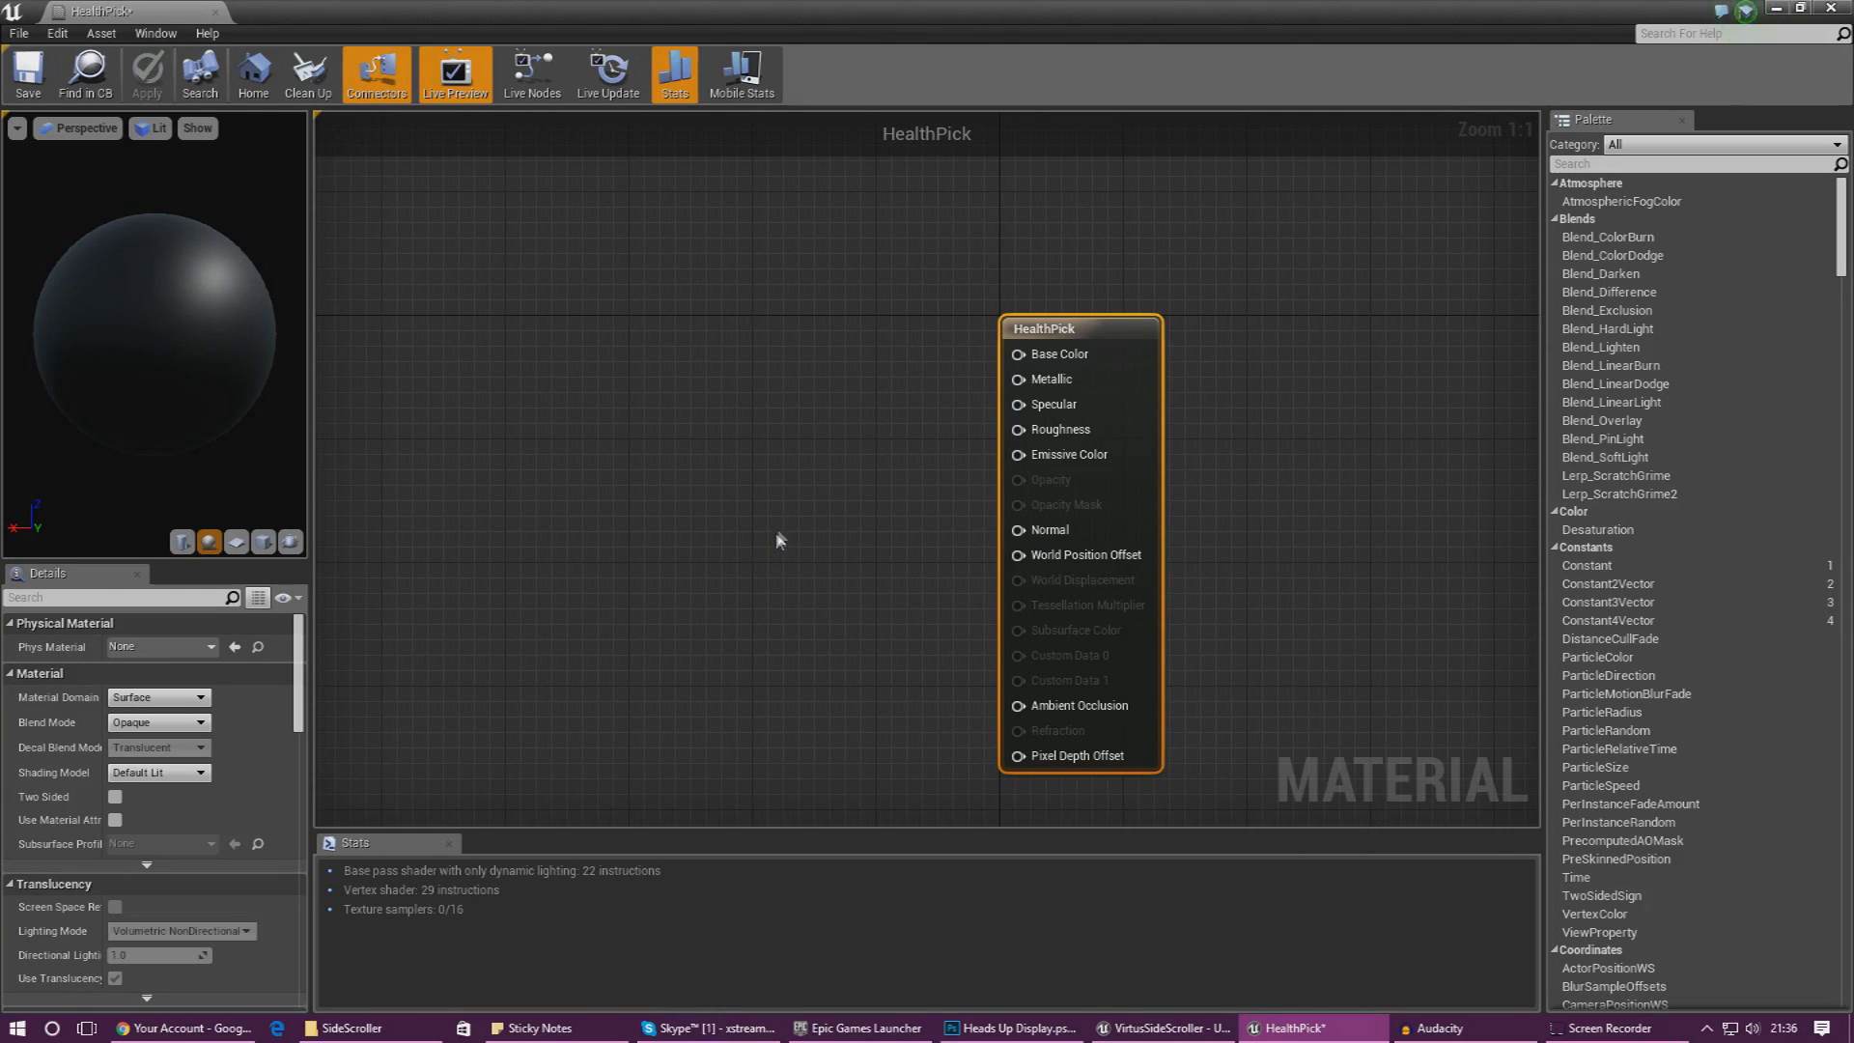
left_click(748, 425)
right_click_drag(712, 430, 701, 436)
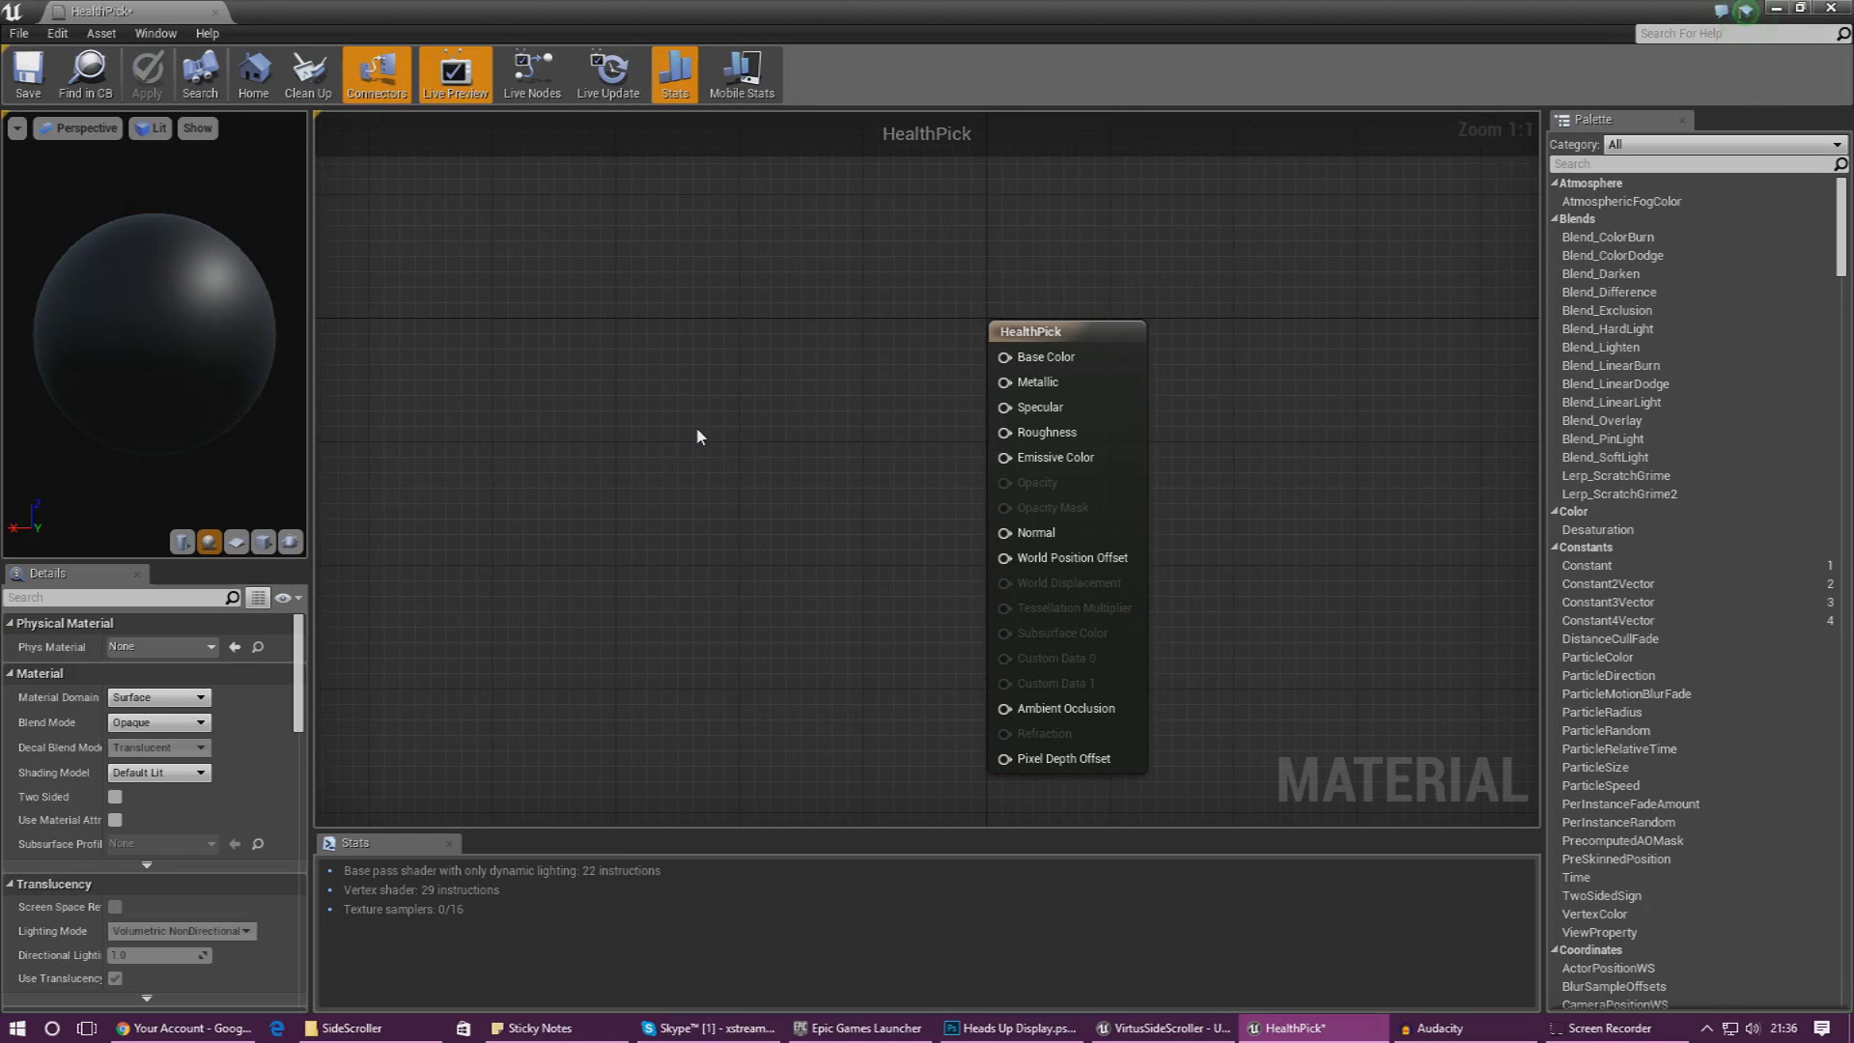
right_click(667, 427)
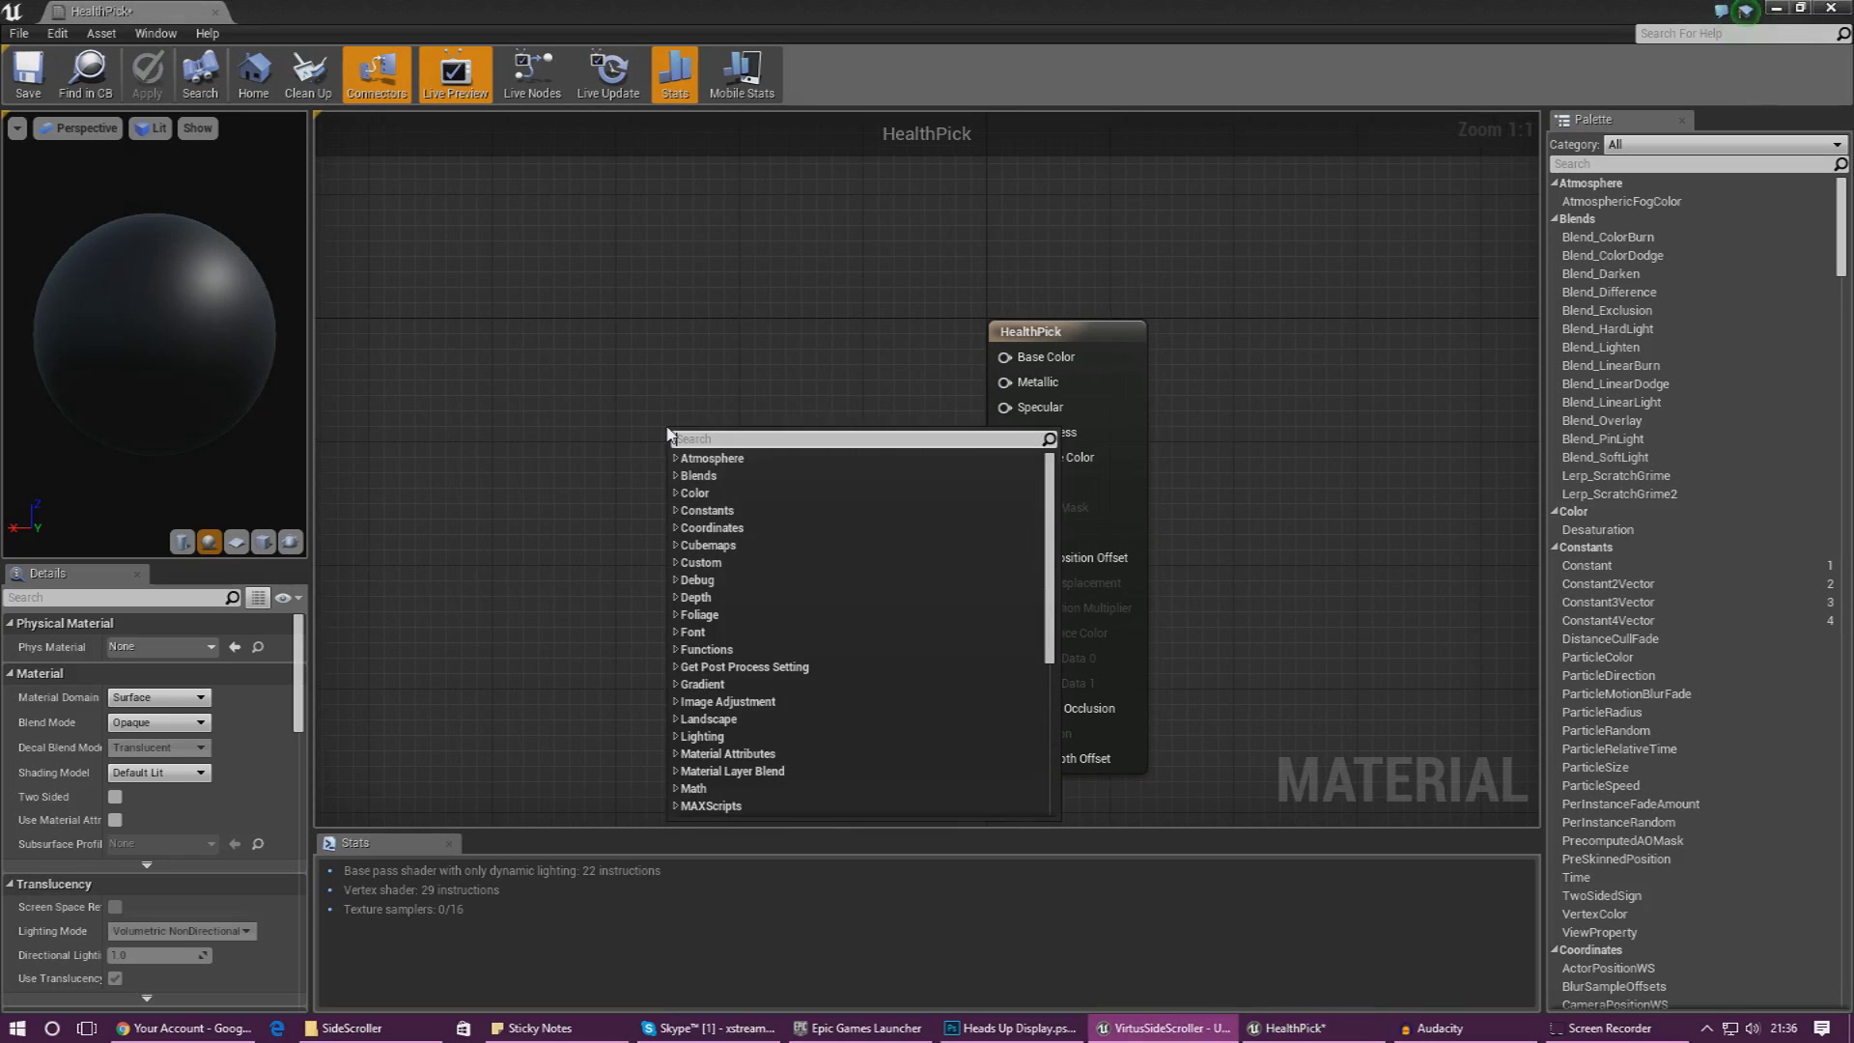
right_click(581, 407)
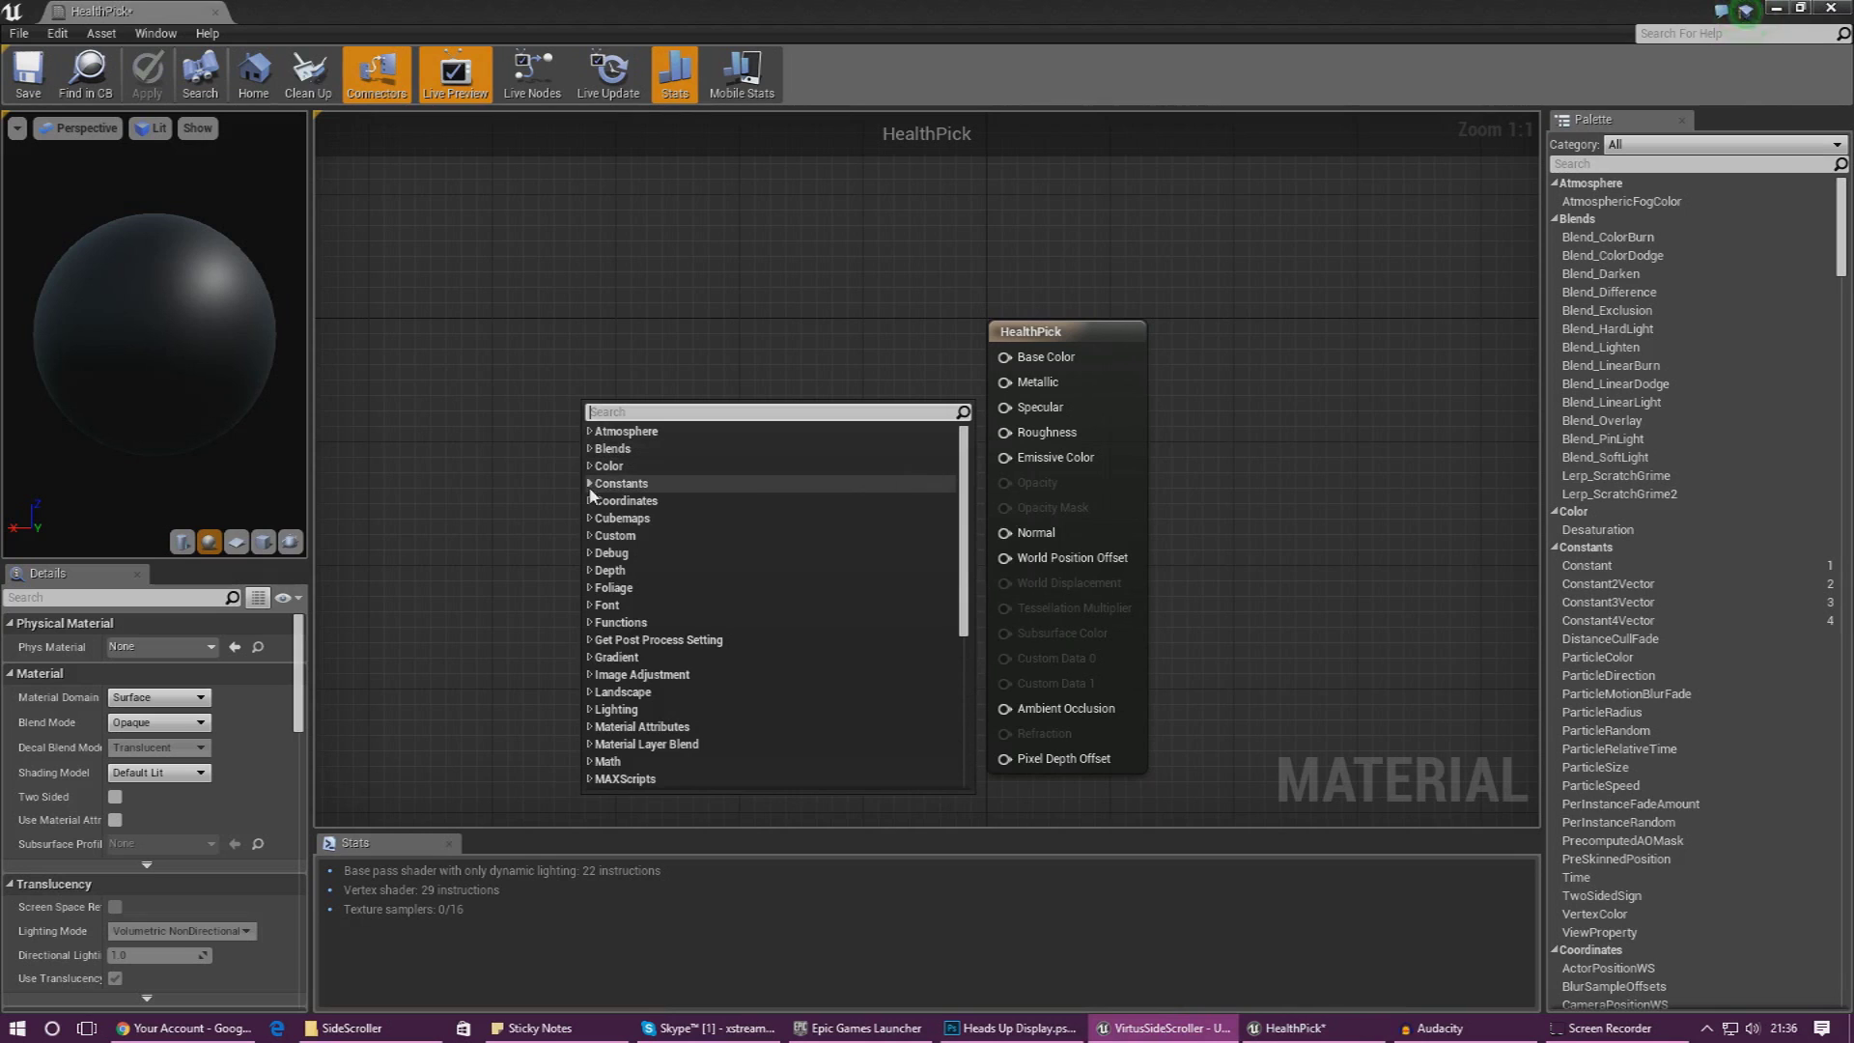
left_click(621, 483)
left_click(599, 537)
left_click_drag(612, 493, 664, 490)
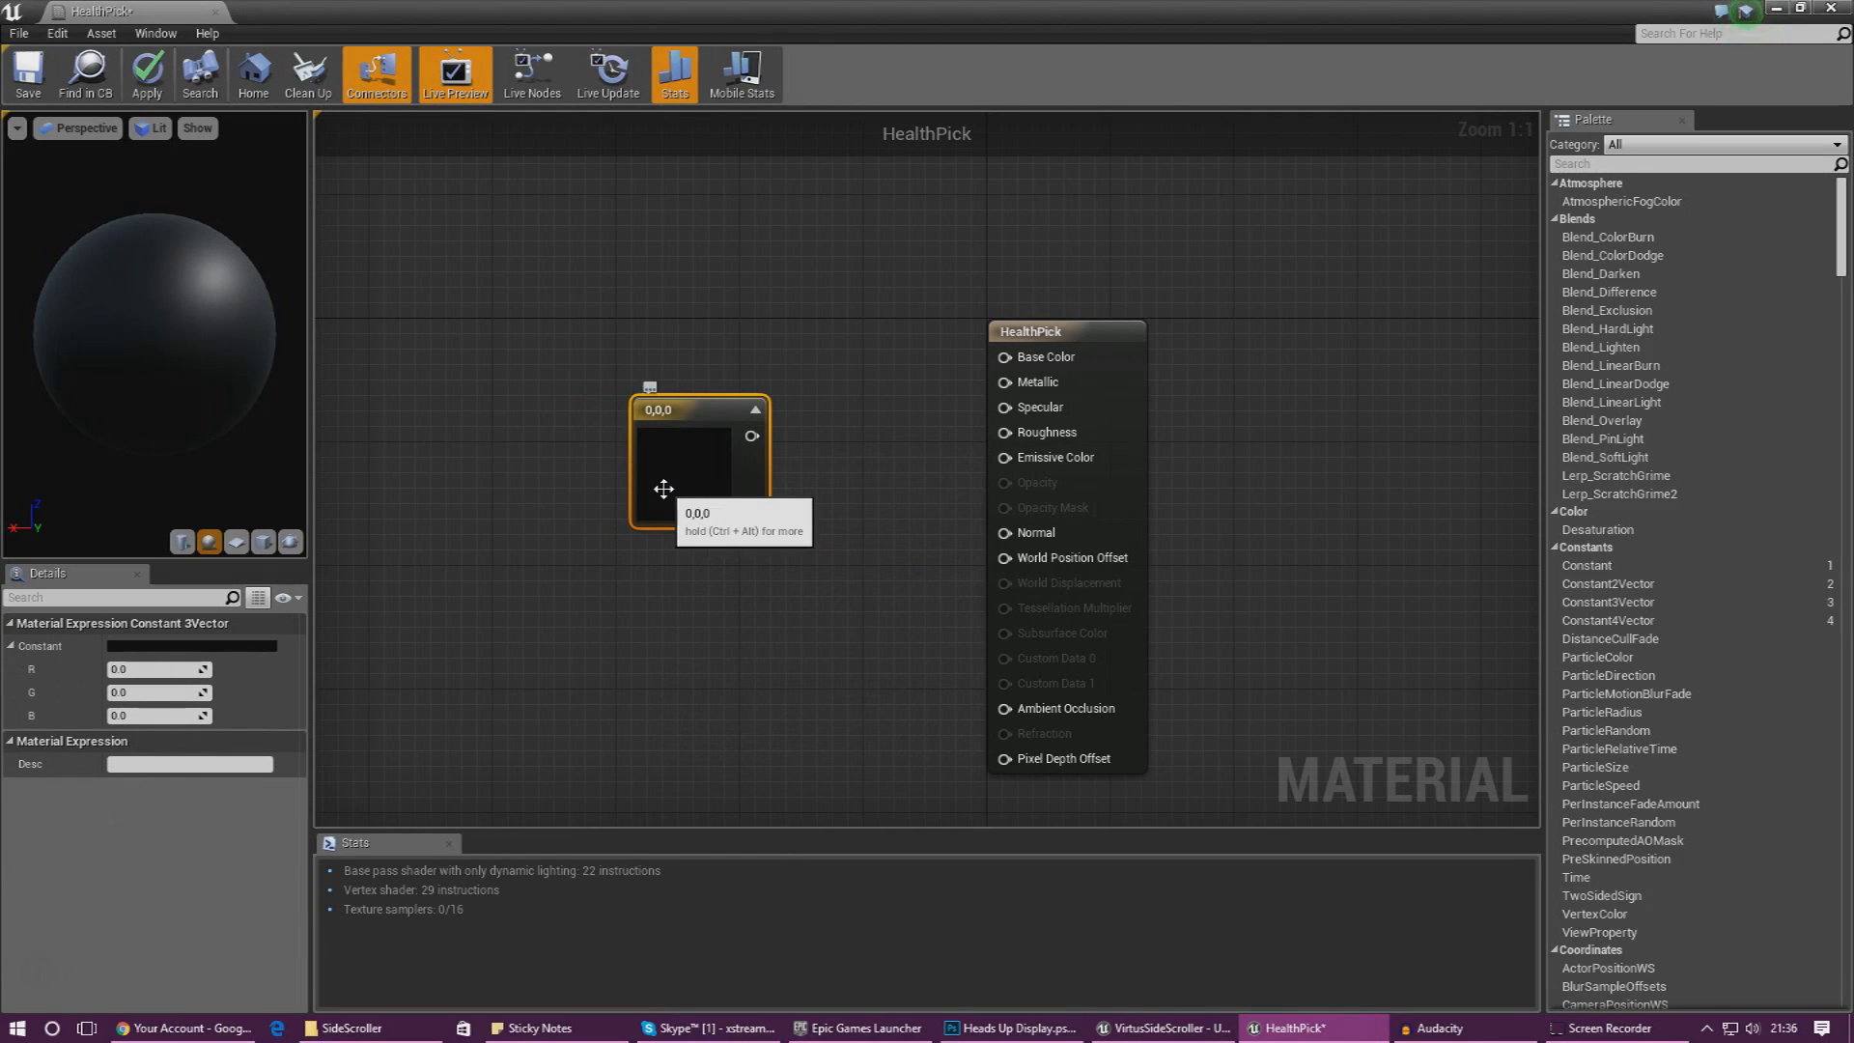
left_click_drag(752, 436, 1016, 463)
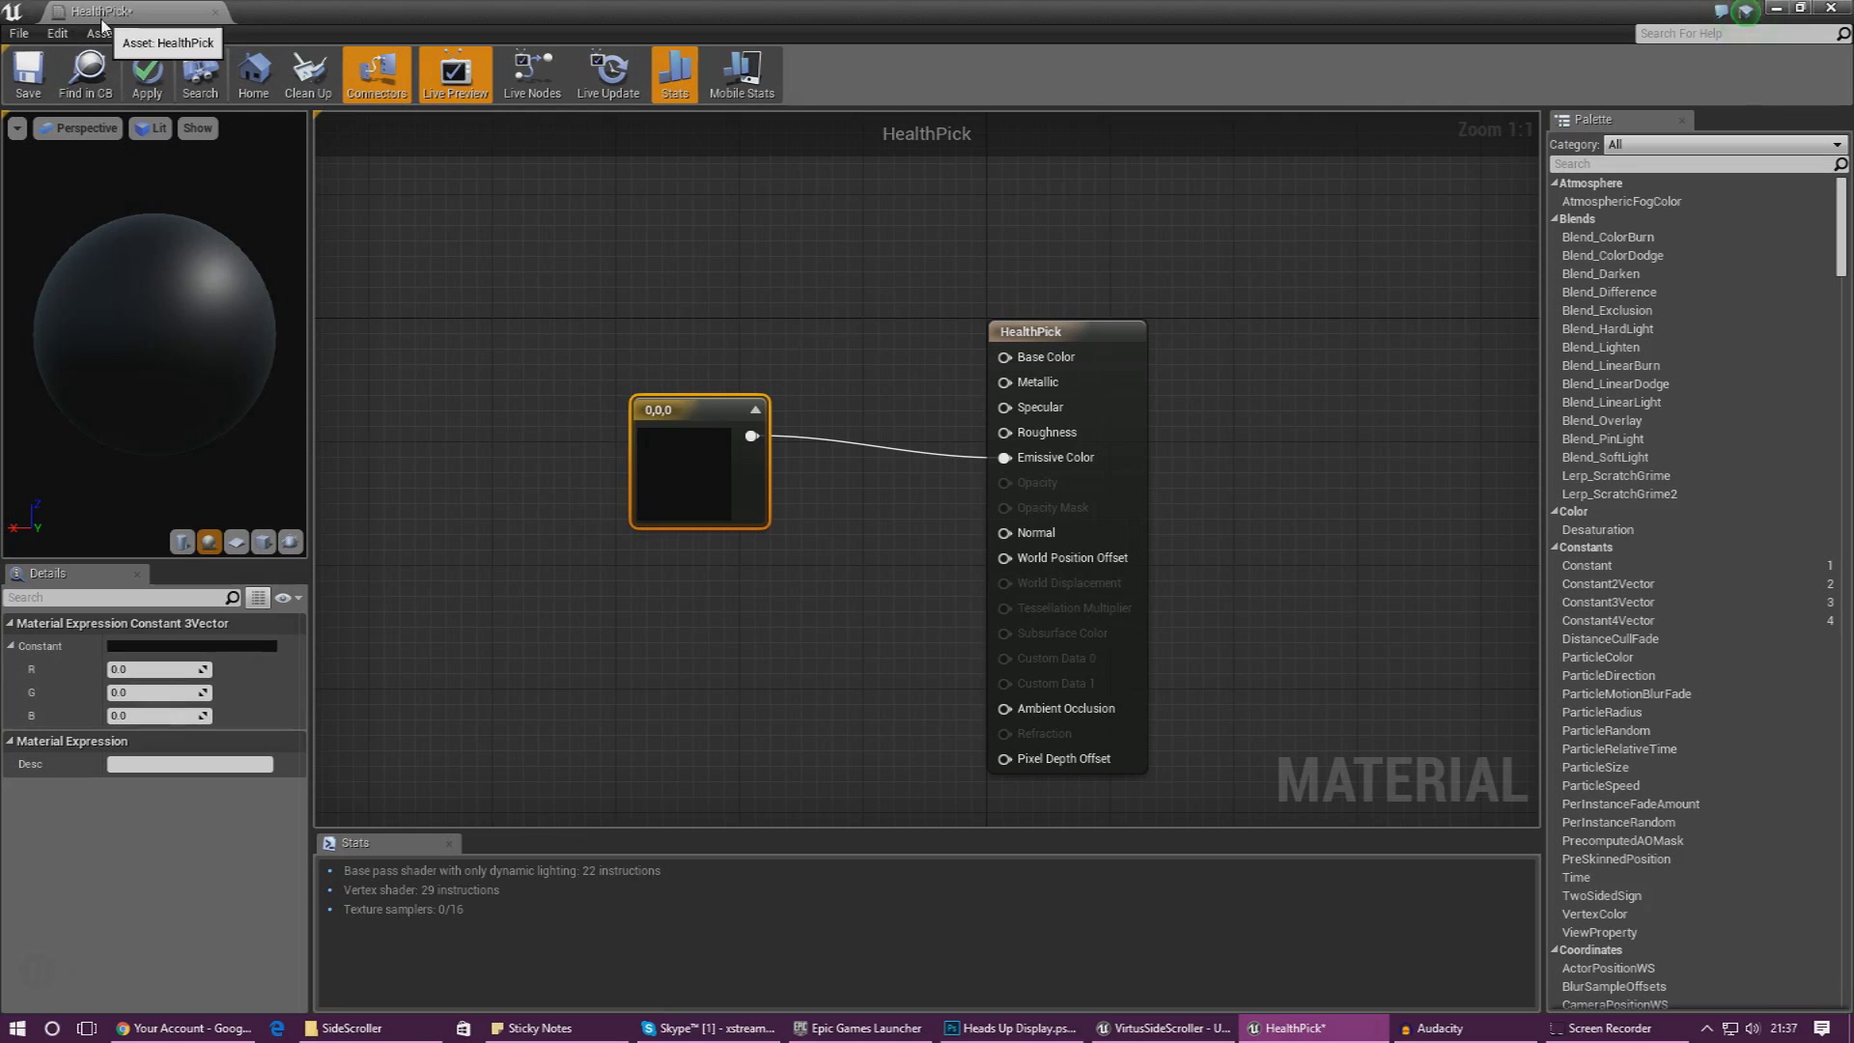
- Check the pickup icon colours in Heads Up Display.psd in Photoshop, and set the HealthPick constant's R value to 10
left_click(1057, 1030)
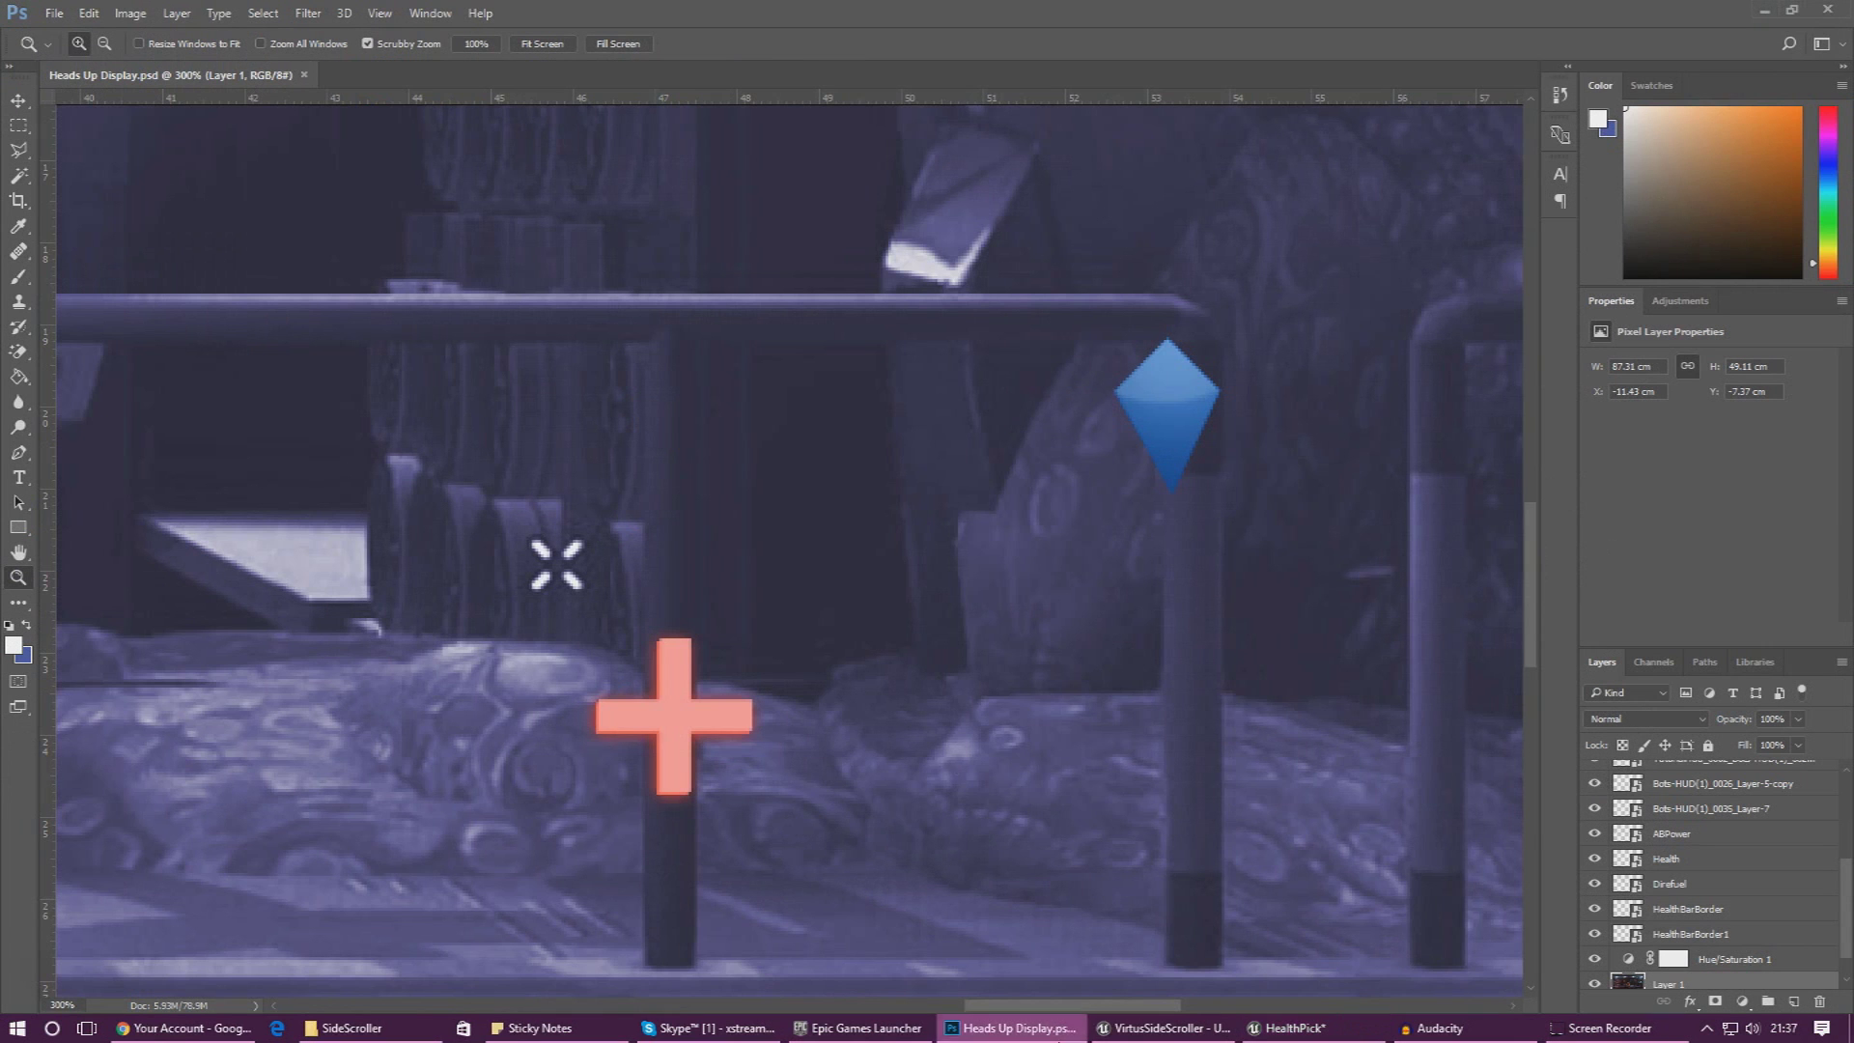
left_click(1009, 1028)
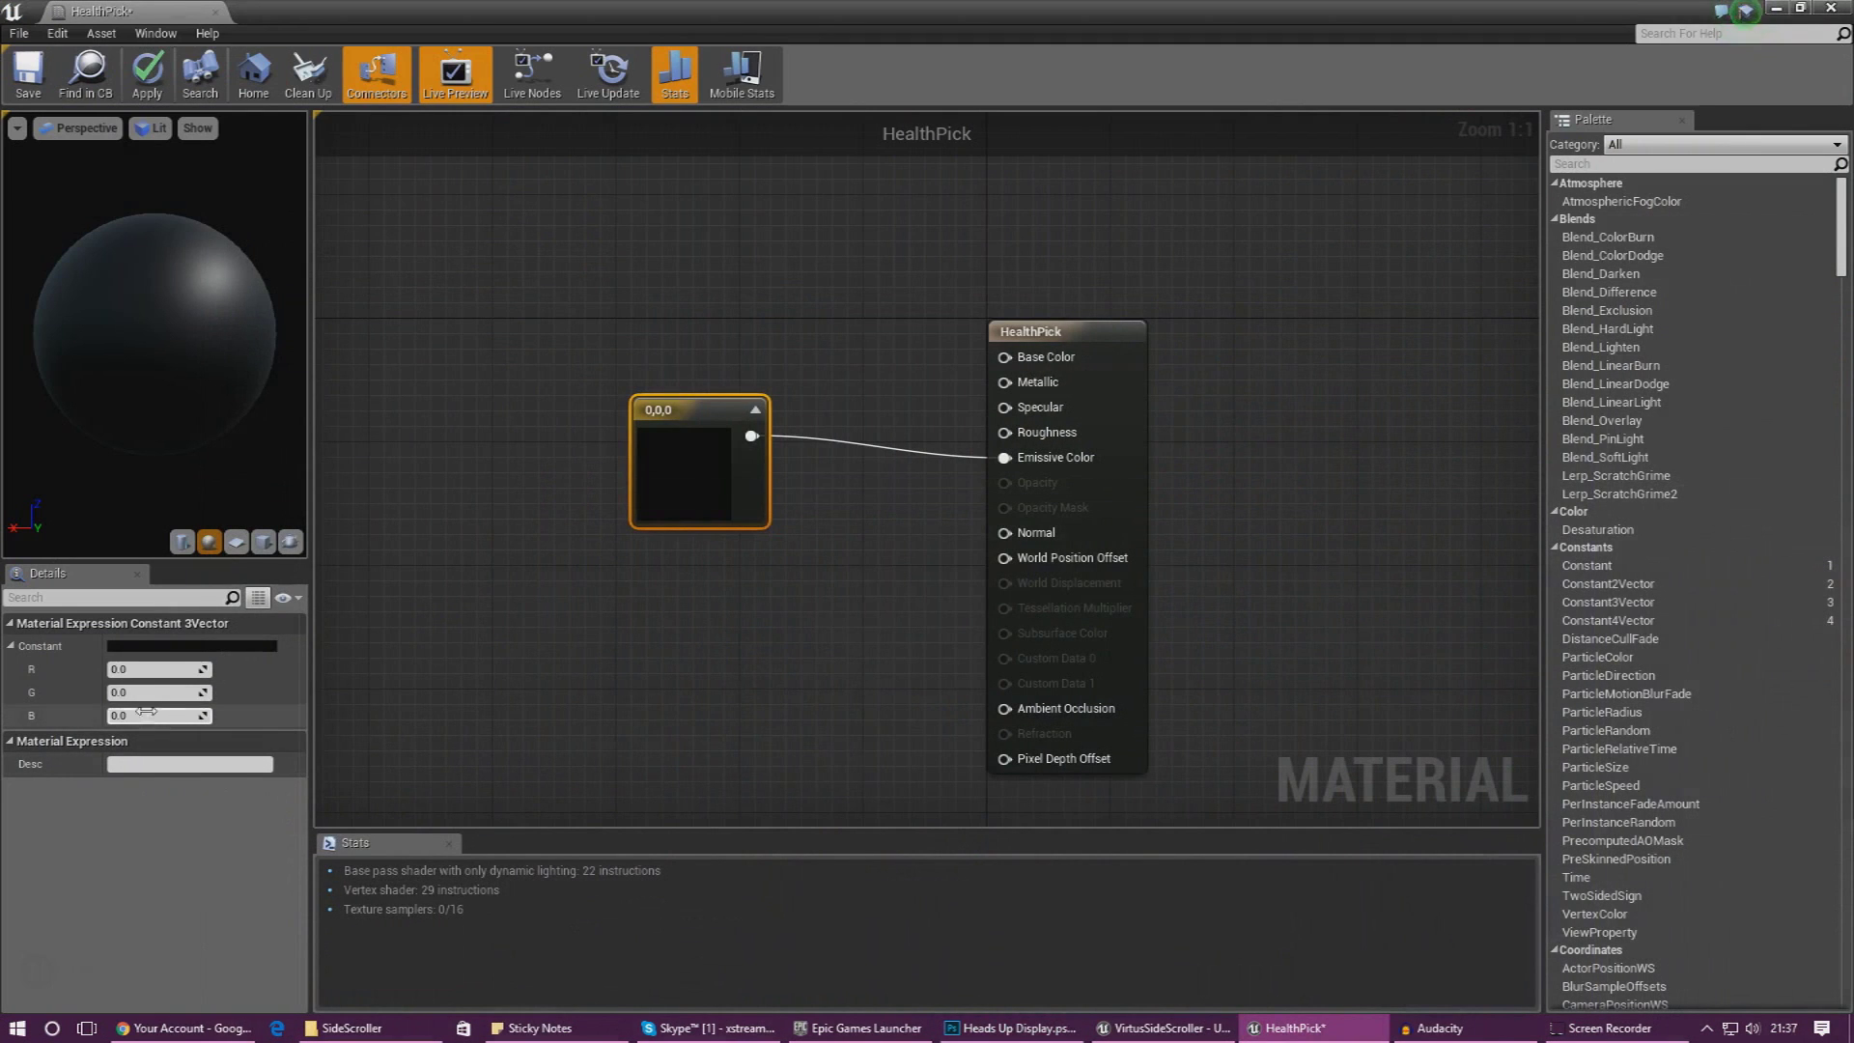
left_click(146, 670)
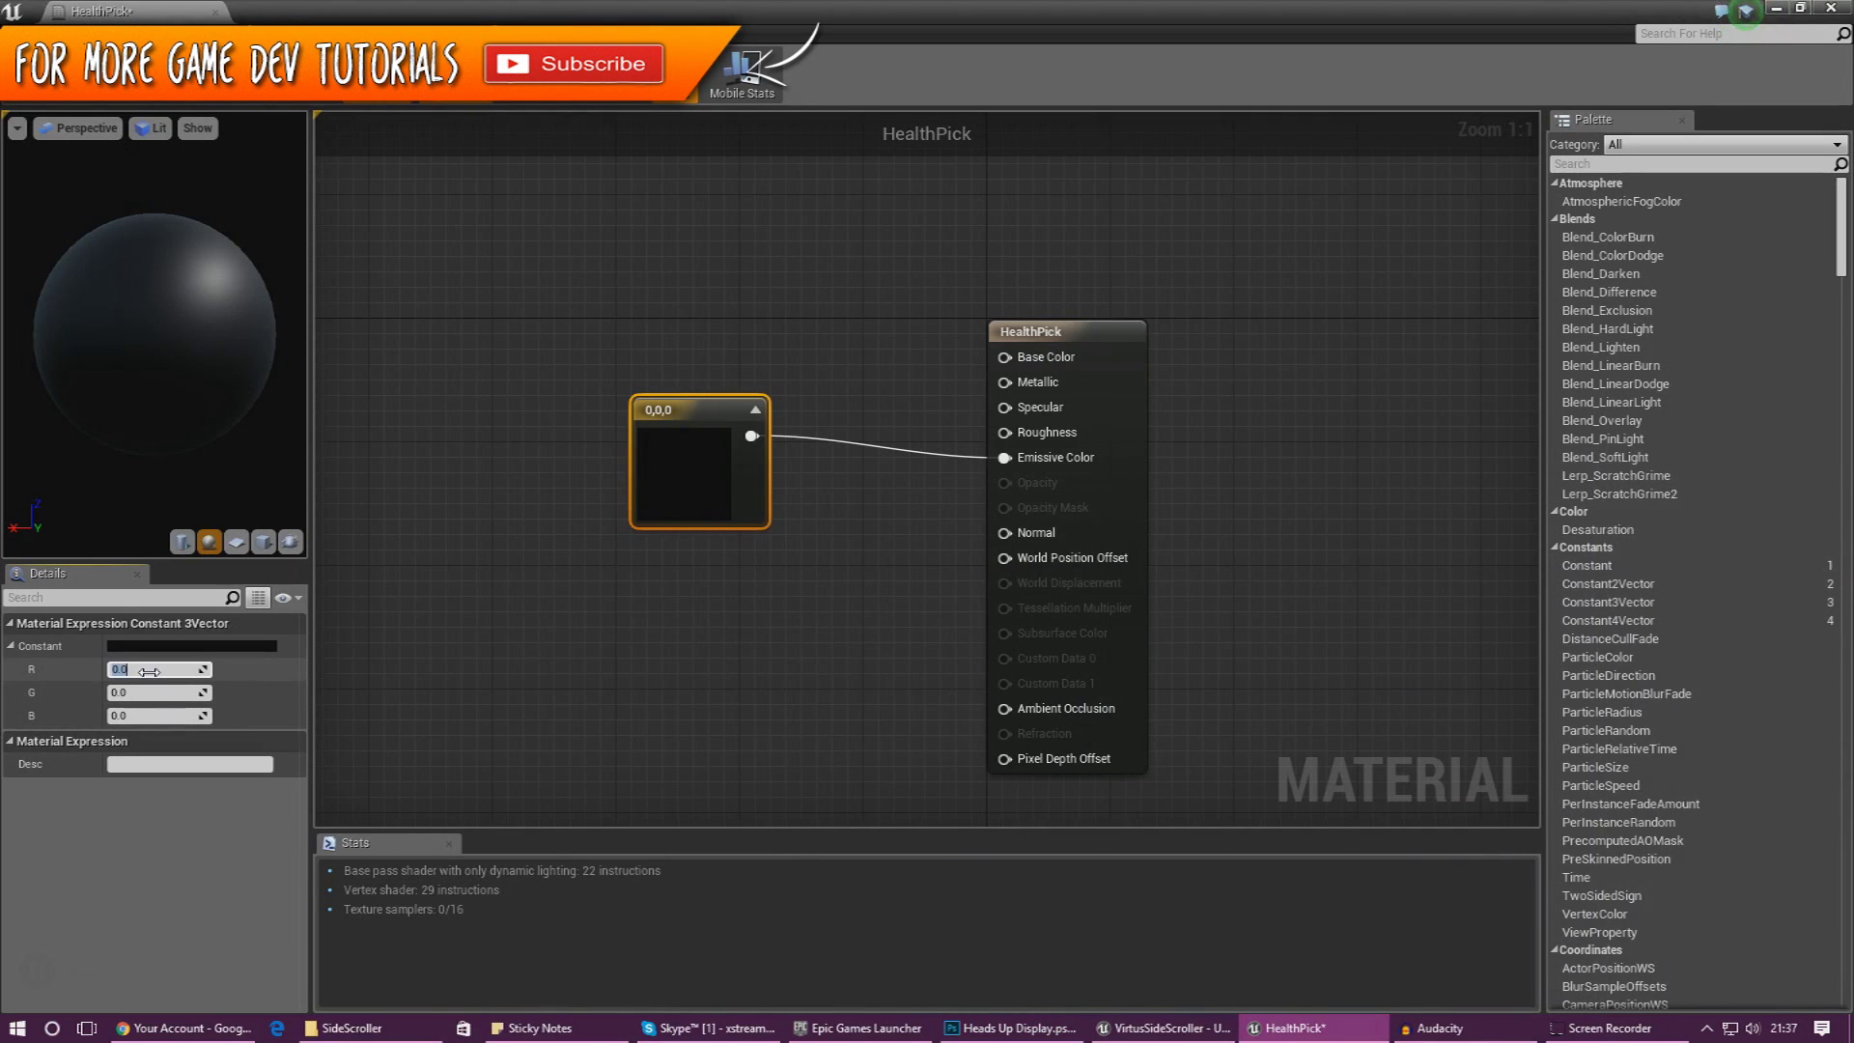
type("10")
key("Return")
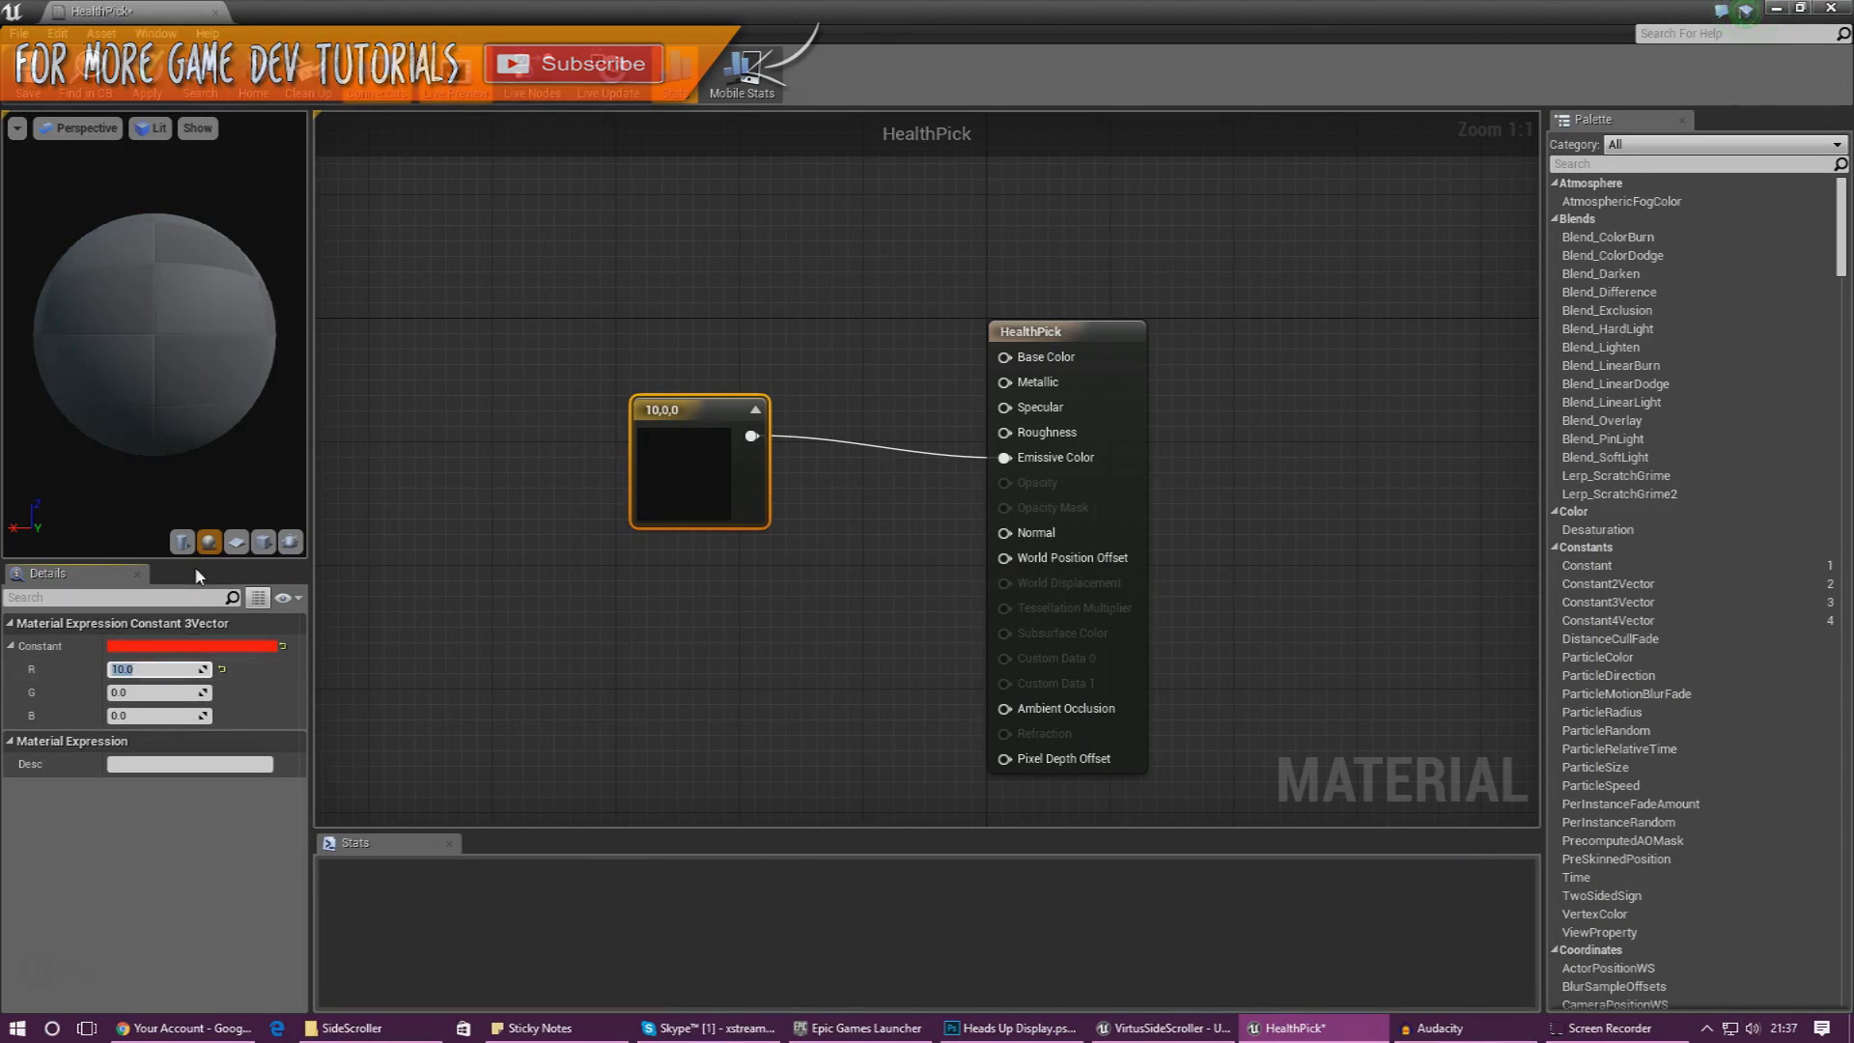
left_click_drag(141, 413, 241, 474)
left_click_drag(149, 292, 150, 328)
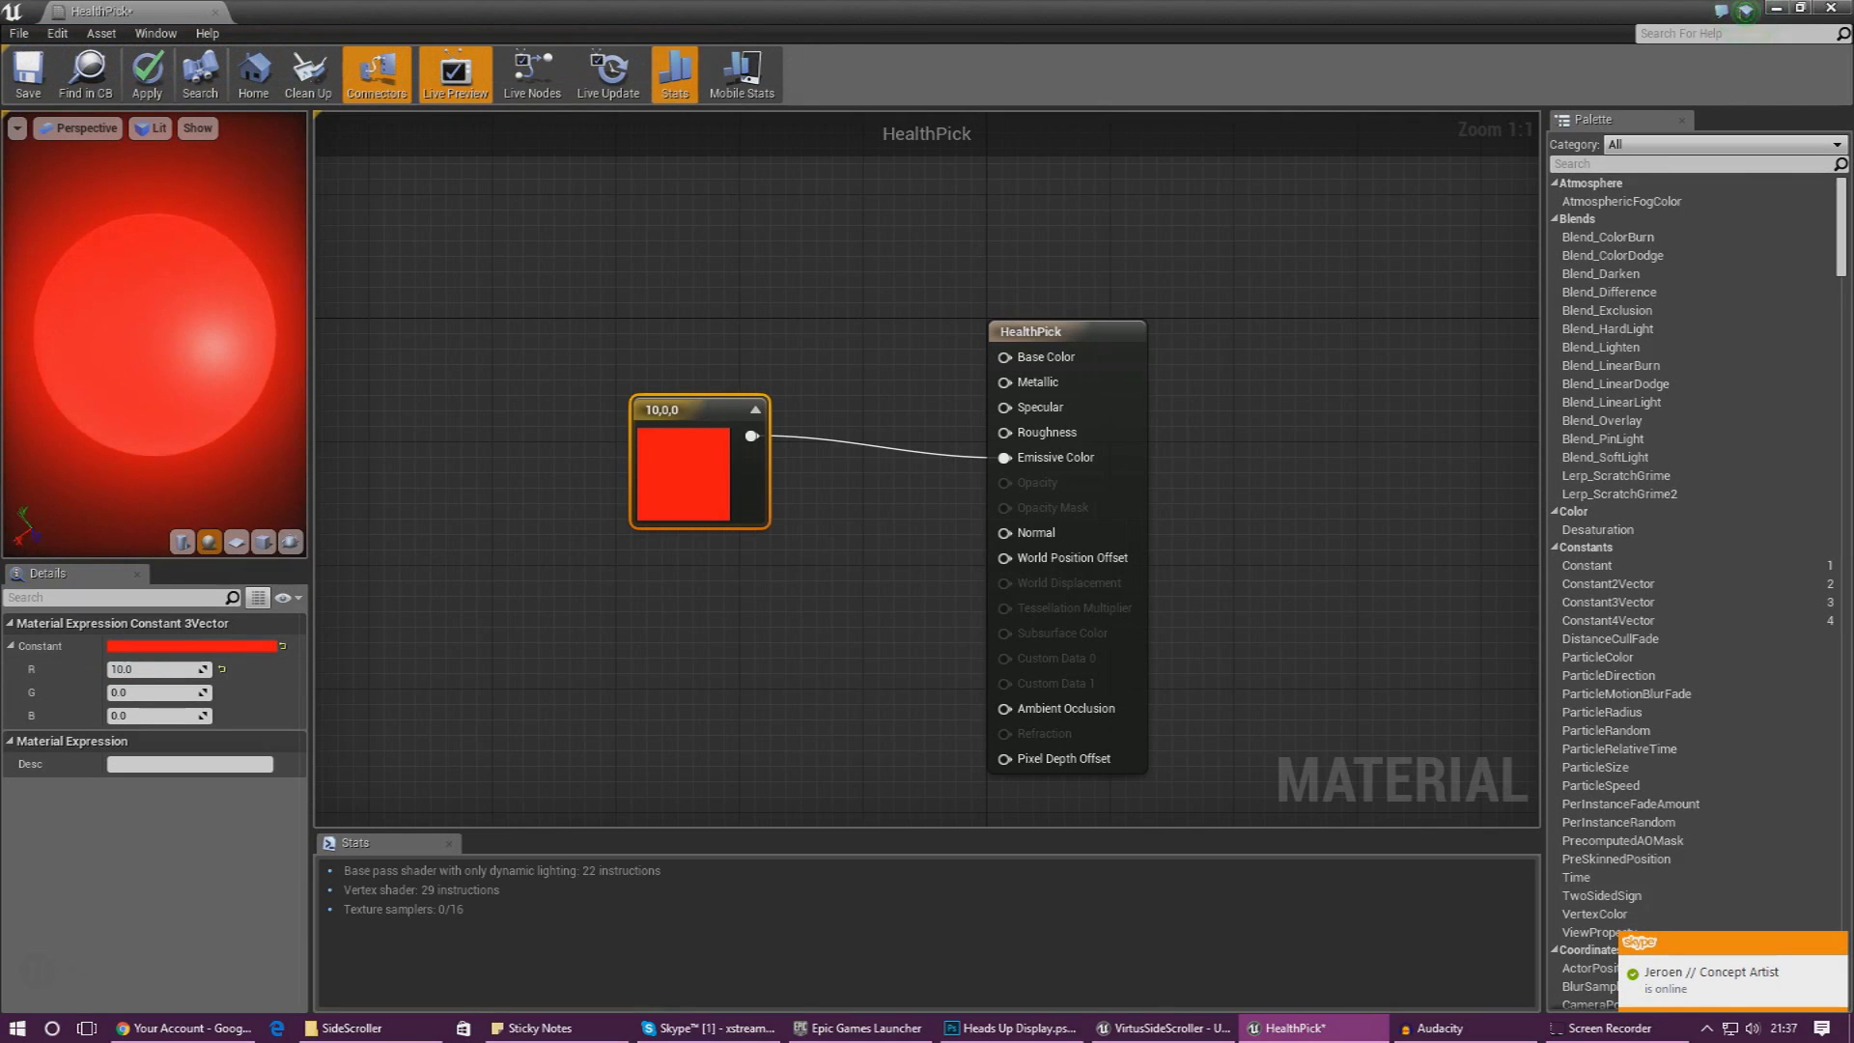
- Shift the HealthPick constant to a softer pinkish red of about 10, 2.4, 3.6 with the colour picker
left_click(177, 649)
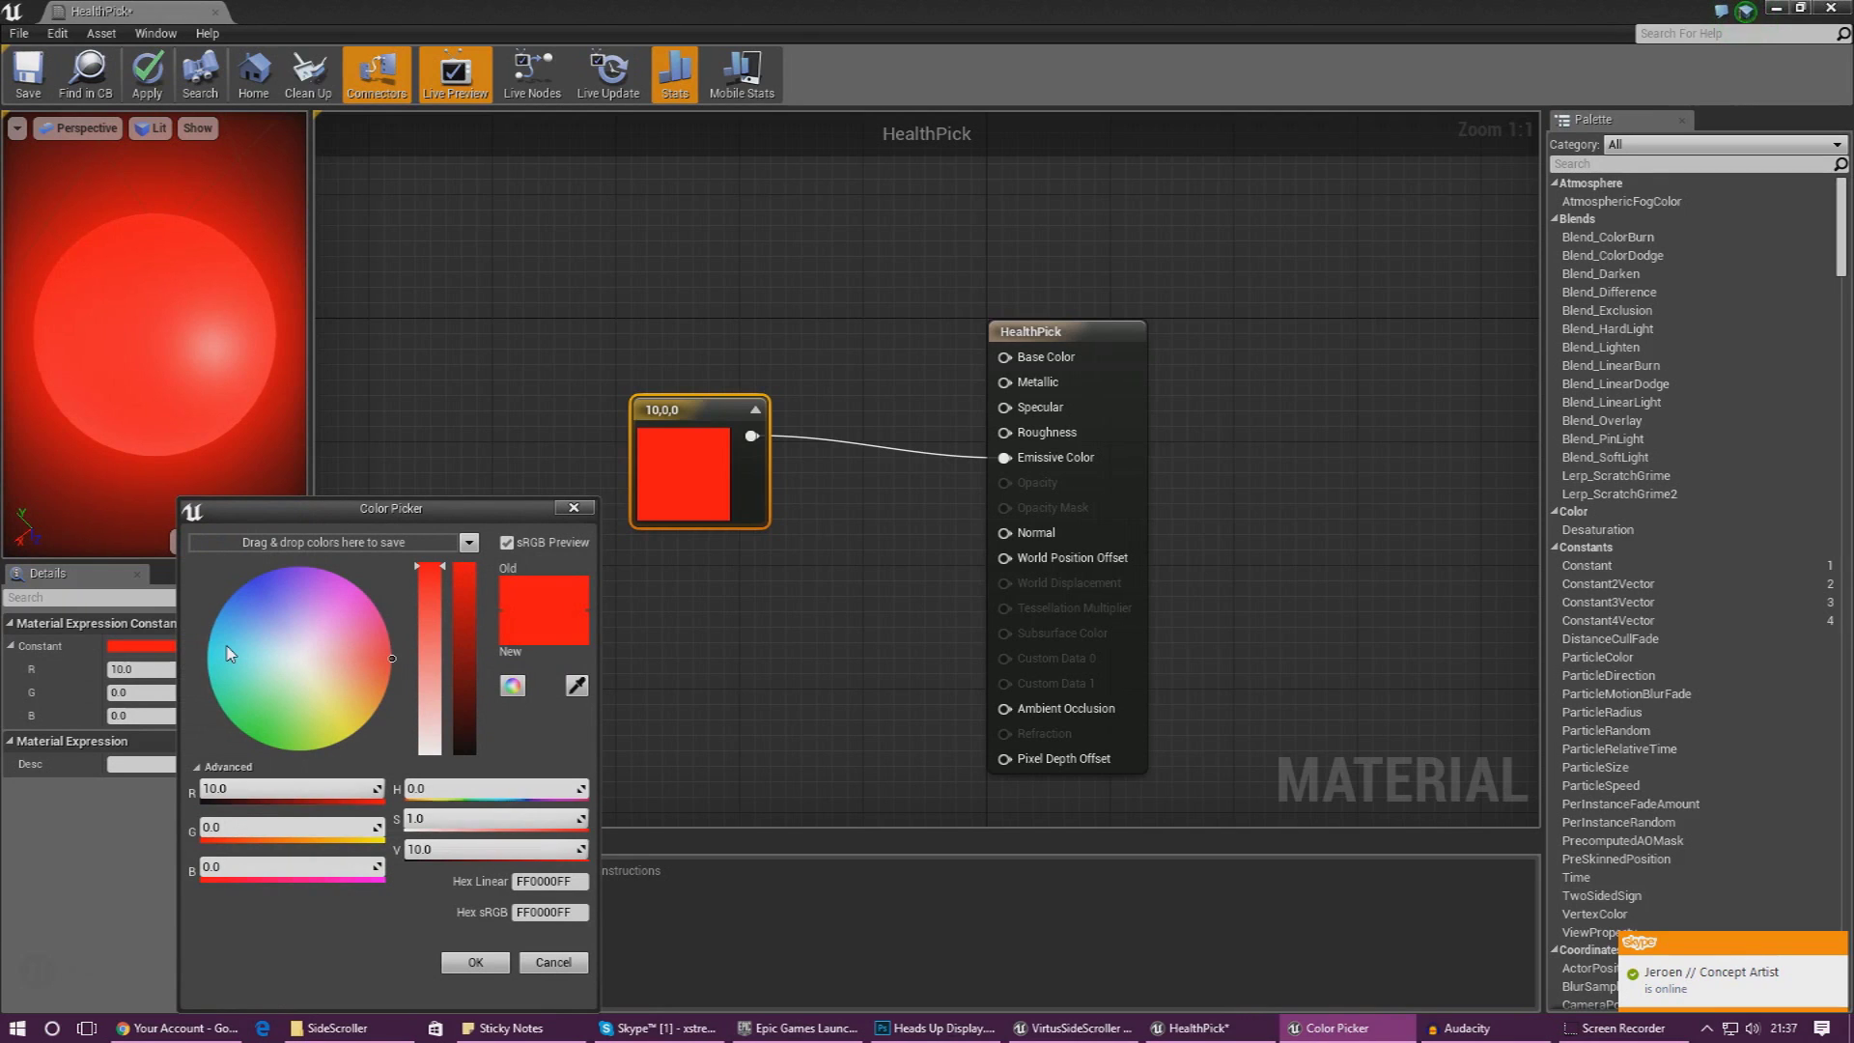
left_click(587, 508)
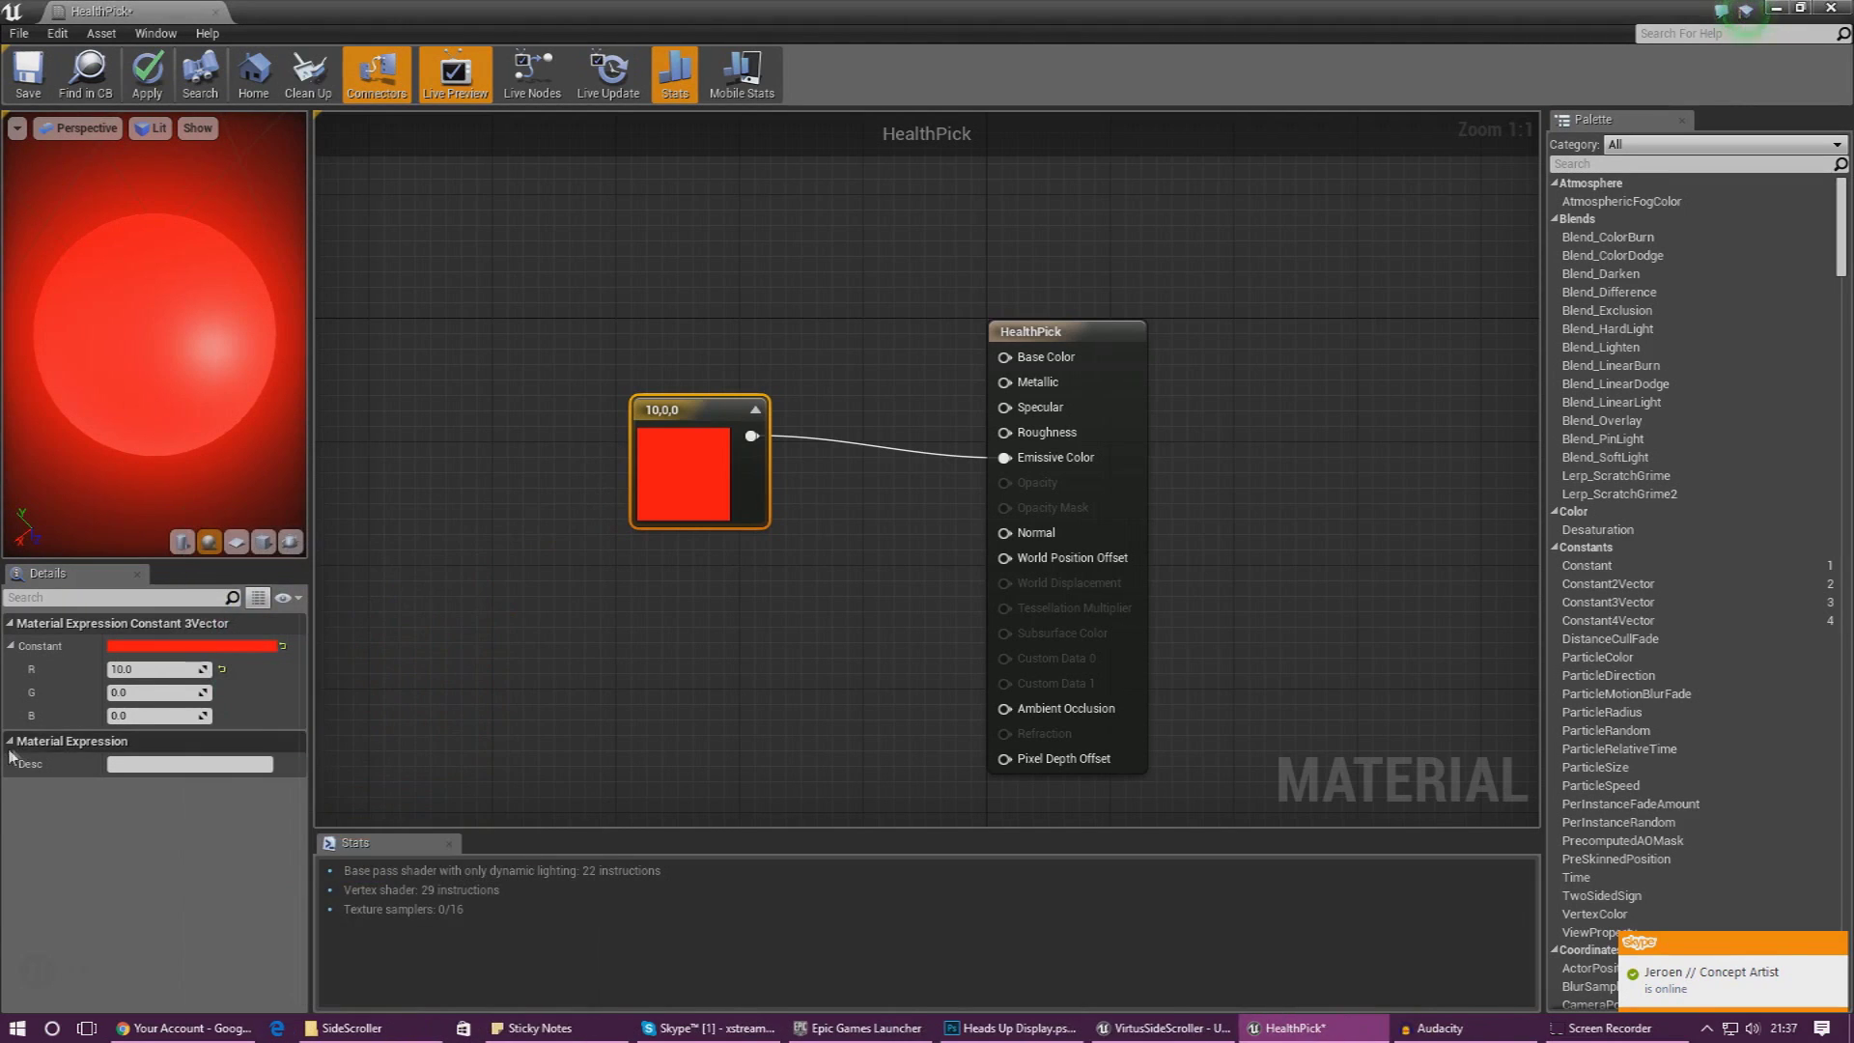
left_click(133, 649)
left_click(333, 647)
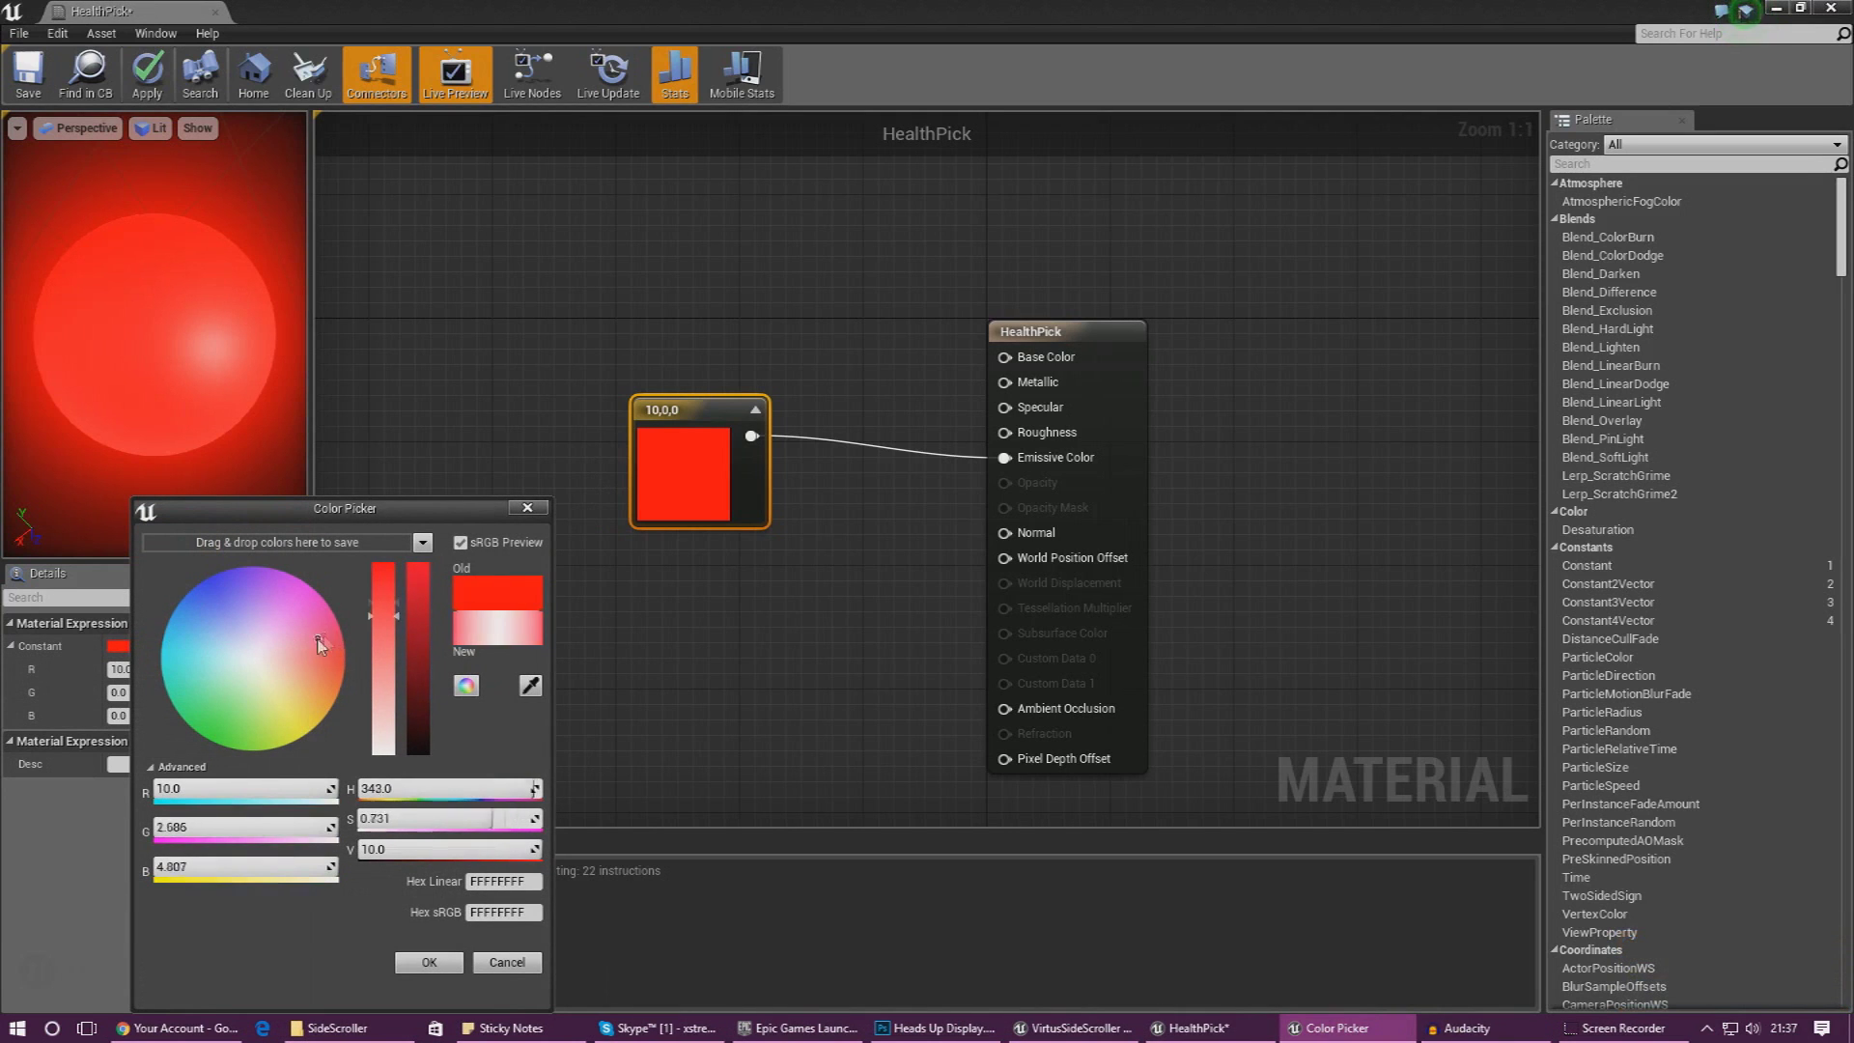
left_click_drag(324, 633, 309, 620)
left_click(429, 963)
- Save the HealthPick material and close its editor
left_click(523, 361)
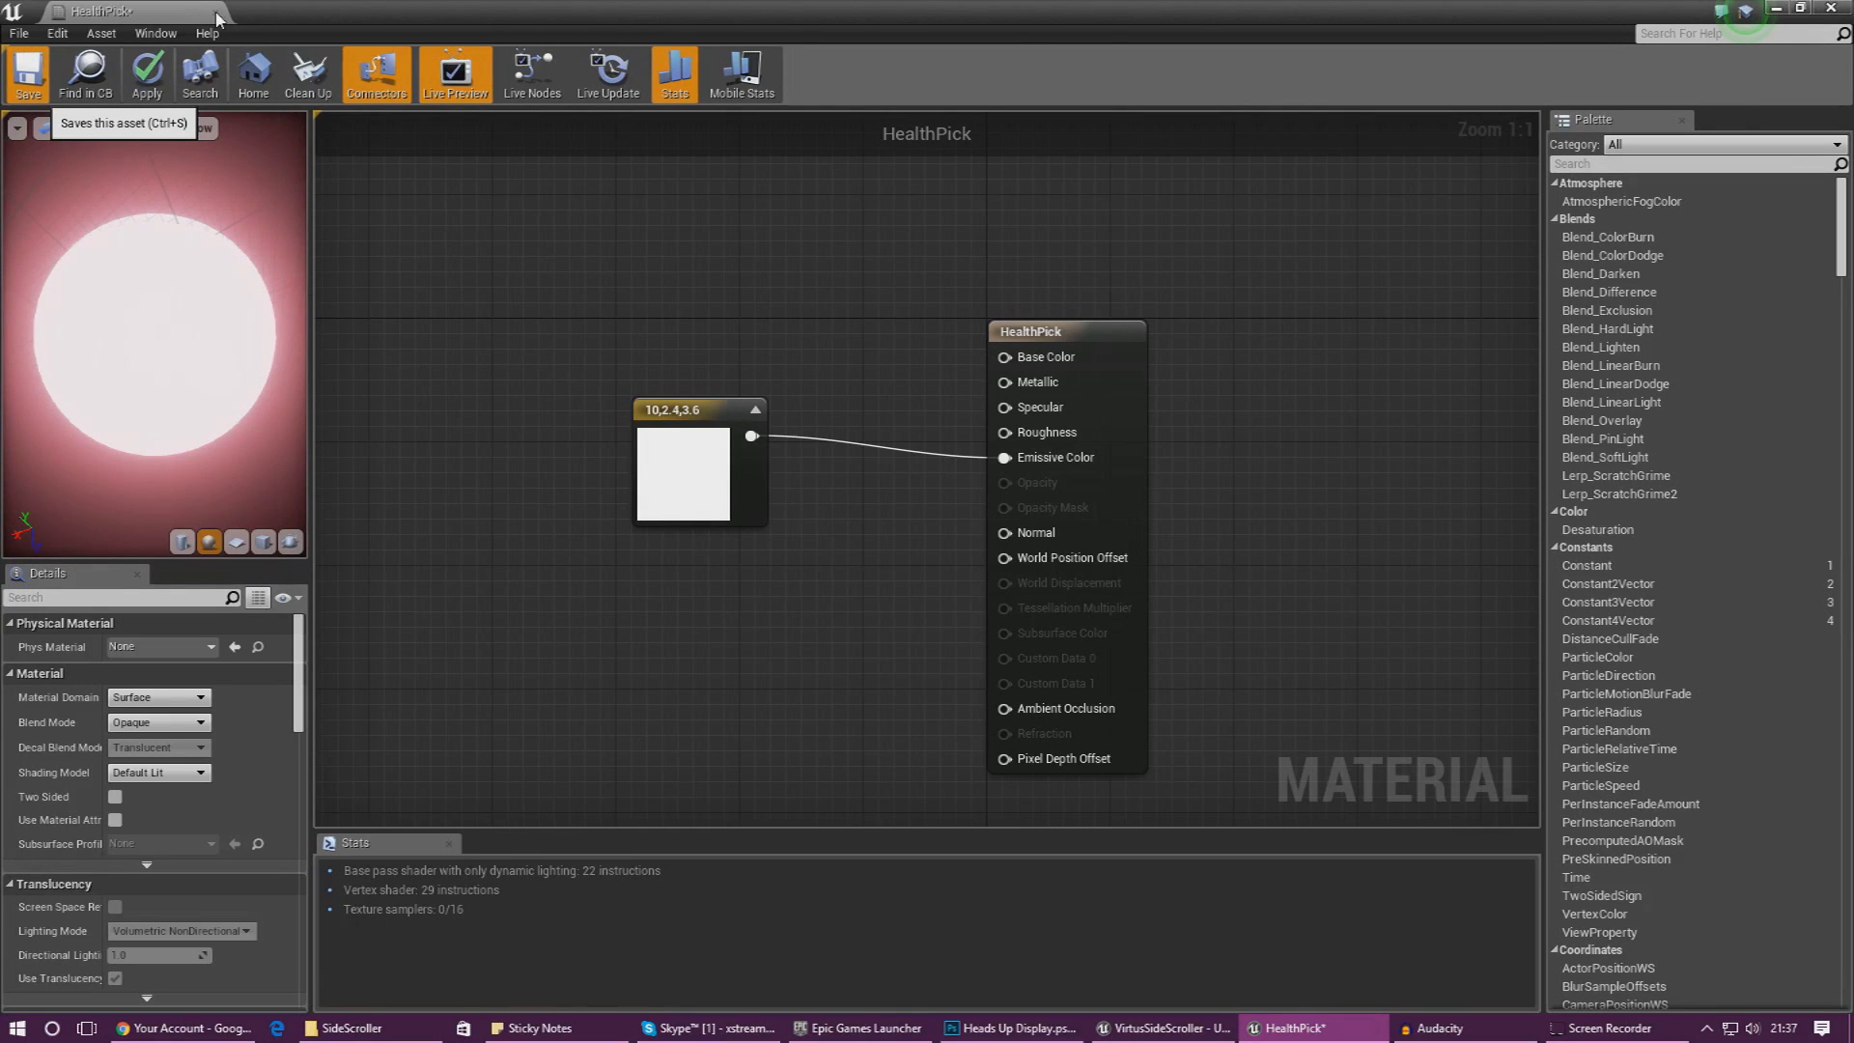
key("ctrl+s")
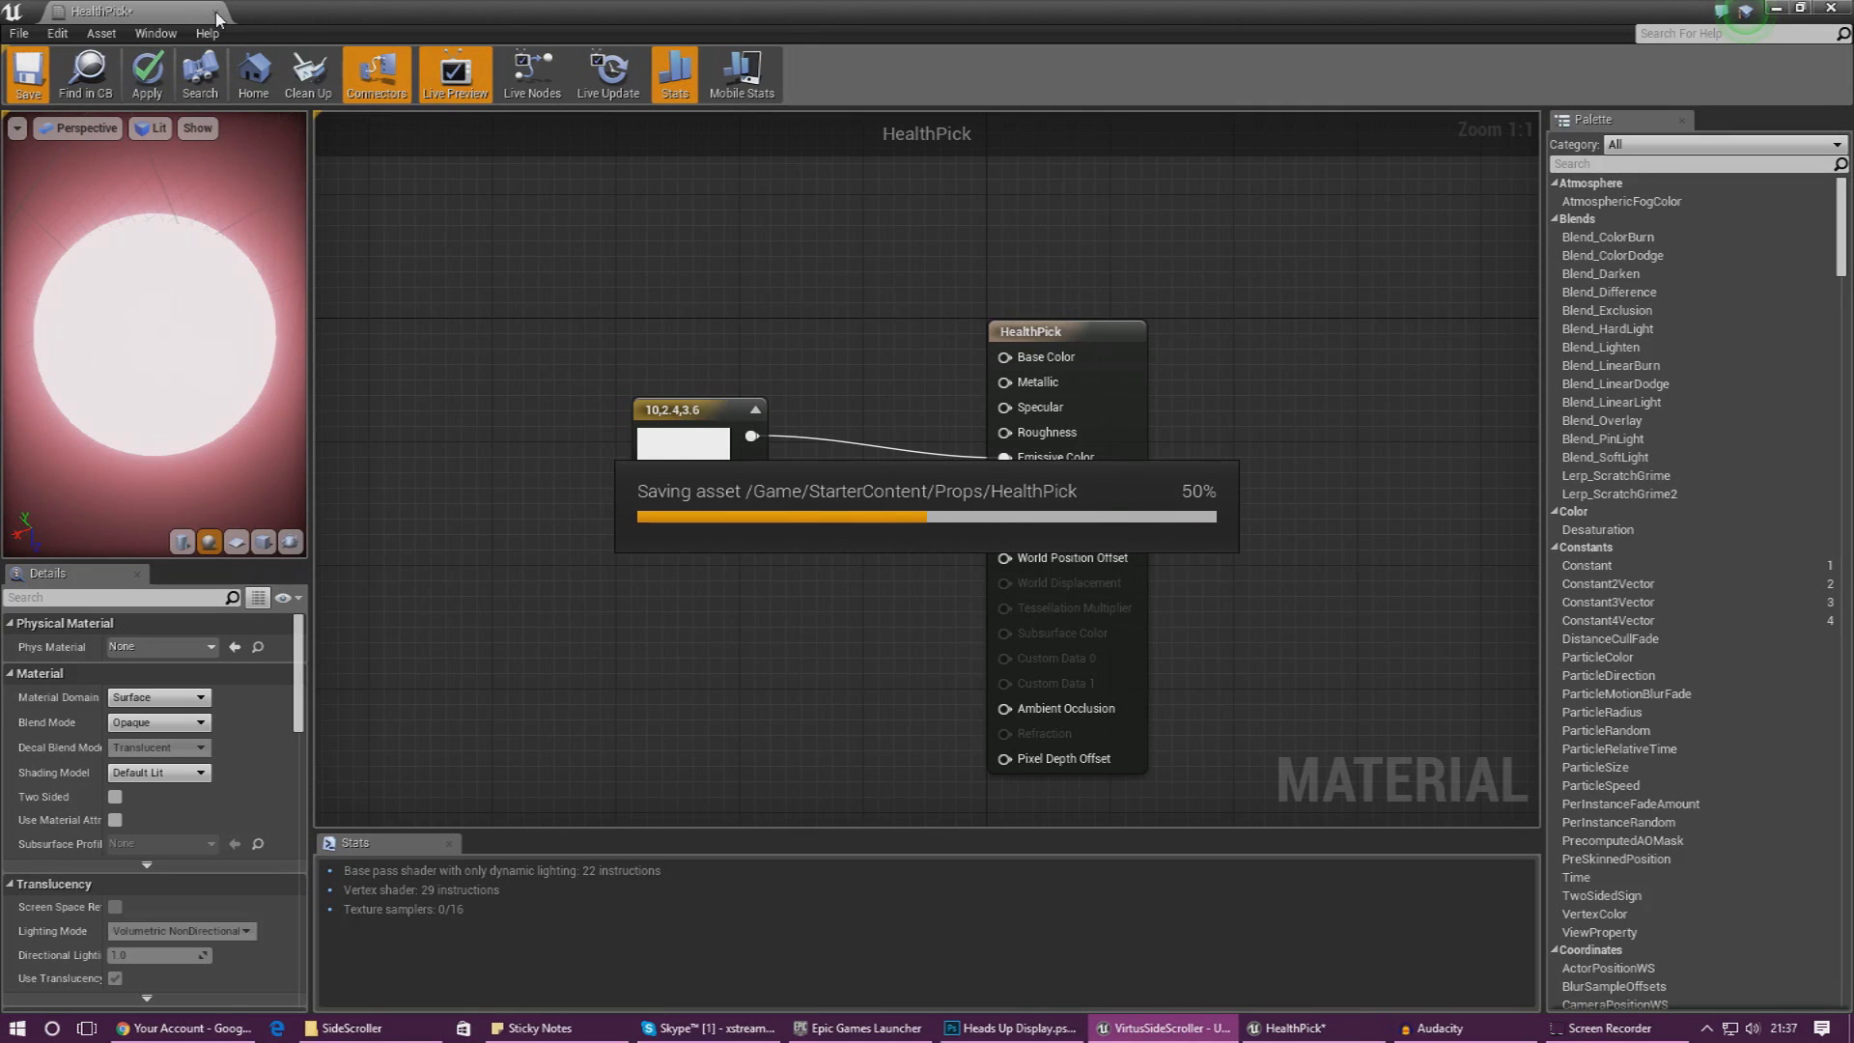
left_click(218, 13)
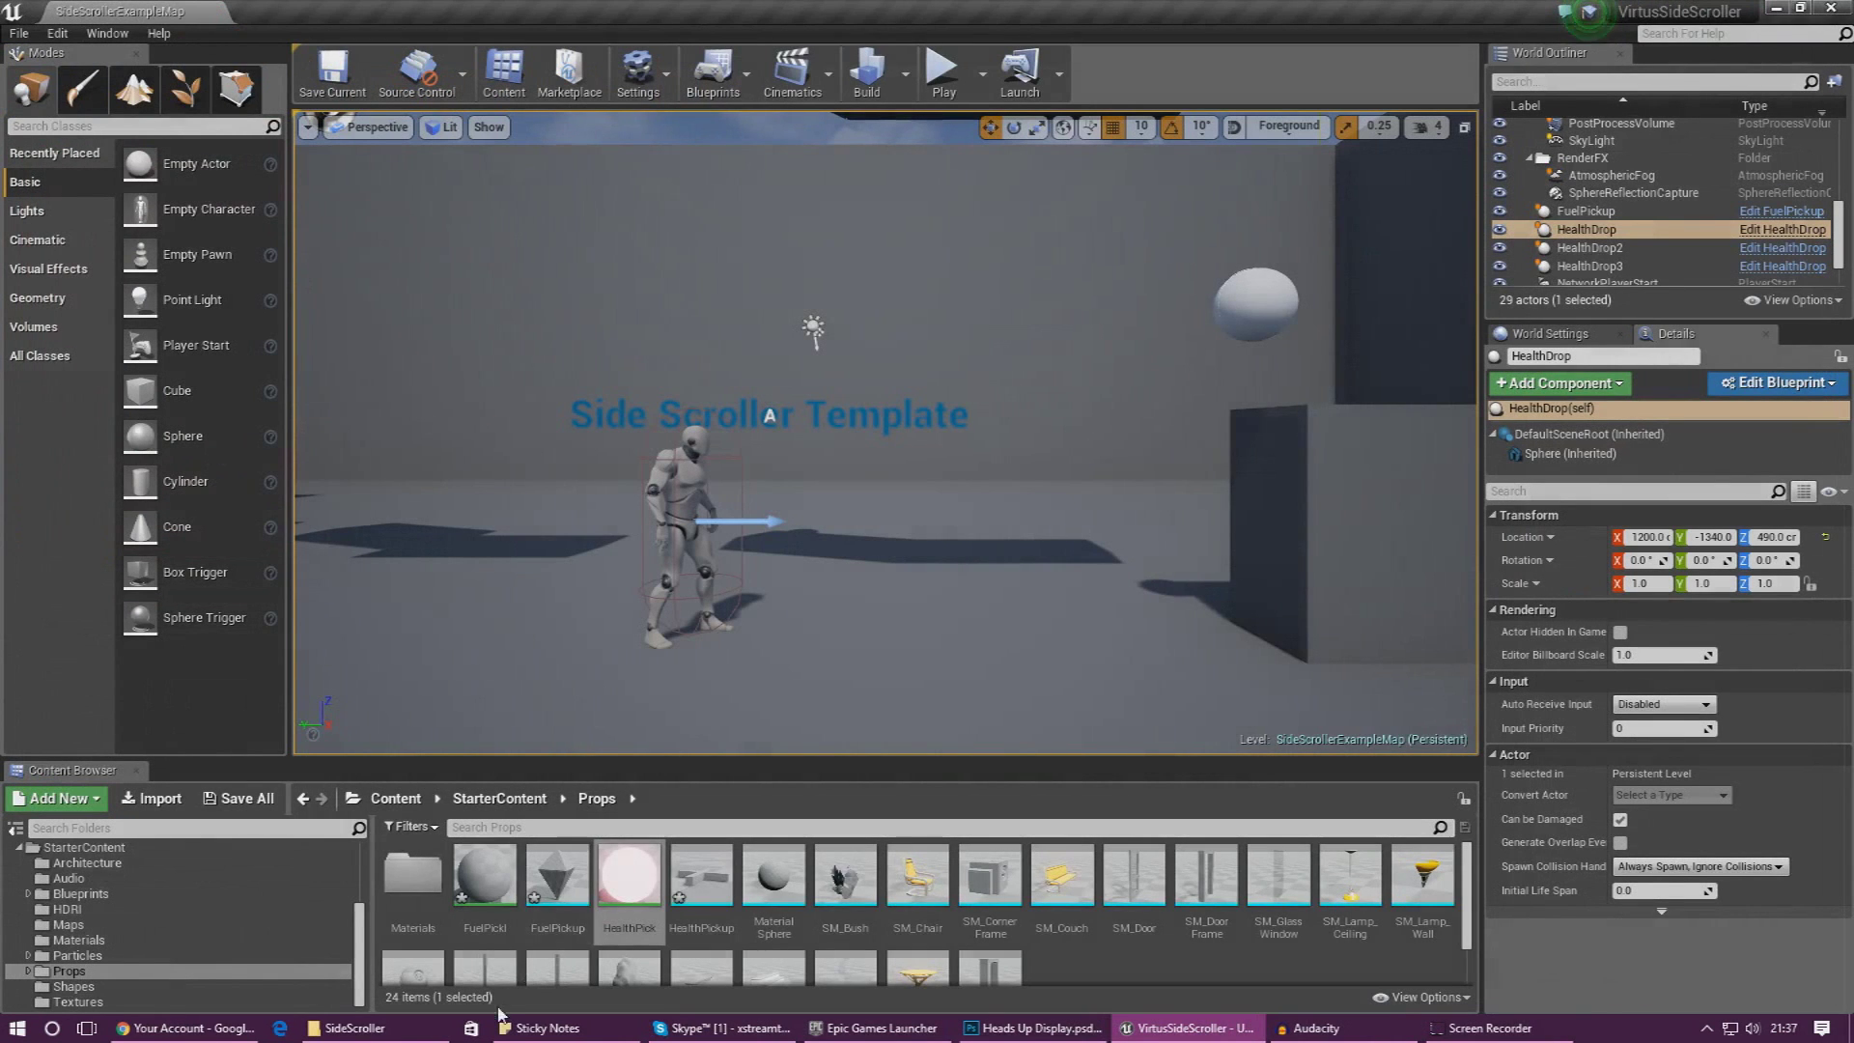
- Open the FuelPickl material, add a Constant3Vector node, and connect its output to Emissive Color
double_click(507, 901)
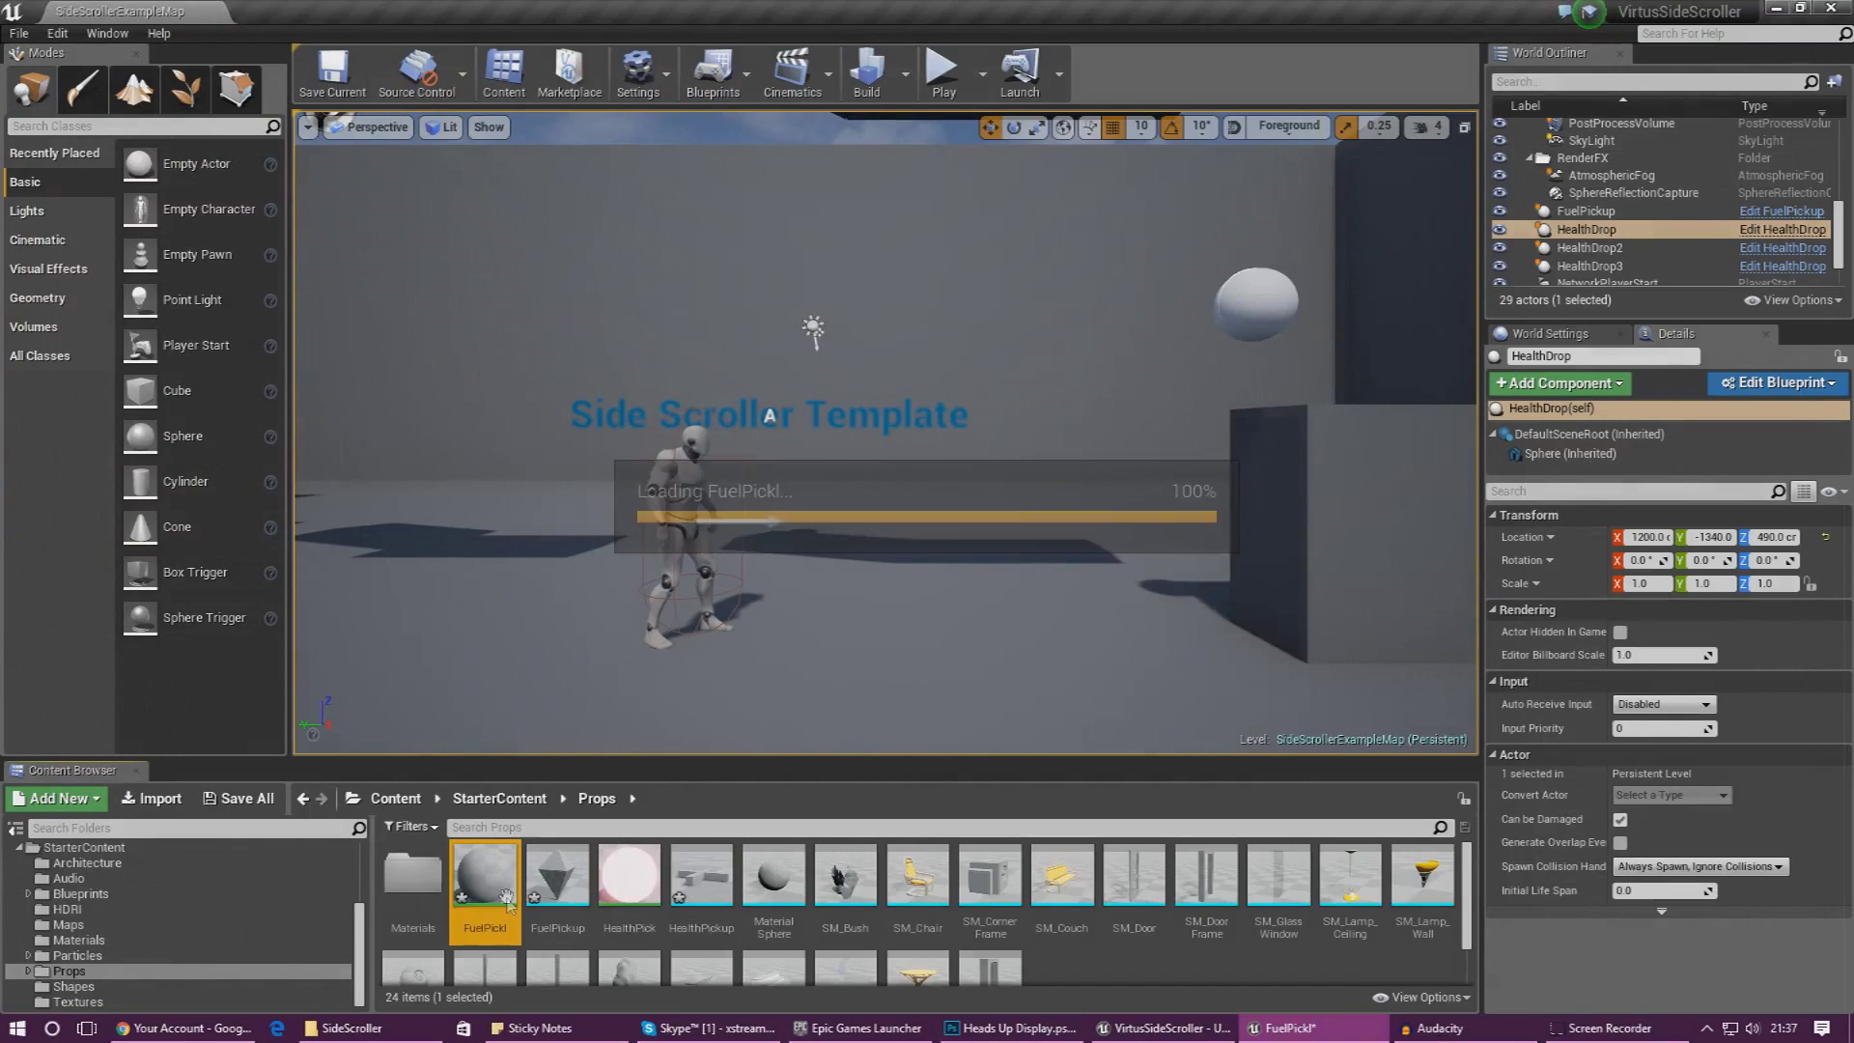
right_click(623, 387)
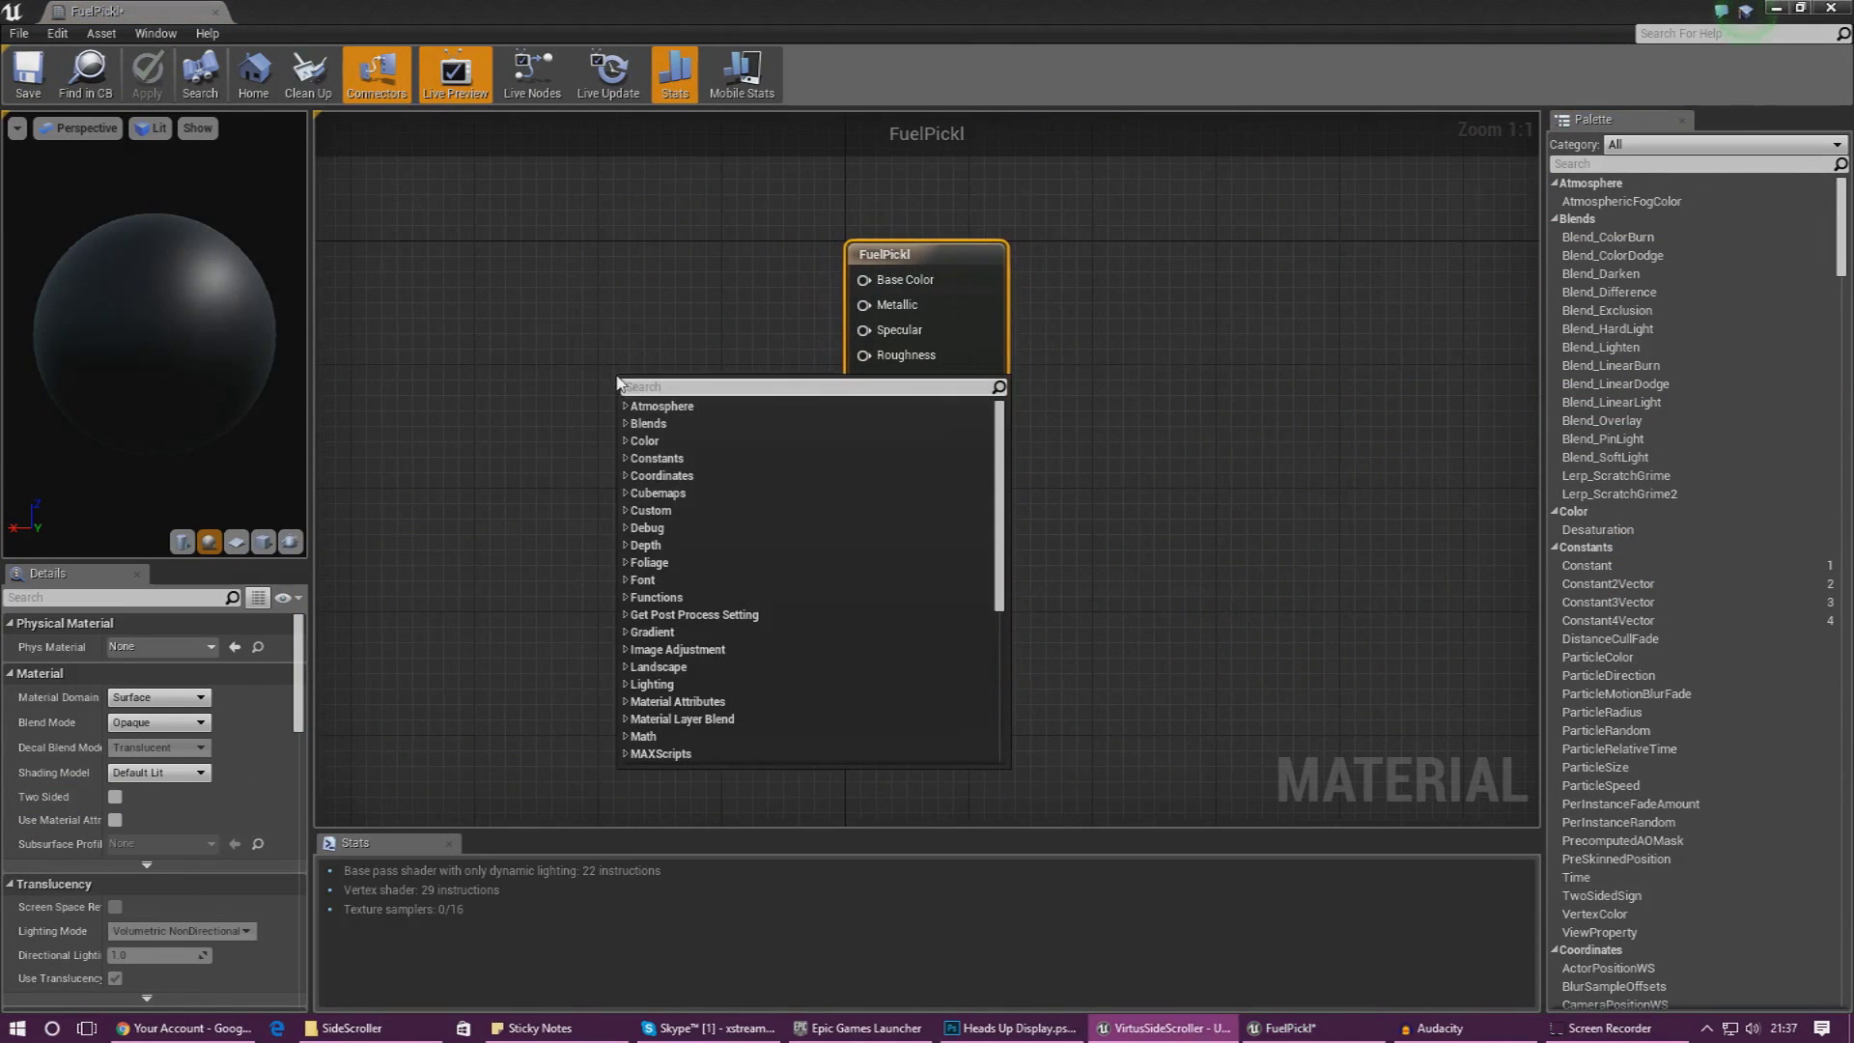
left_click(640, 458)
left_click(643, 510)
left_click_drag(890, 388, 736, 415)
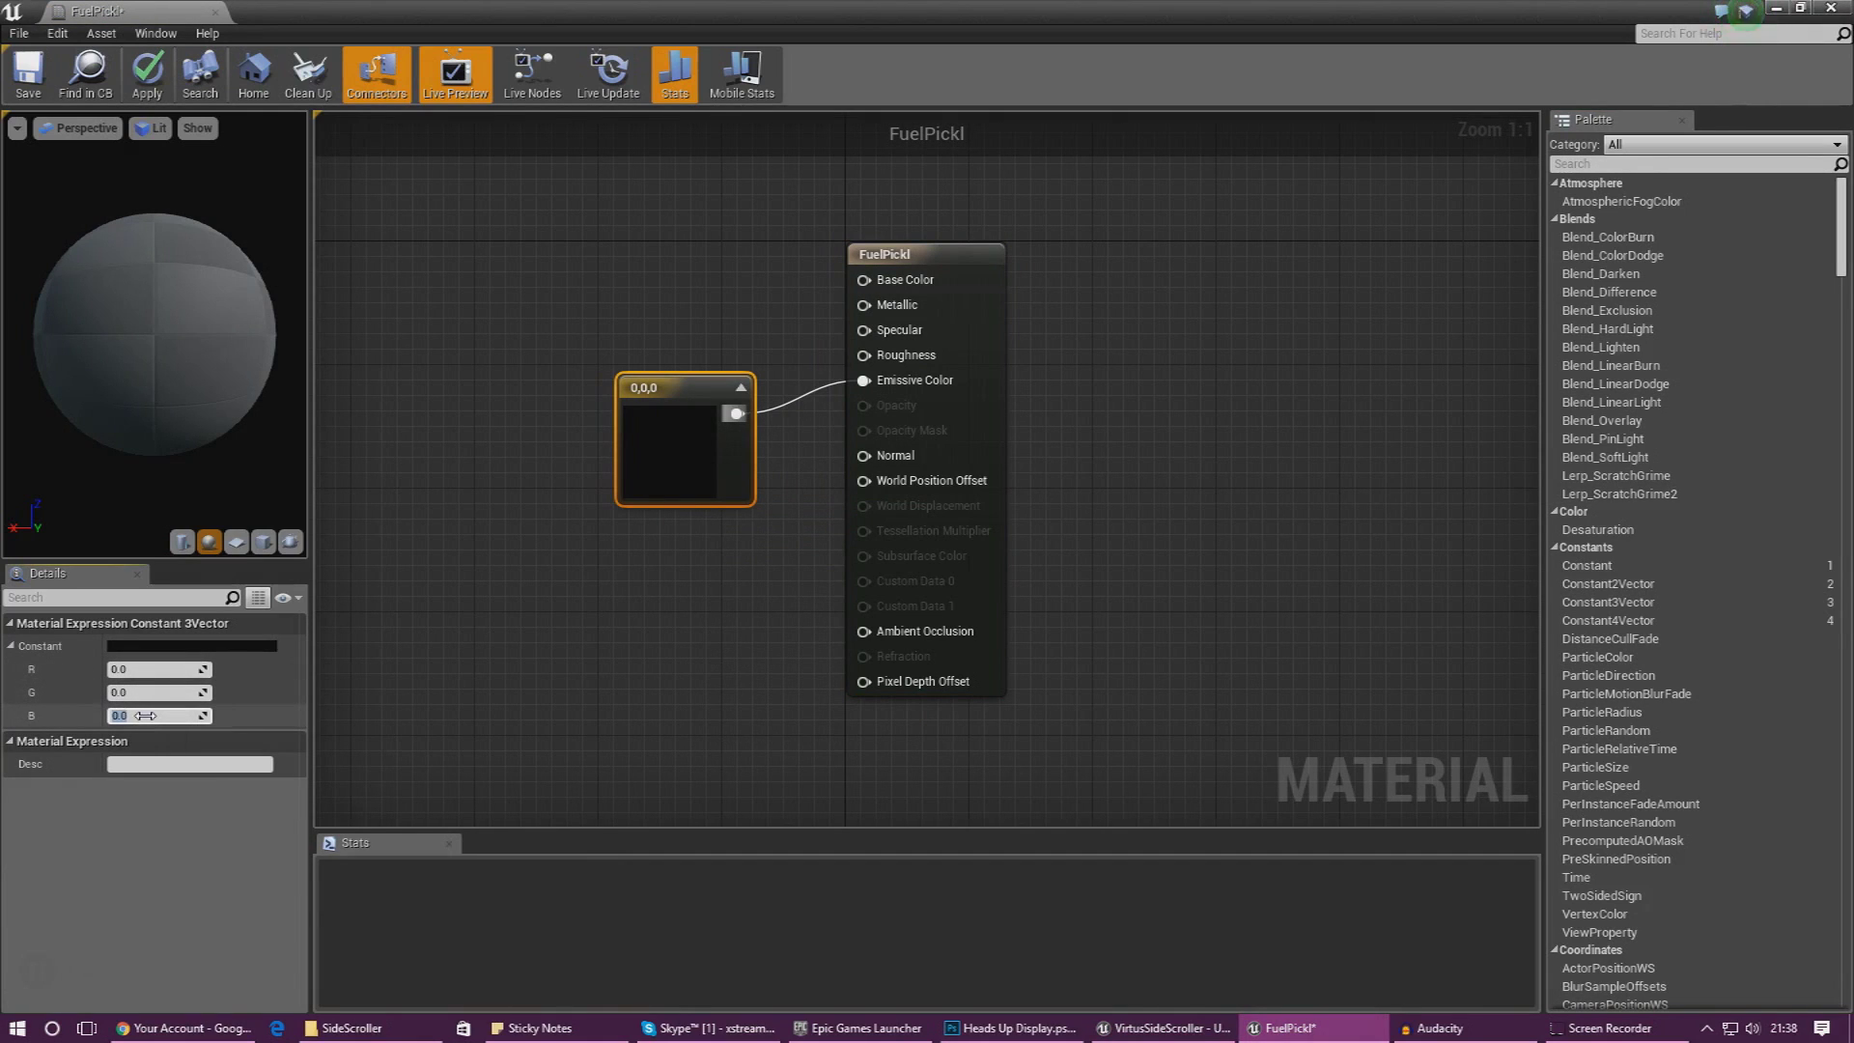
- Set the FuelPickl constant to a bright blue of about 0.867, 3.15, 10, and apply and close the material
key("Return")
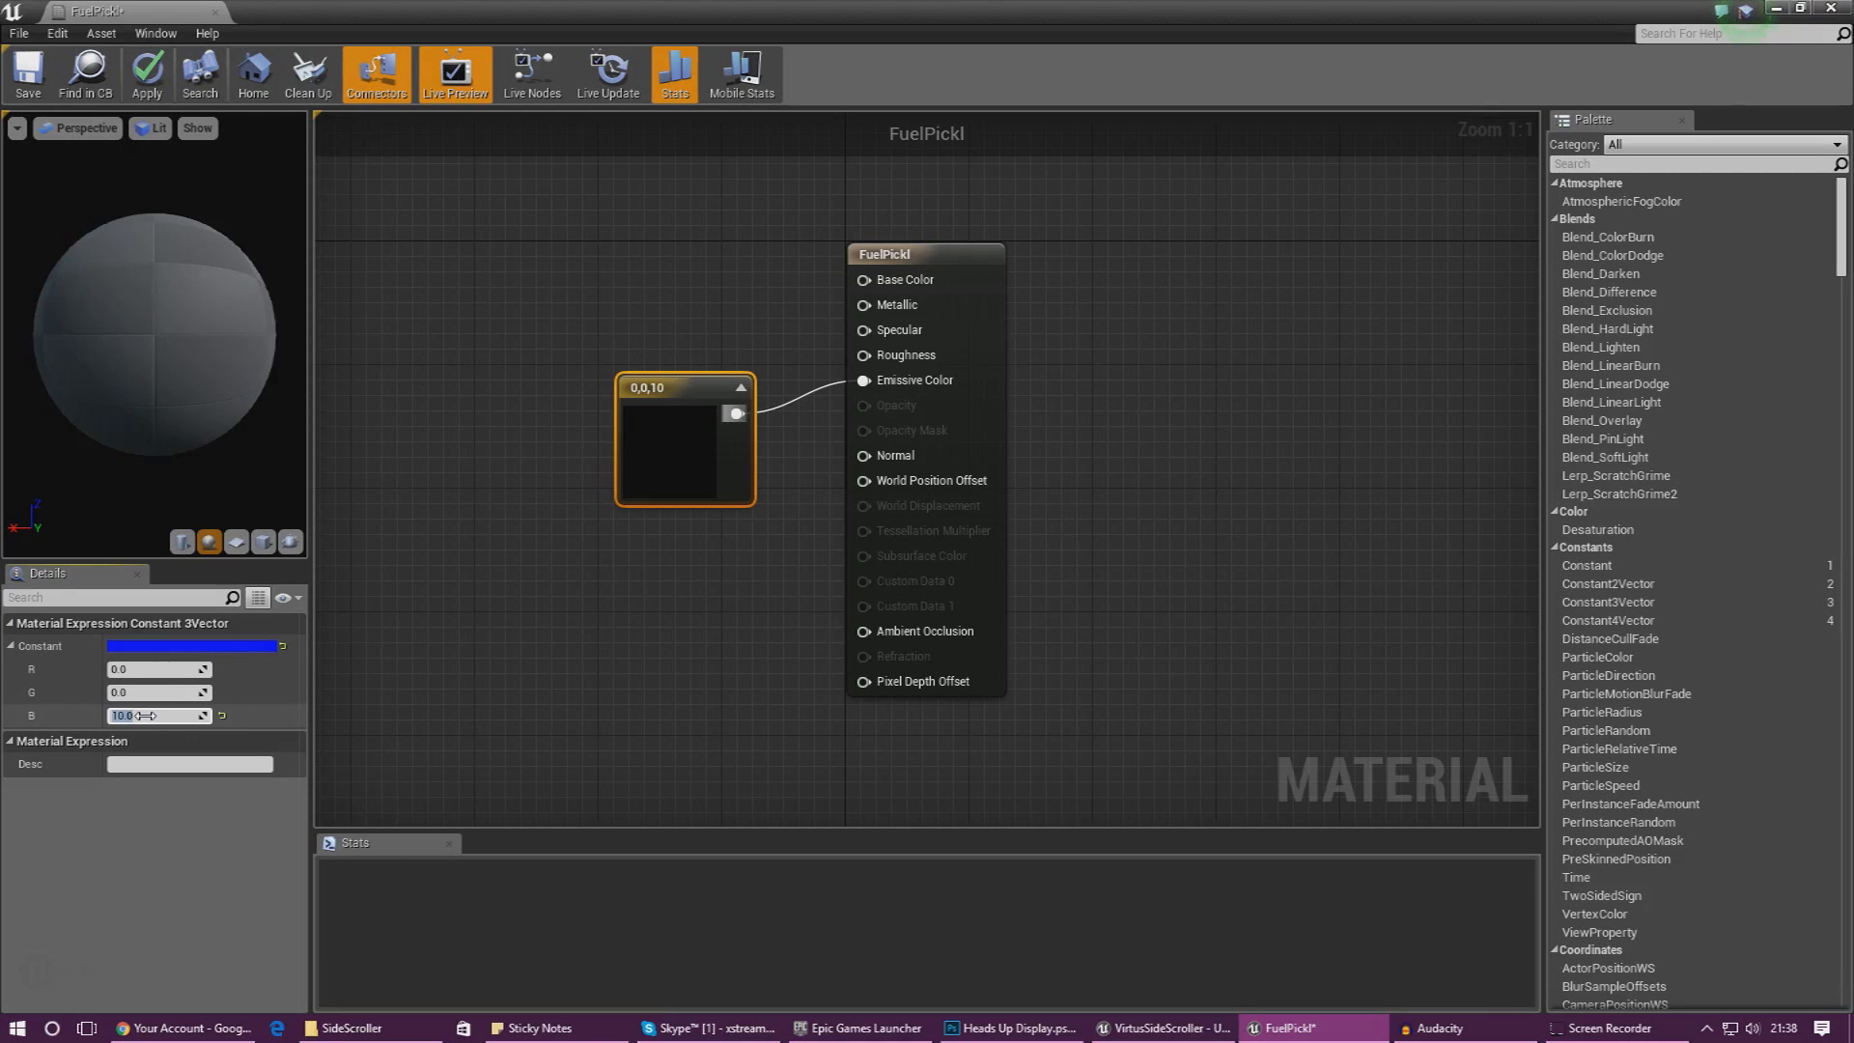
left_click(177, 647)
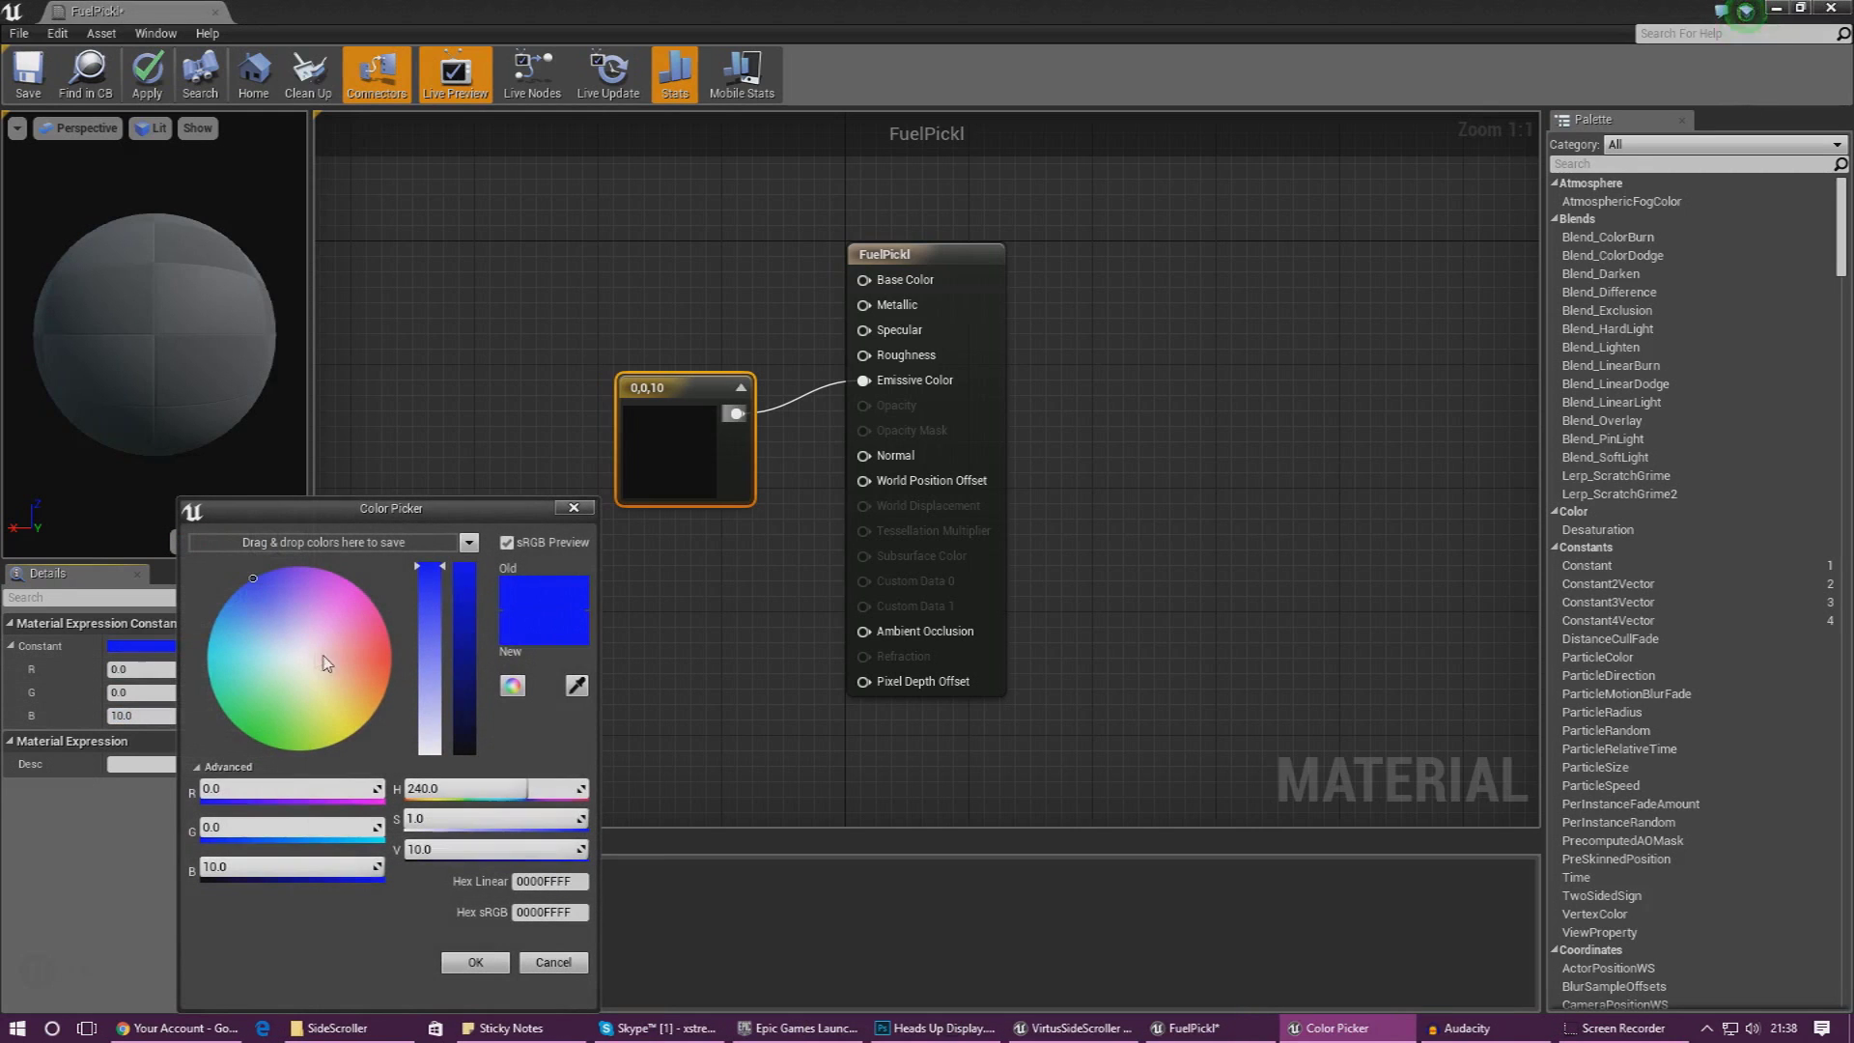
left_click_drag(242, 608, 241, 601)
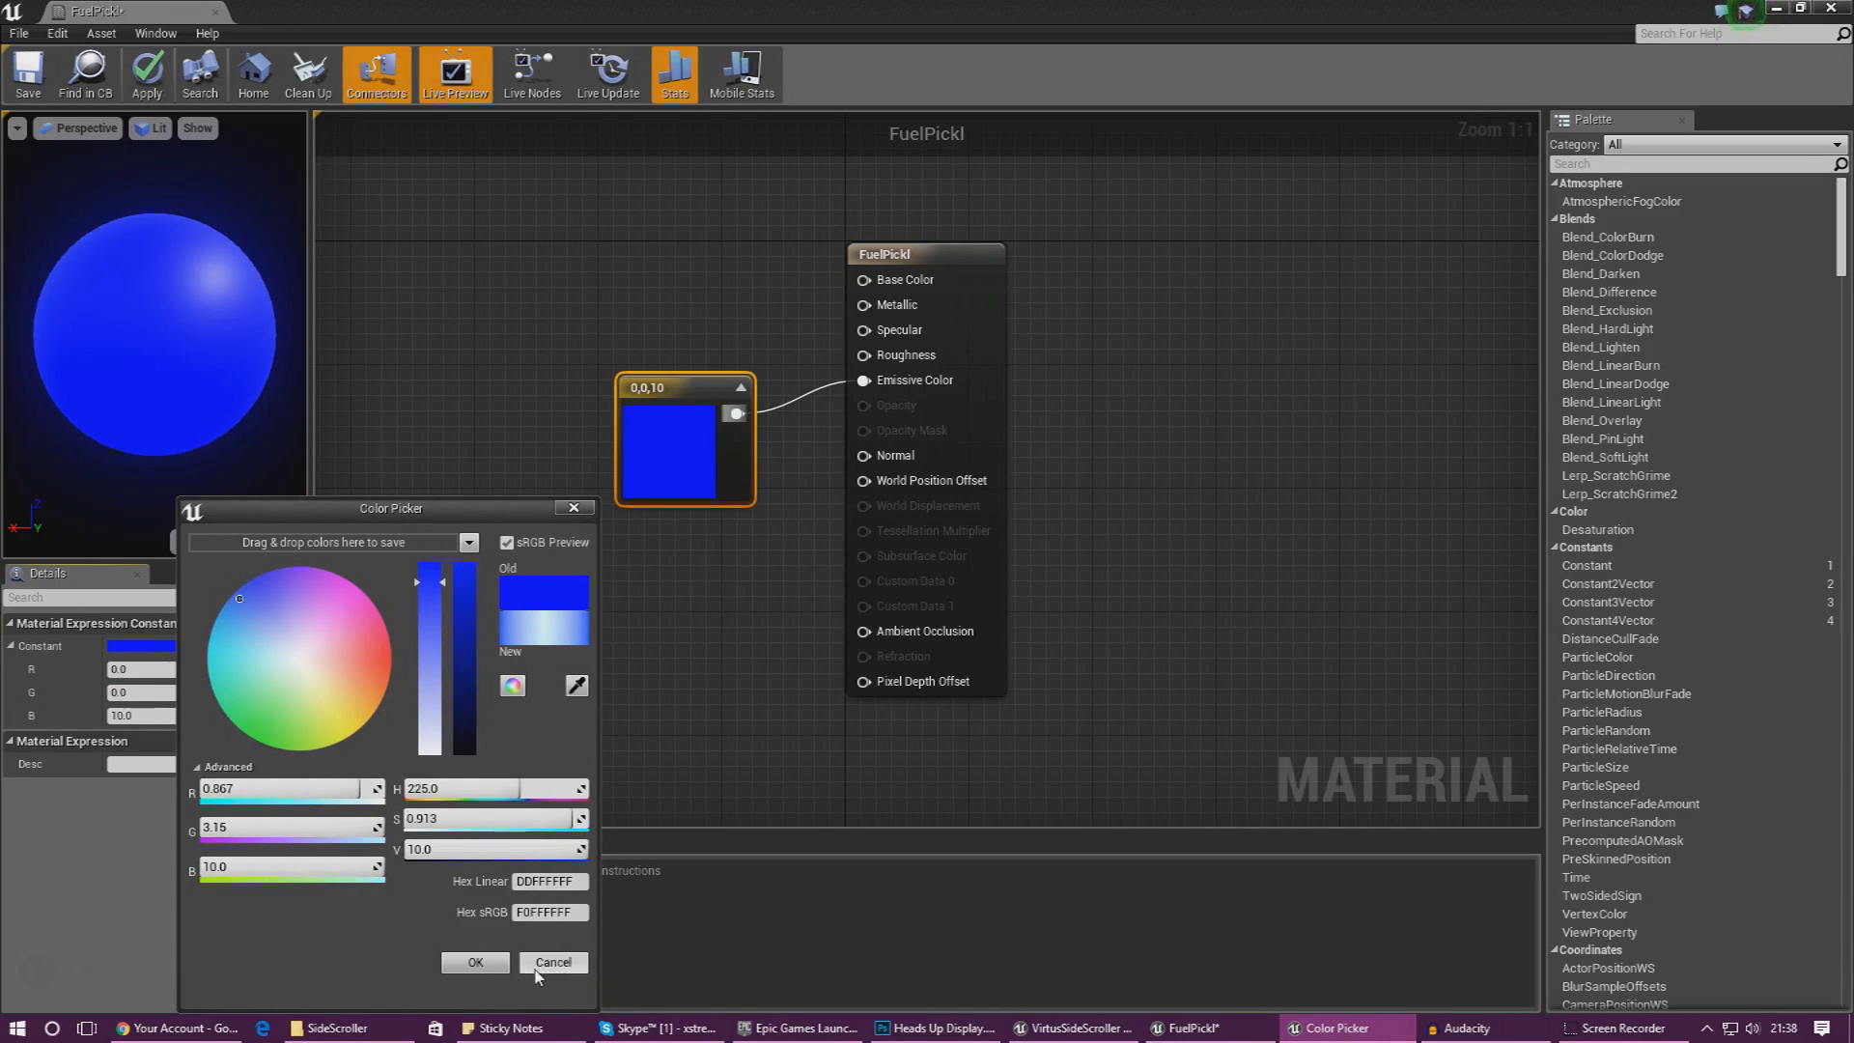
left_click(474, 963)
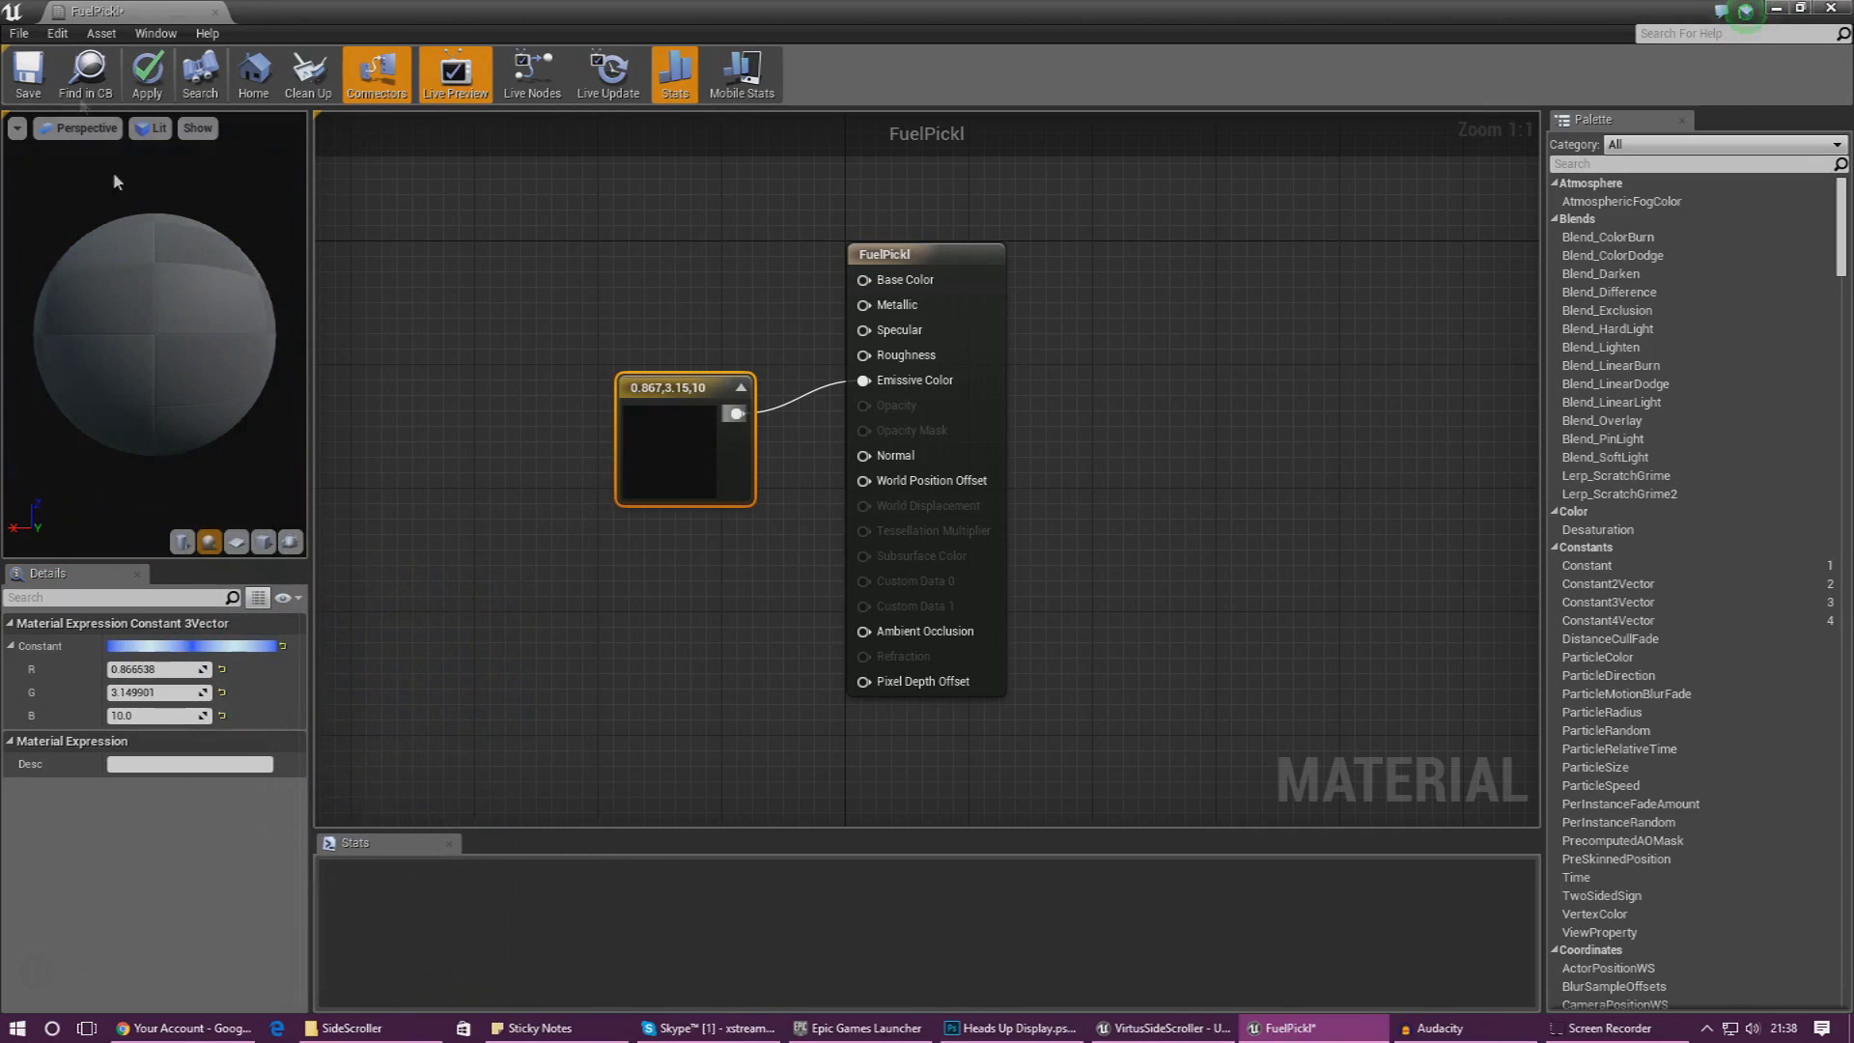
left_click(143, 78)
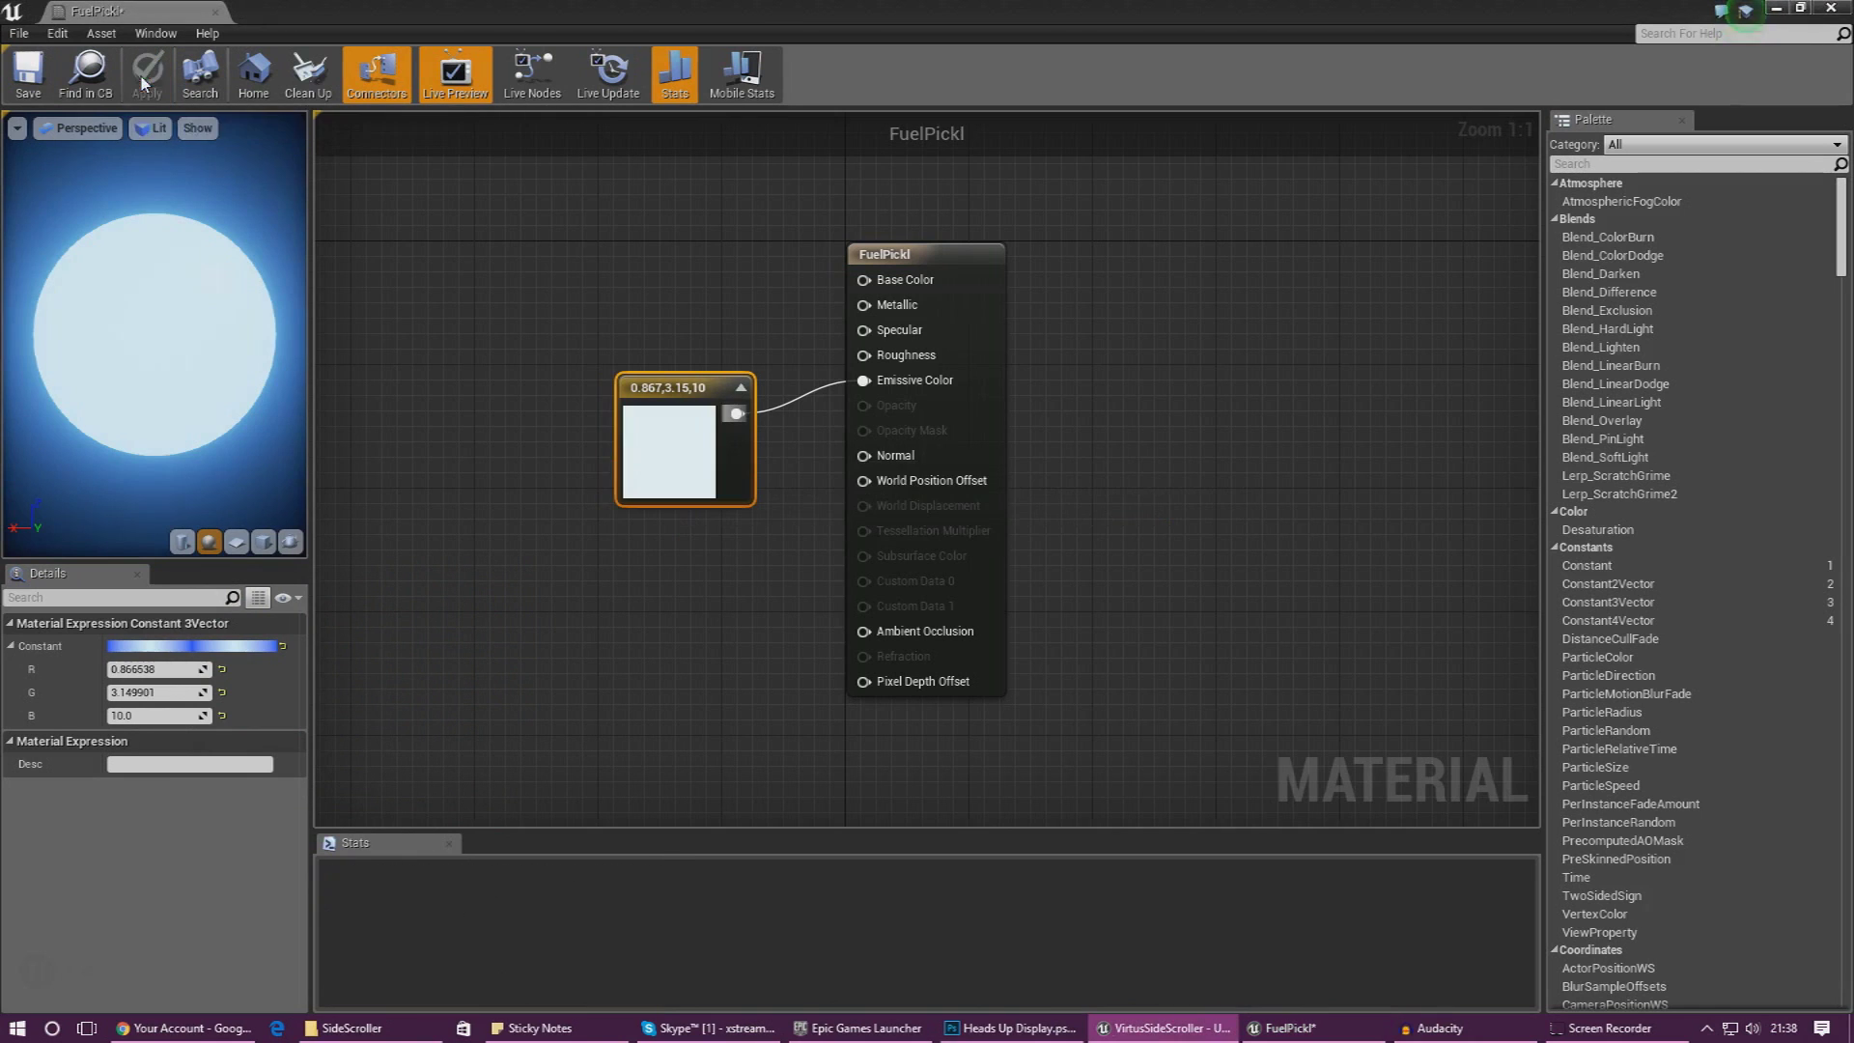
left_click(216, 12)
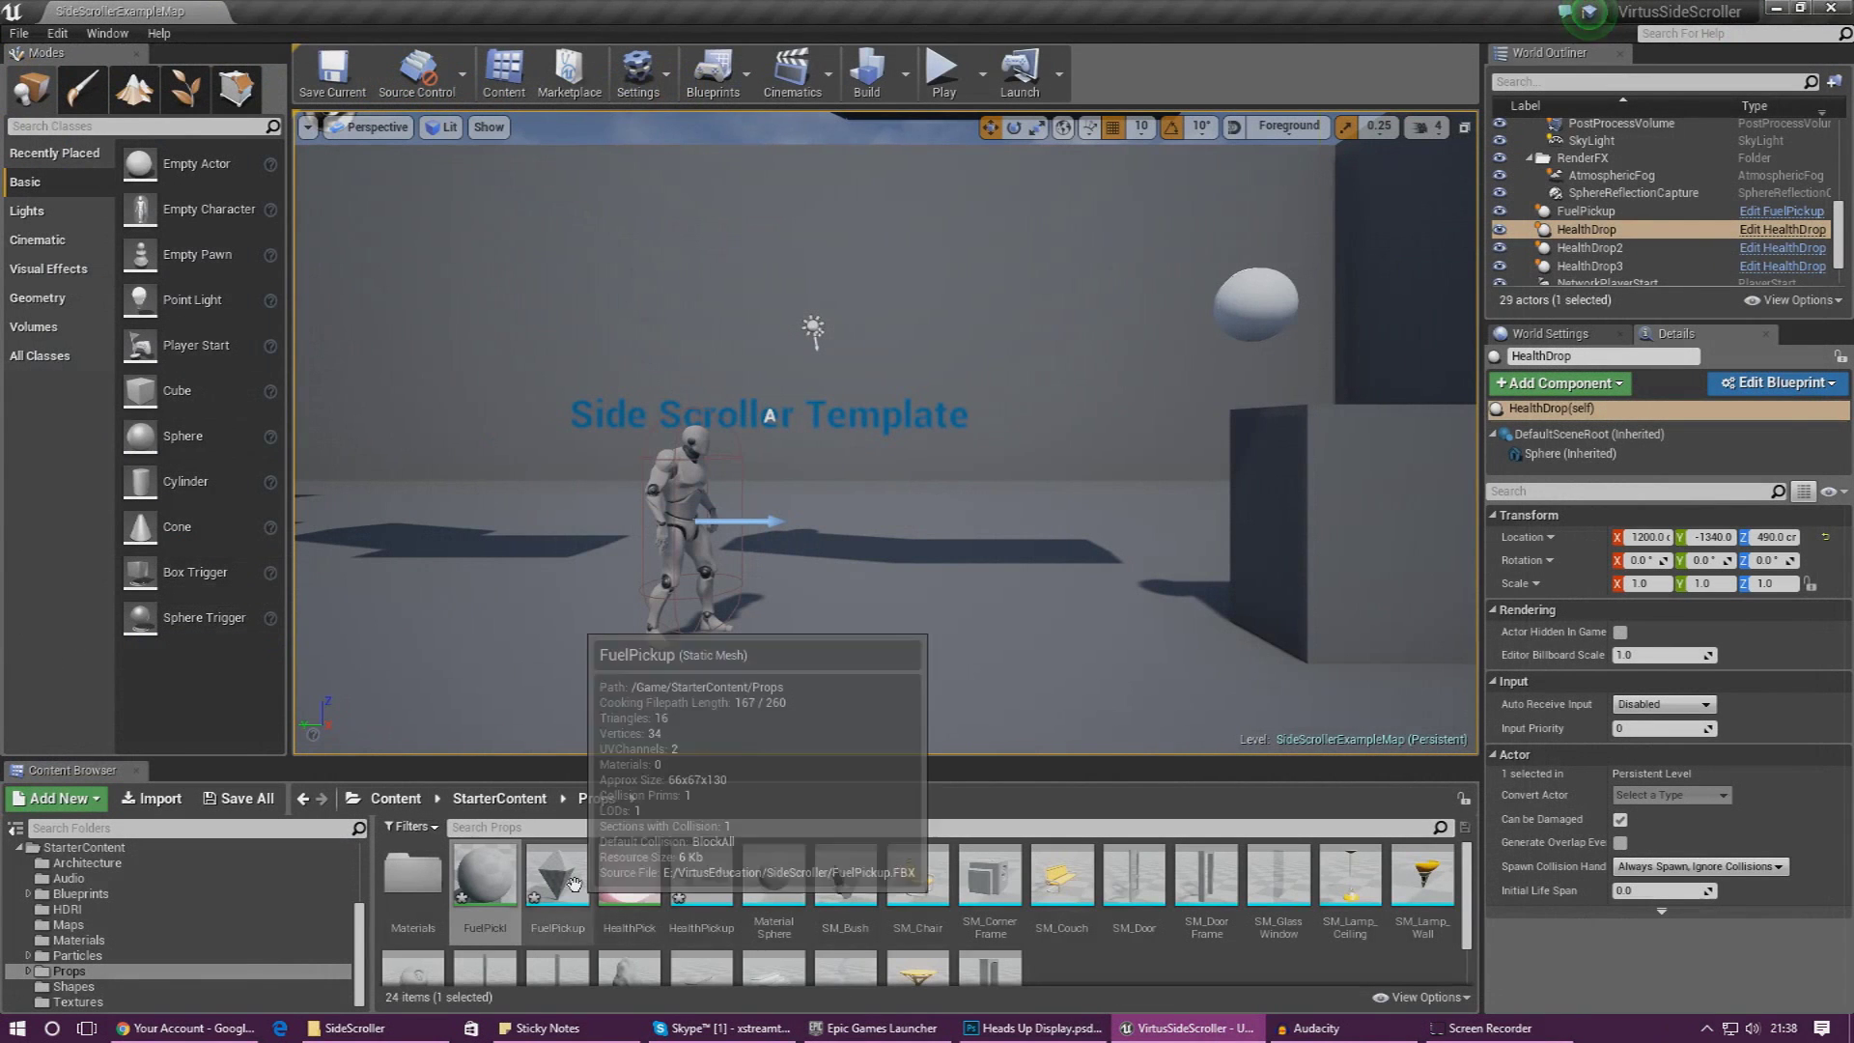
- Add a material slot to the FuelPickup mesh, assign the FuelPickl material to it, and close the mesh editor
double_click(577, 890)
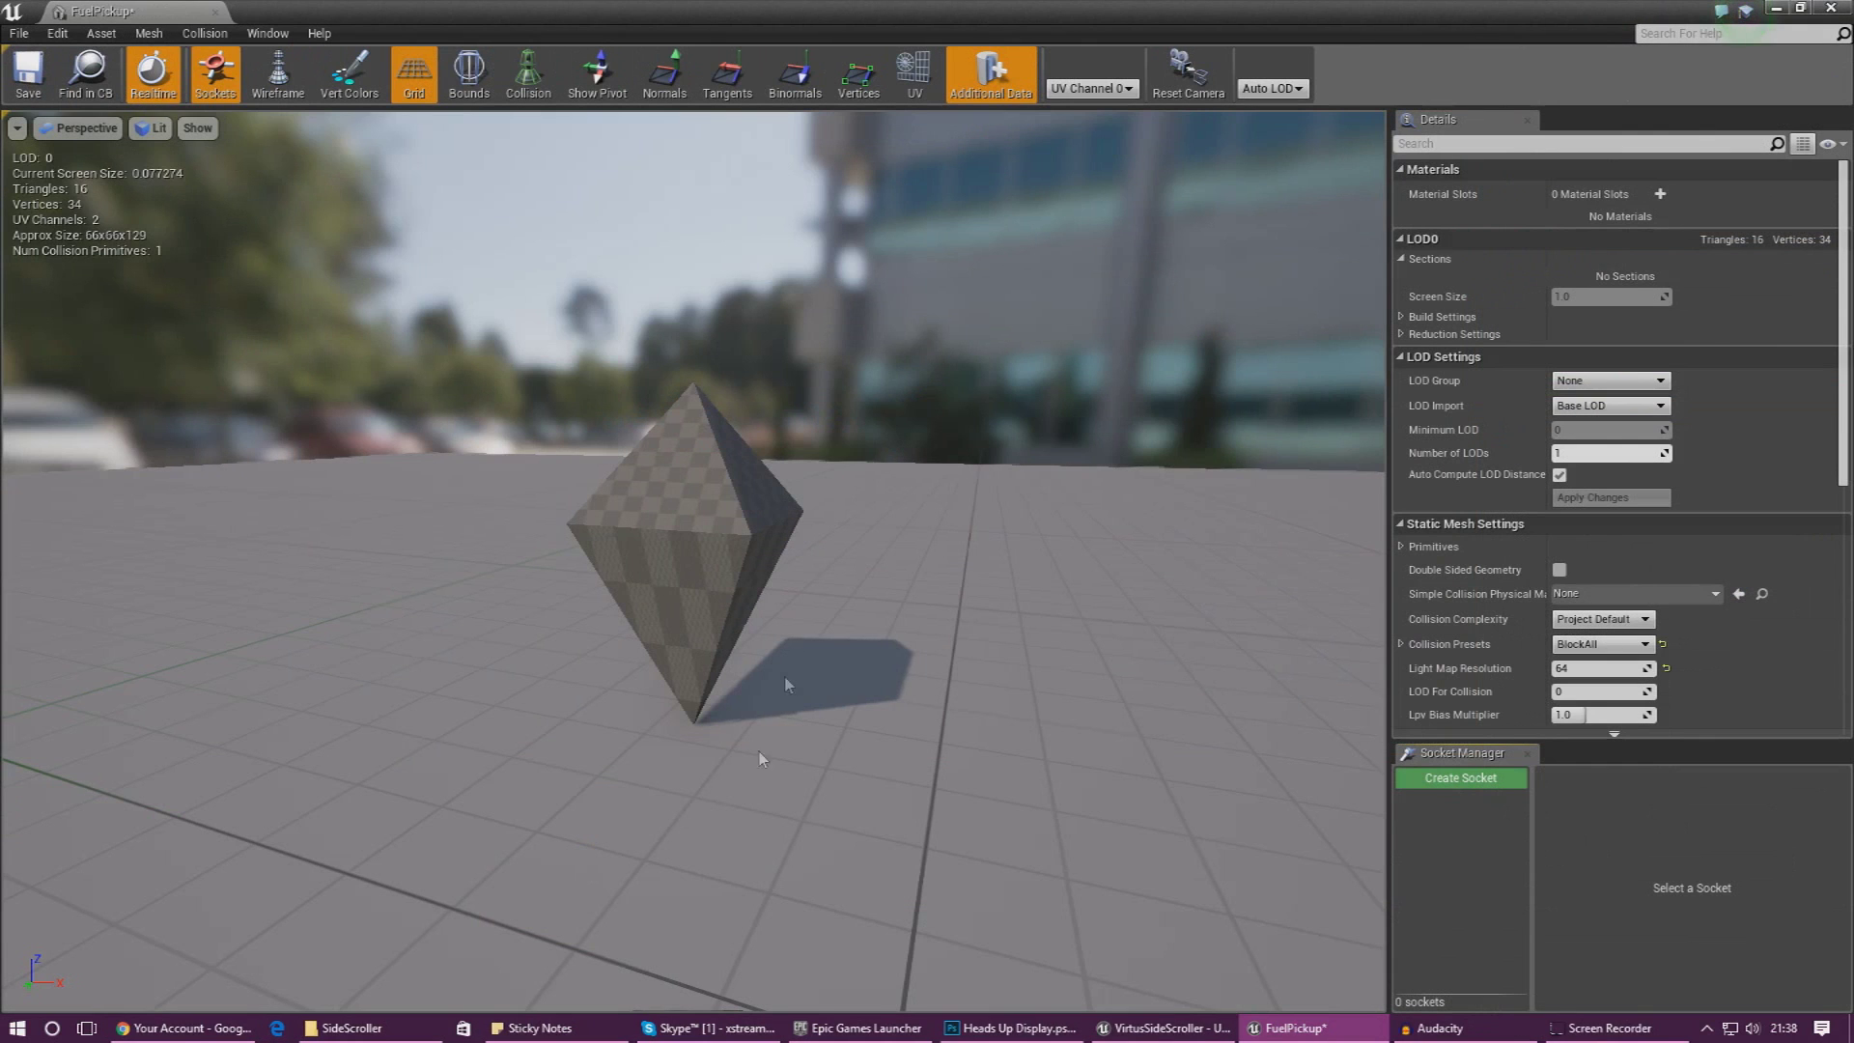
left_click(1660, 194)
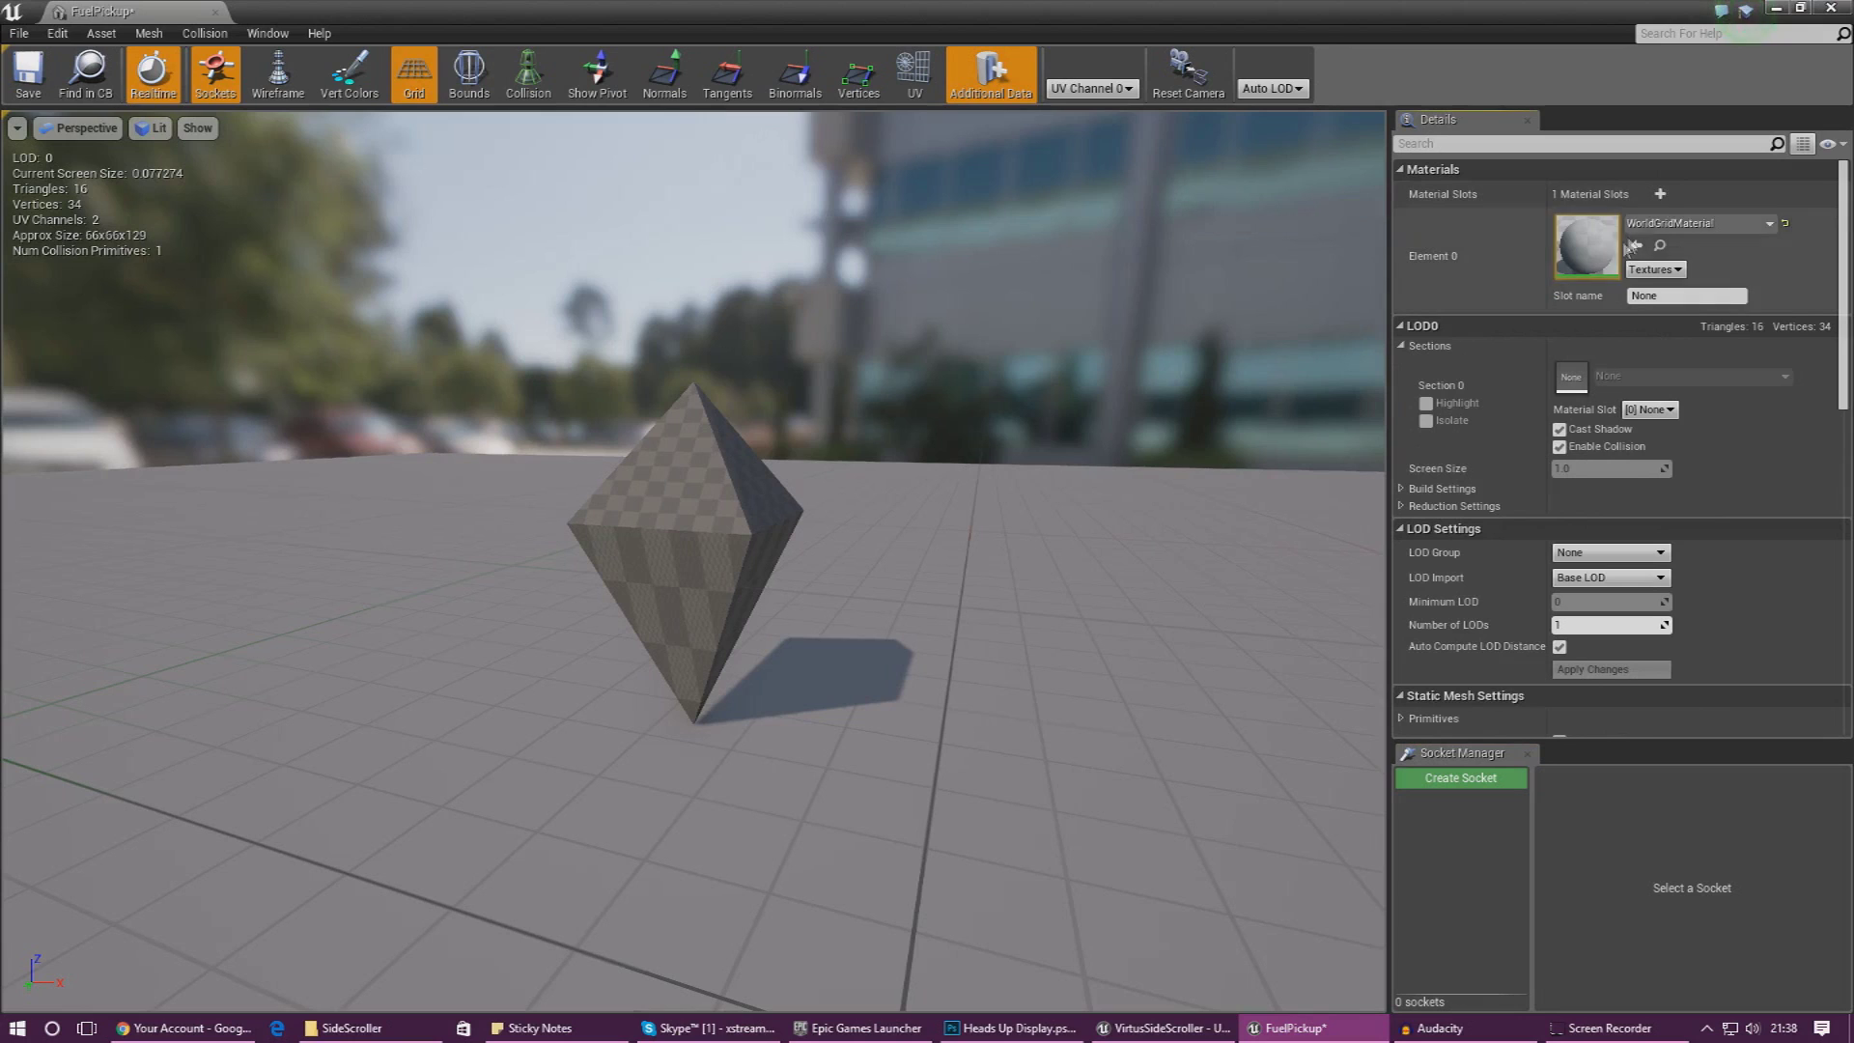
left_click(1661, 223)
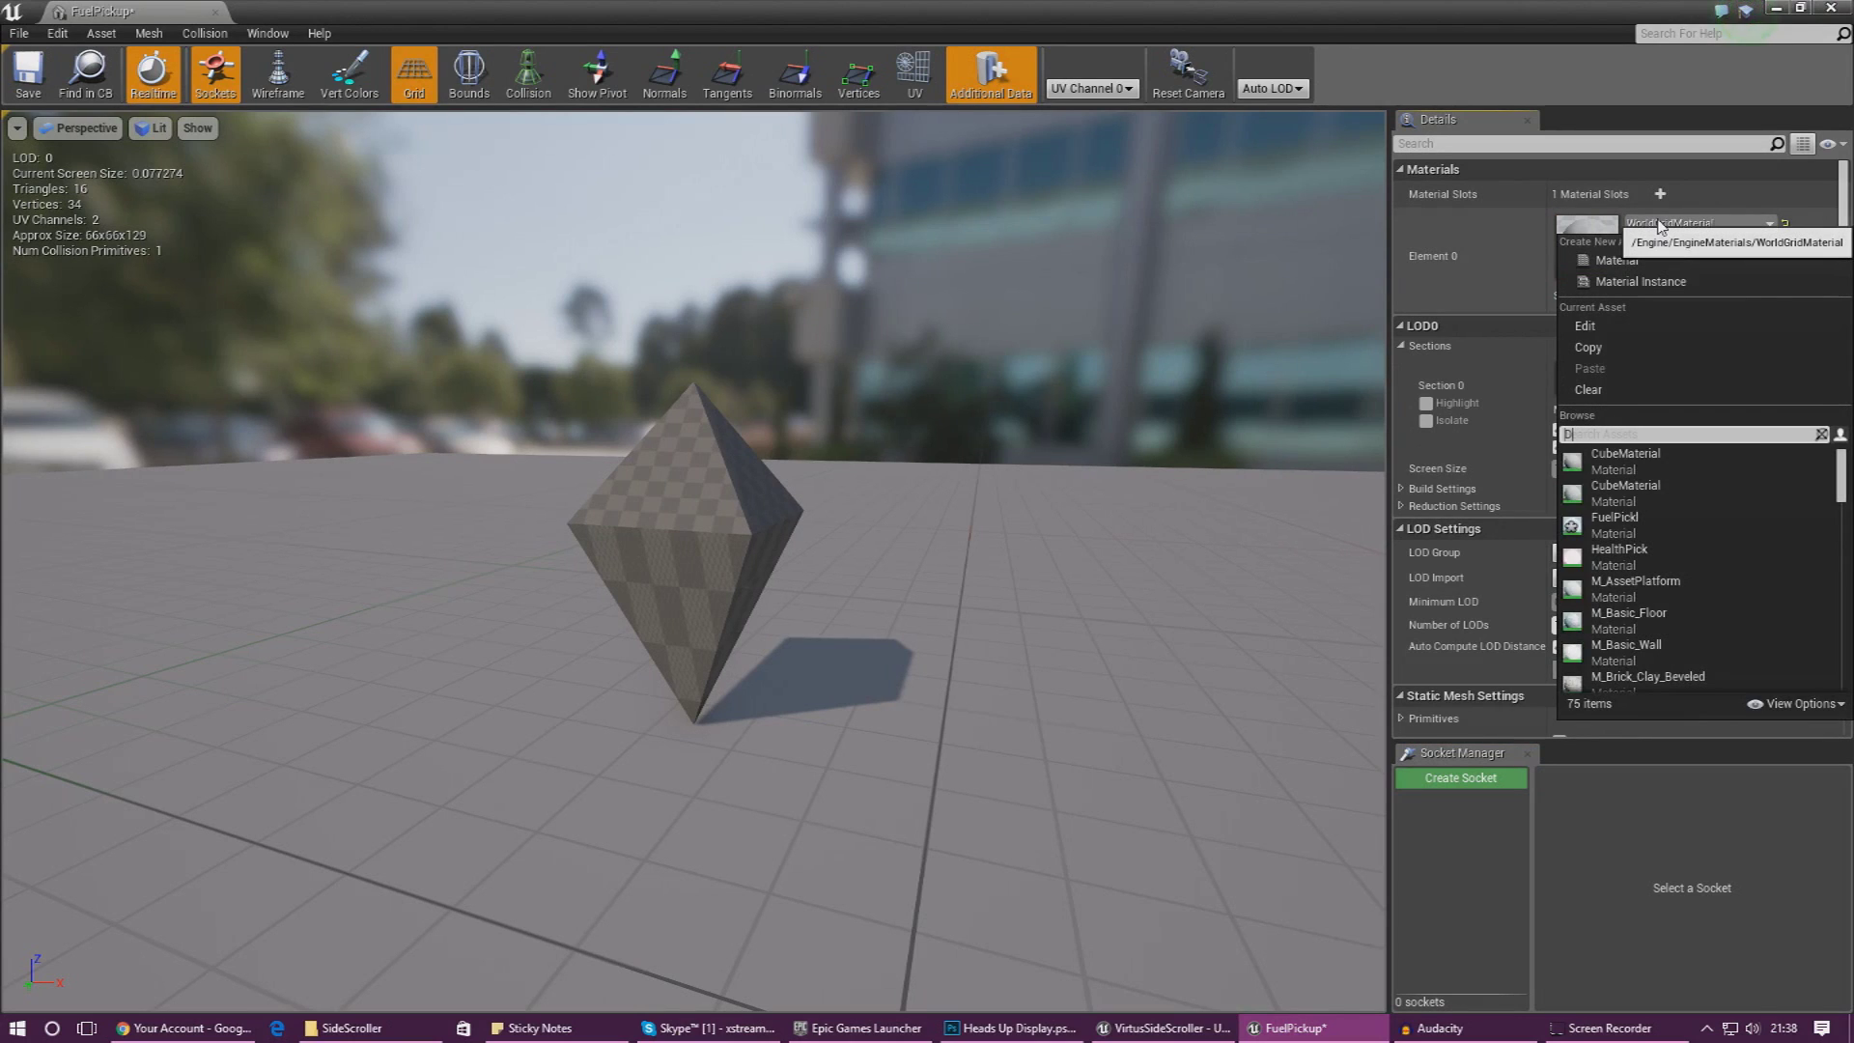
key("BackSpace")
type("Fuel")
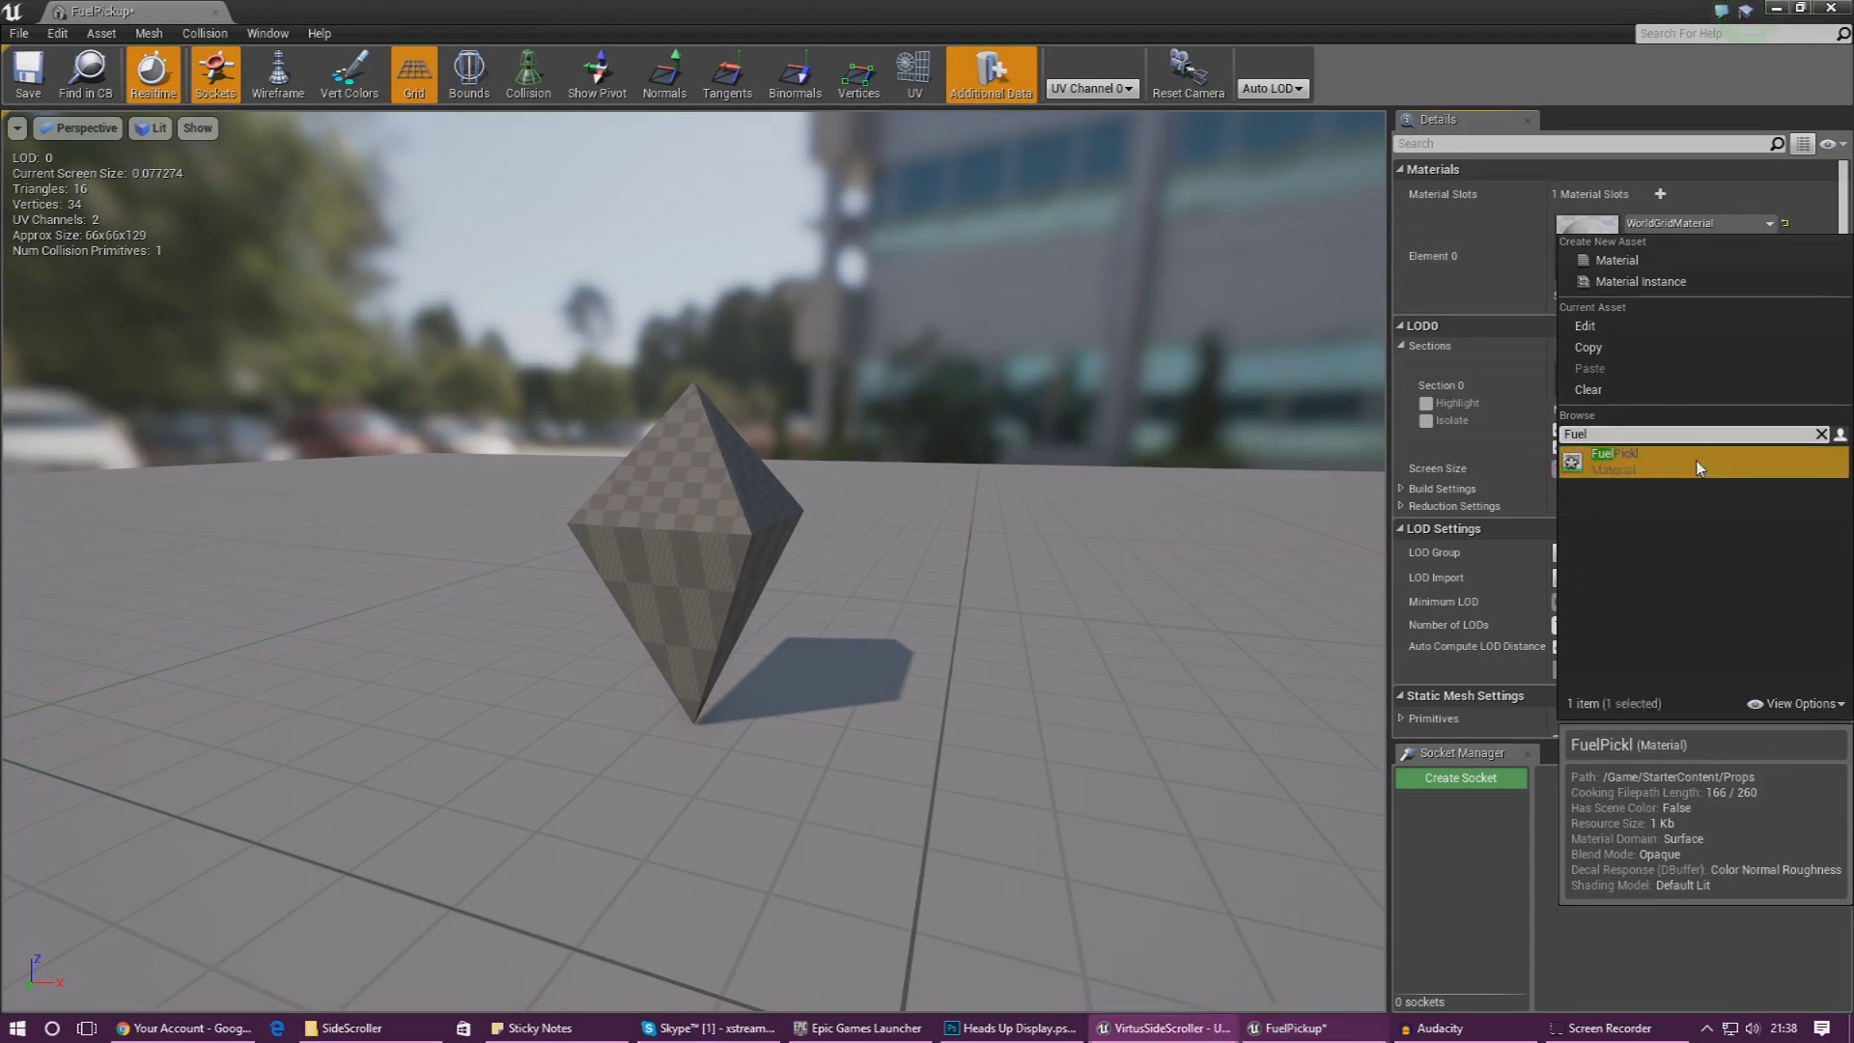
left_click(1622, 461)
right_click_drag(877, 423, 572, 471)
left_click_drag(966, 475, 964, 478)
left_click(1831, 7)
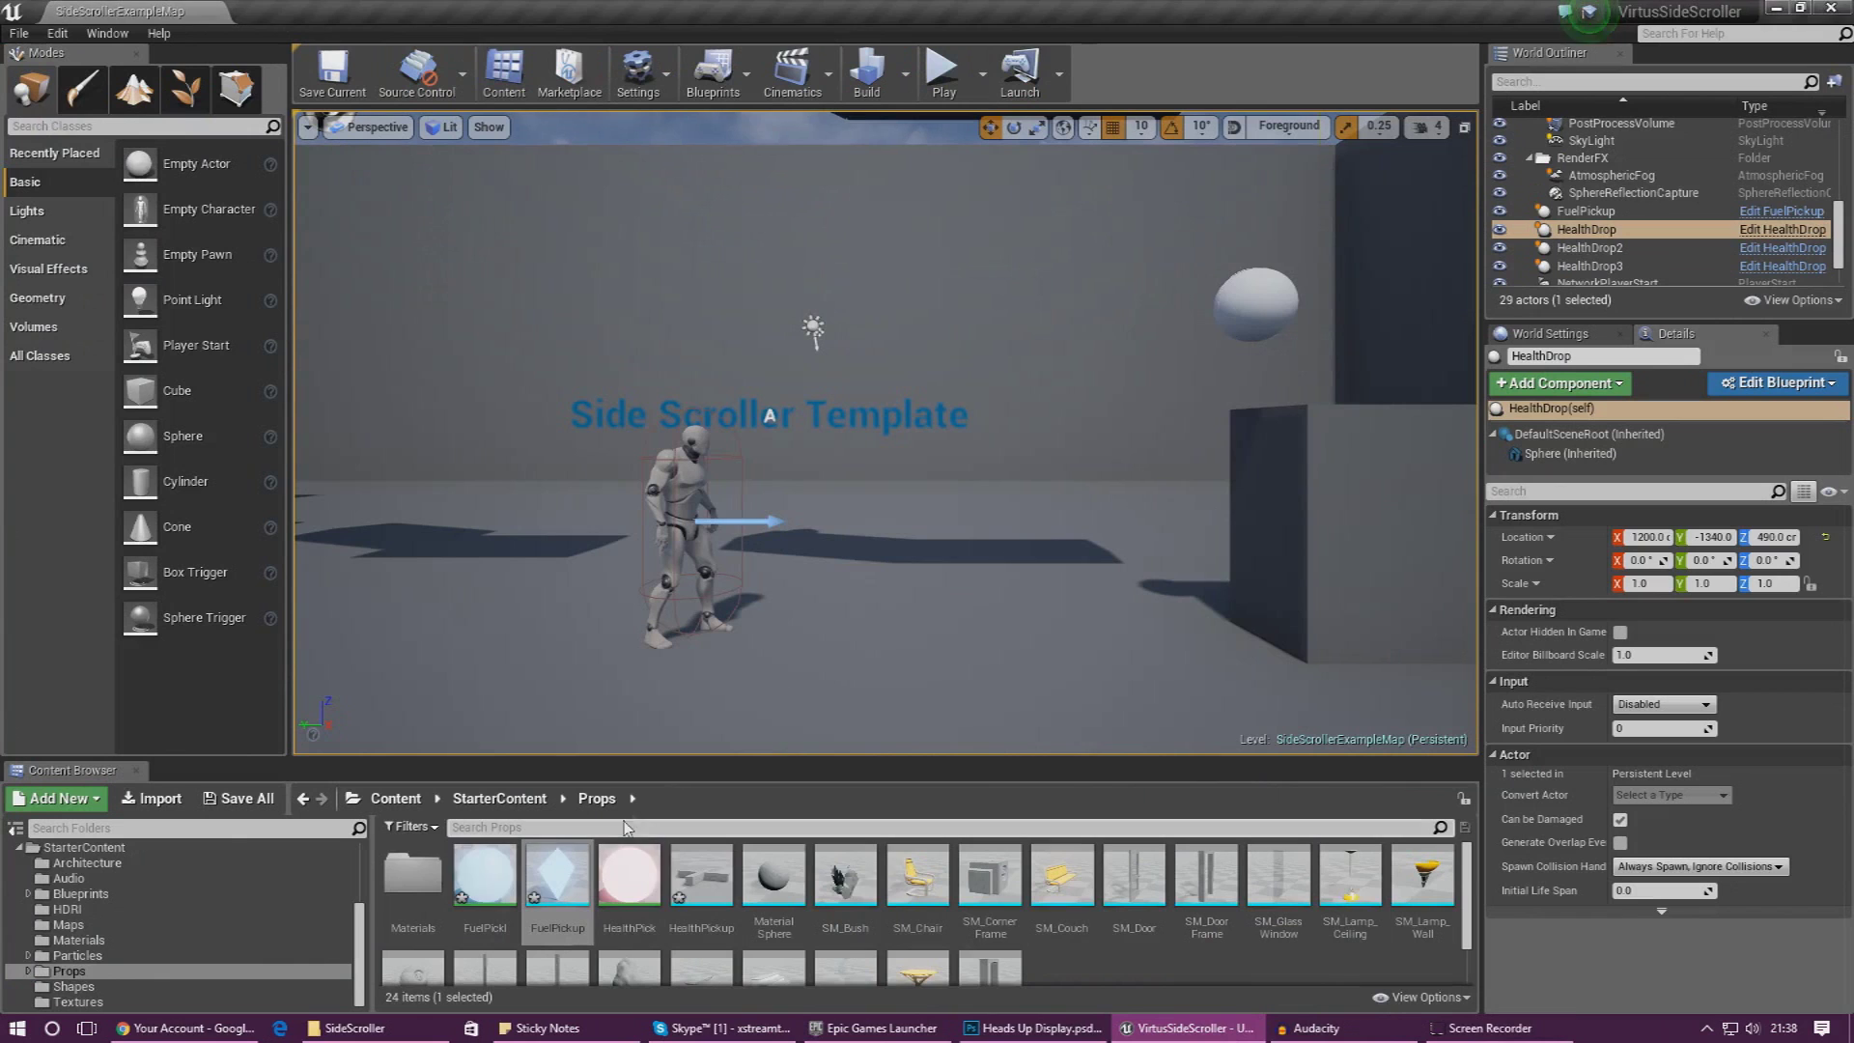
- Add a material slot to the HealthPickup mesh, assign the HealthPick material to it, and close the mesh editor
double_click(704, 896)
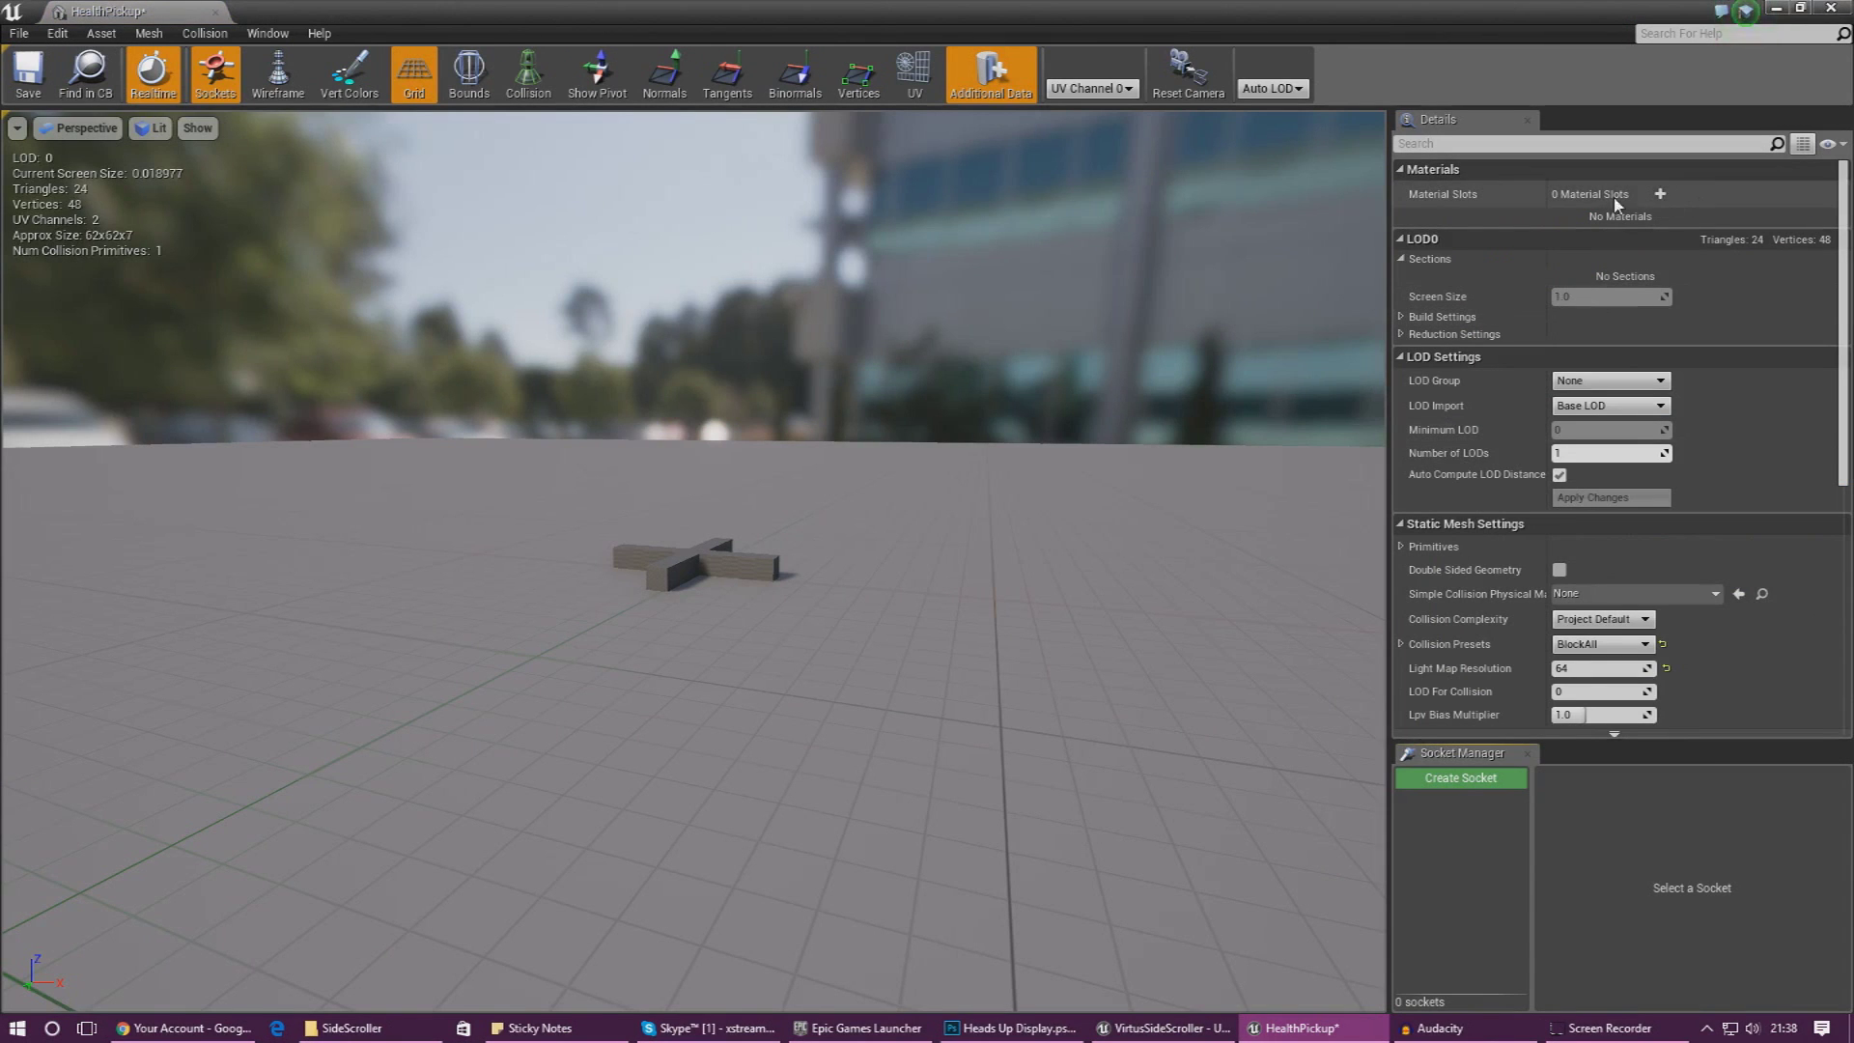
left_click(1660, 196)
left_click(1661, 226)
type("Health")
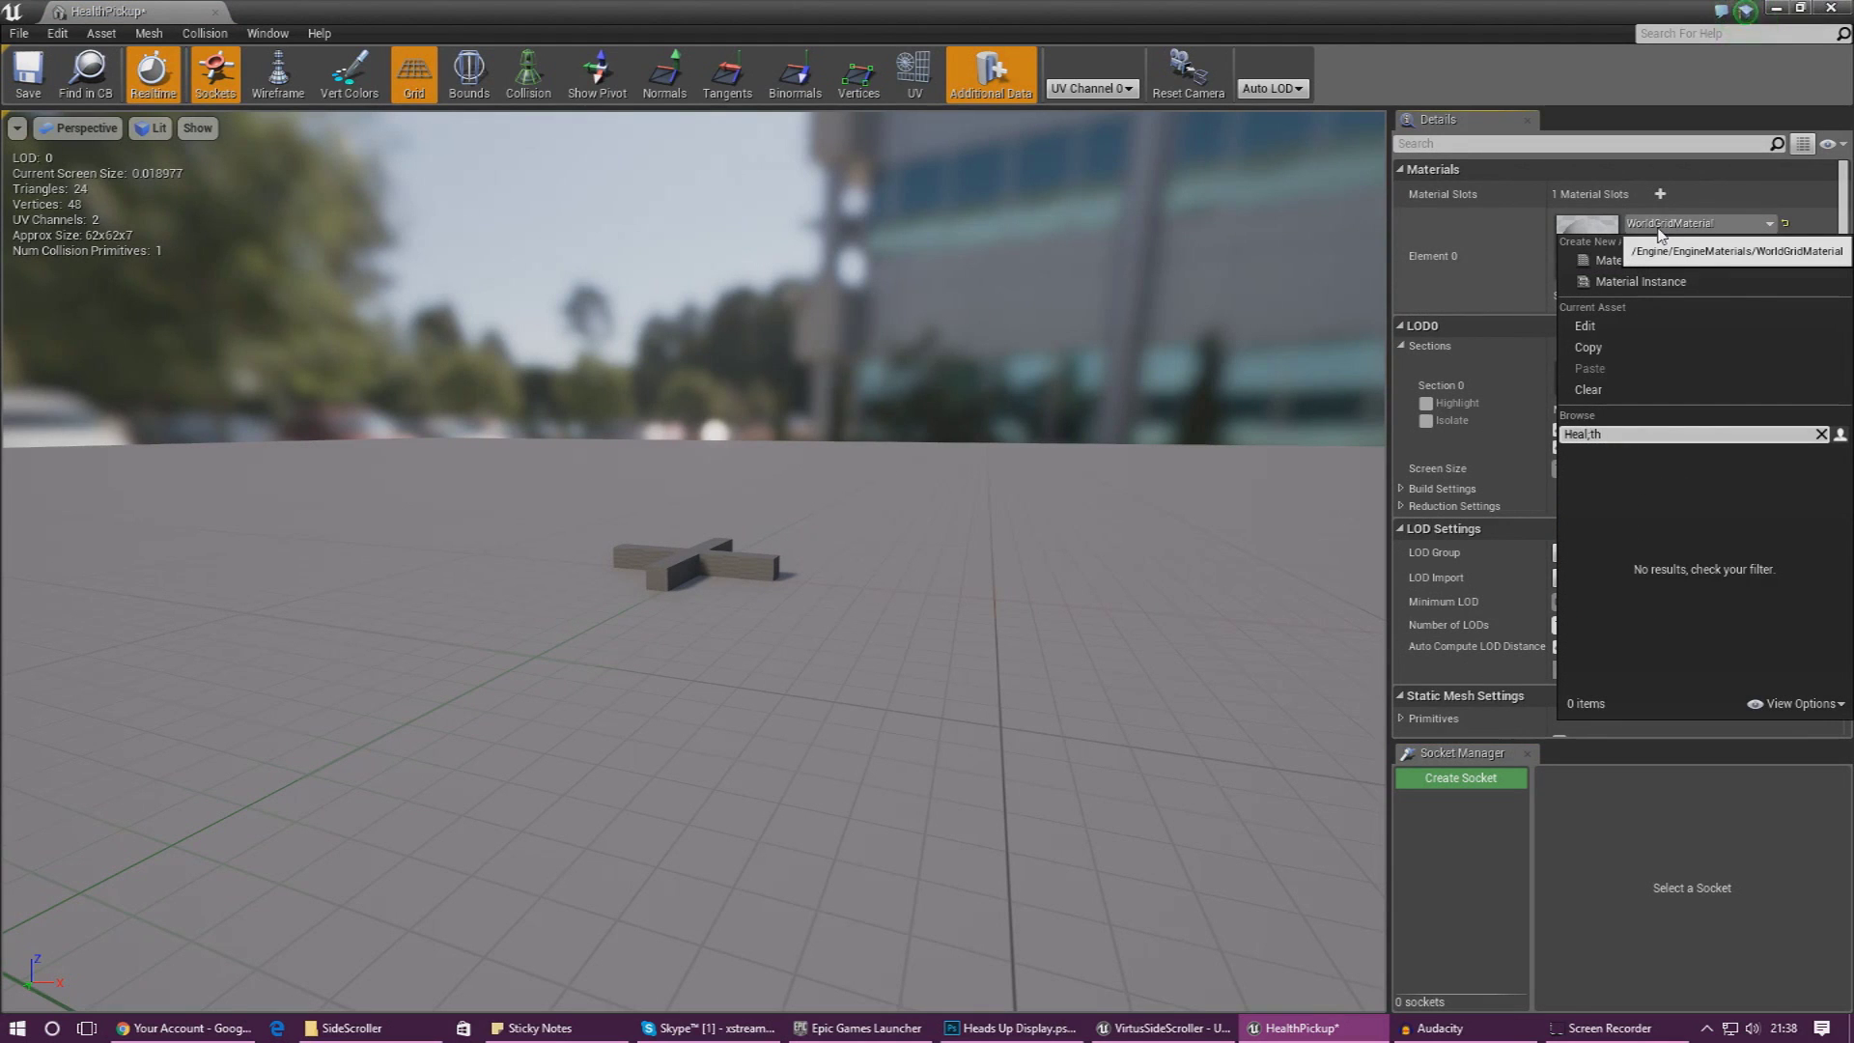
left_click(1650, 467)
mouse_move(976, 538)
right_mouse_down()
mouse_move(985, 753)
mouse_move(927, 821)
mouse_move(734, 811)
mouse_move(1024, 782)
right_mouse_up()
key("w")
left_click(213, 10)
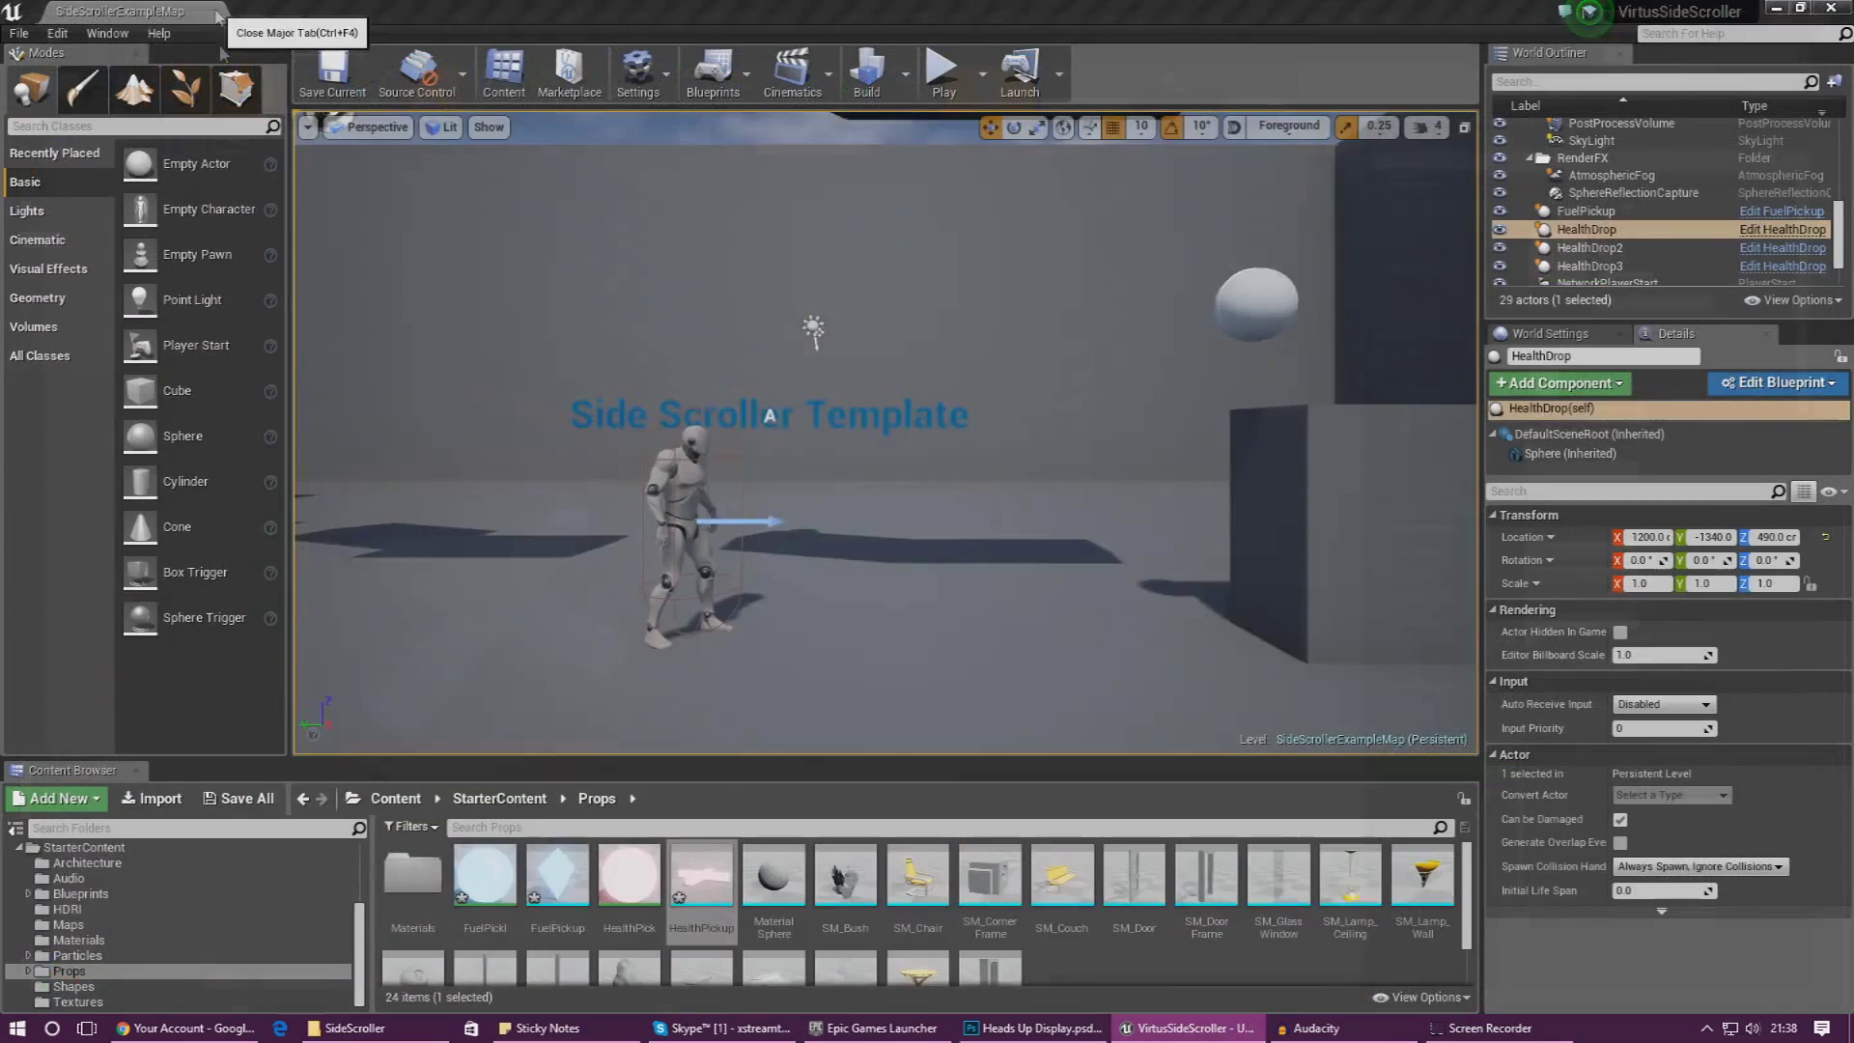
- Place the HealthPickup and FuelPickup meshes in the level near the character to preview their glowing materials
mouse_move(701, 874)
left_mouse_down()
mouse_move(1089, 530)
mouse_move(1079, 543)
mouse_move(1074, 508)
left_mouse_up()
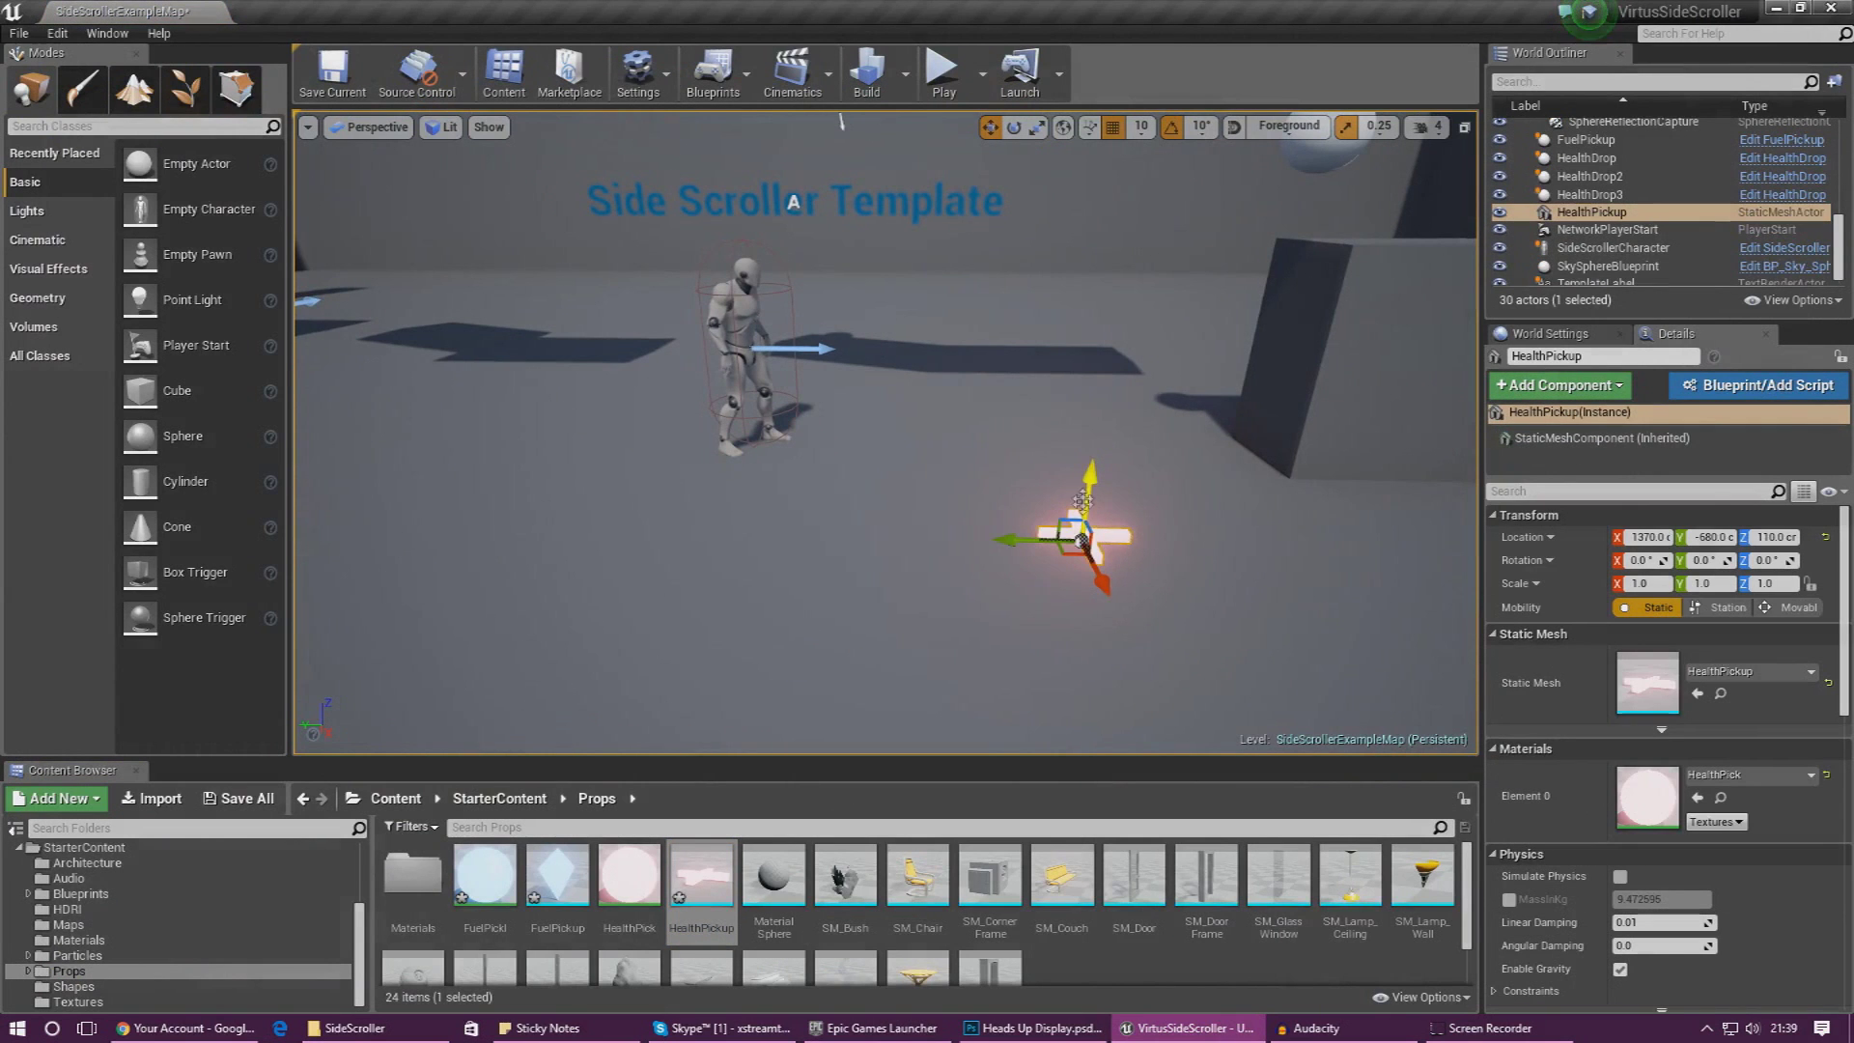
left_click(1243, 466)
mouse_move(1243, 467)
right_mouse_down()
mouse_move(1333, 541)
mouse_move(1213, 530)
right_mouse_up()
mouse_move(629, 875)
left_mouse_down()
mouse_move(923, 583)
mouse_move(903, 599)
left_mouse_up()
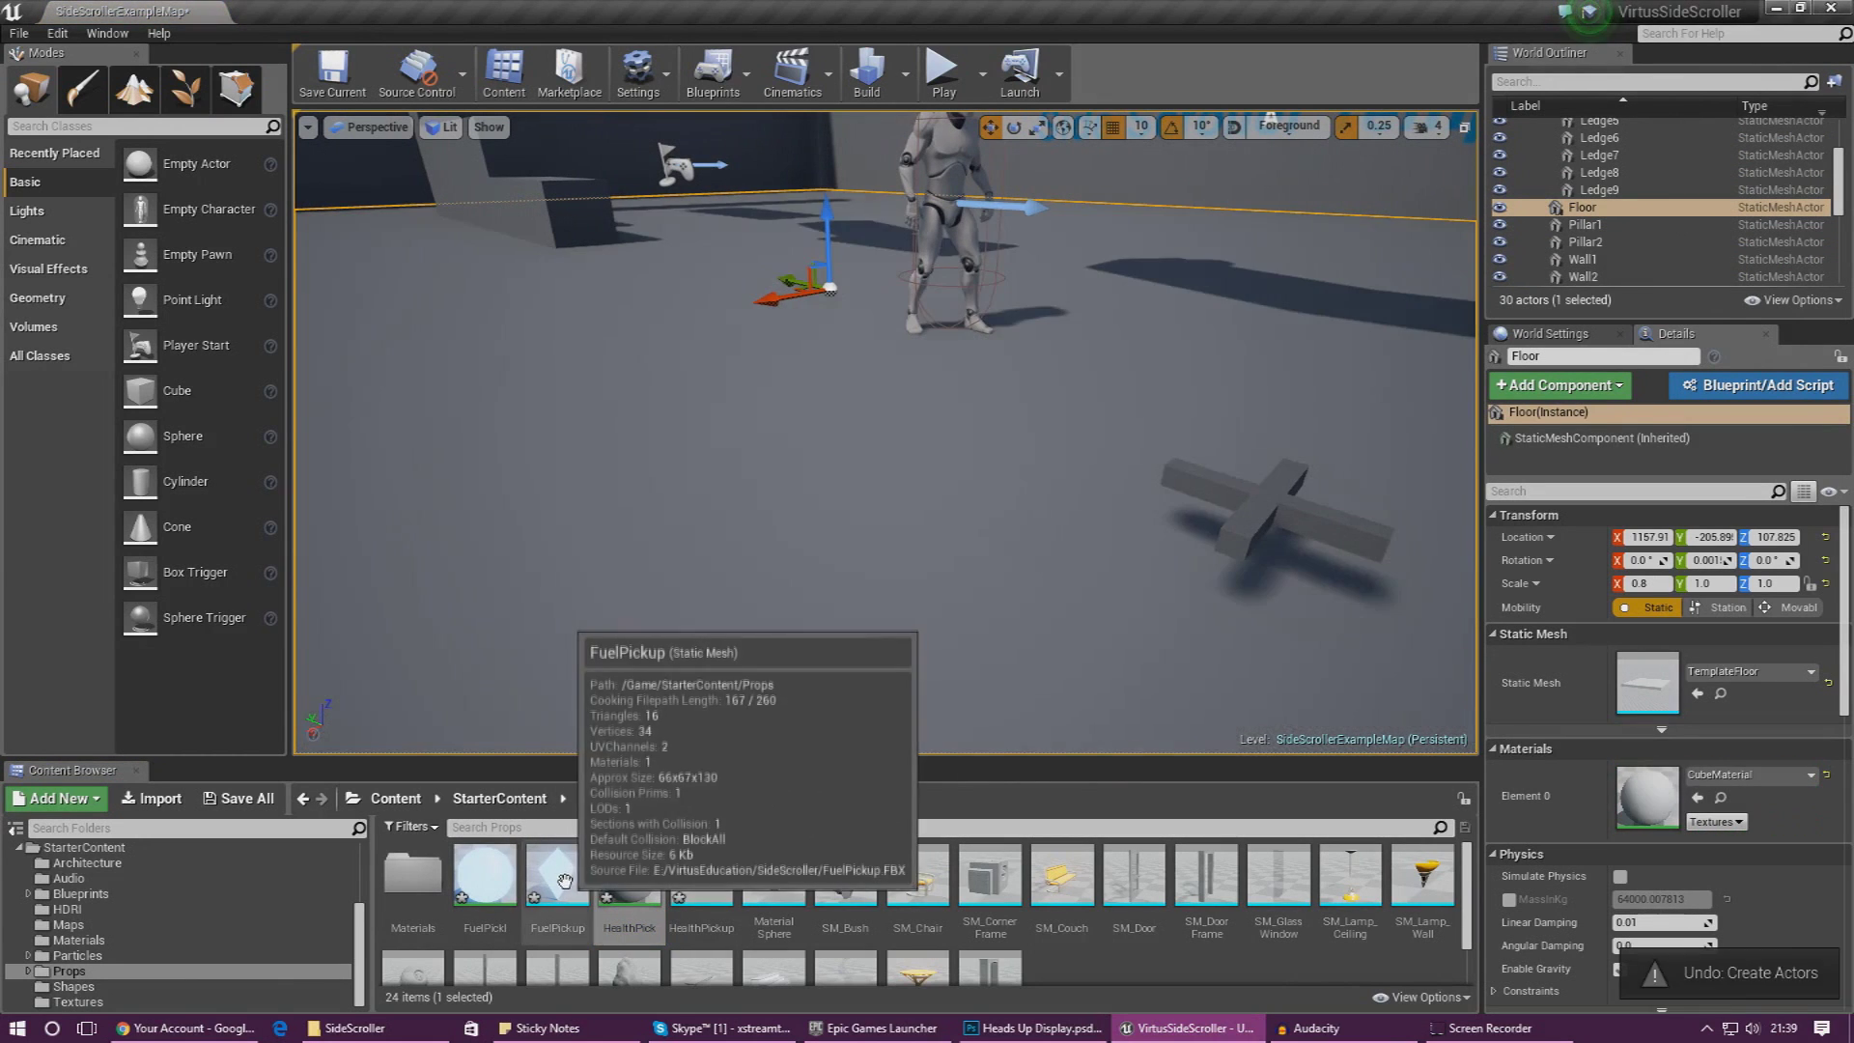
left_click_drag(568, 876, 1005, 185)
left_click(802, 387)
right_click_drag(801, 386, 927, 299)
mouse_move(1041, 510)
right_mouse_down()
mouse_move(1019, 512)
mouse_move(1058, 487)
mouse_move(1041, 510)
right_mouse_up()
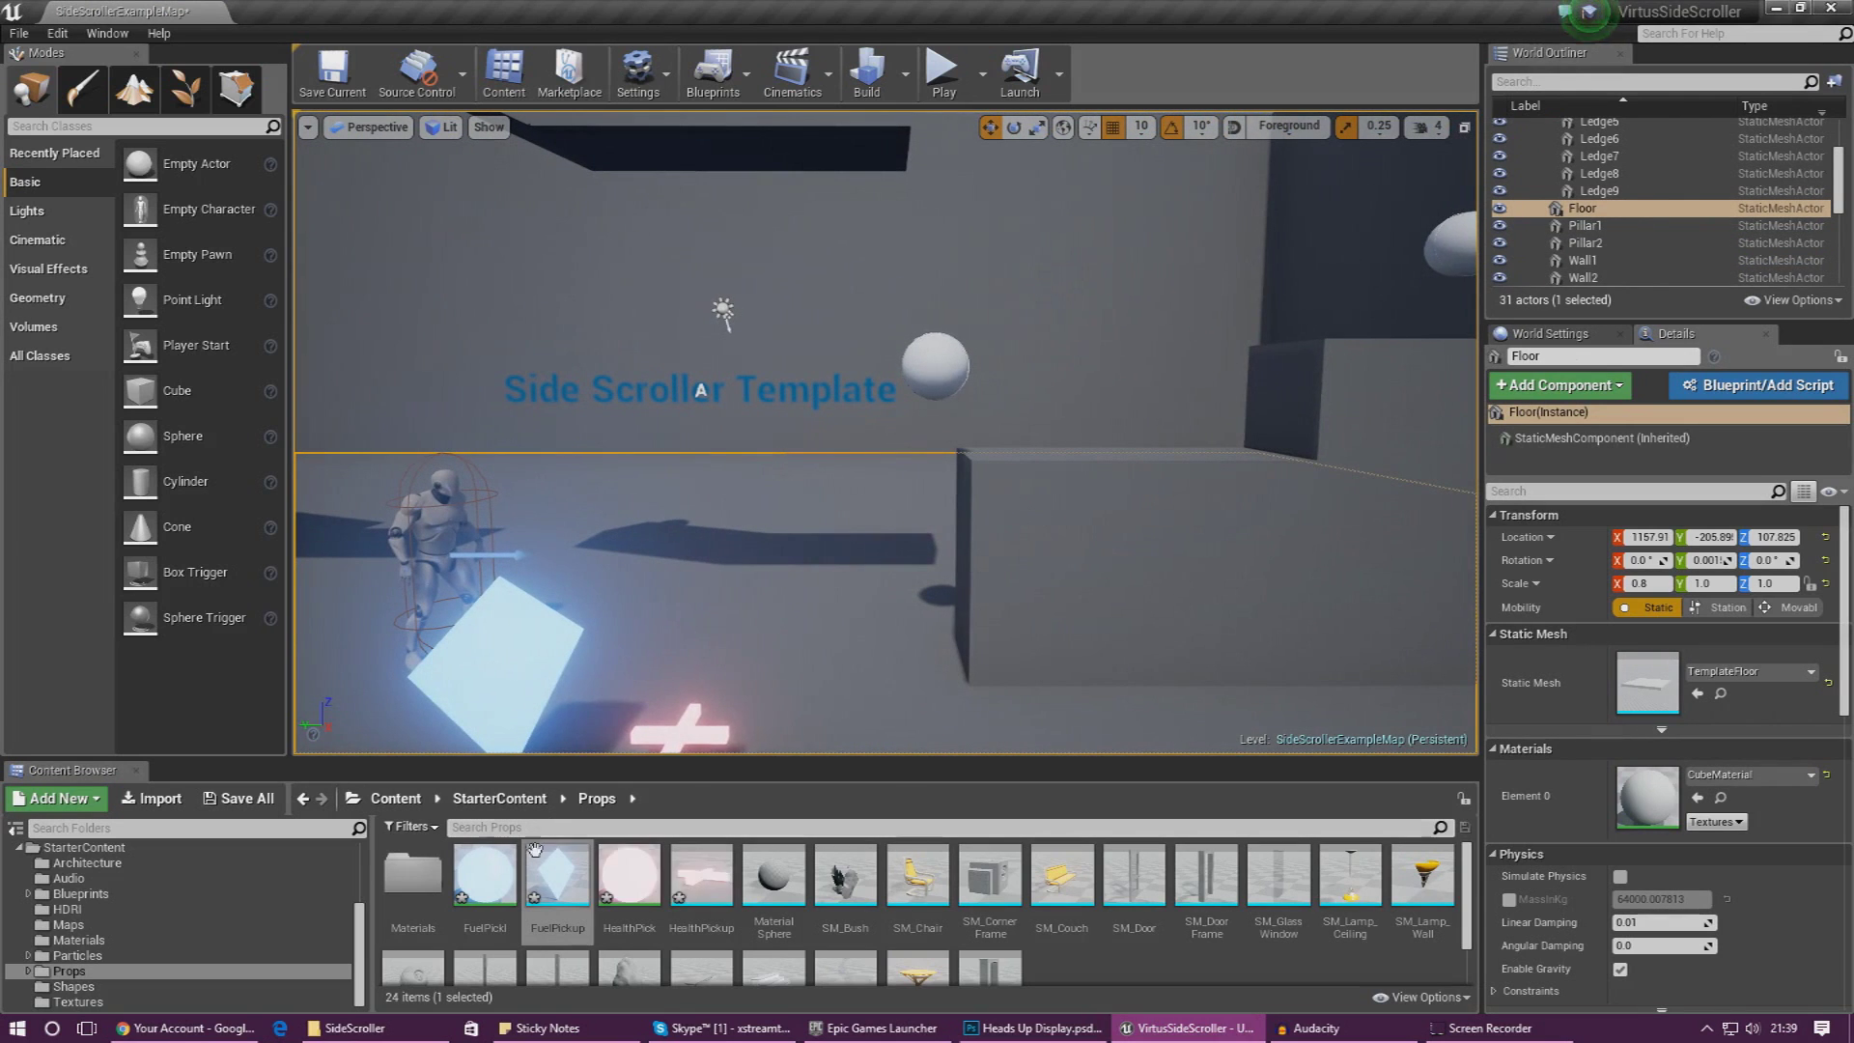
- Delete the FuelPickup and HealthPickup preview meshes from the level
left_click(502, 656)
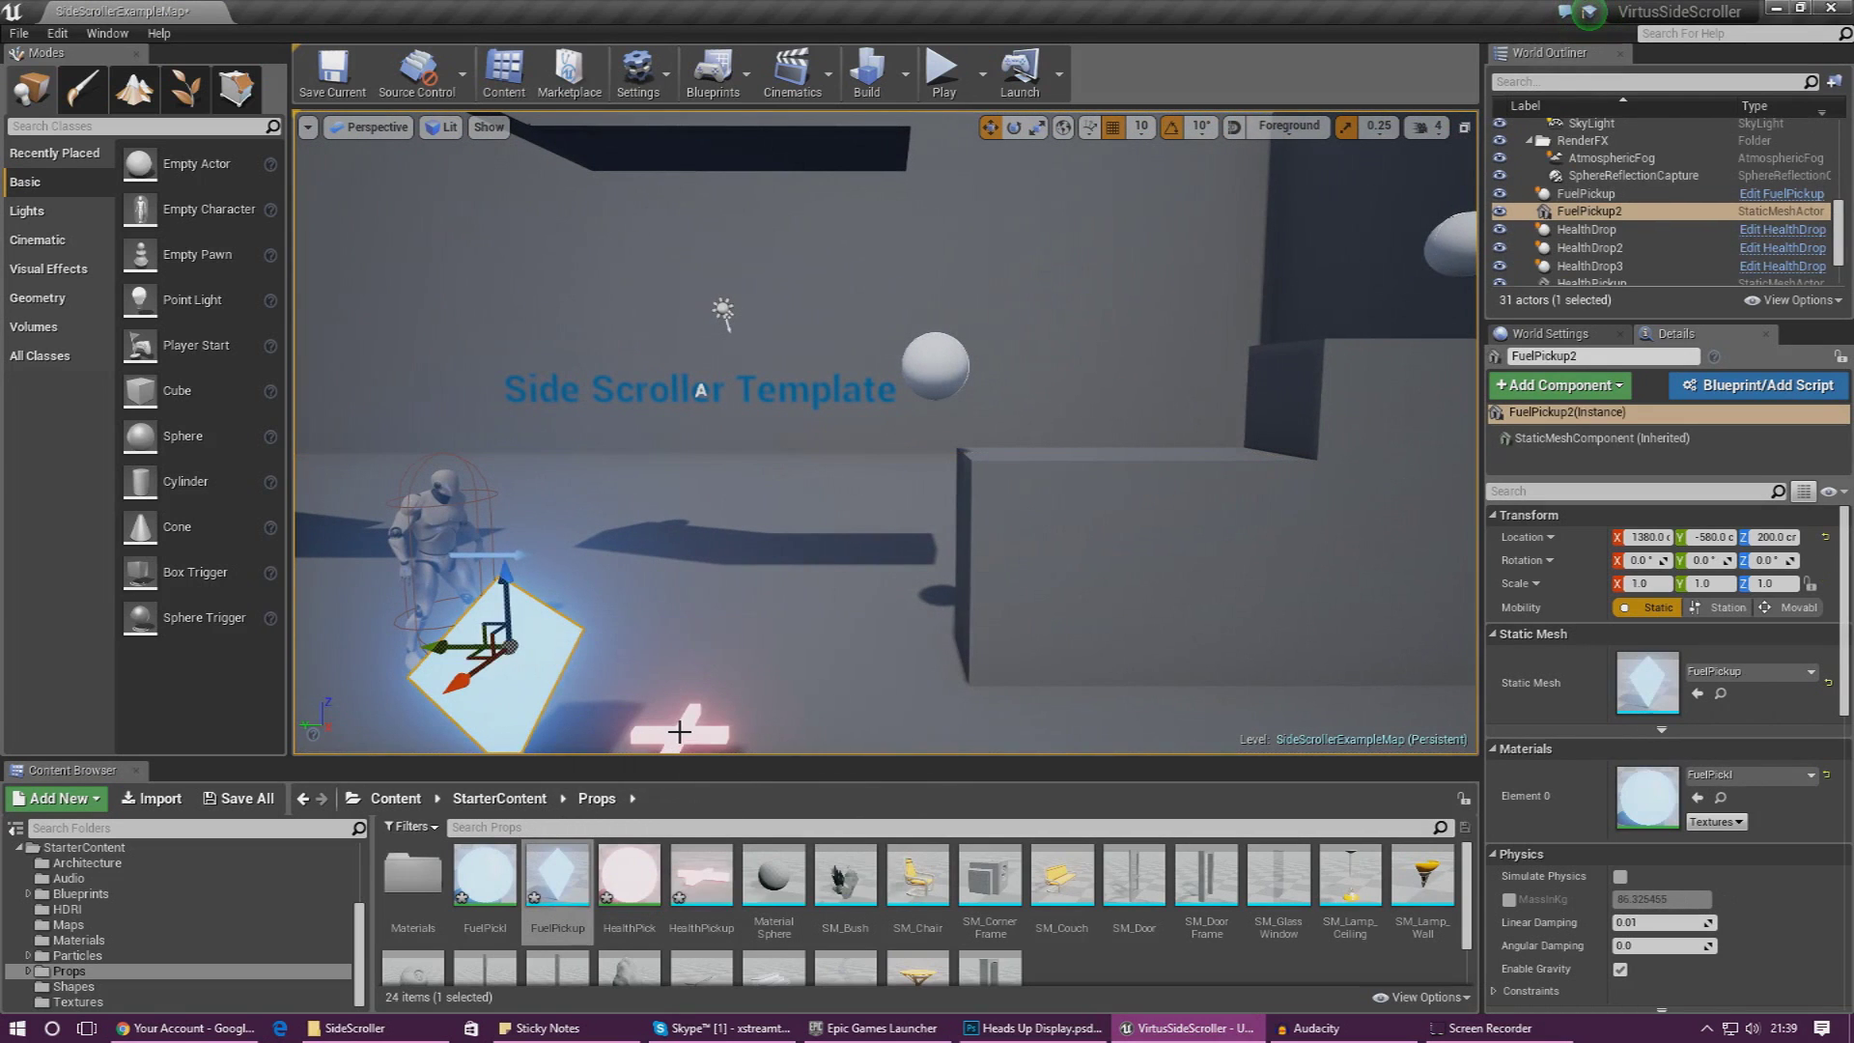
left_click(680, 732, "ctrl")
key("Delete")
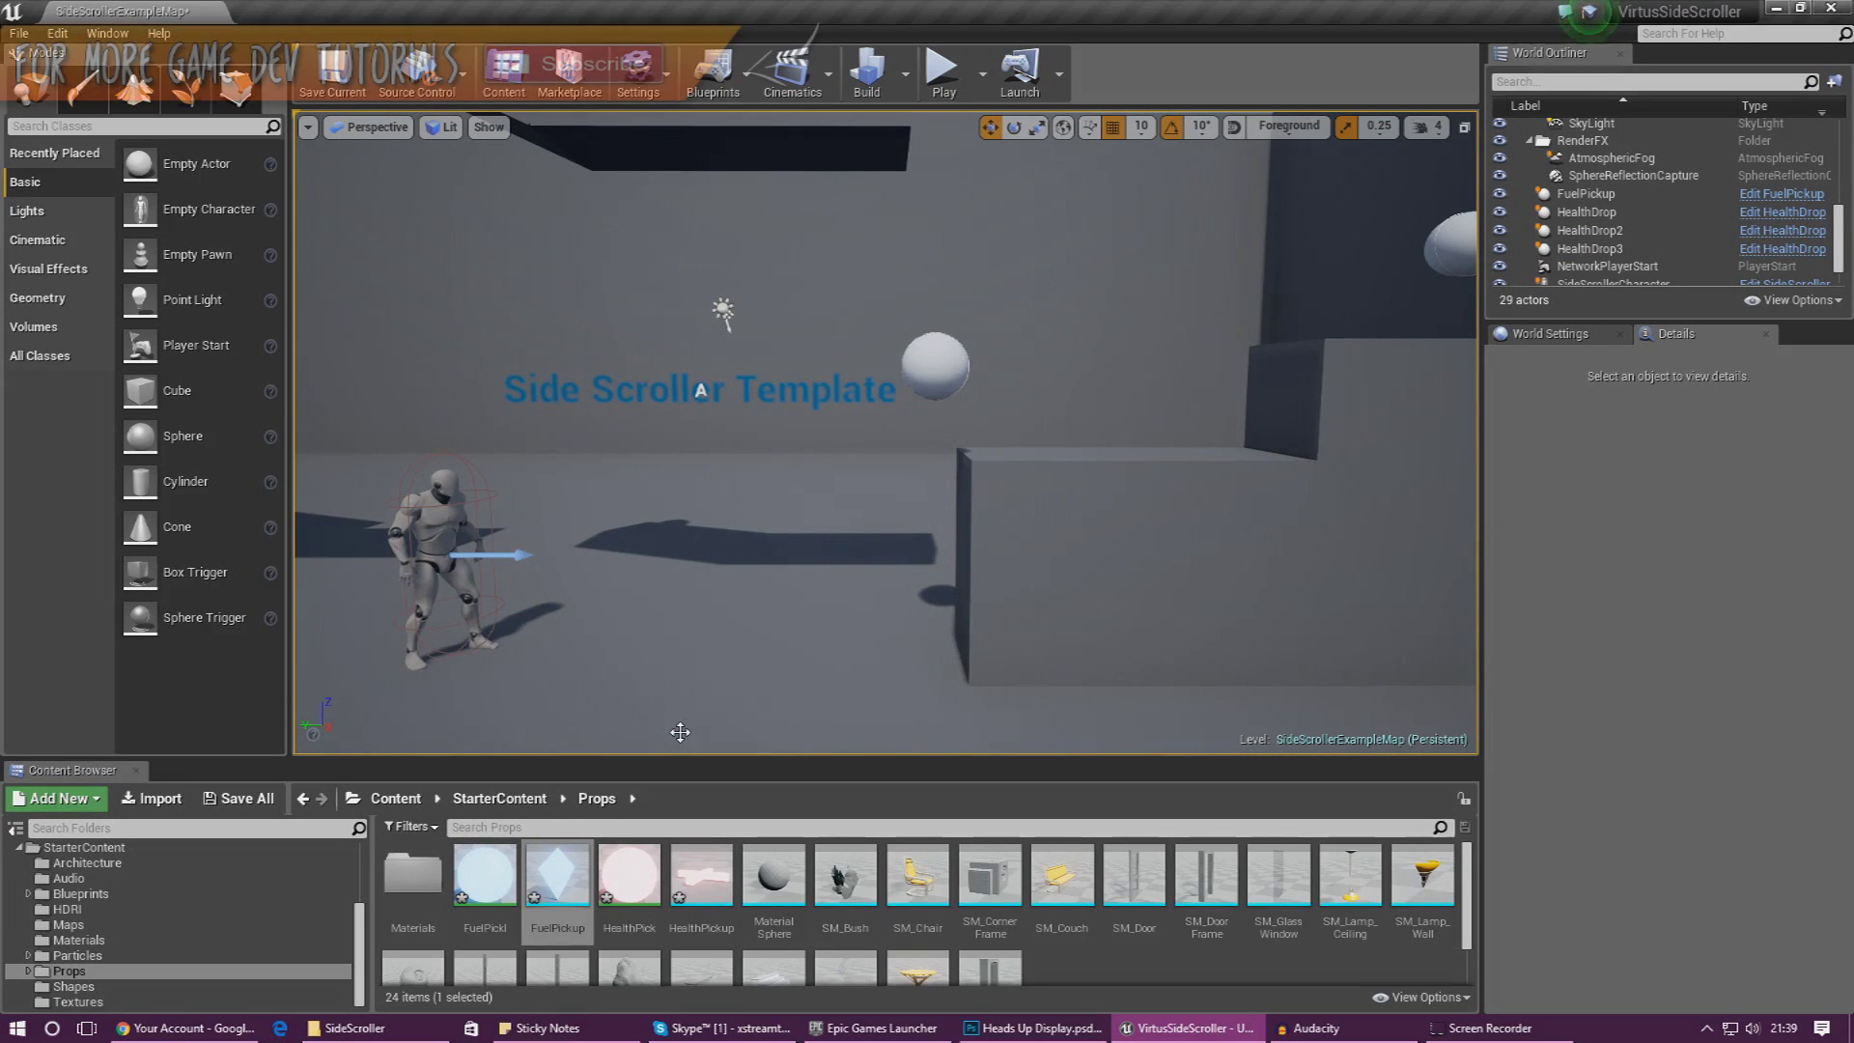
- Open the FuelPickup blueprint from the SideScrollerBP Blueprints folder
left_click(141, 894)
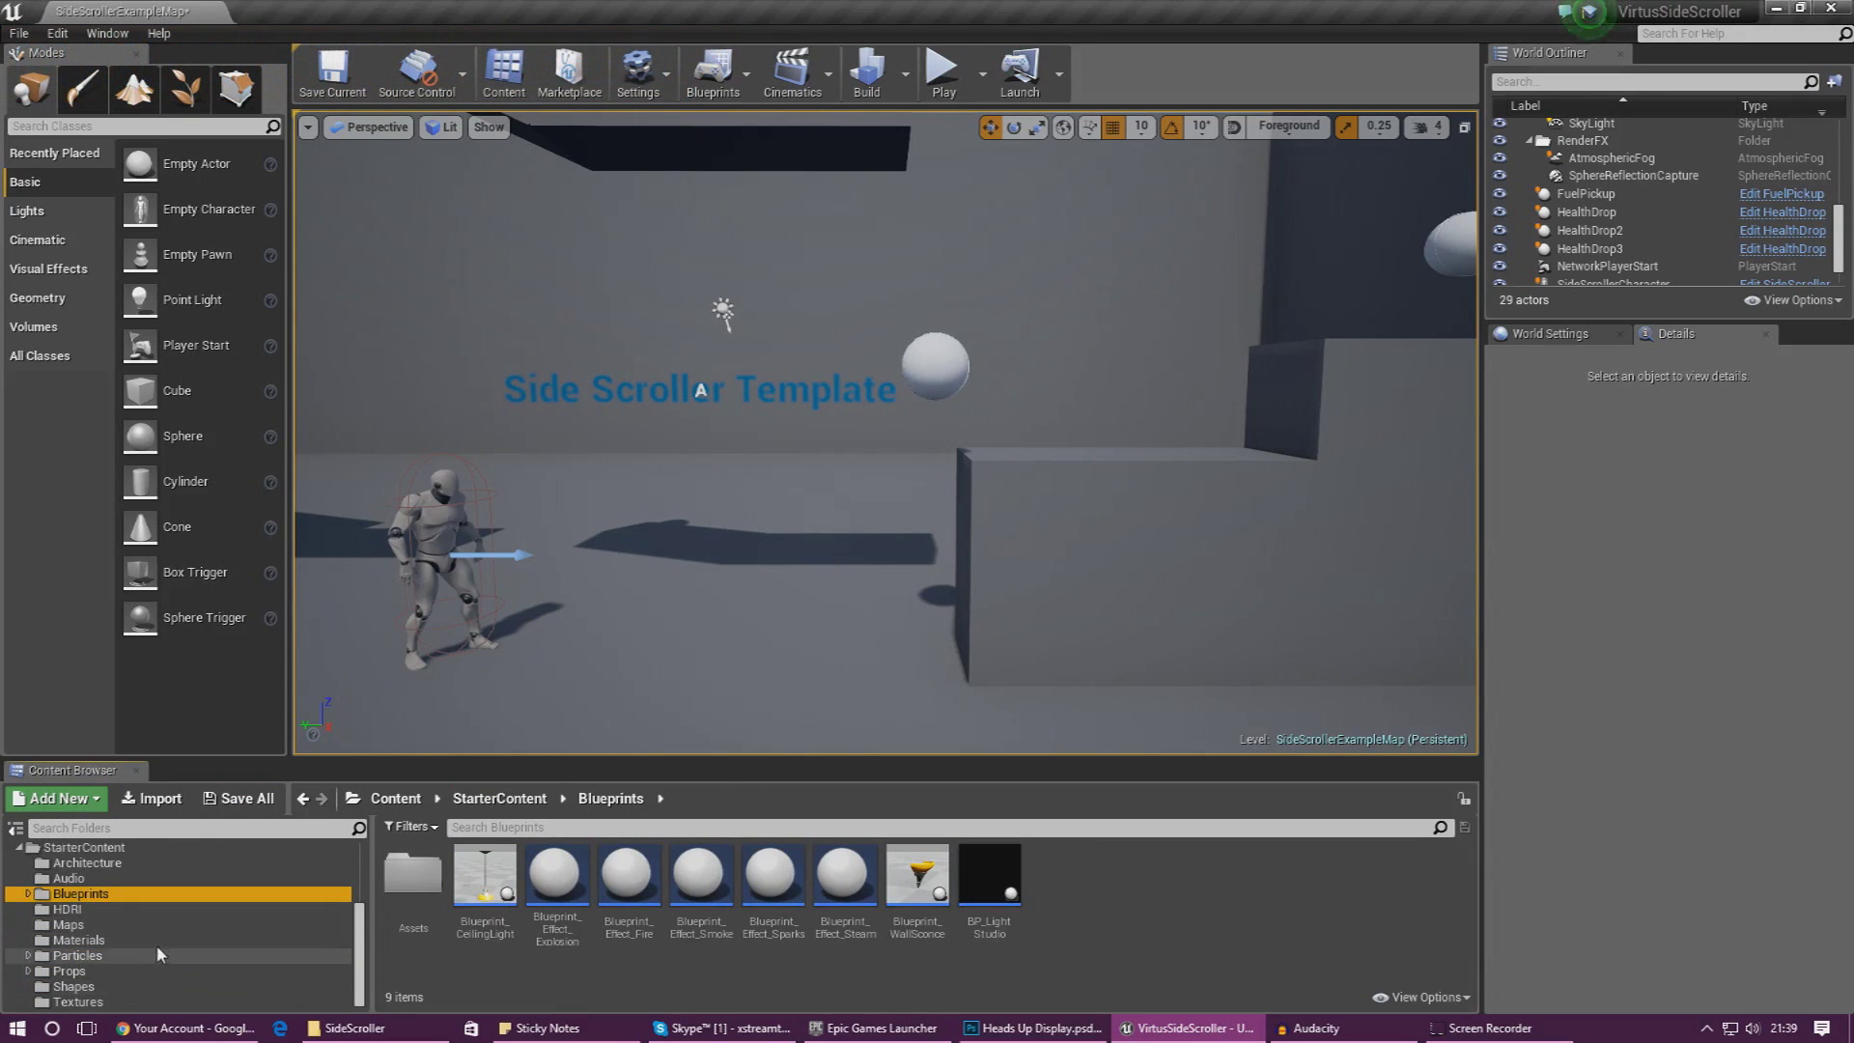
scroll(102, 906, "up", 3)
left_click(108, 879)
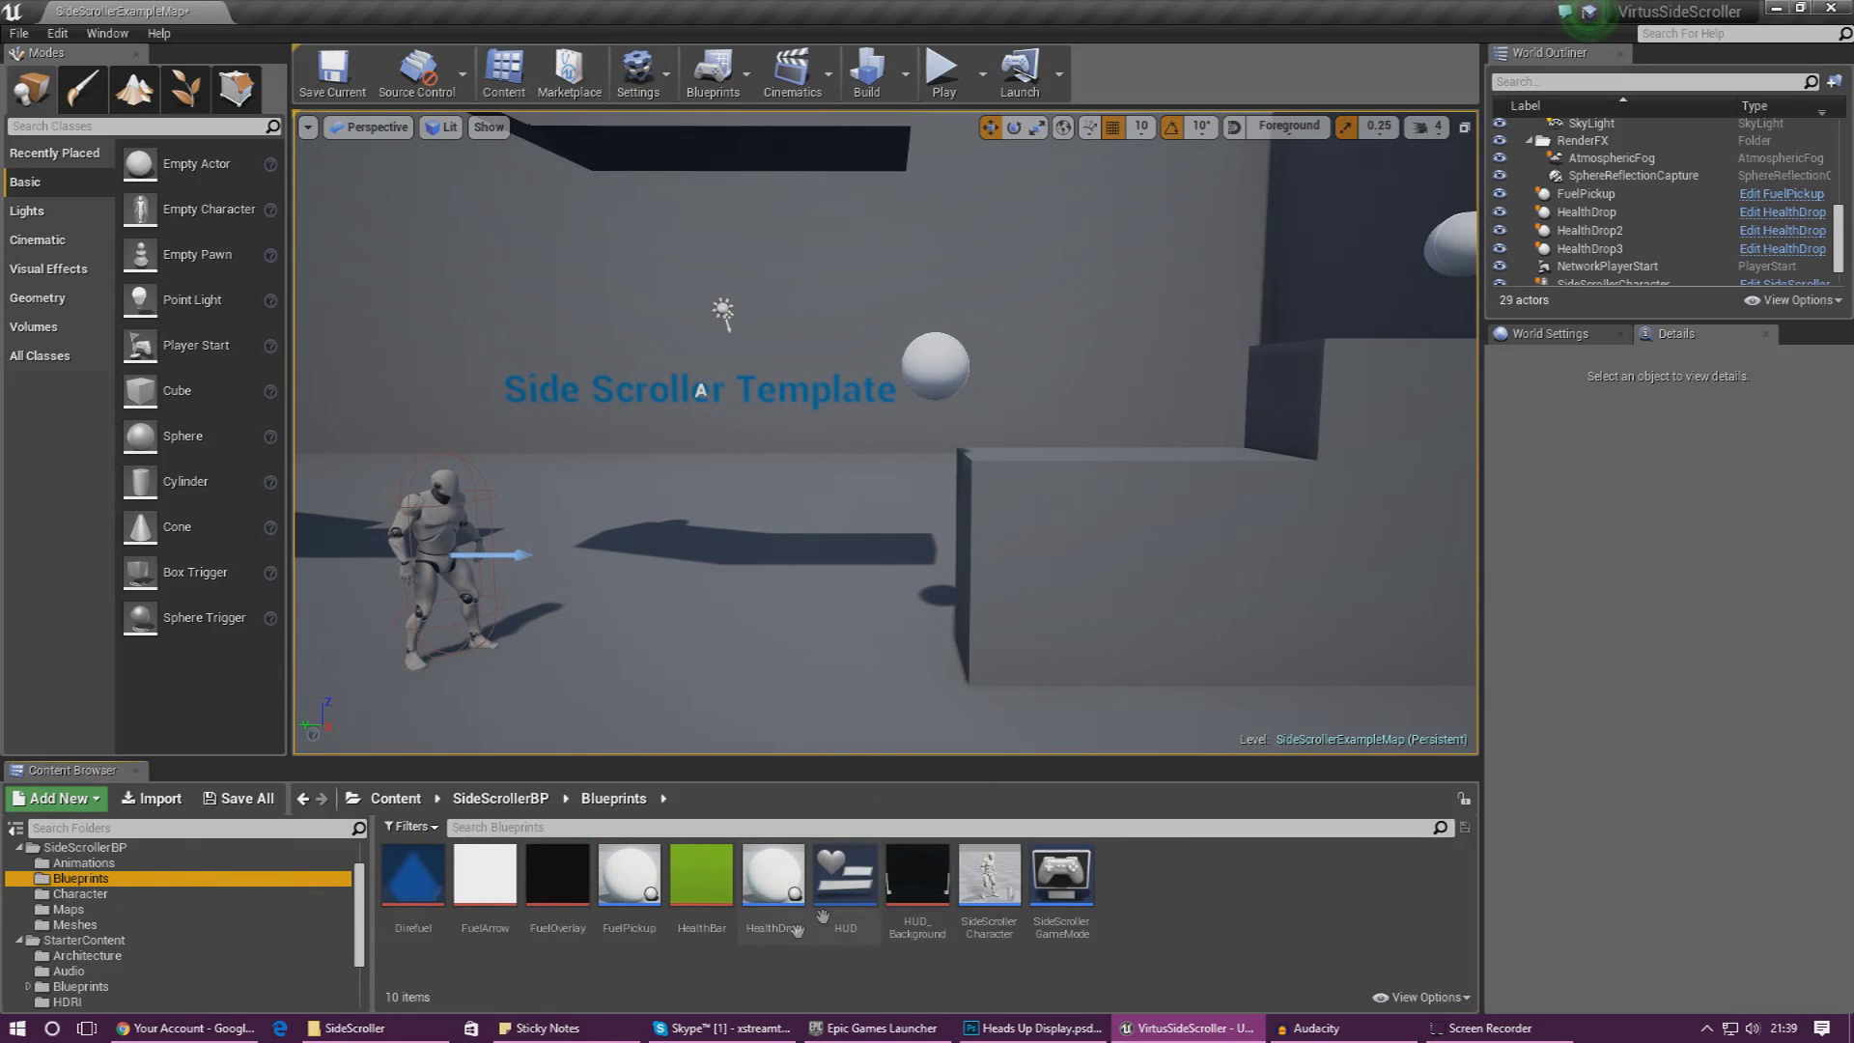
double_click(634, 904)
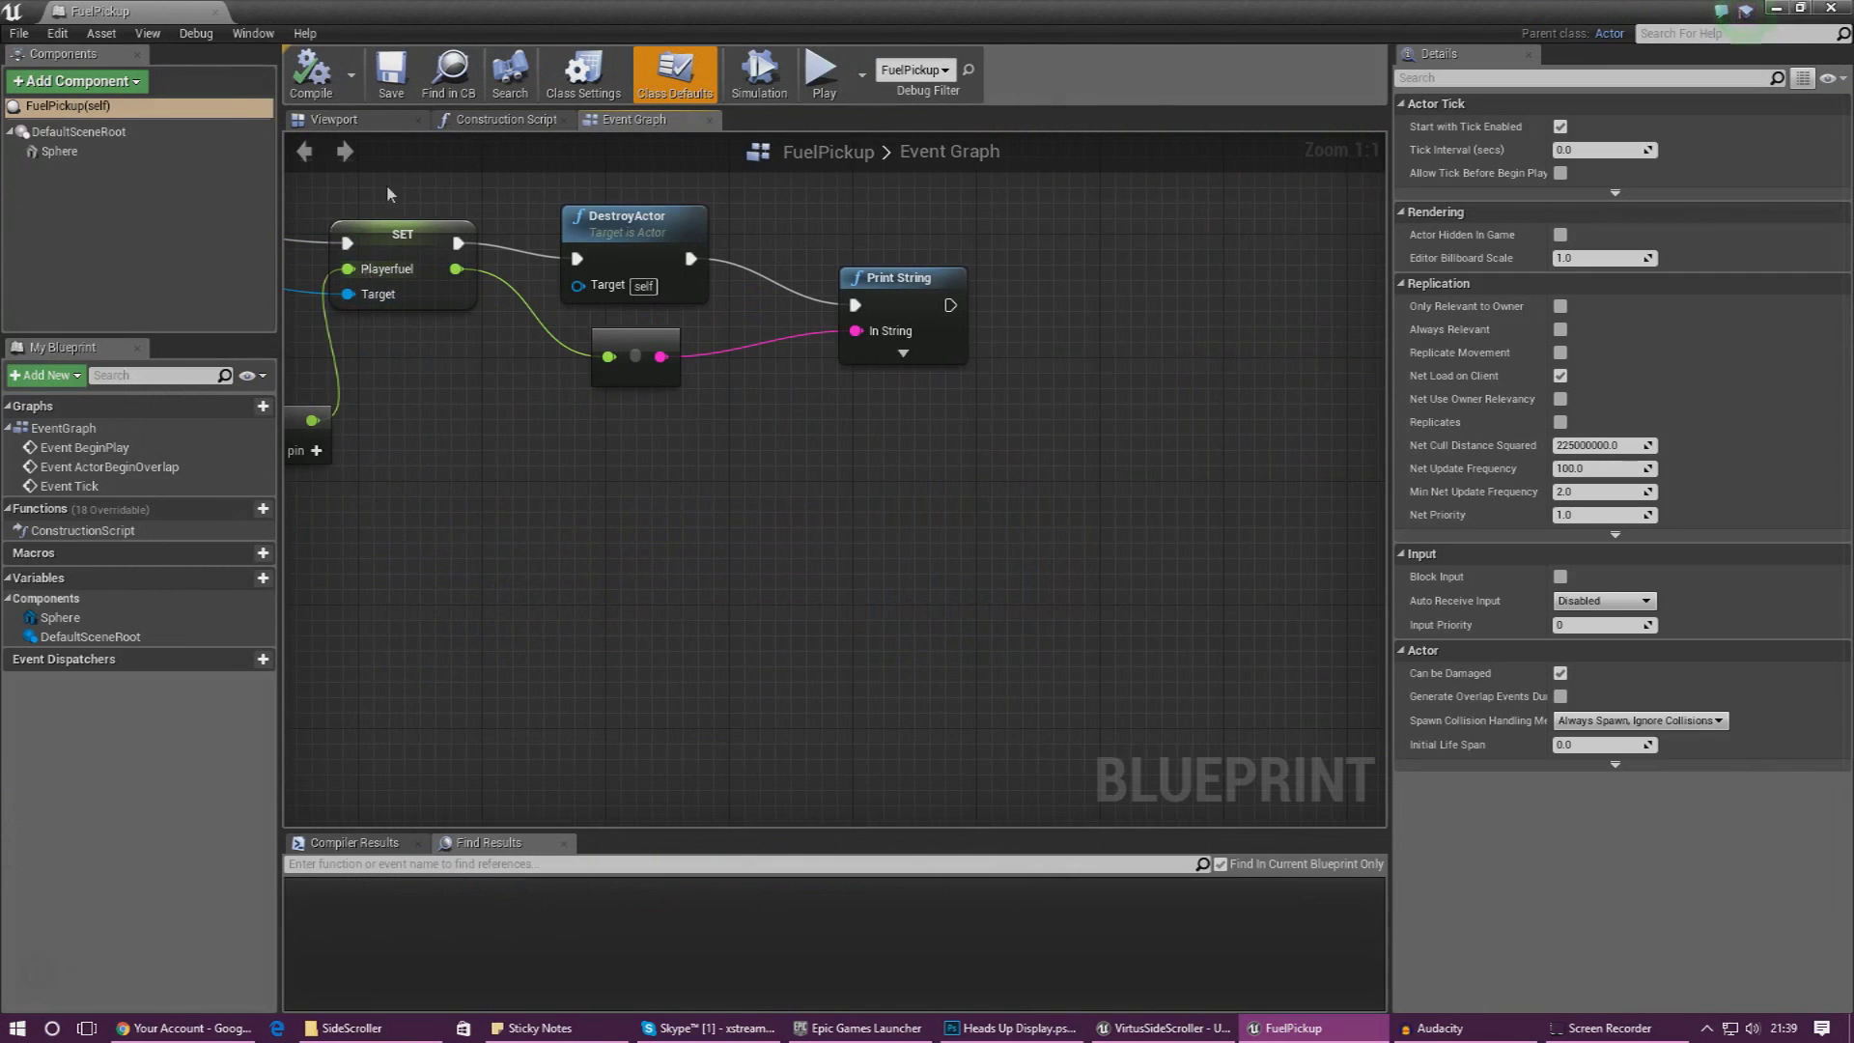
- Set the static mesh of the FuelPickup blueprint's Sphere component to the FuelPickup mesh
left_click(333, 120)
left_click(827, 461)
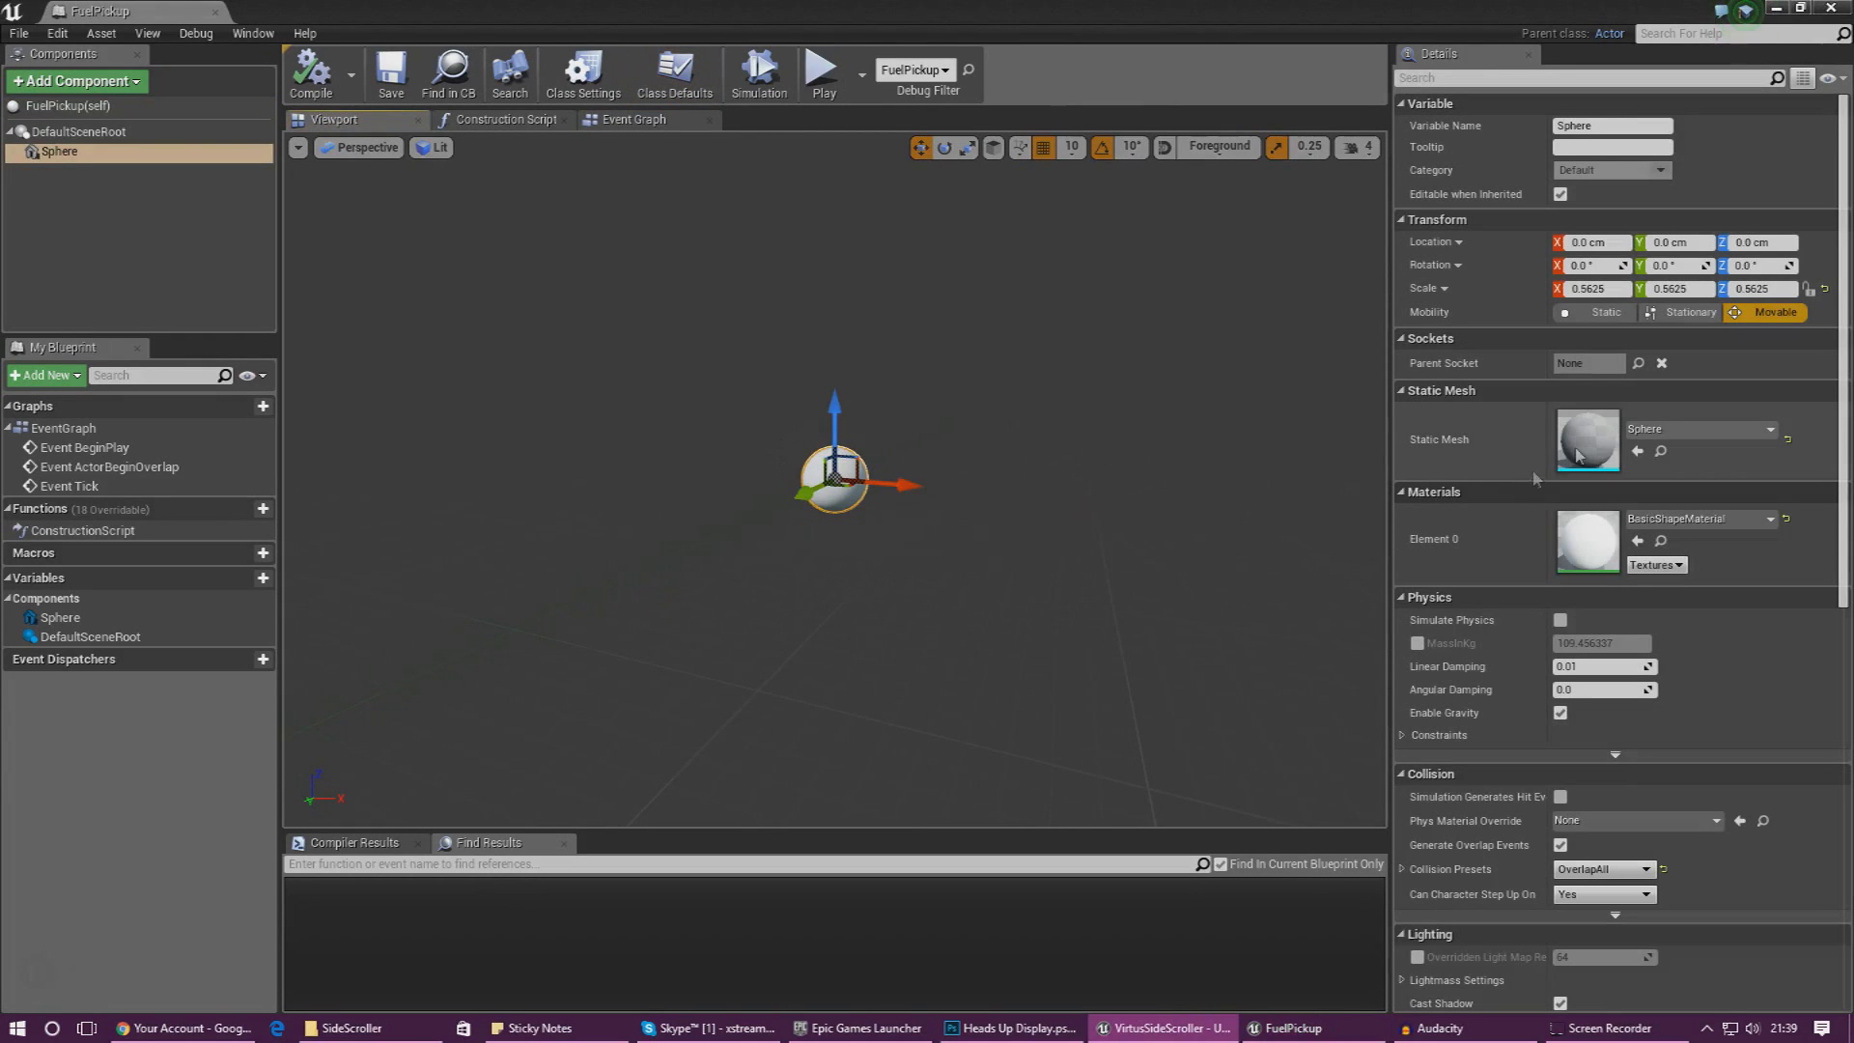
left_click(1642, 428)
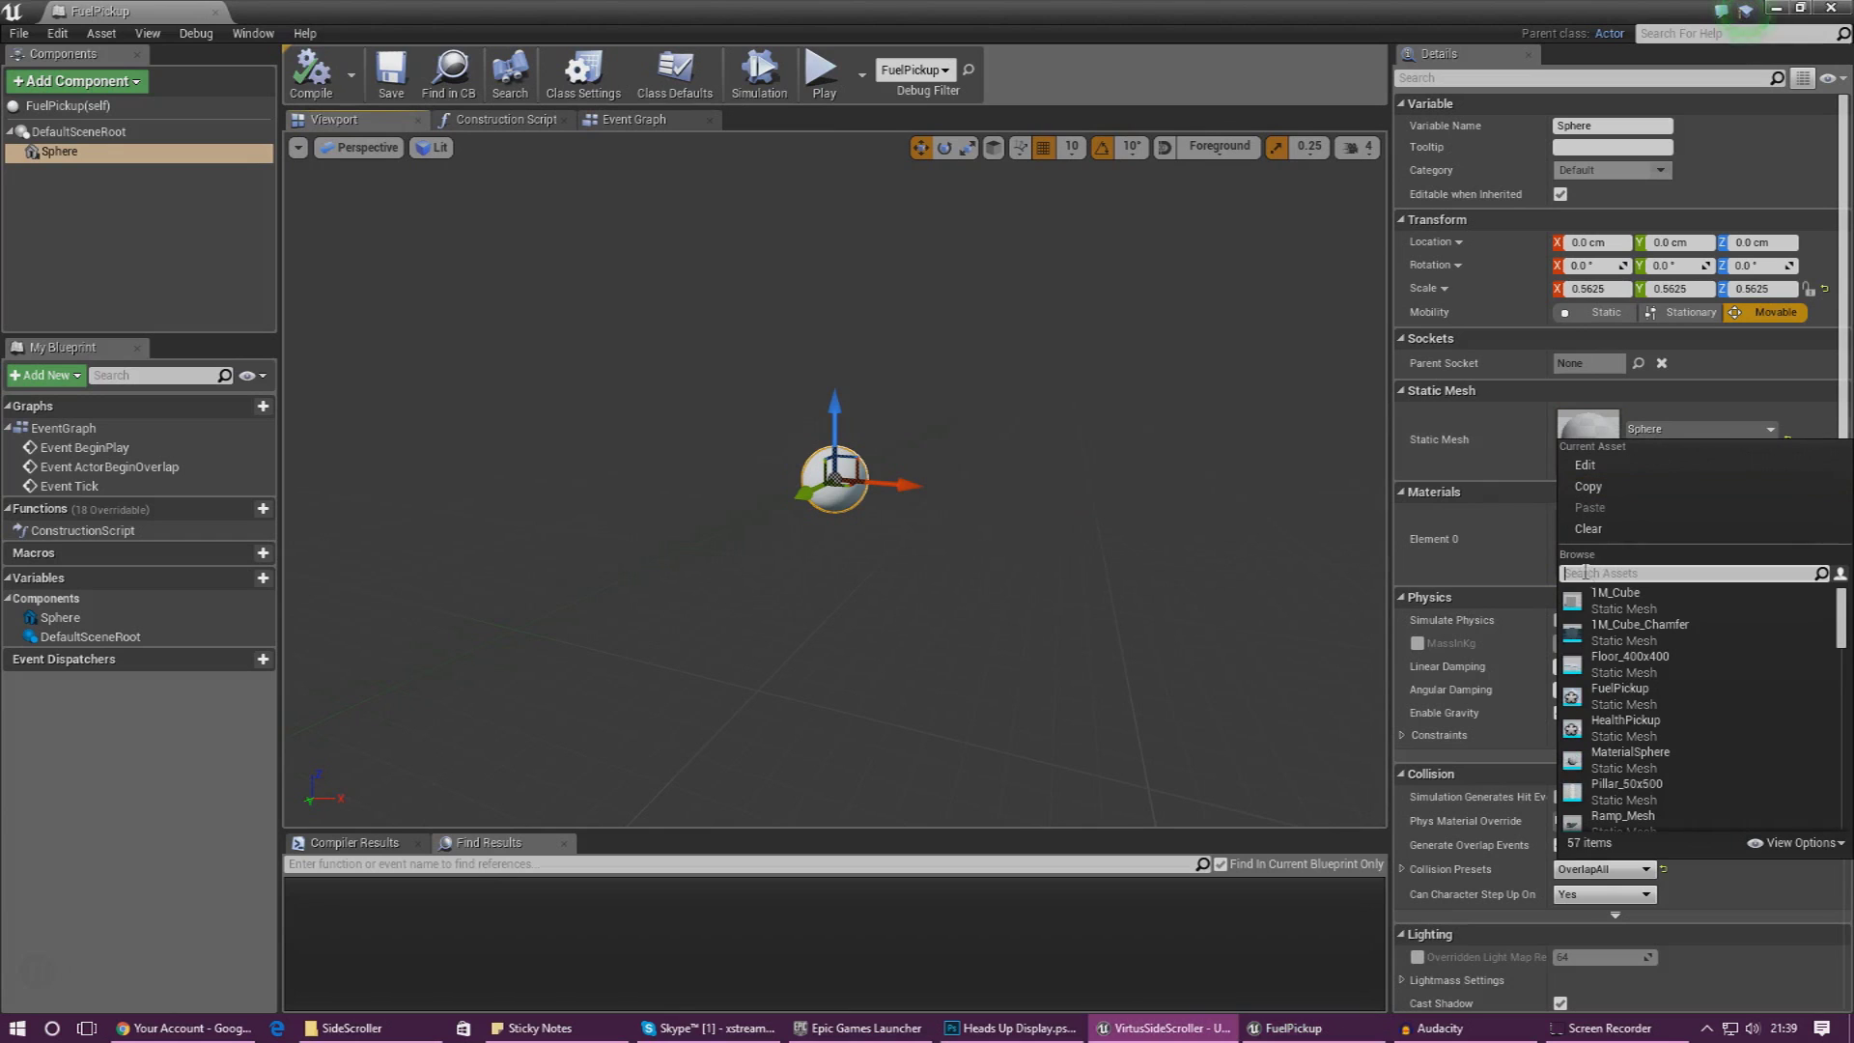
type("fuel")
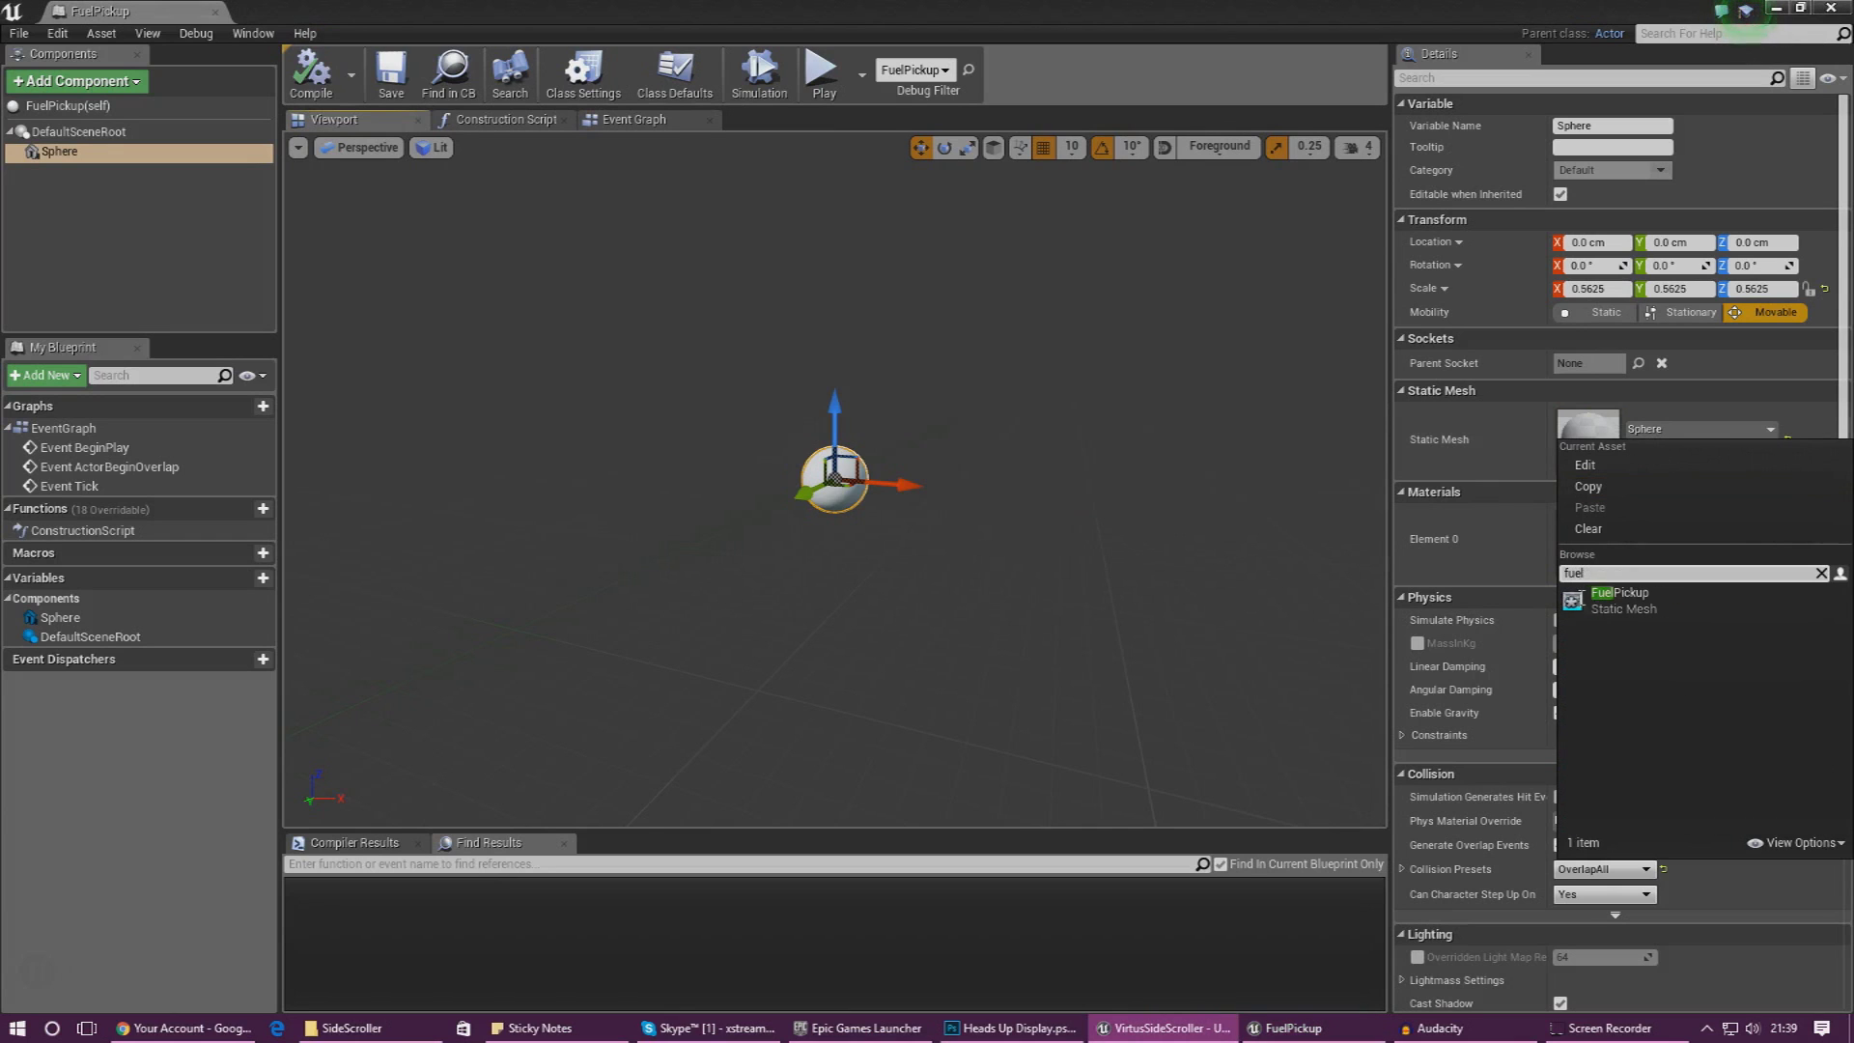
left_click(1675, 608)
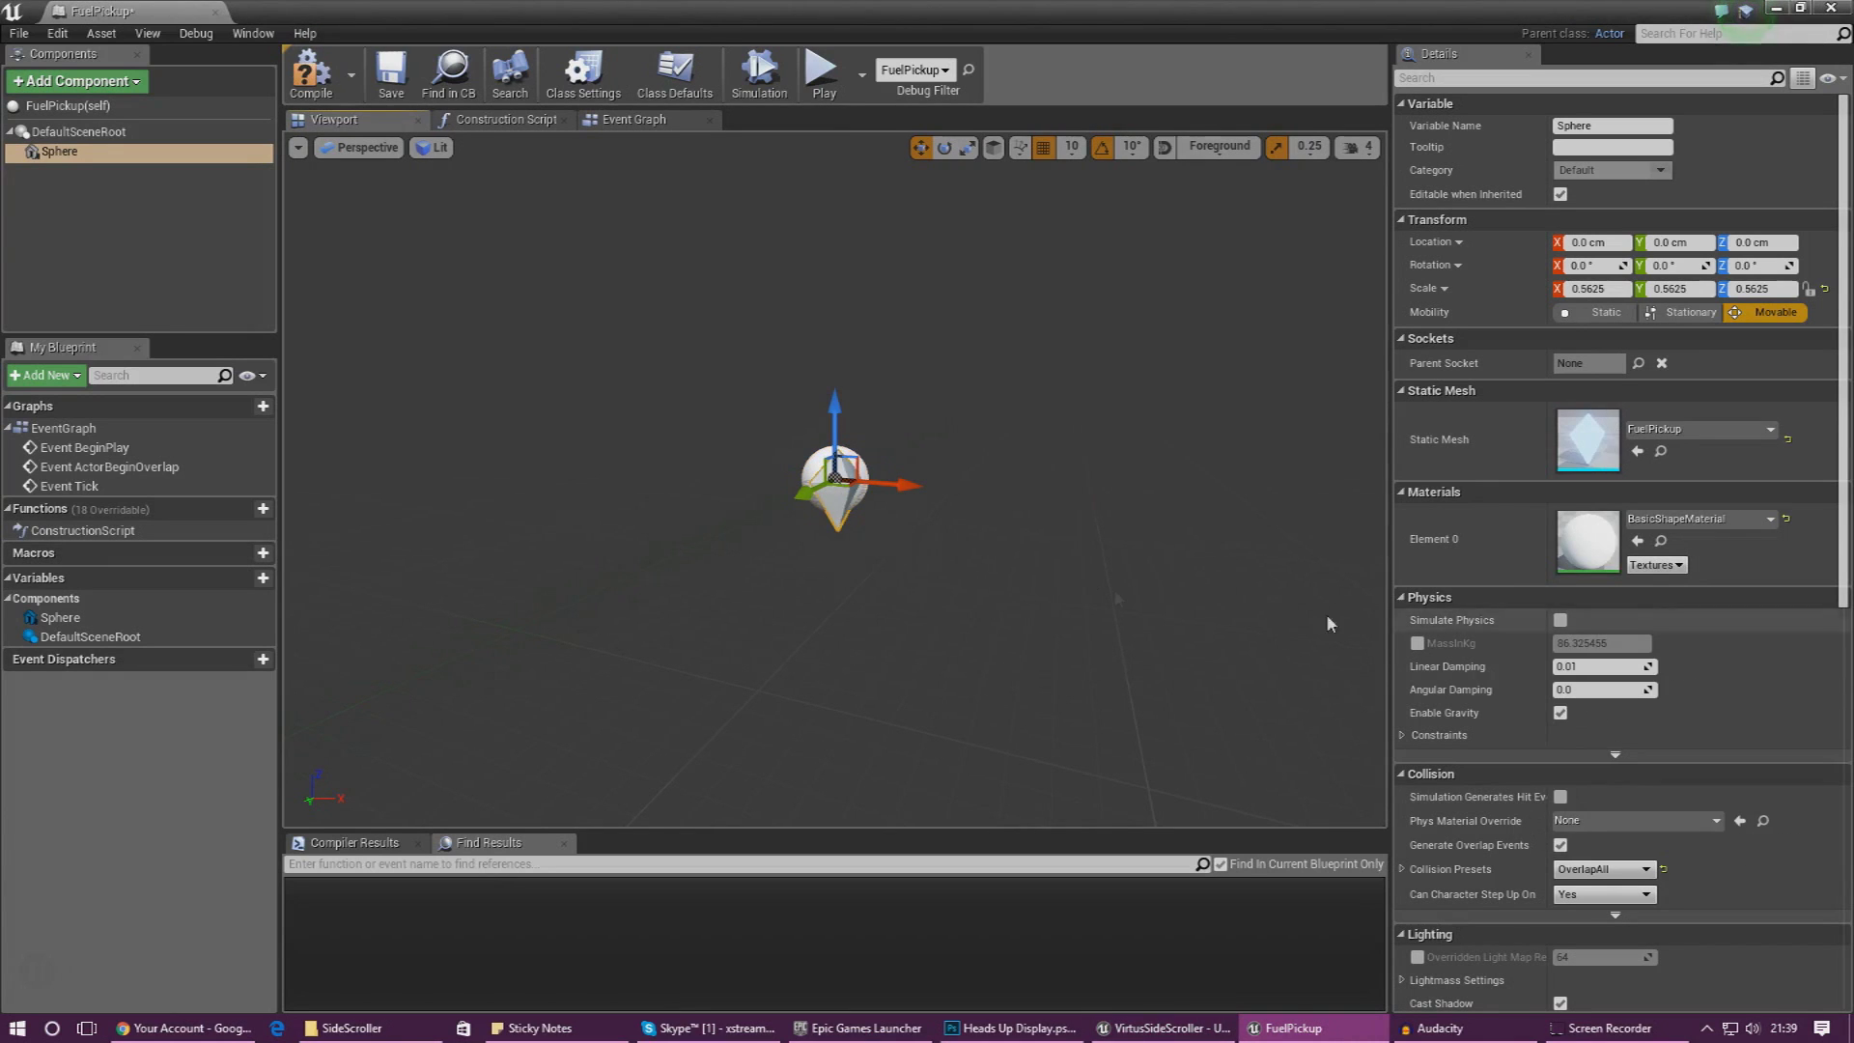
- Assign the FuelPickl material to the Sphere component and close the FuelPickup blueprint
mouse_move(1018, 560)
right_mouse_down()
mouse_move(995, 572)
mouse_move(1023, 576)
mouse_move(1018, 560)
right_mouse_up()
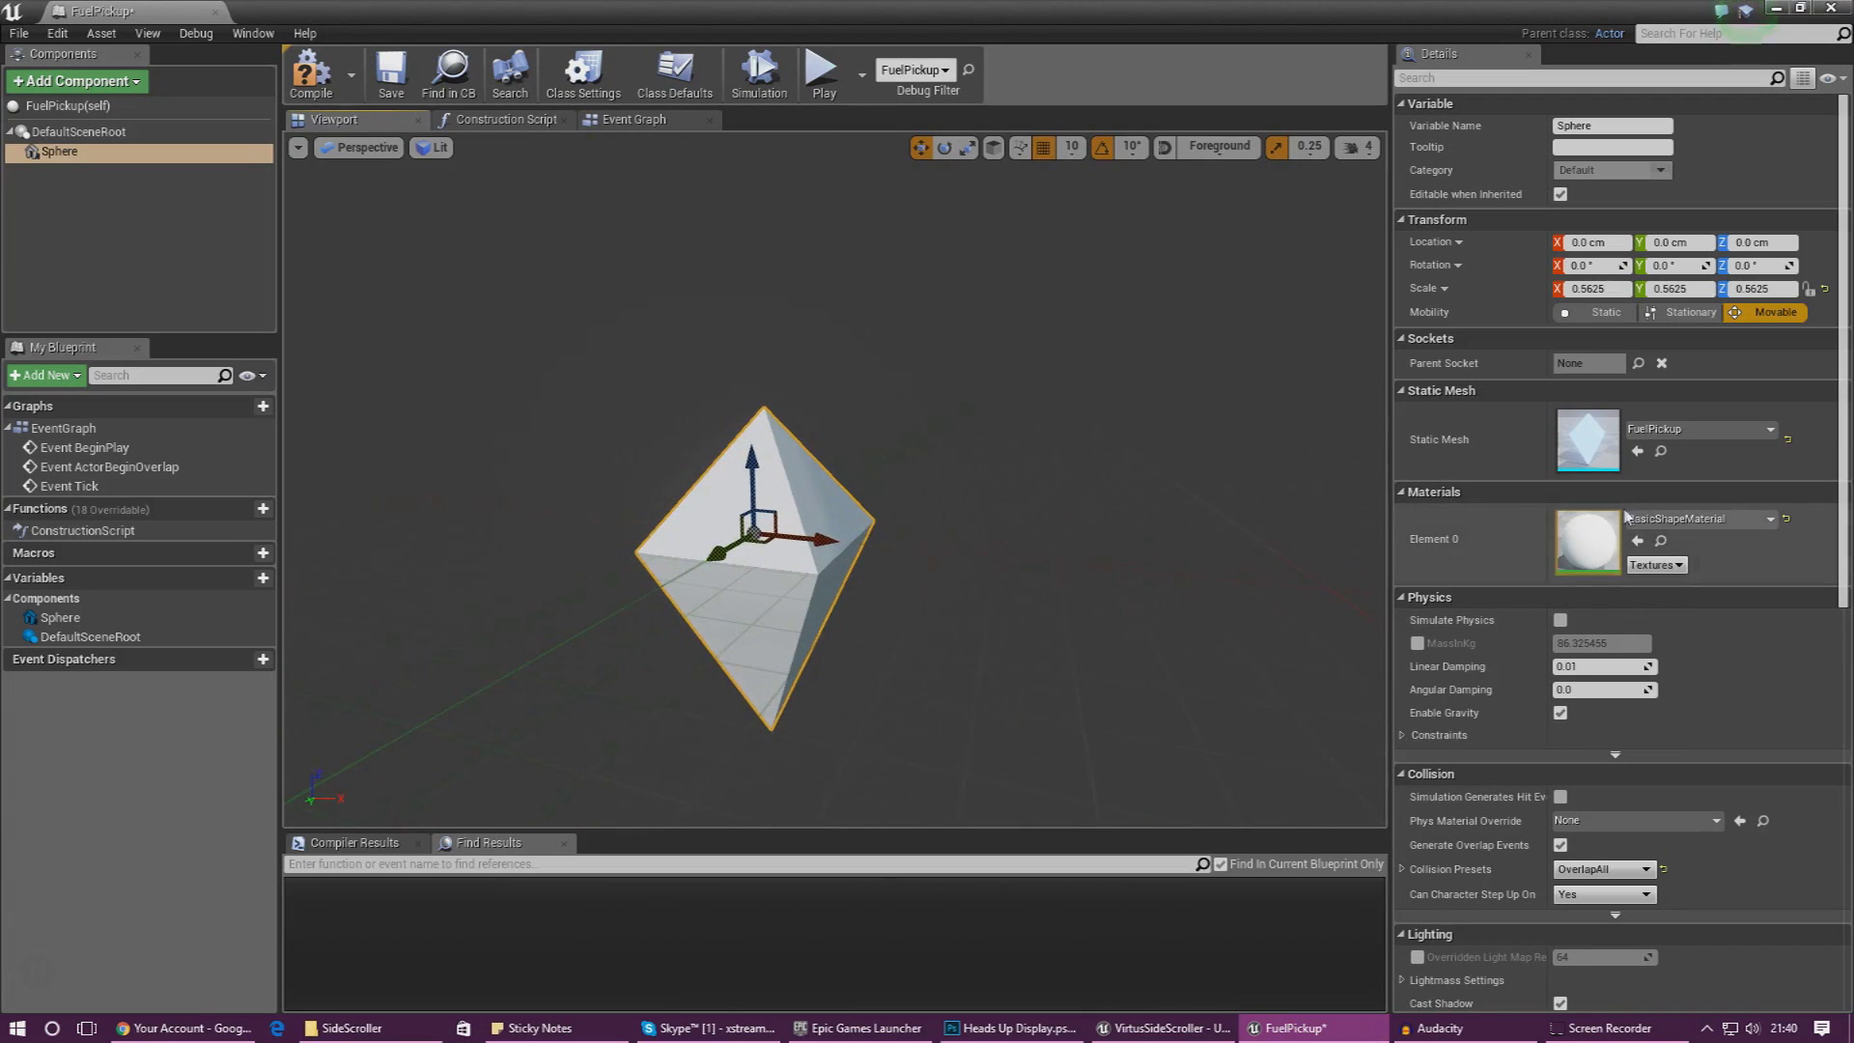
left_click(1657, 521)
type("fuel")
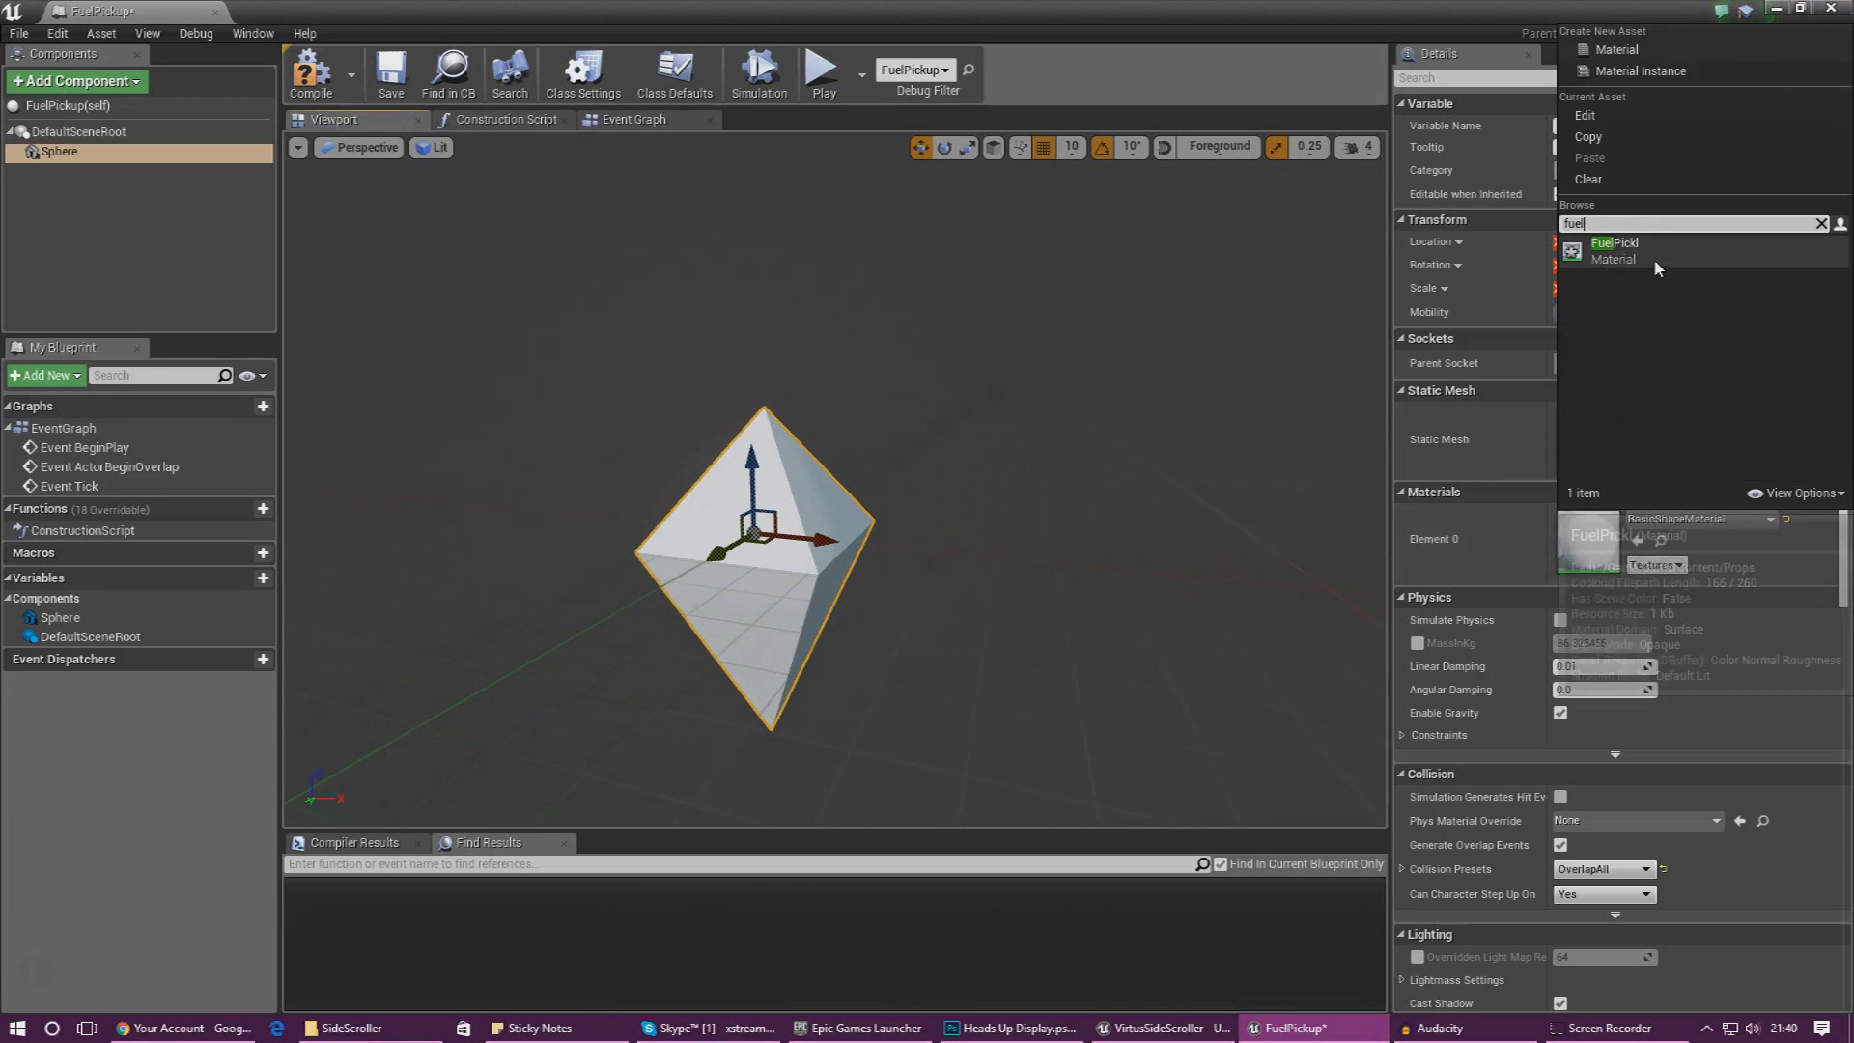
left_click(1615, 249)
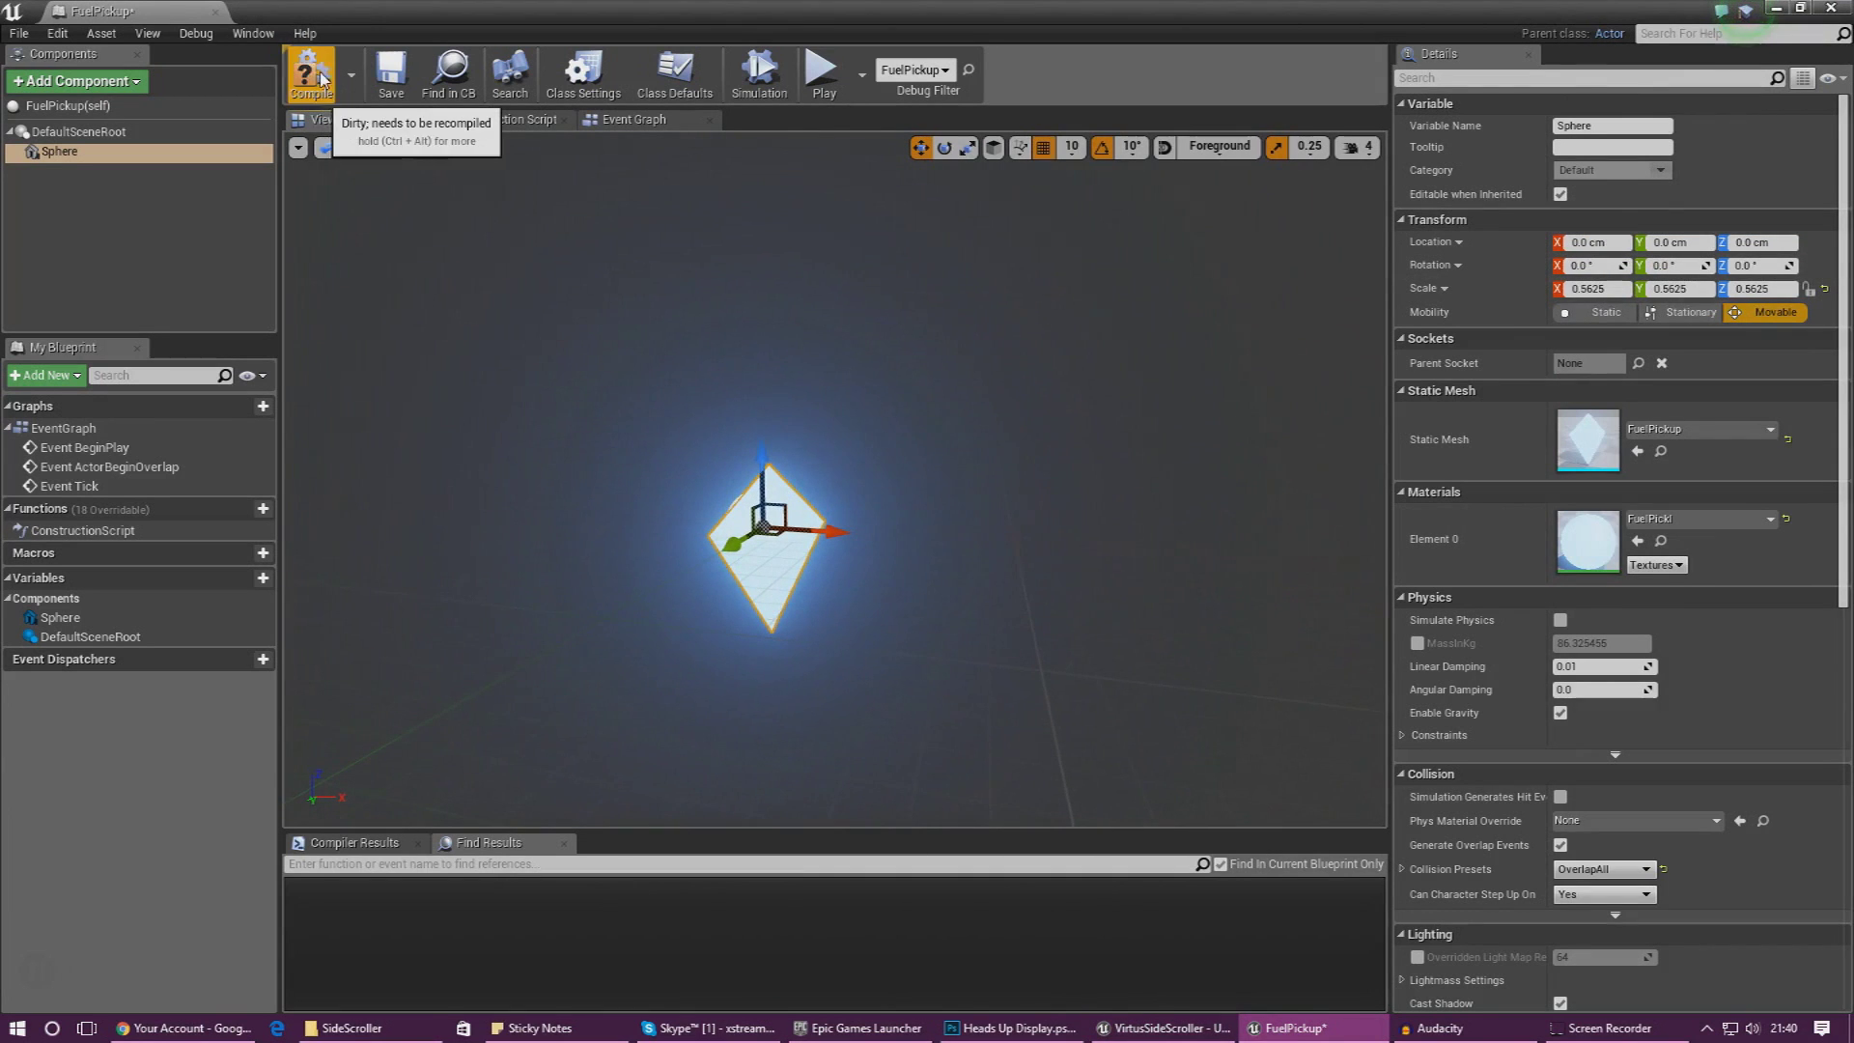
left_click(218, 13)
- Play the level, jump the character into the fuel pickup to test collecting it, and stop the session
key("s")
right_click_drag(804, 439, 761, 447)
key("w")
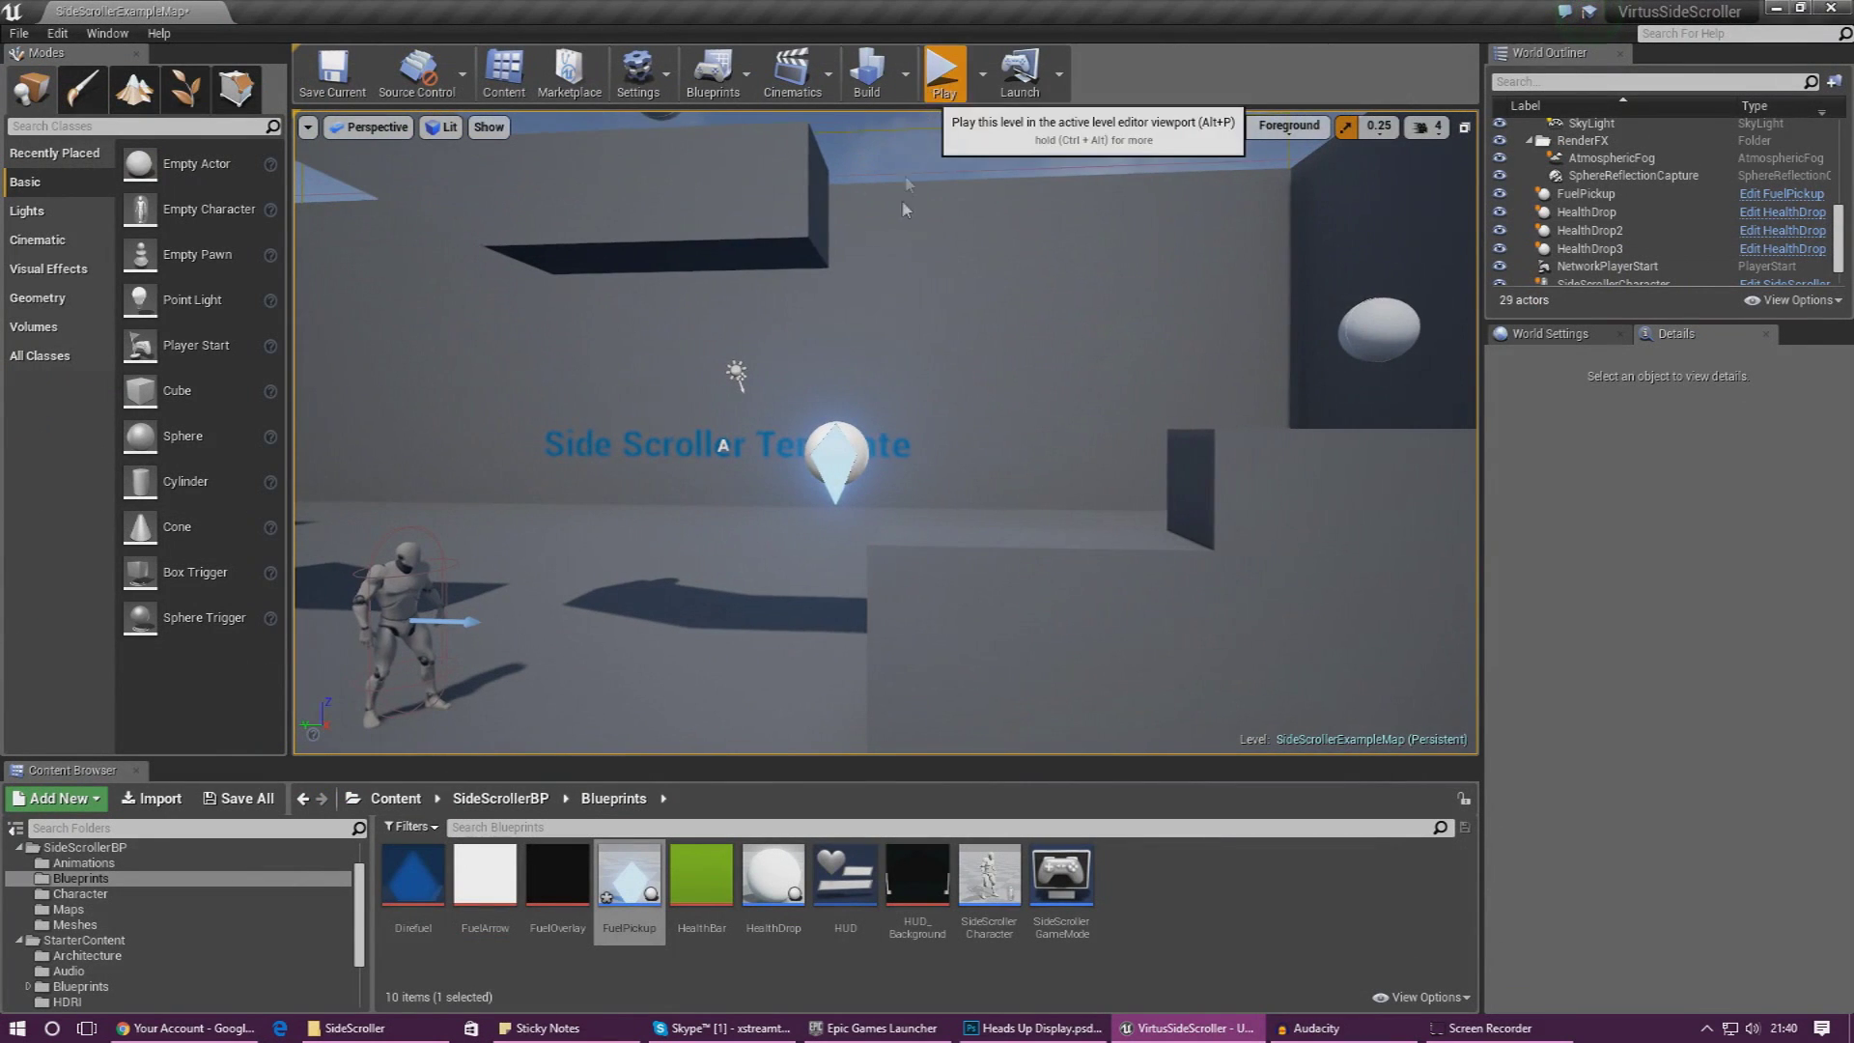
left_click(943, 70)
key("a")
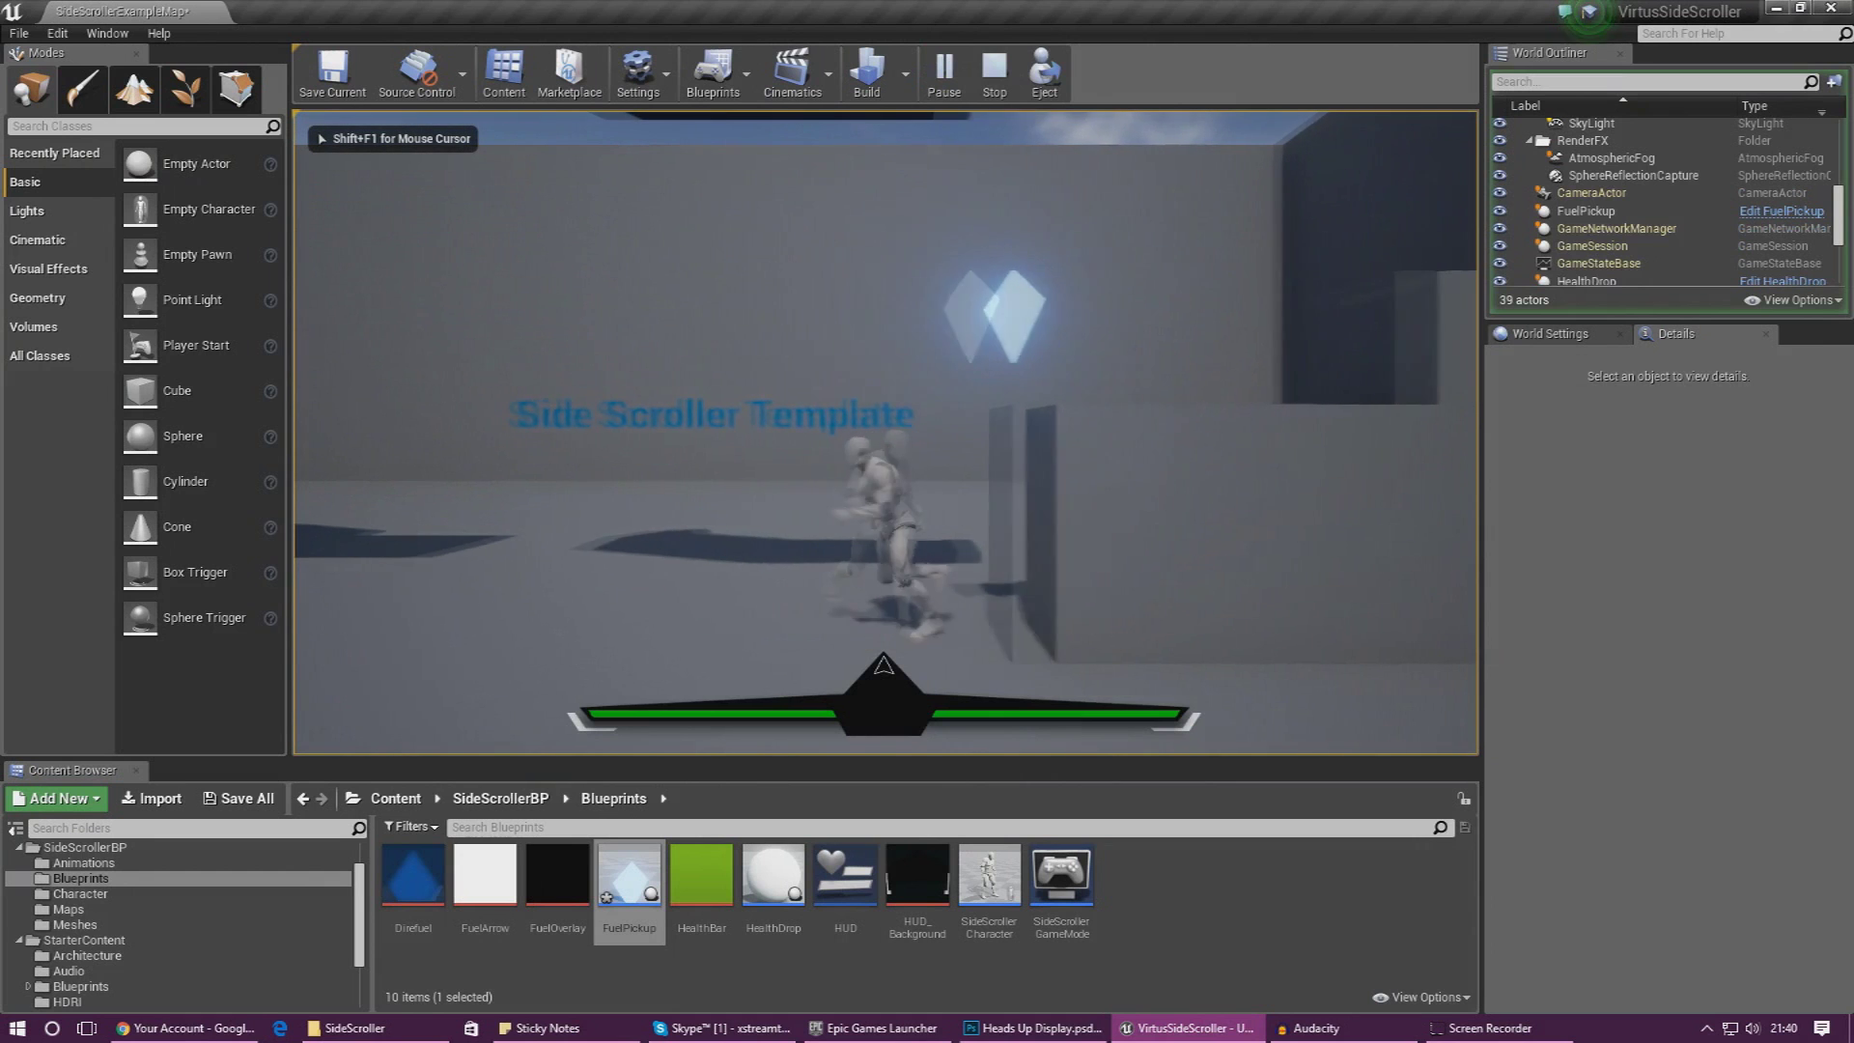
key("d")
key("space")
key("a")
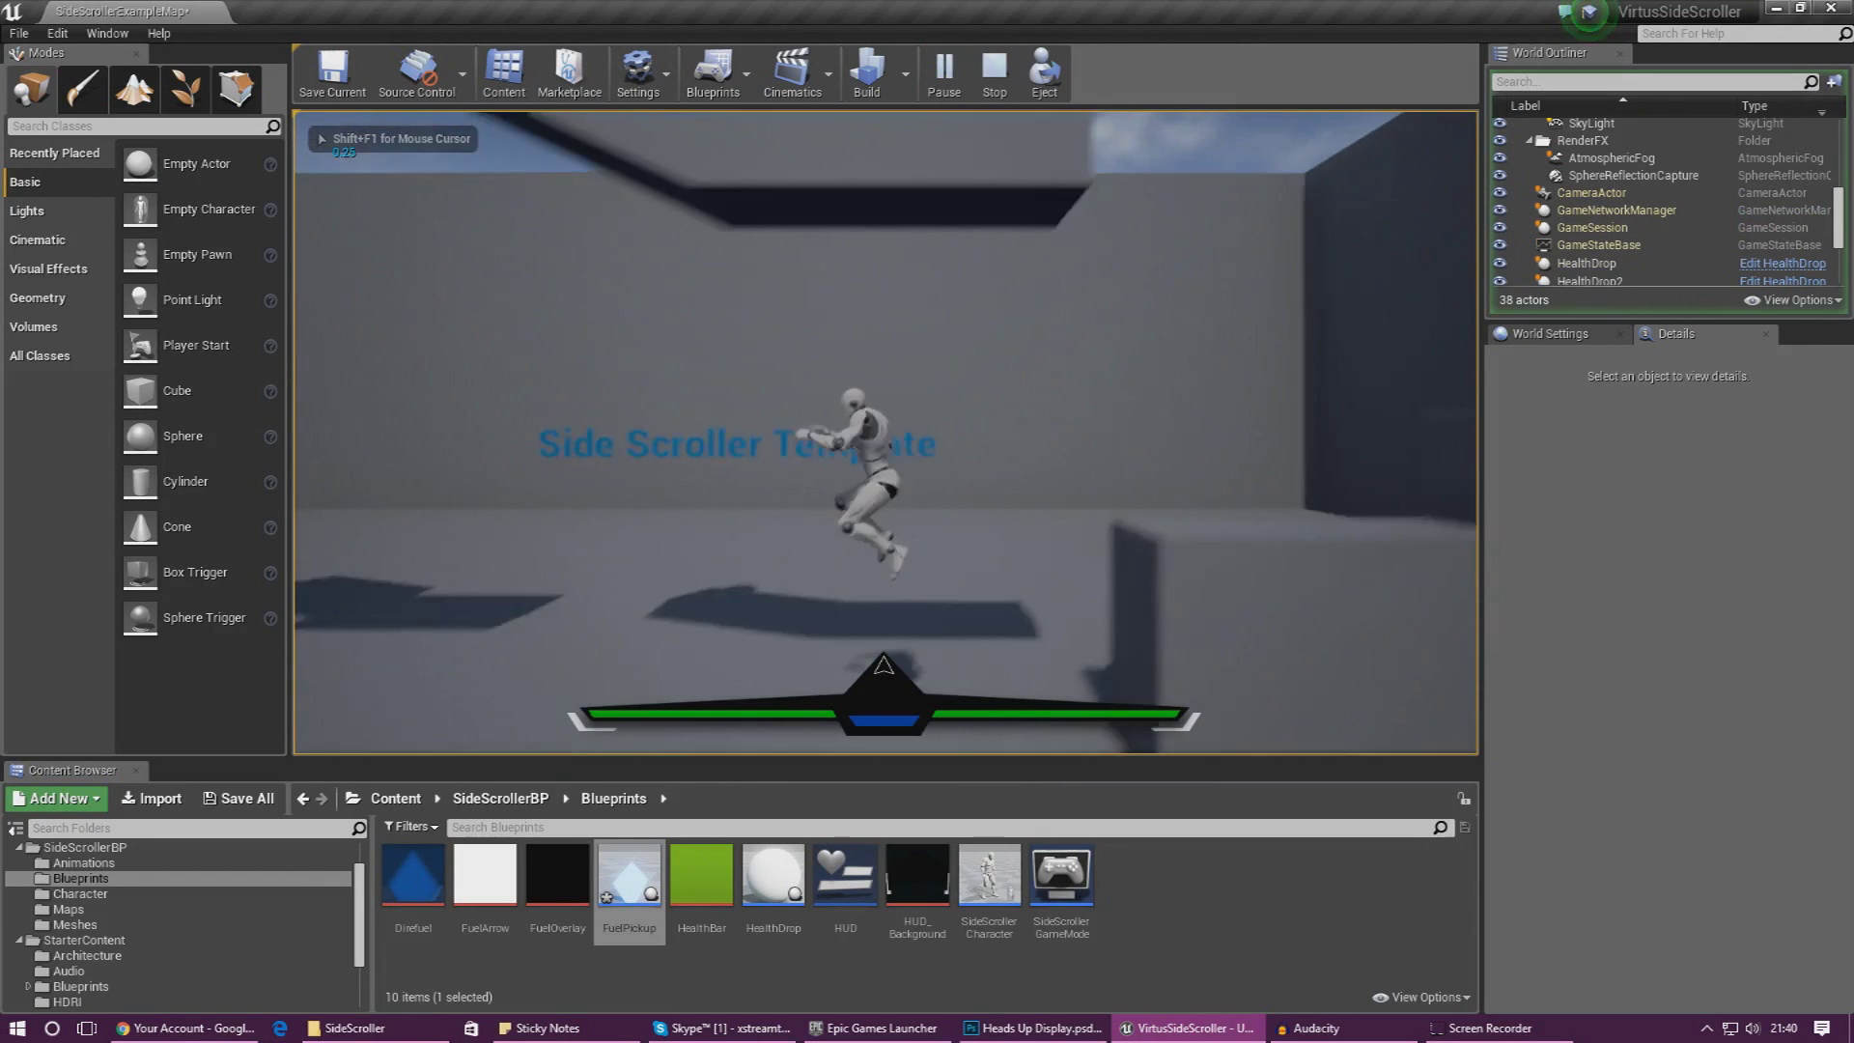
key("d")
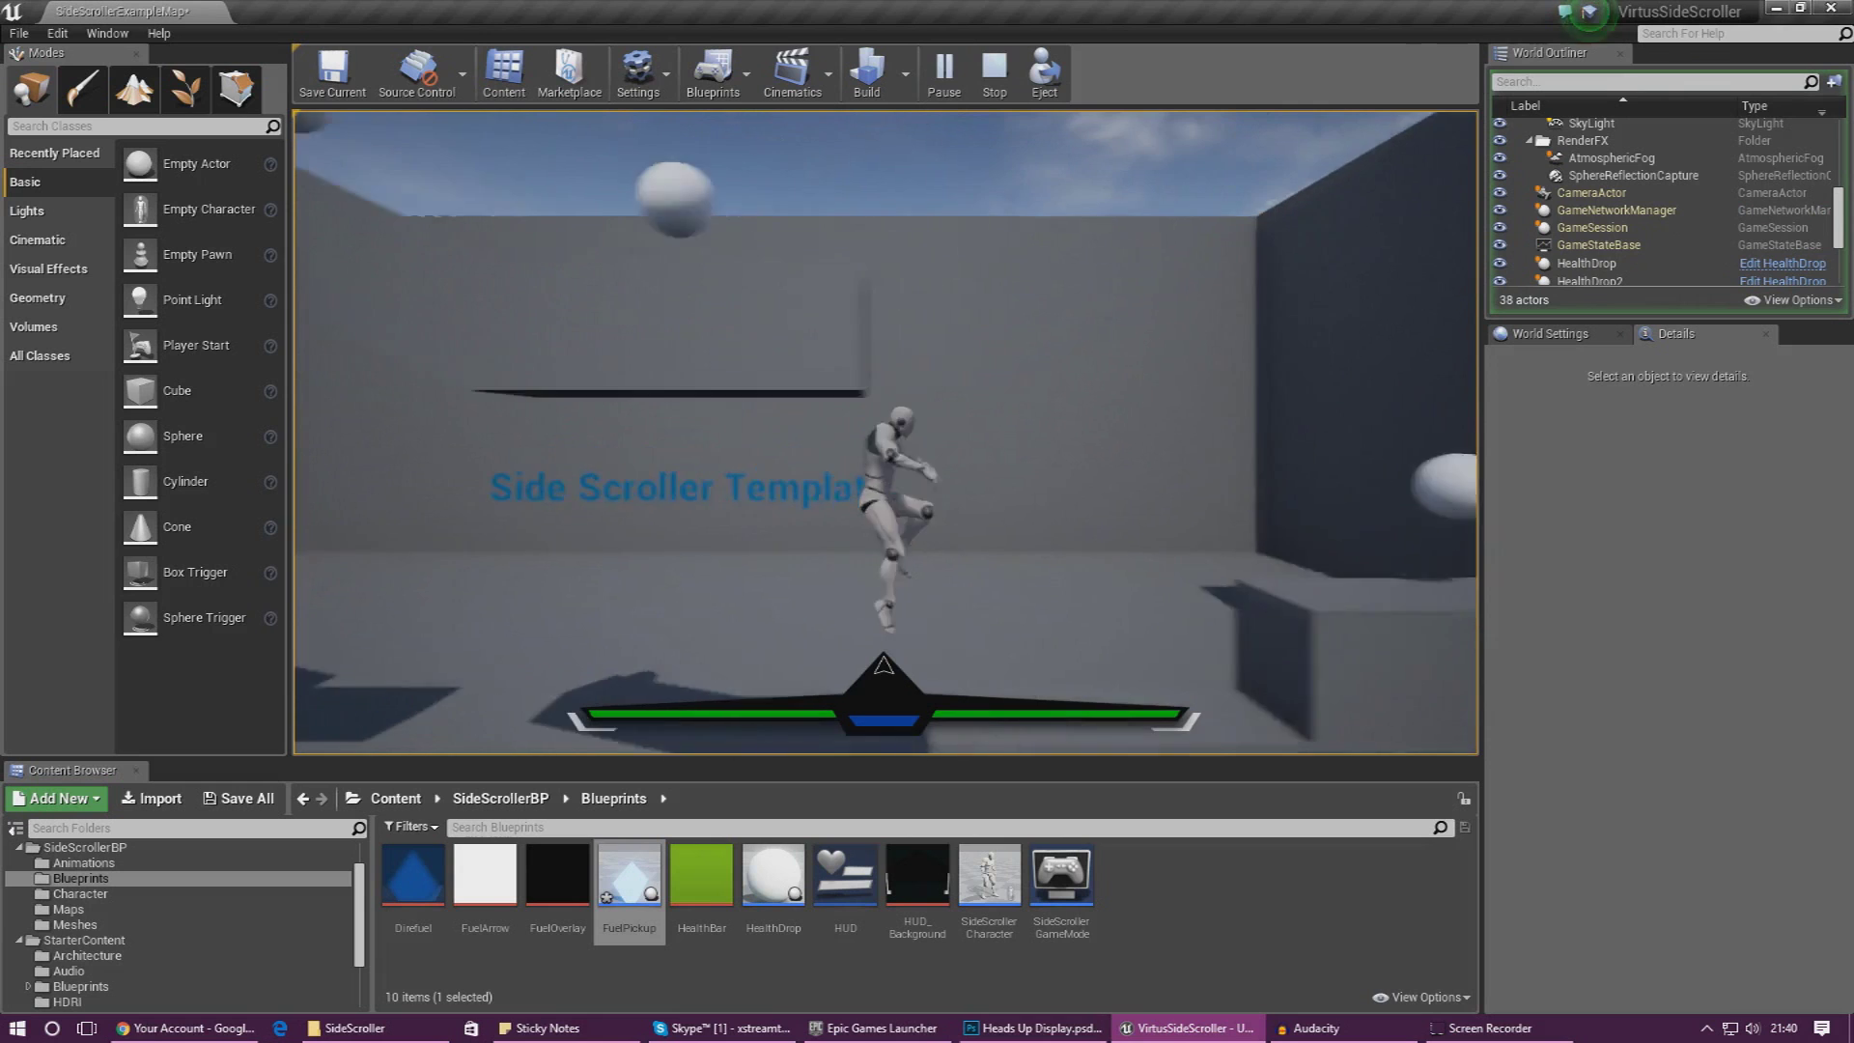
key("Escape")
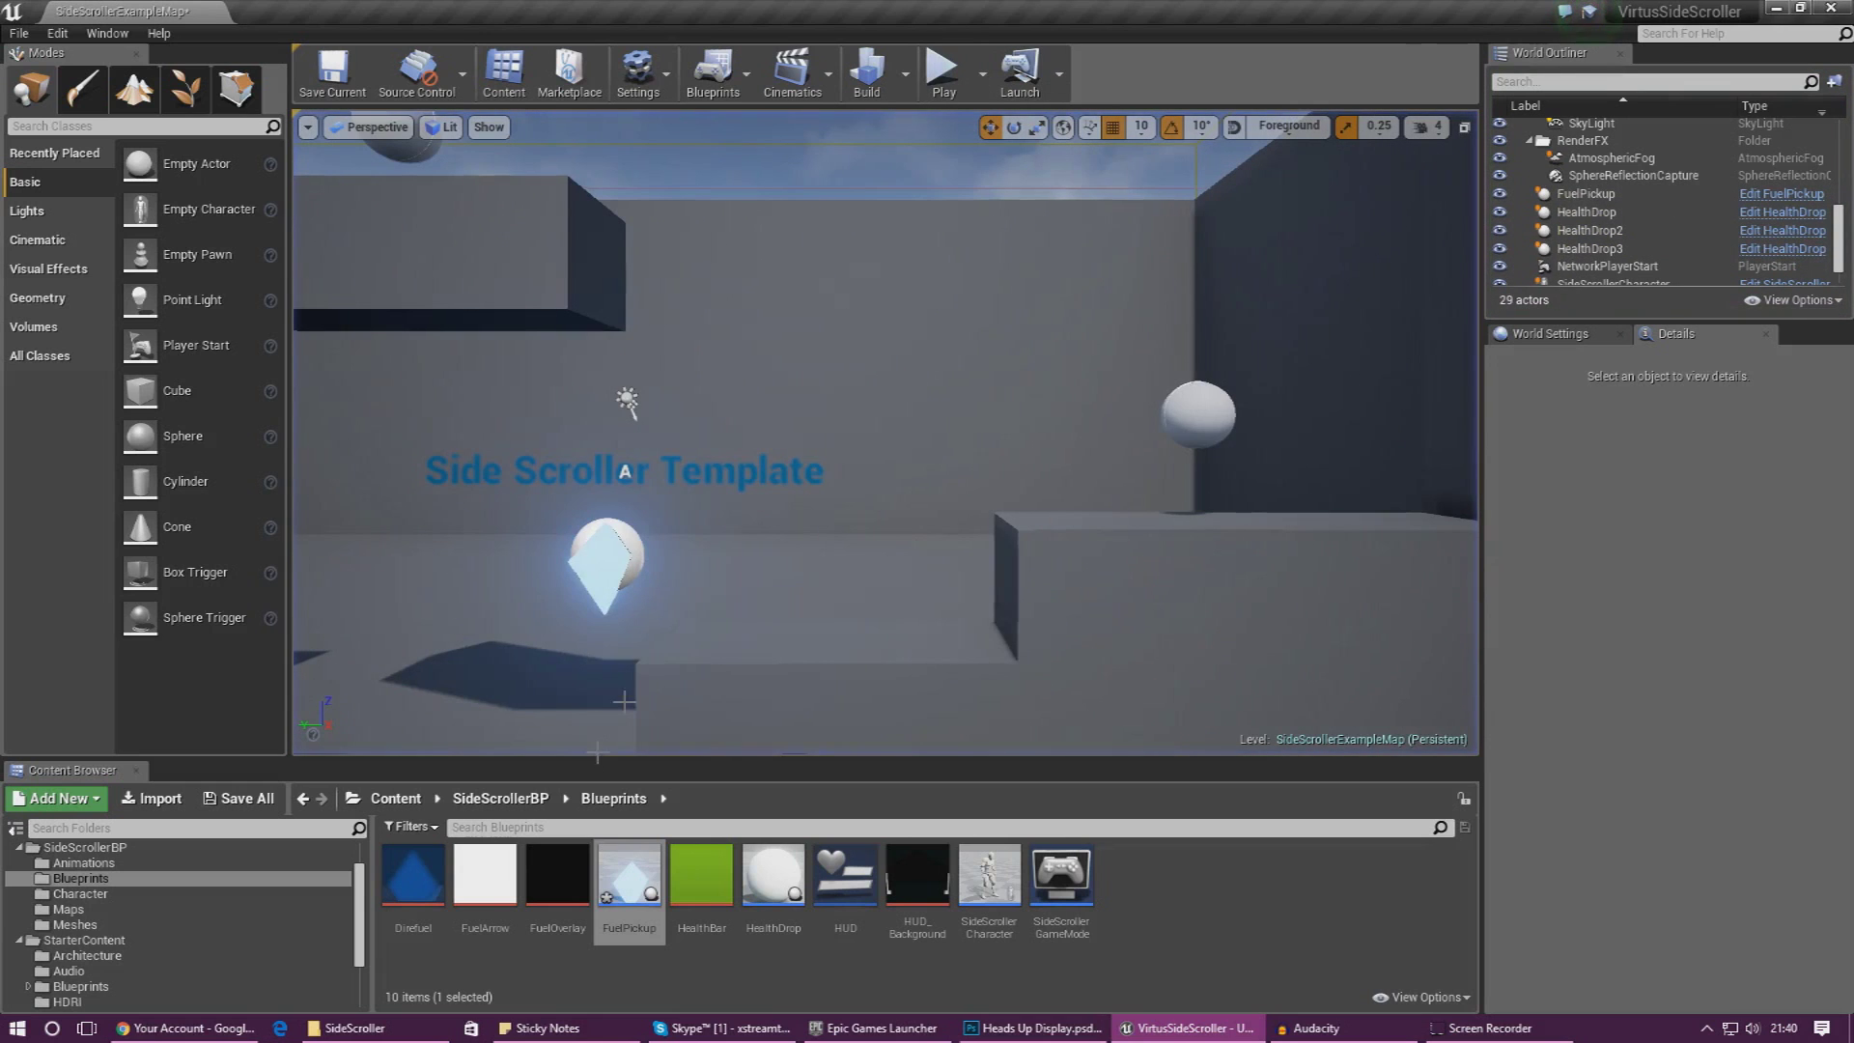
- Reopen the FuelPickup blueprint and add a Rotating Movement component
double_click(633, 874)
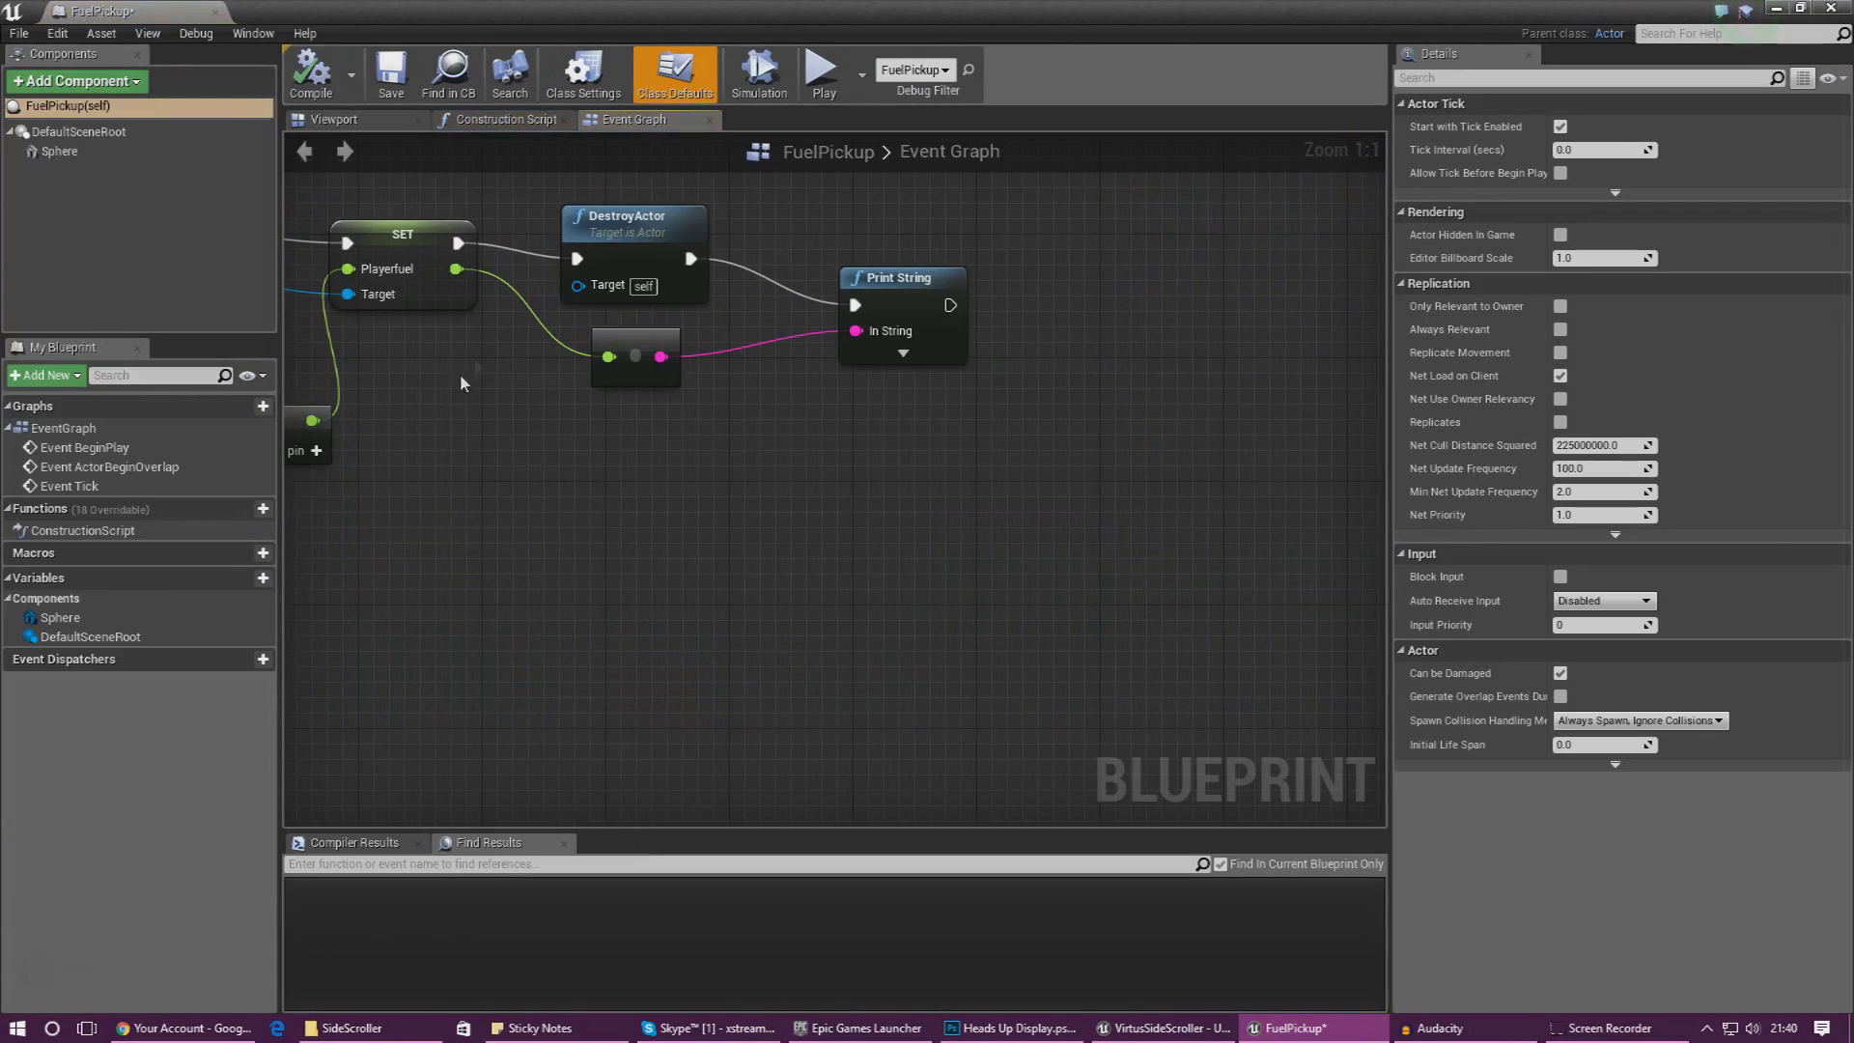
left_click(107, 81)
type("rotat")
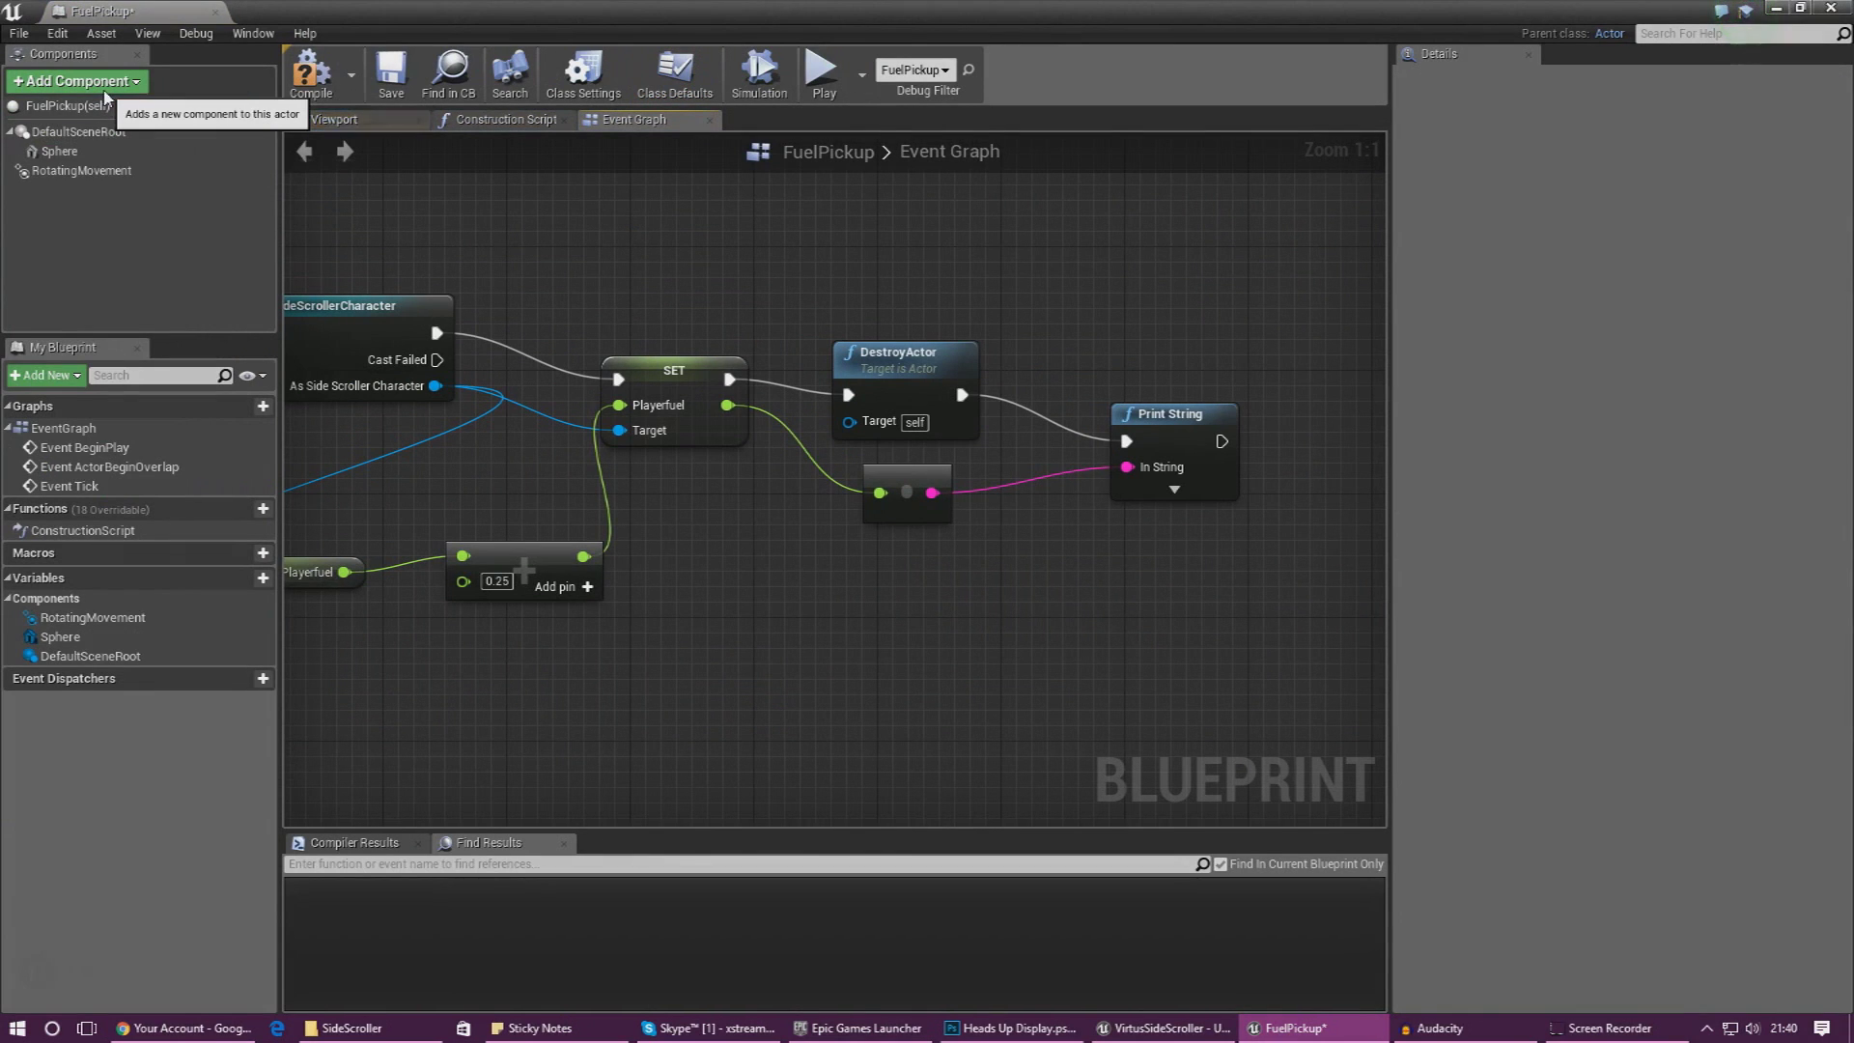
key("Return")
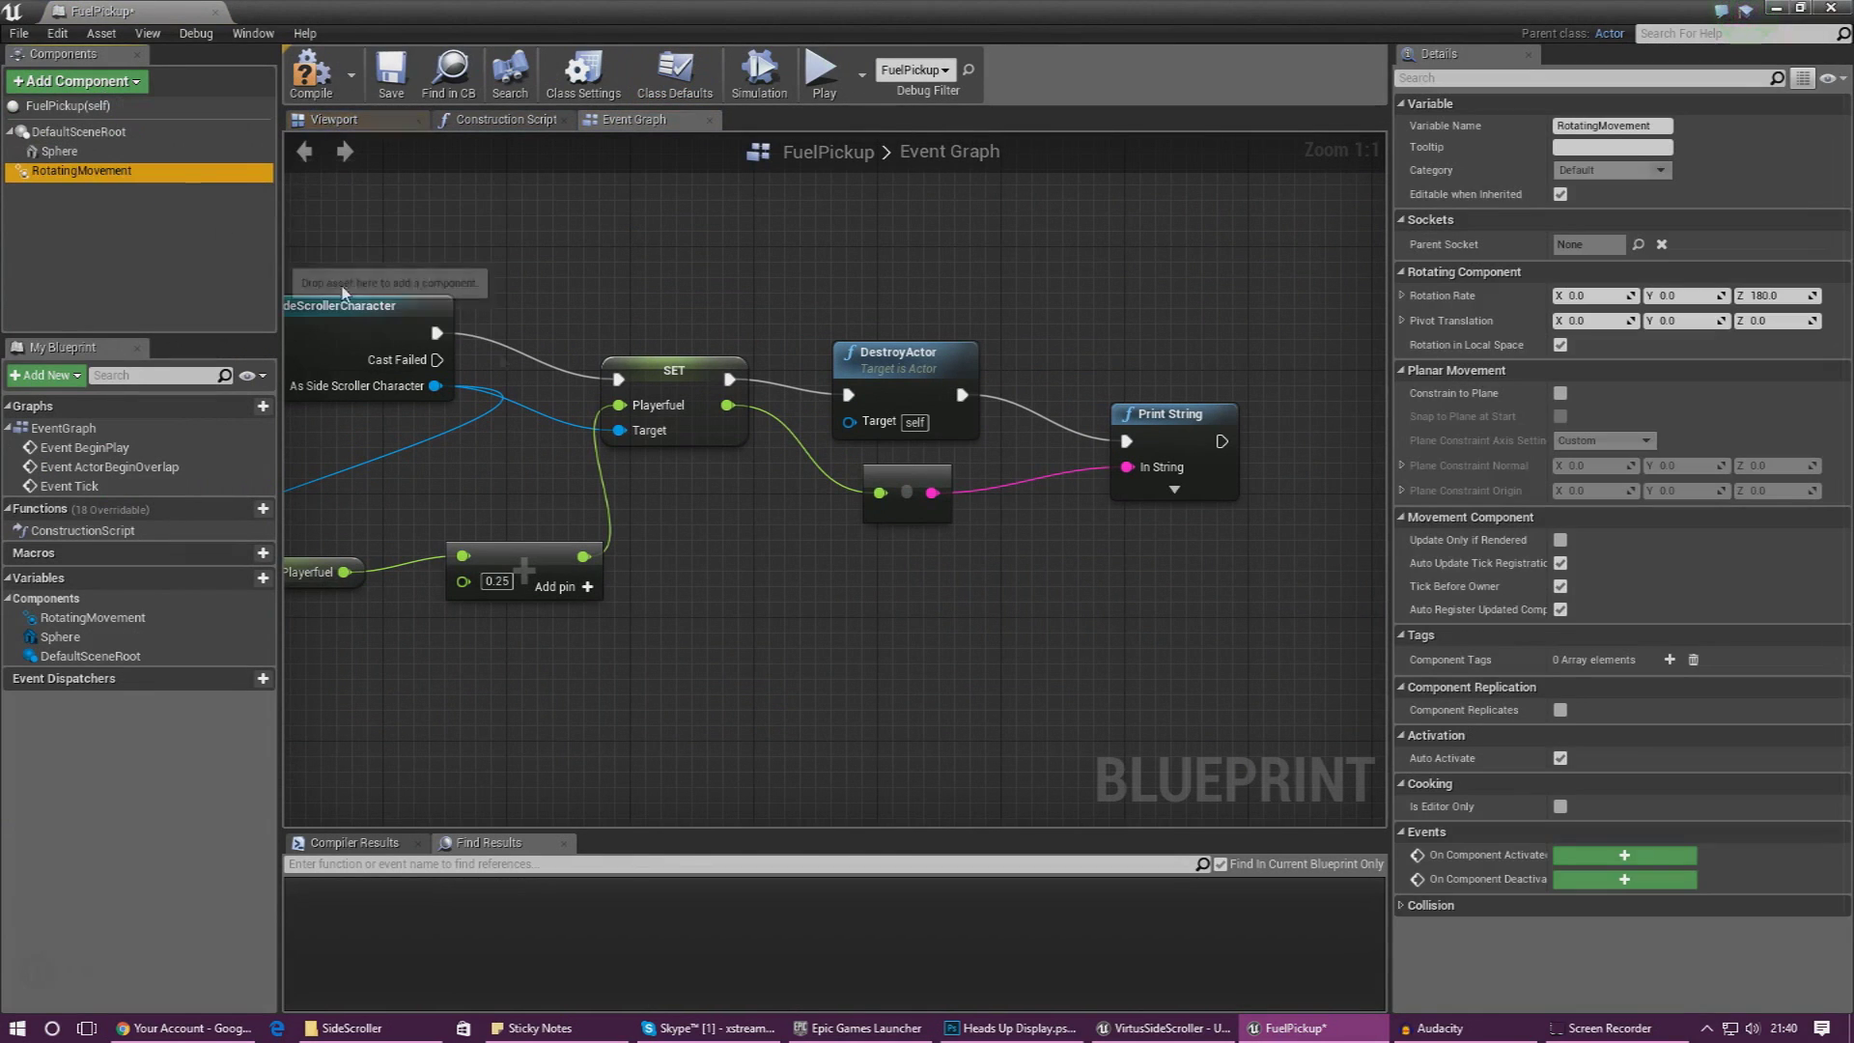
left_click_drag(570, 372, 618, 379)
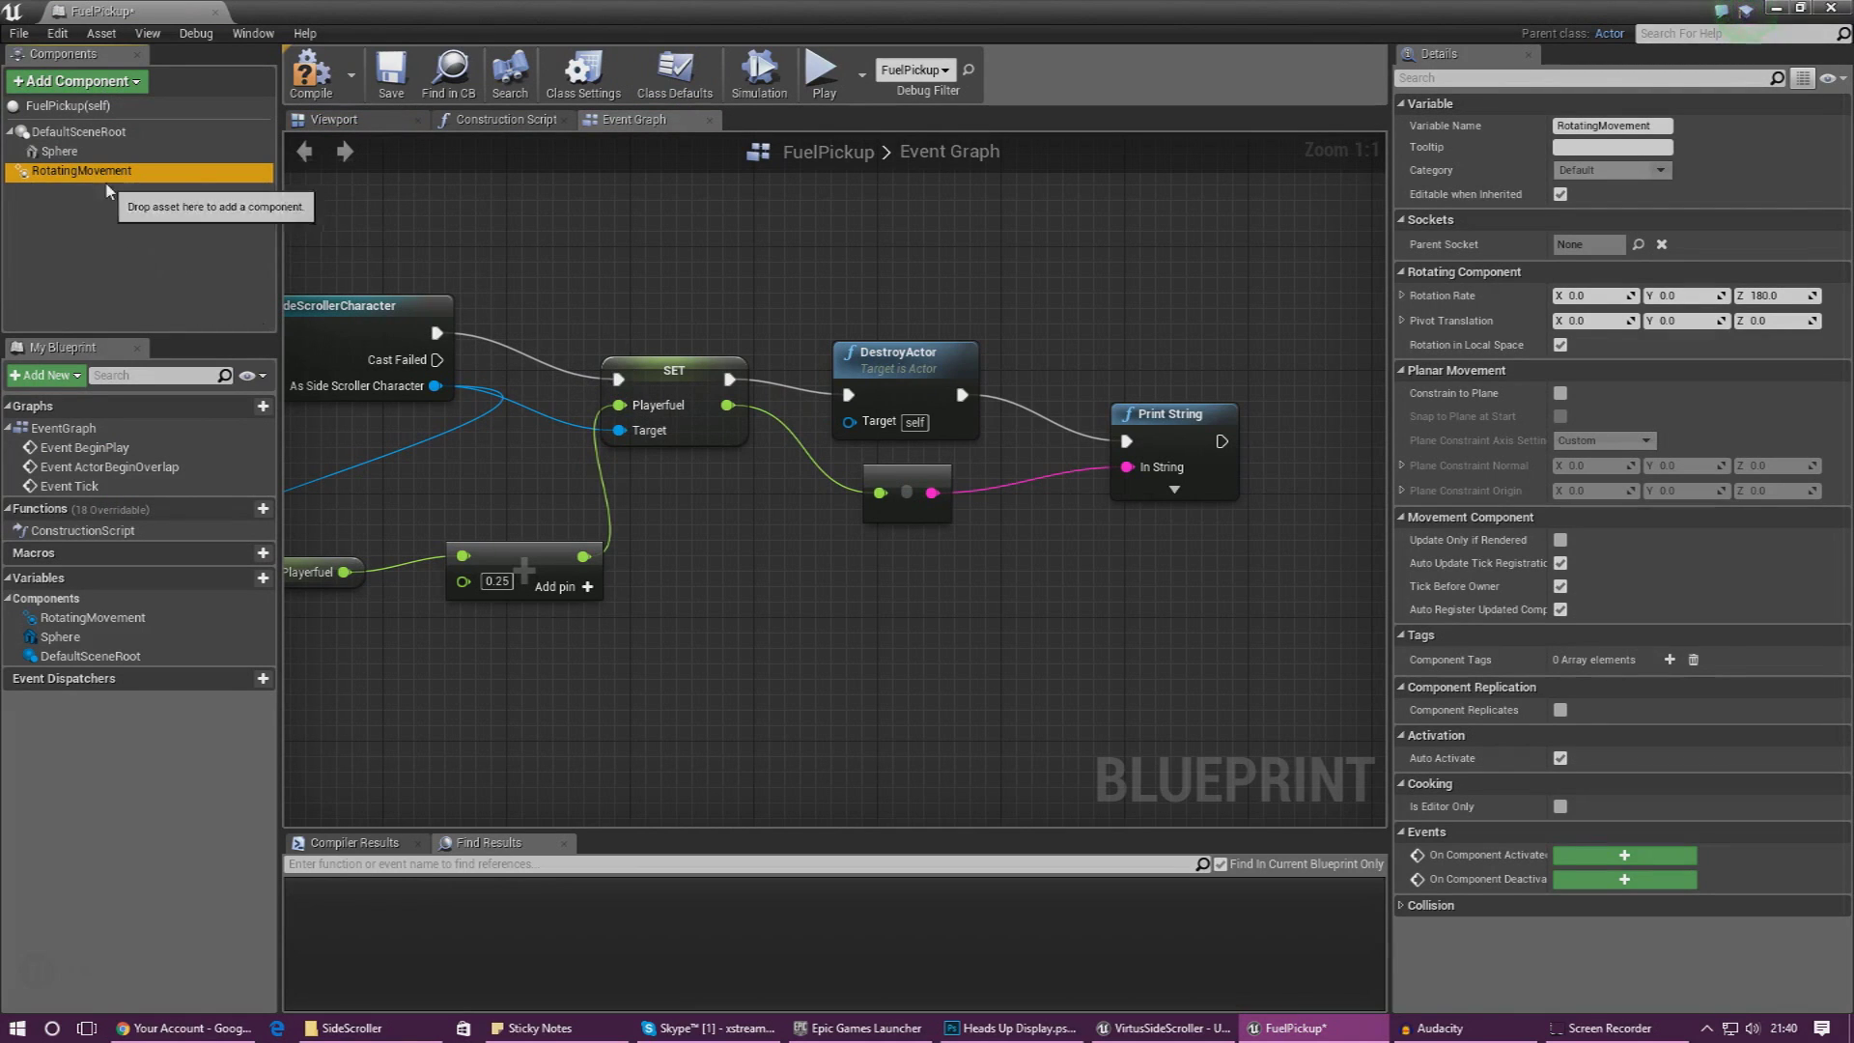
- Look up Rotating Movement in the component search and open the existing RotatingMovement component's Z rotation rate
left_click(83, 83)
type("rotating")
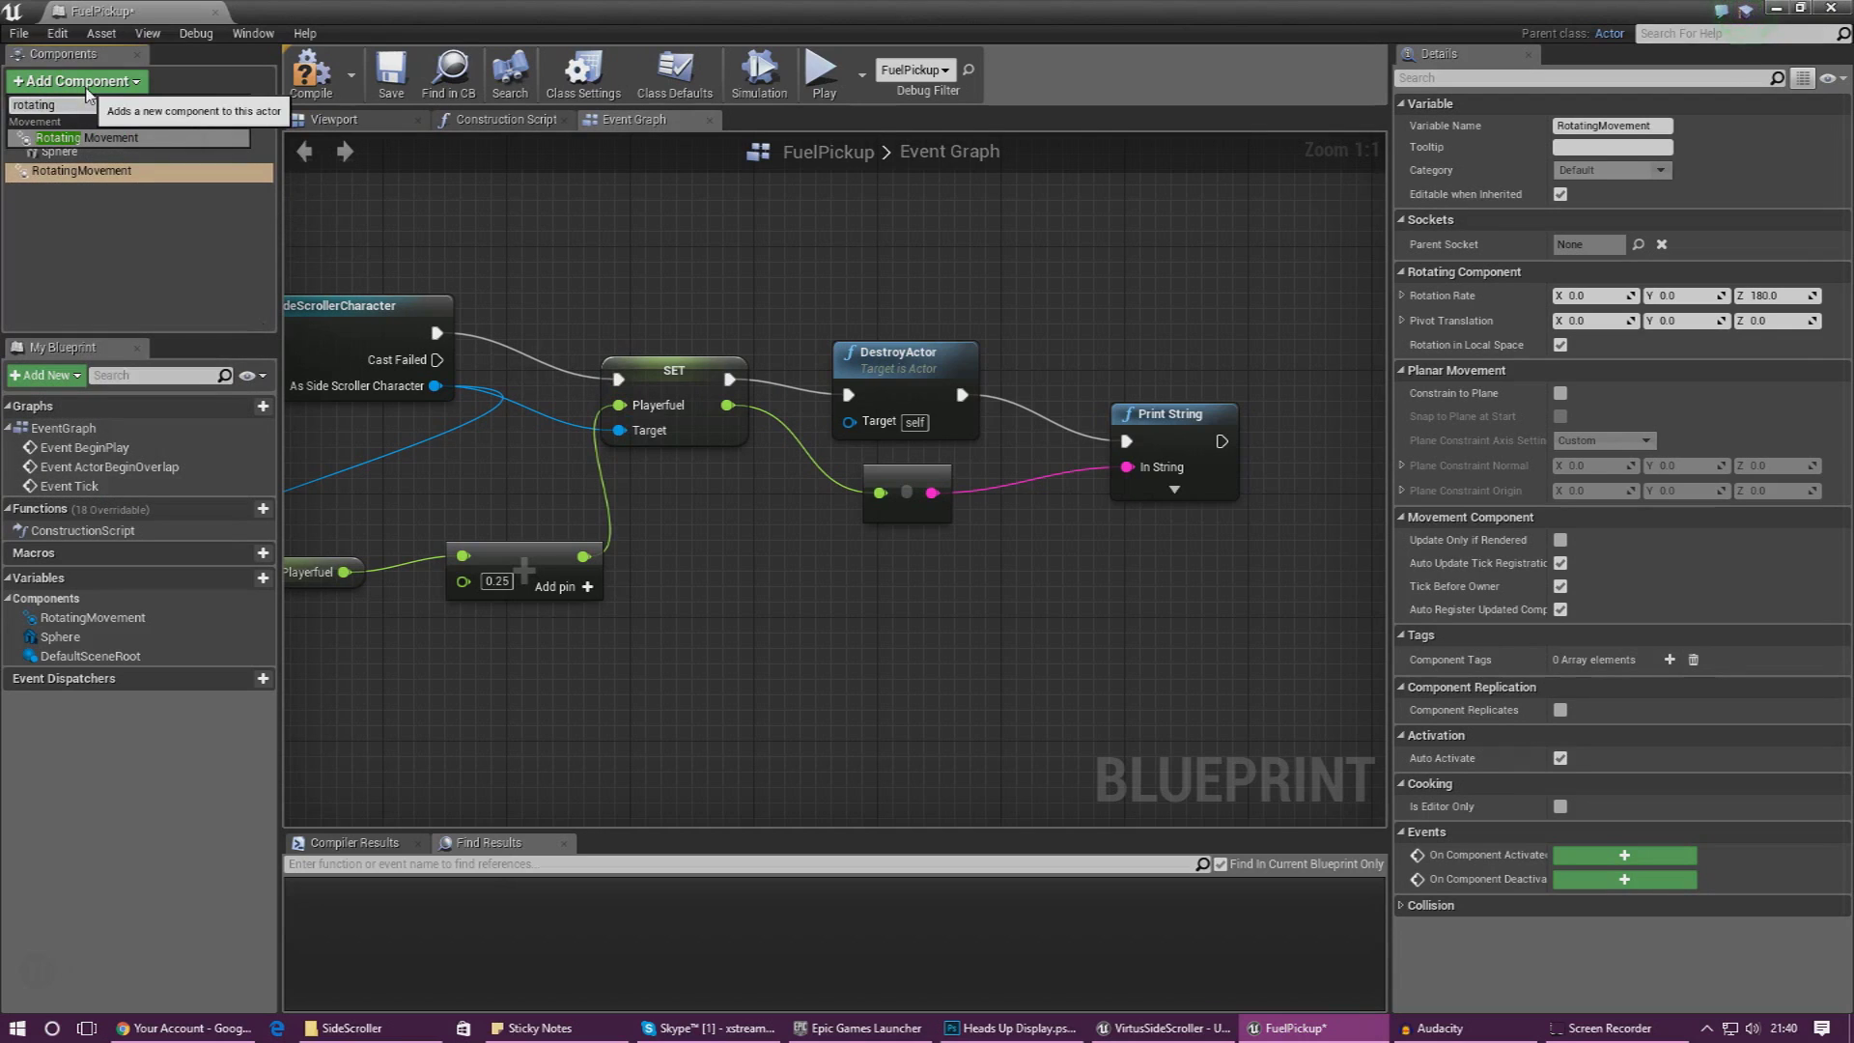
left_click(134, 176)
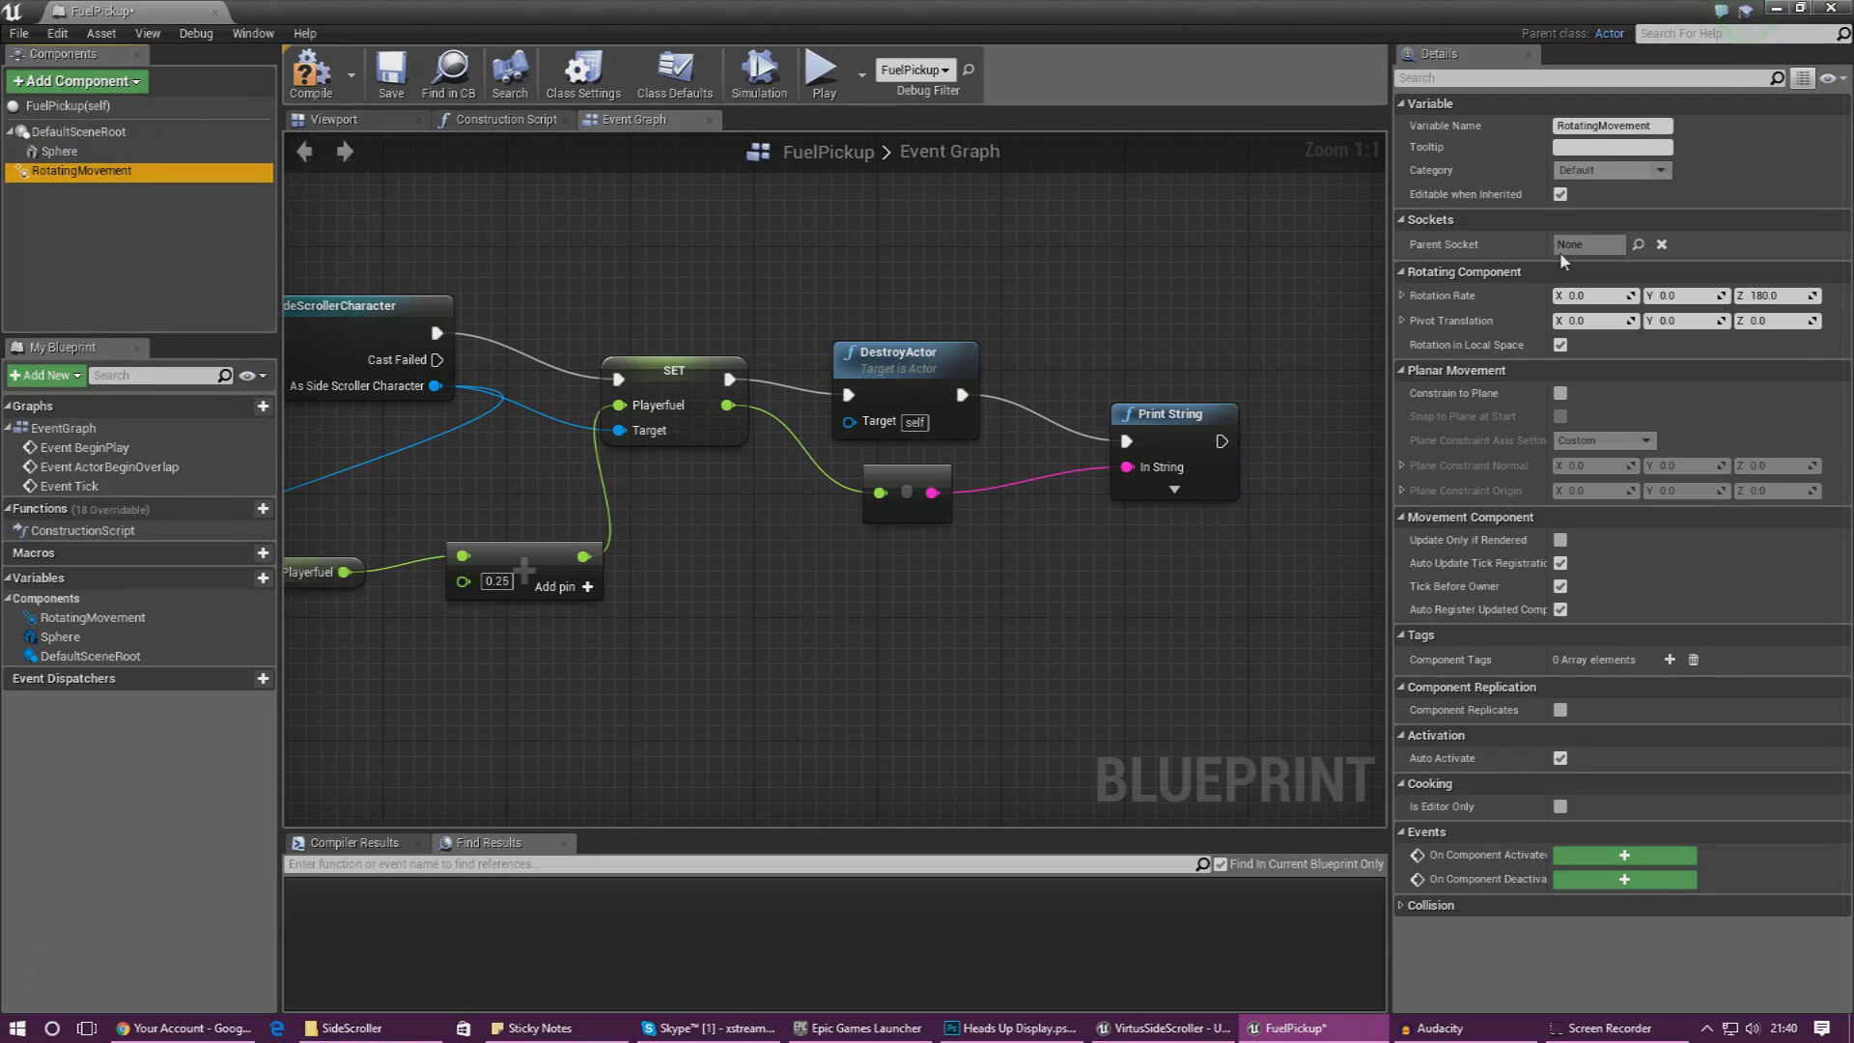
left_click(1775, 295)
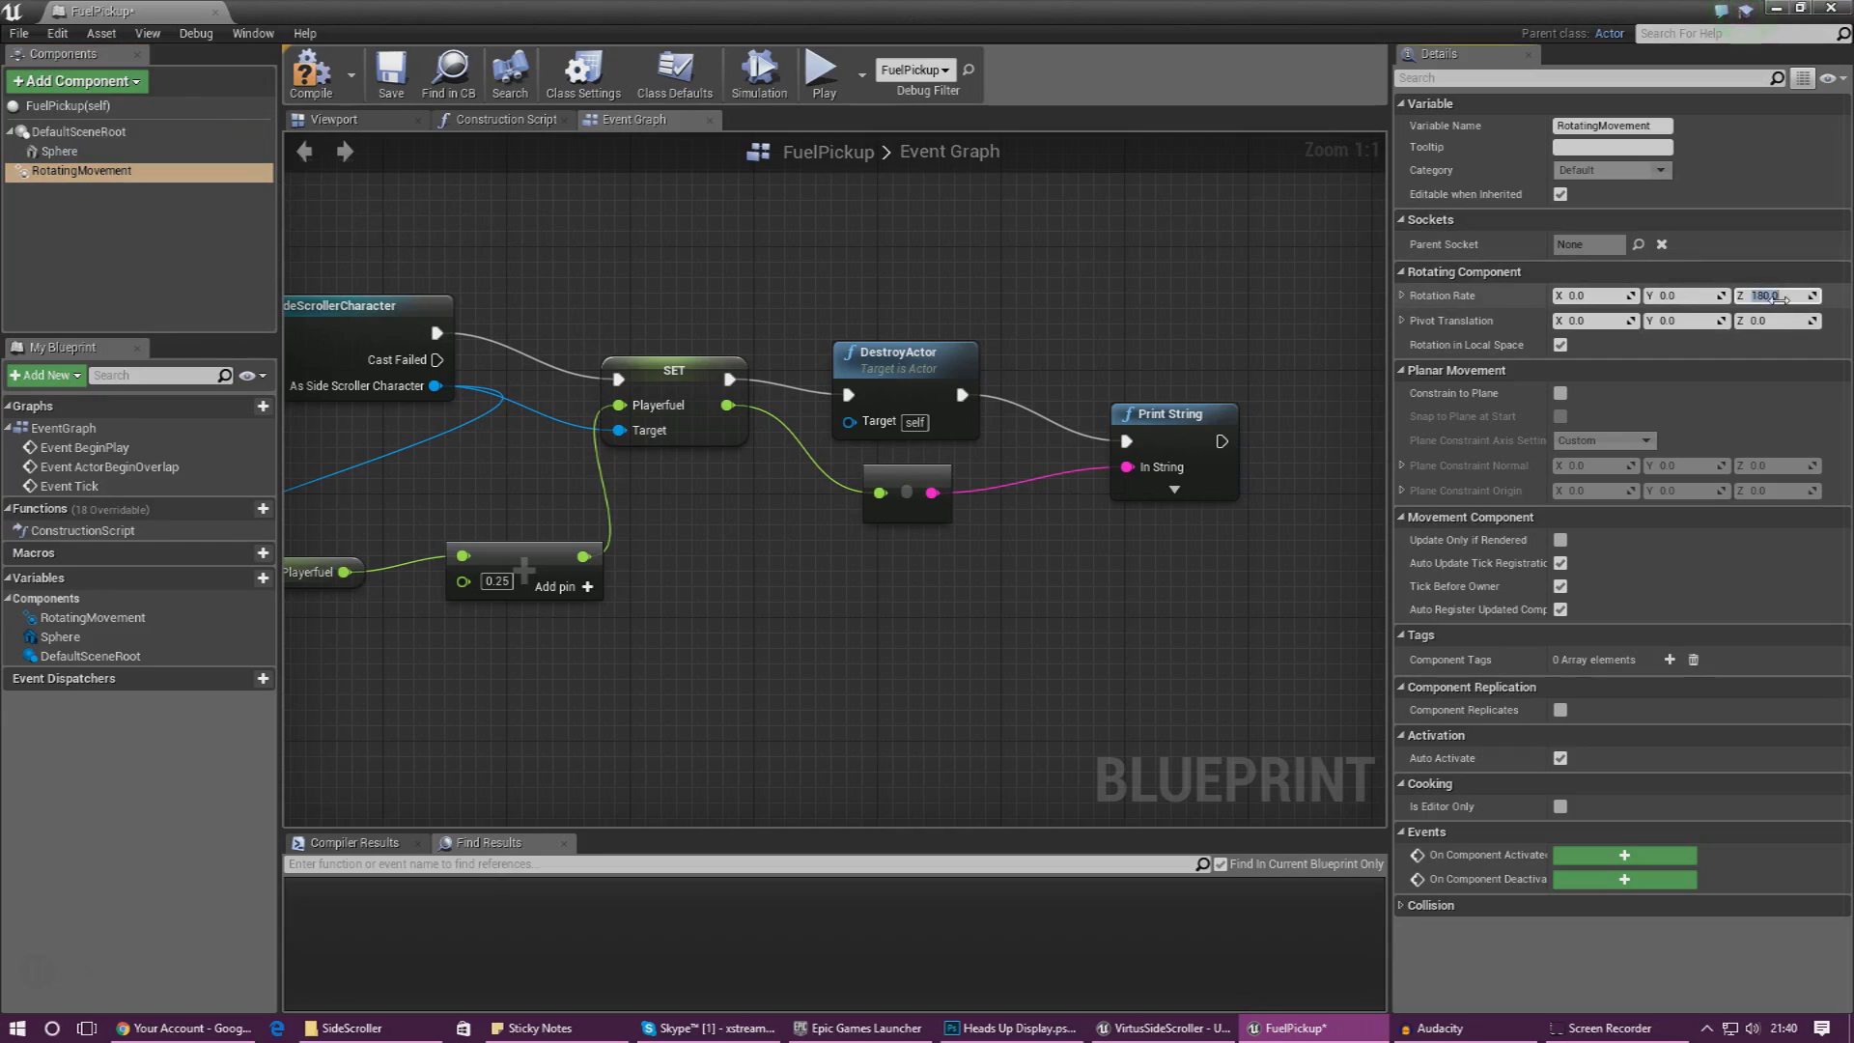
- Move the FuelPickup blueprint window aside and play the level to check the pickup's rotation
left_click_drag(1140, 12, 1853, 186)
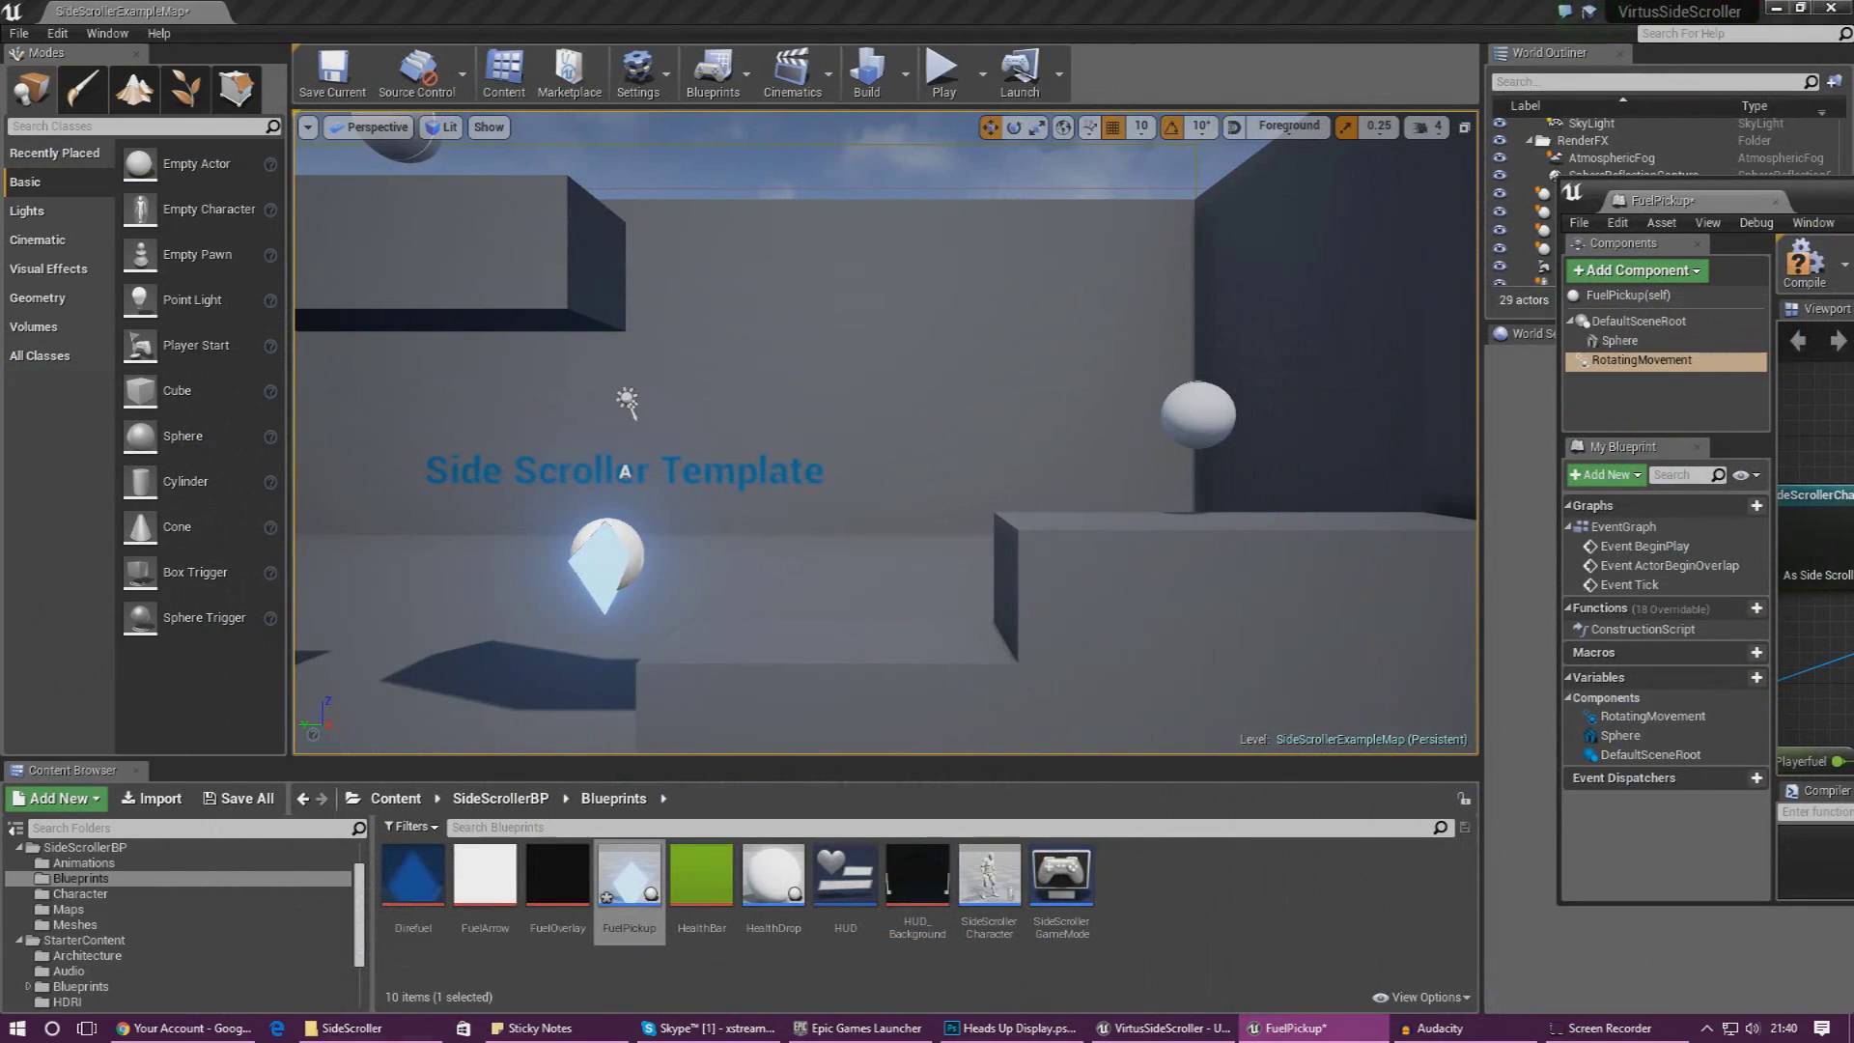
left_click(957, 73)
left_click(960, 268)
key("d")
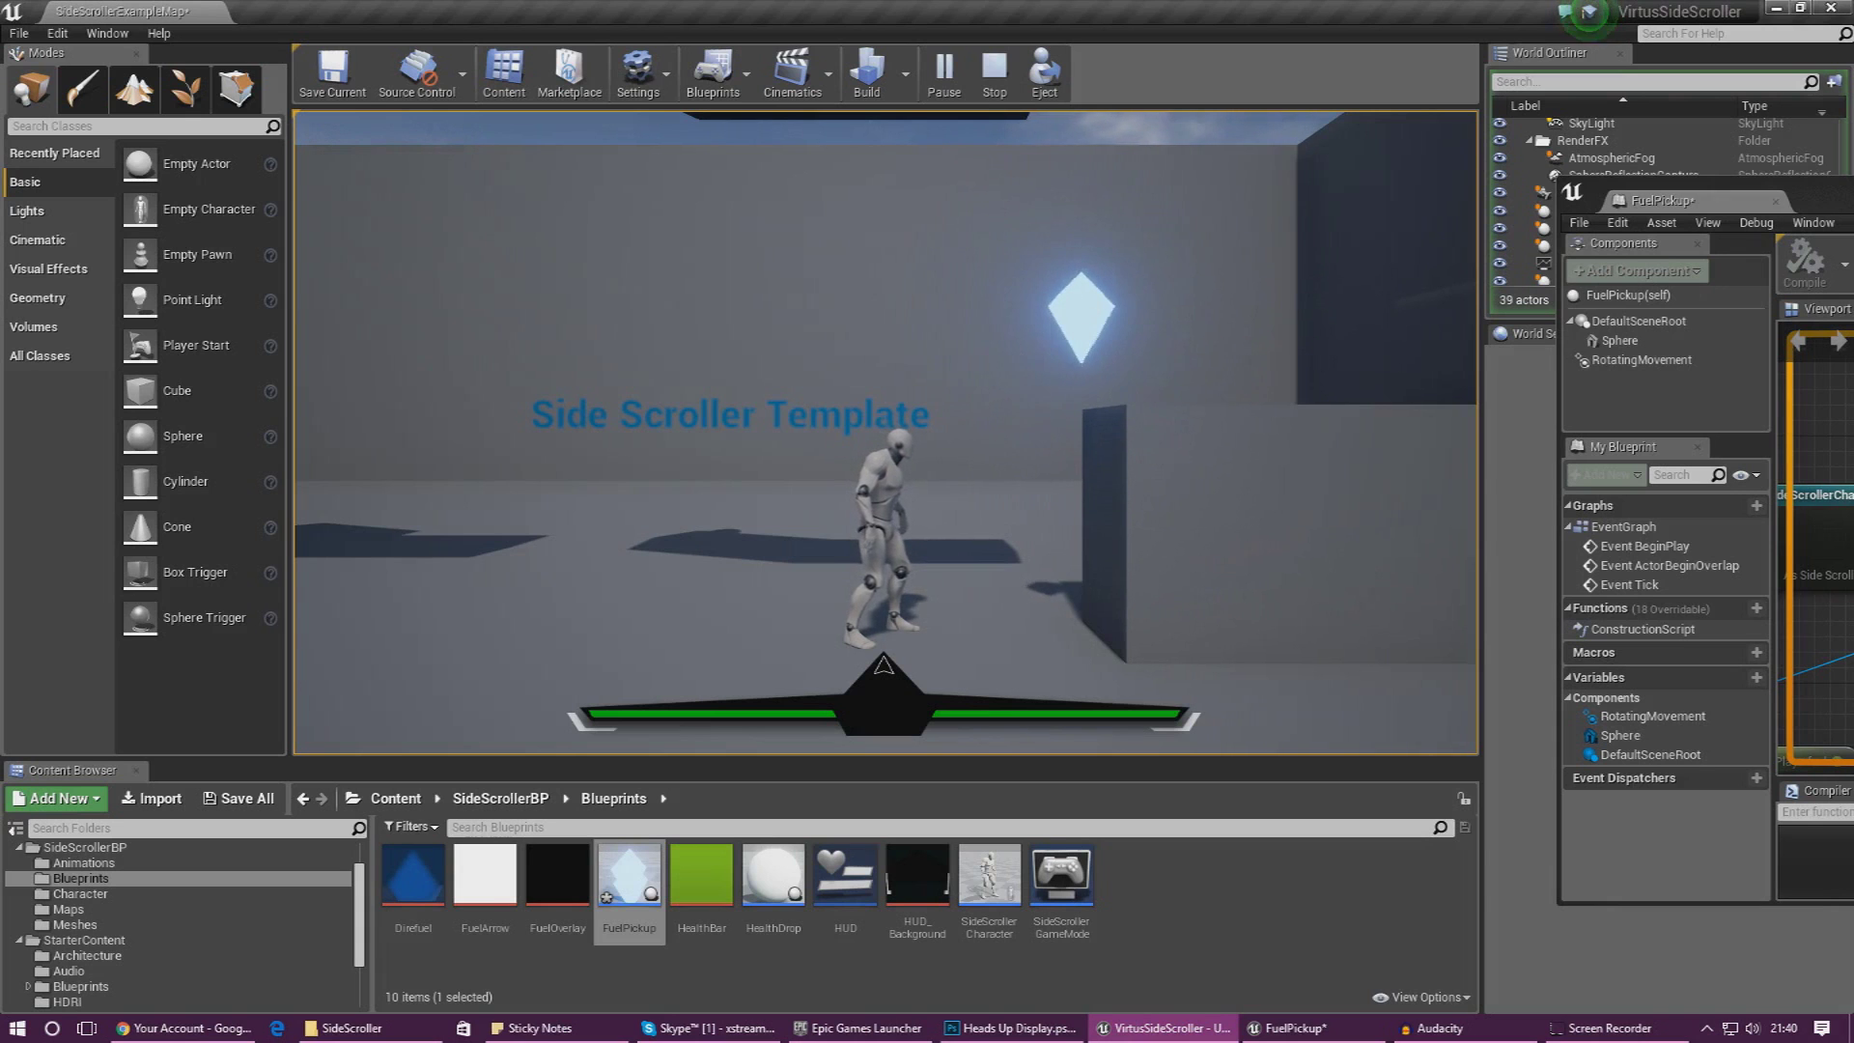
key("Escape")
- Close the FuelPickup blueprint editor and open the HealthDrop blueprint
left_click_drag(1823, 200, 510, 171)
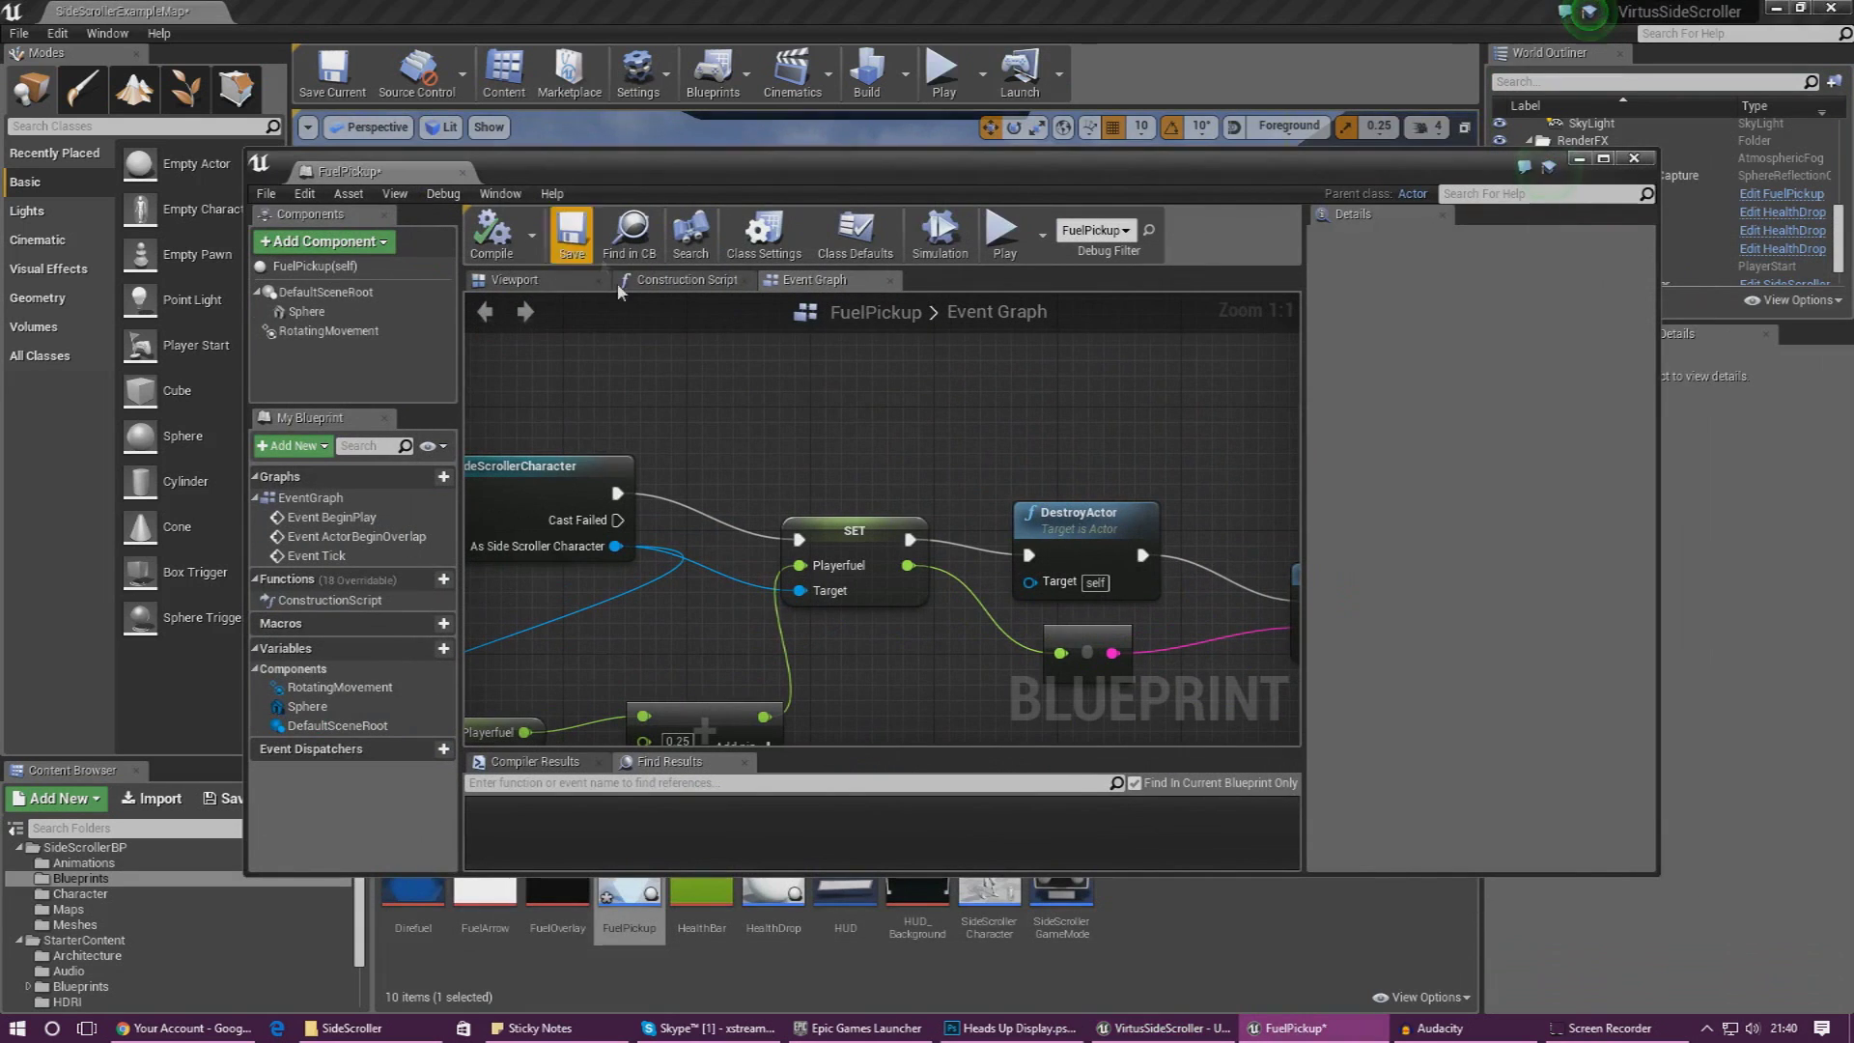
left_click(462, 172)
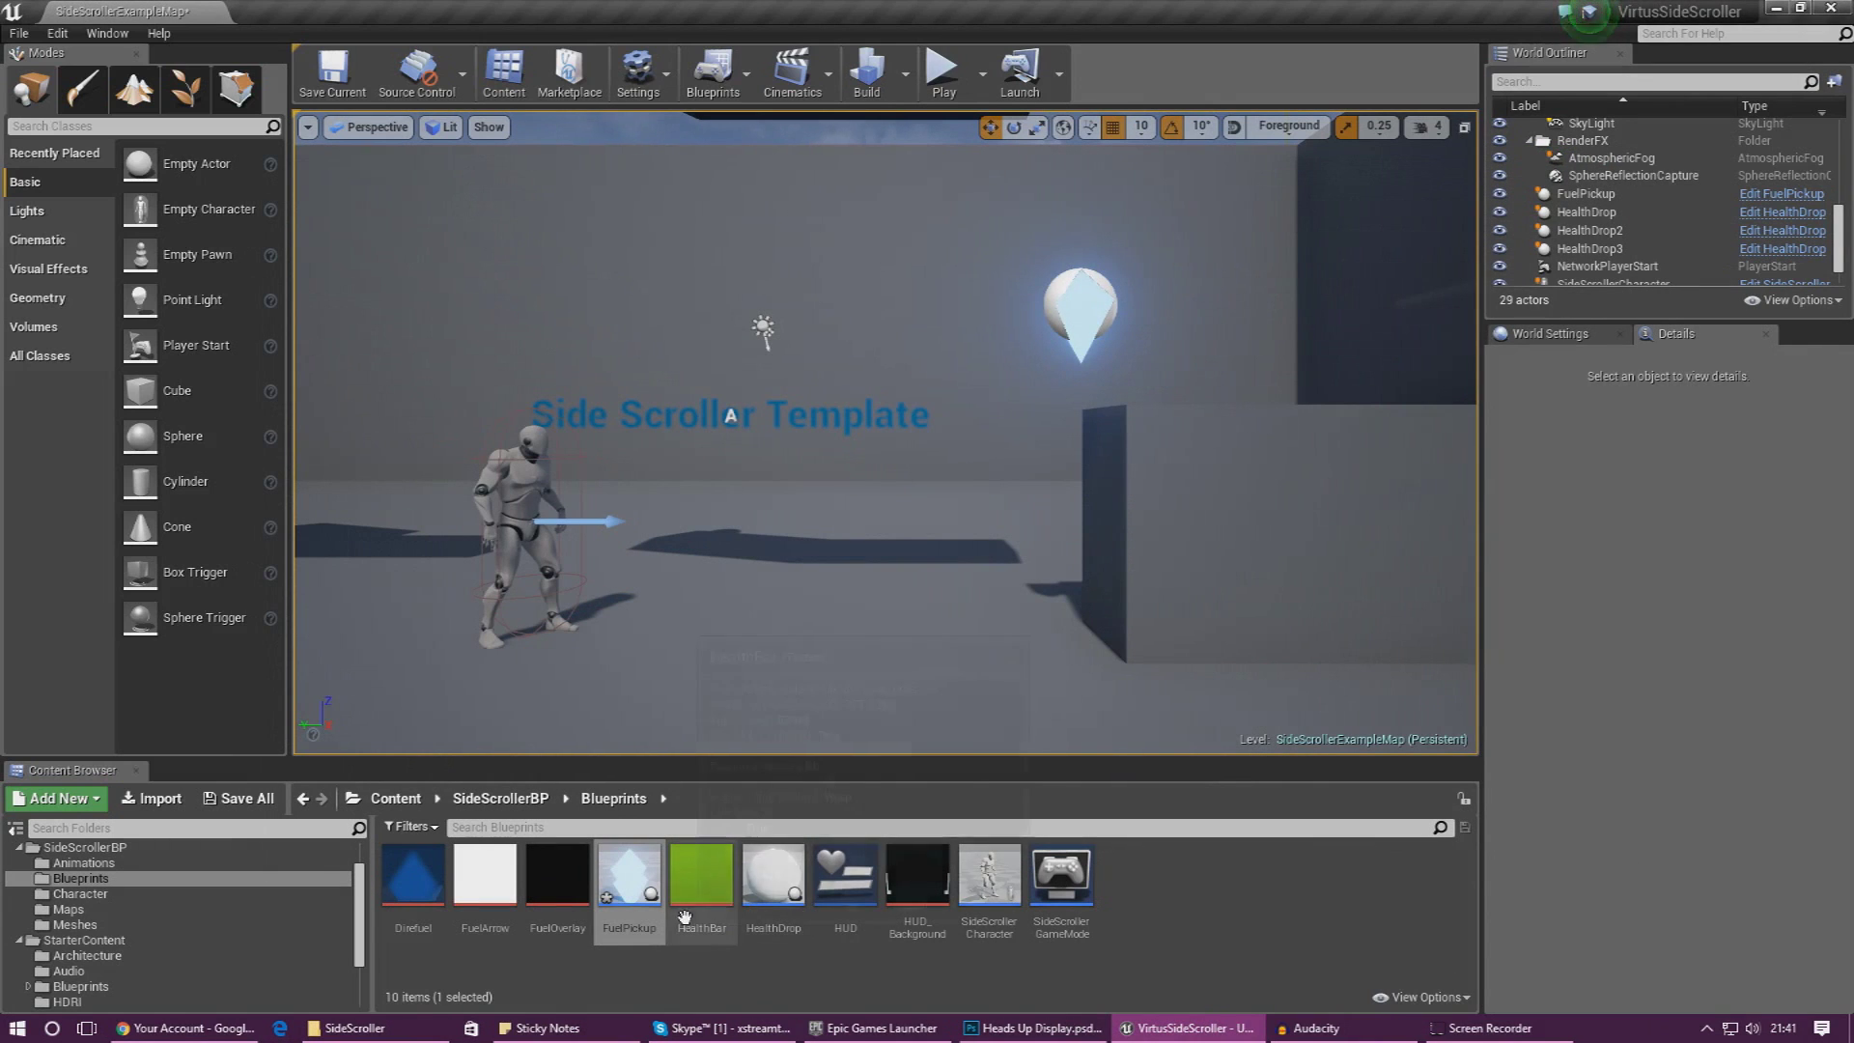
double_click(751, 895)
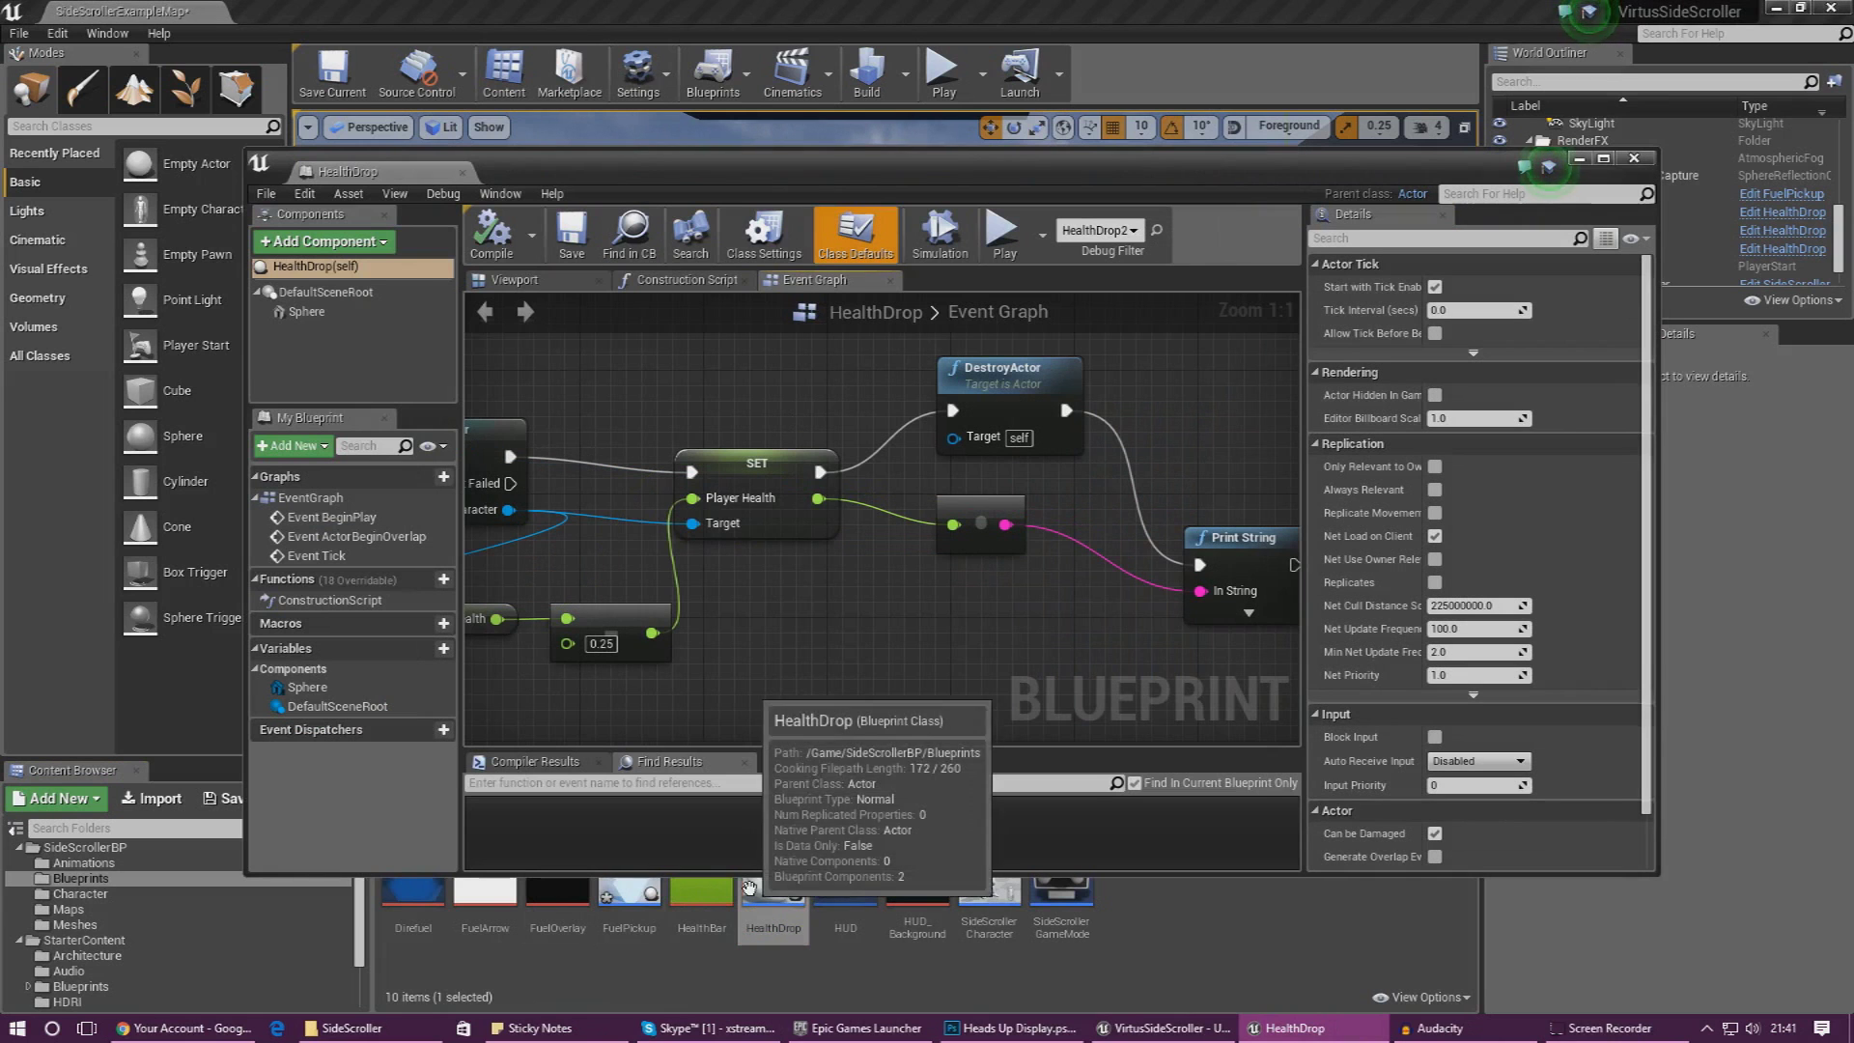
- Change the HealthDrop's Sphere component to use the HealthPickup static mesh and the HealthPick material
left_click(307, 312)
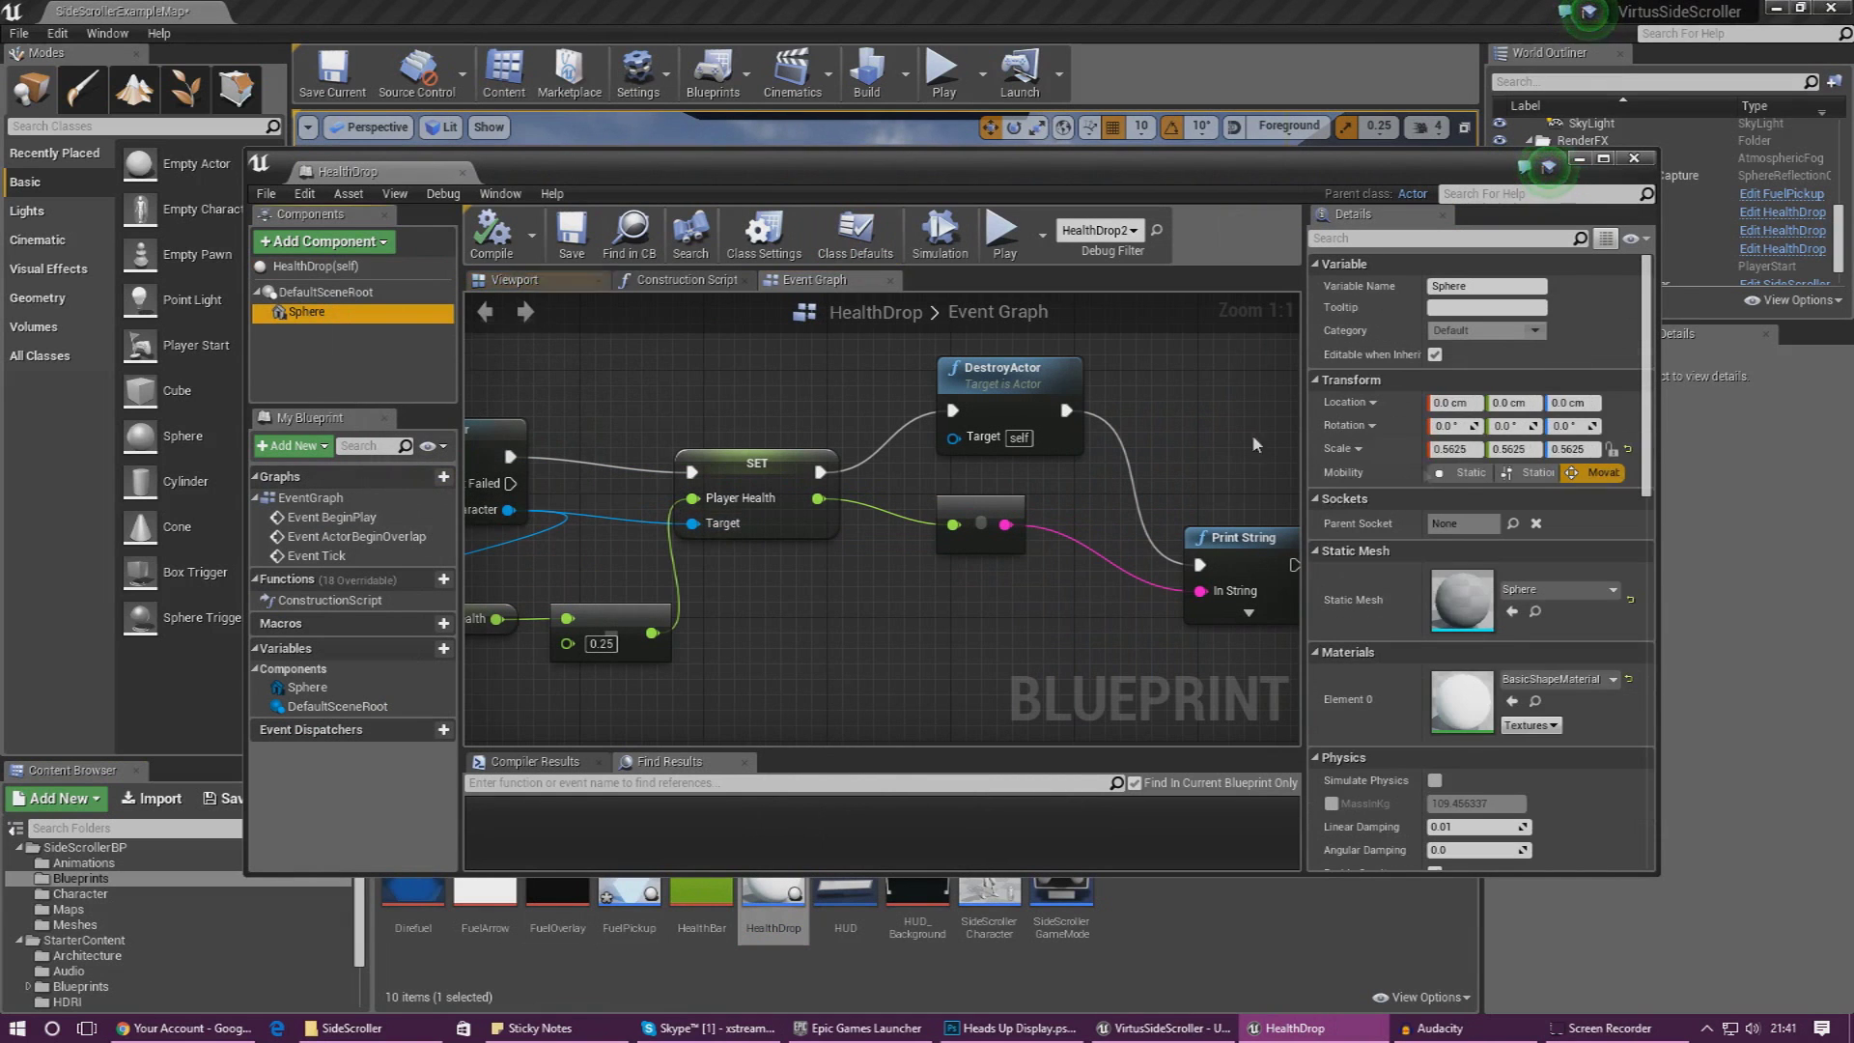
left_click(1529, 591)
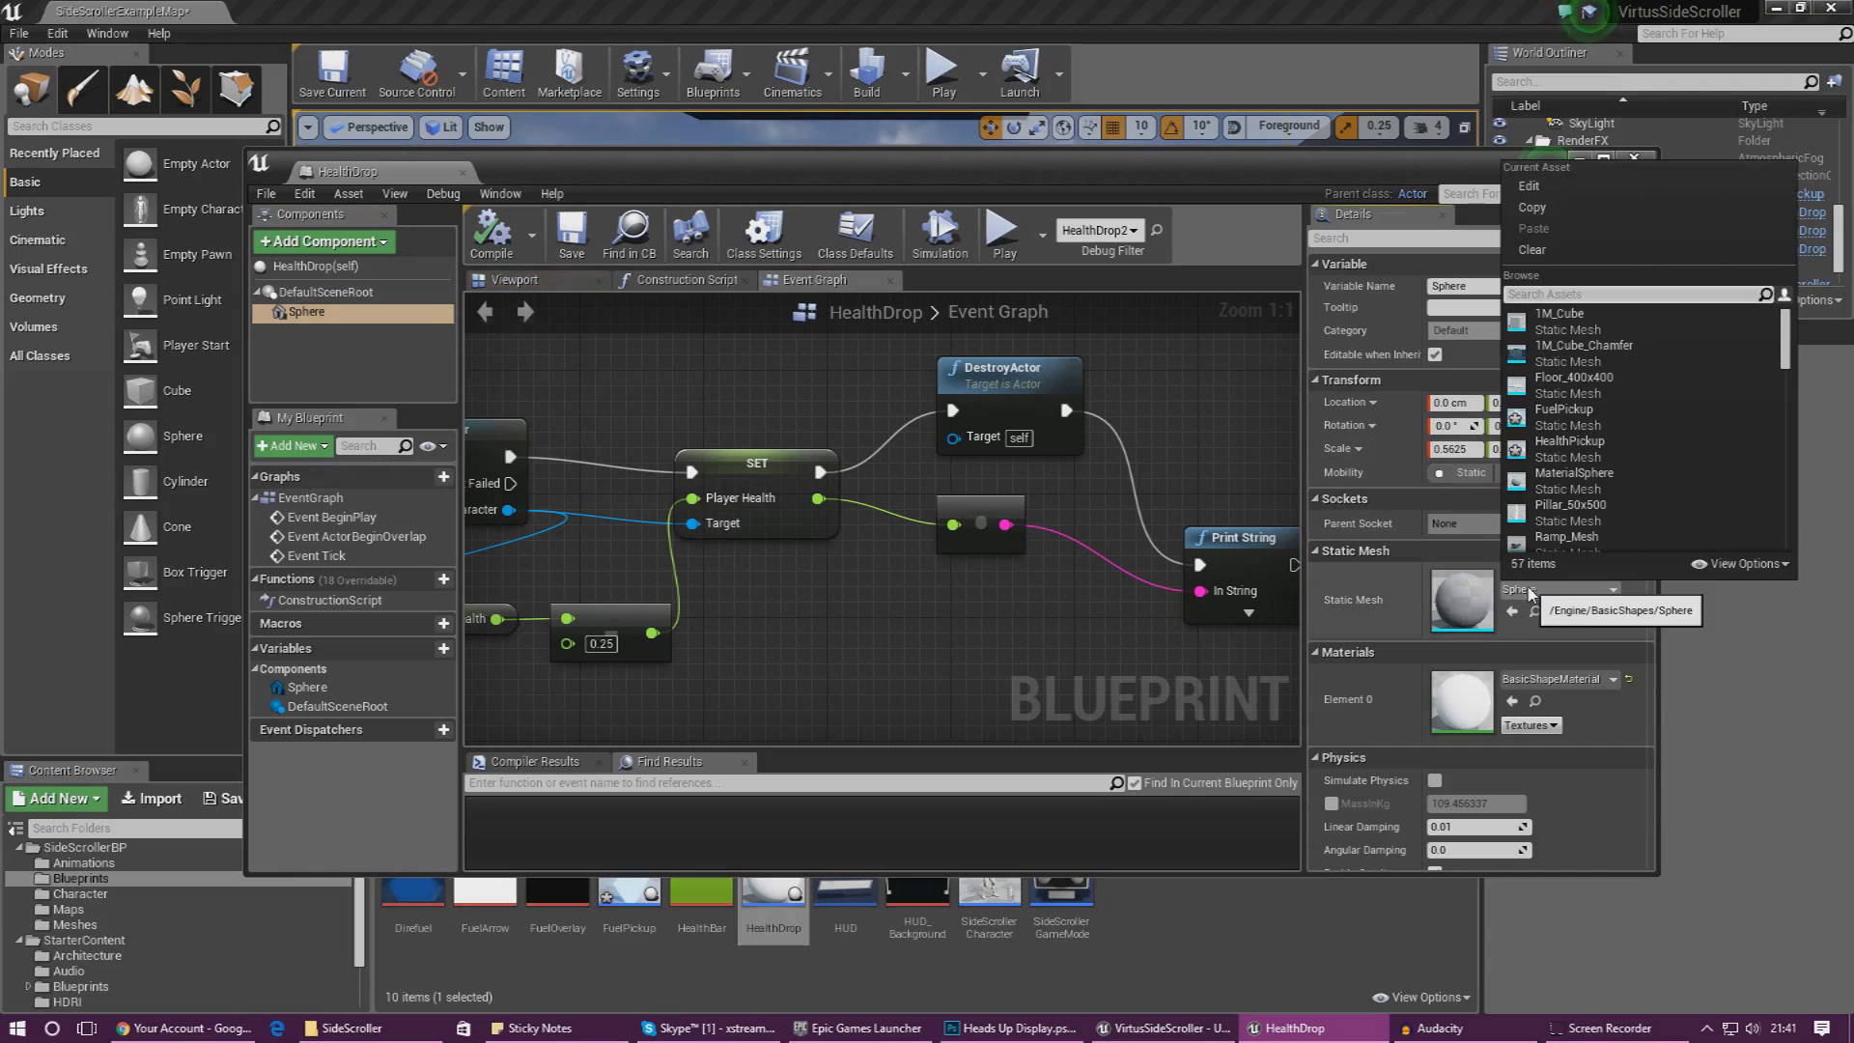
type("Health")
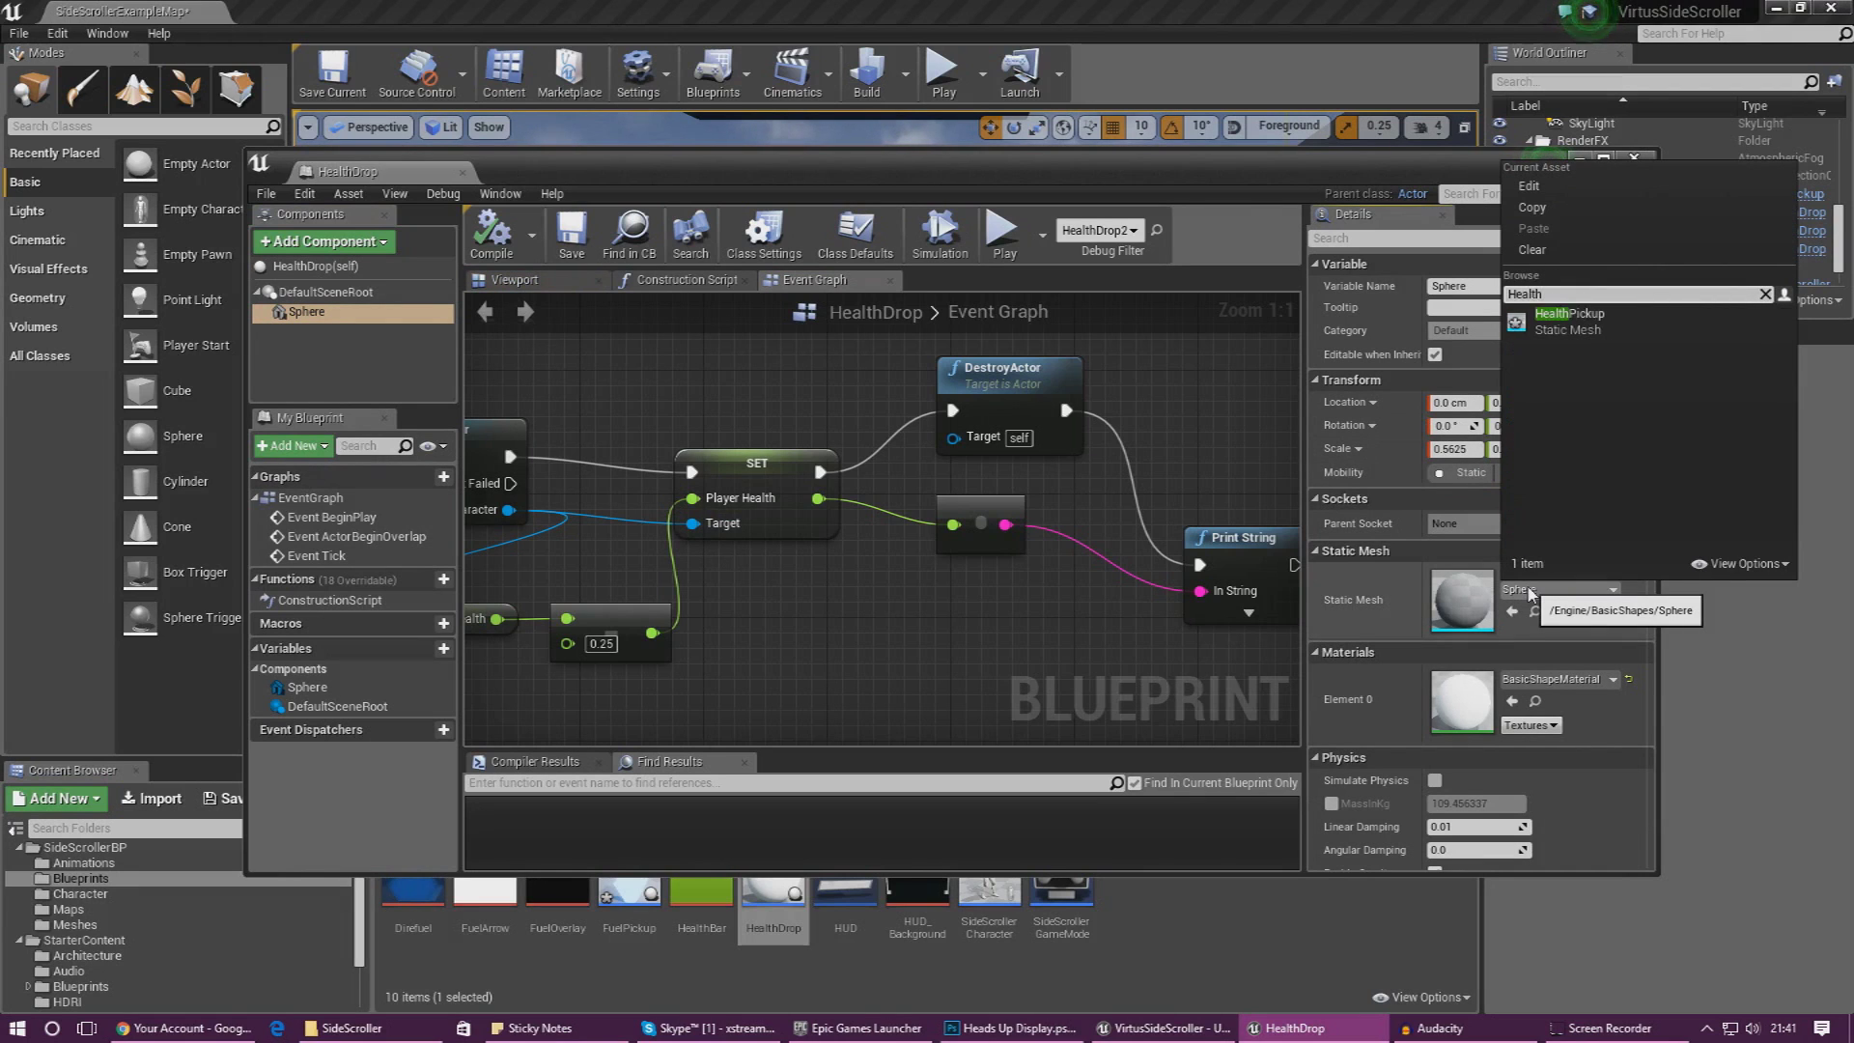
left_click(1602, 327)
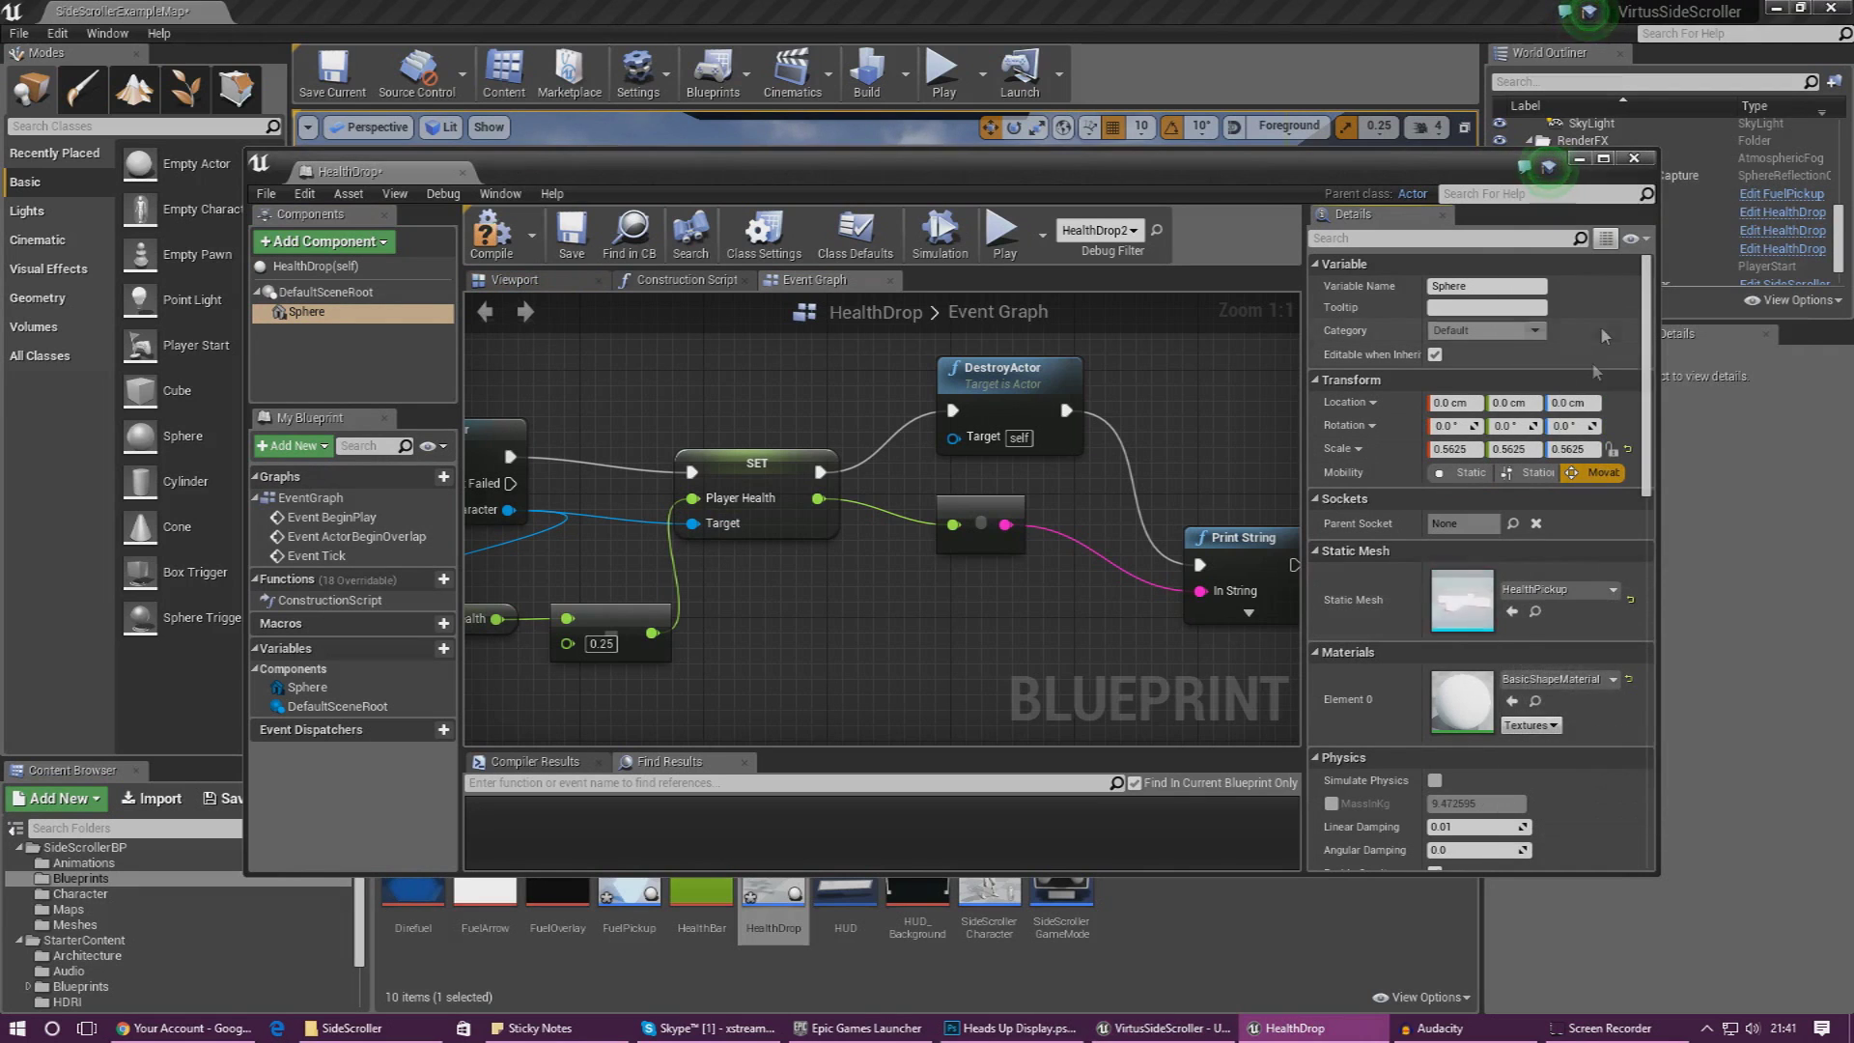
left_click(1513, 679)
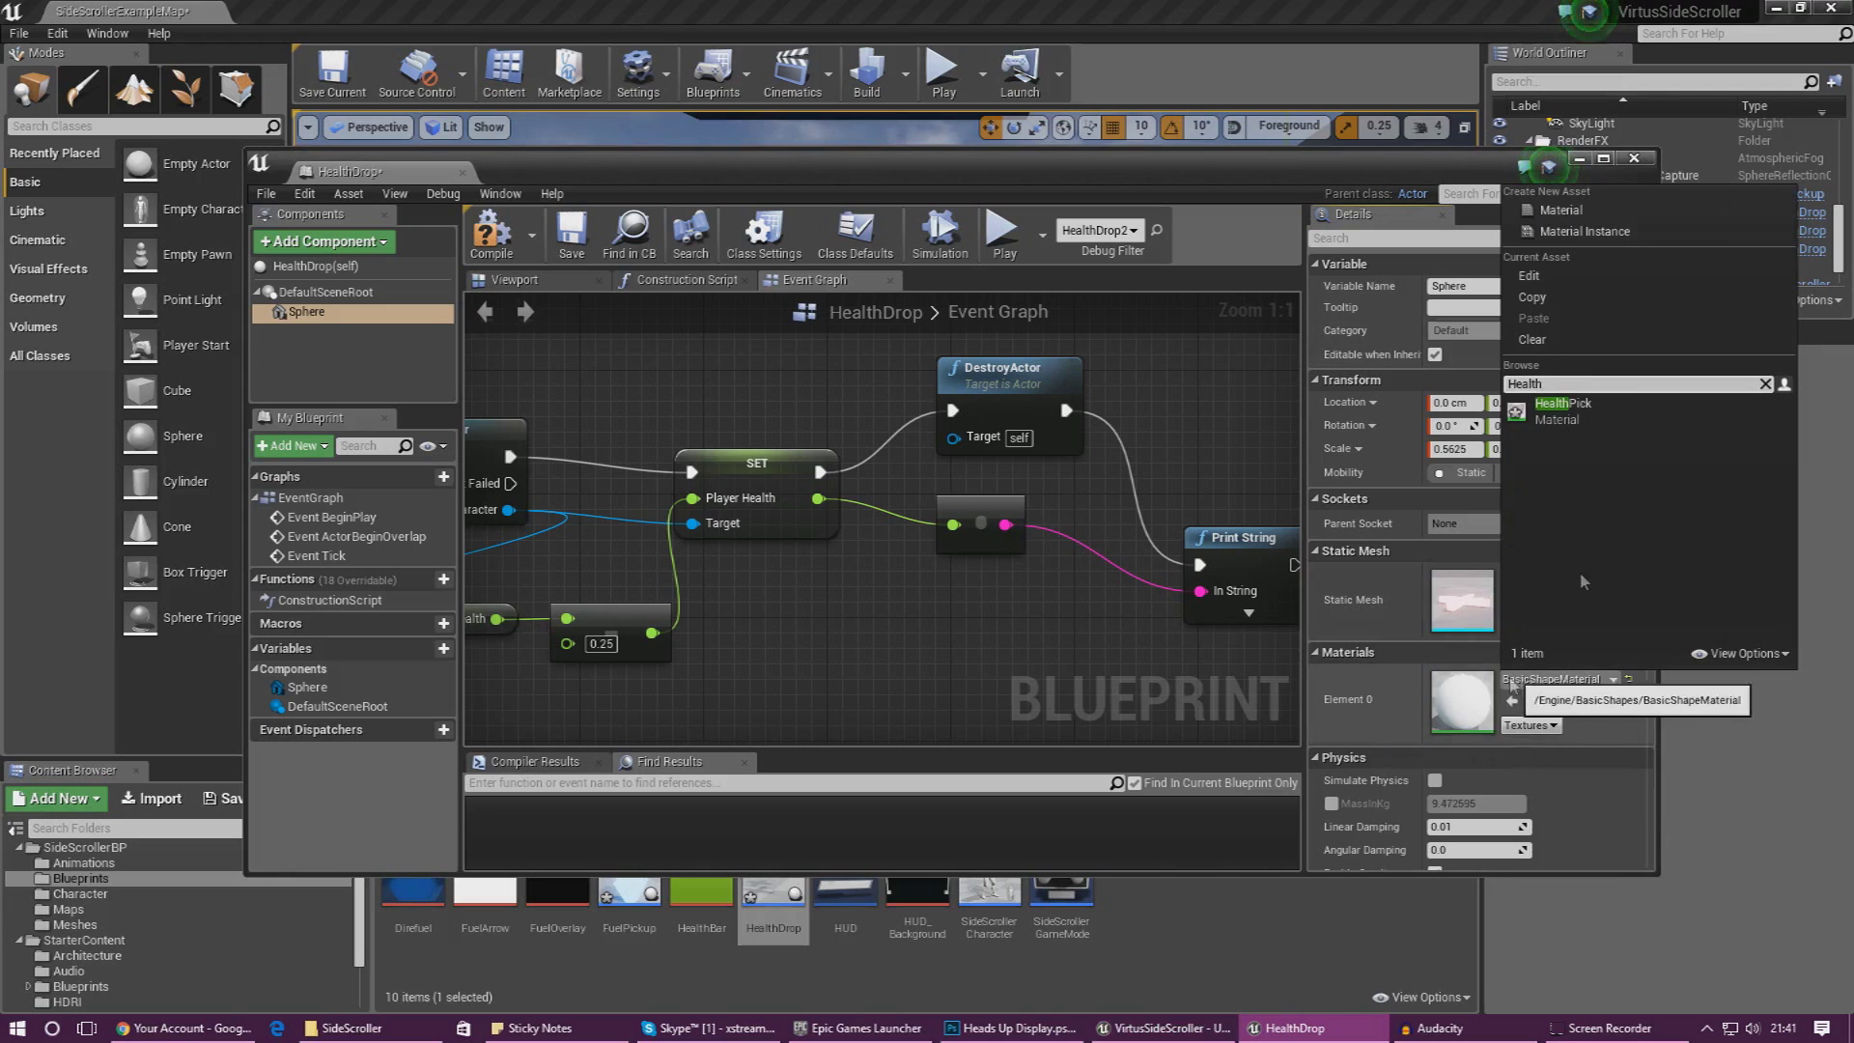
left_click(1565, 406)
- Rotate the health pickup mesh 90° about the X axis in the blueprint viewport so the cross stands upright
left_click(515, 279)
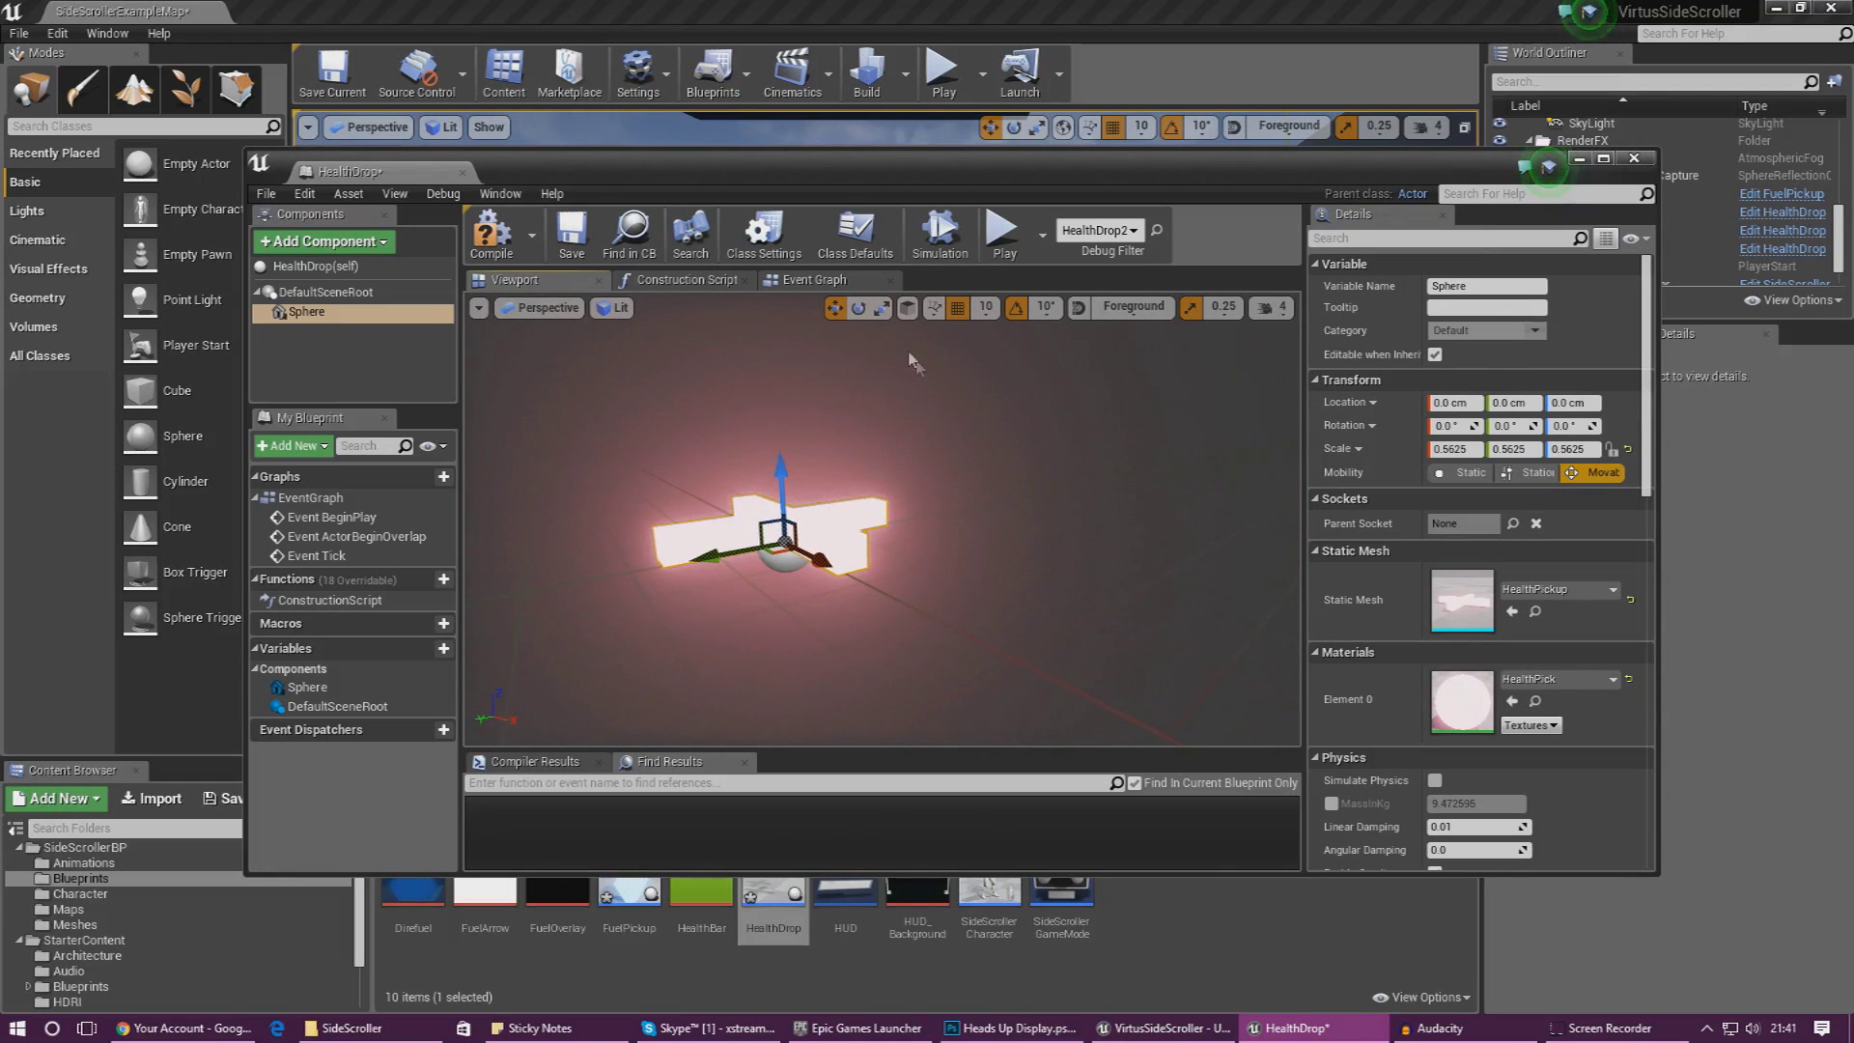
left_click(858, 307)
left_click_drag(765, 439, 649, 590)
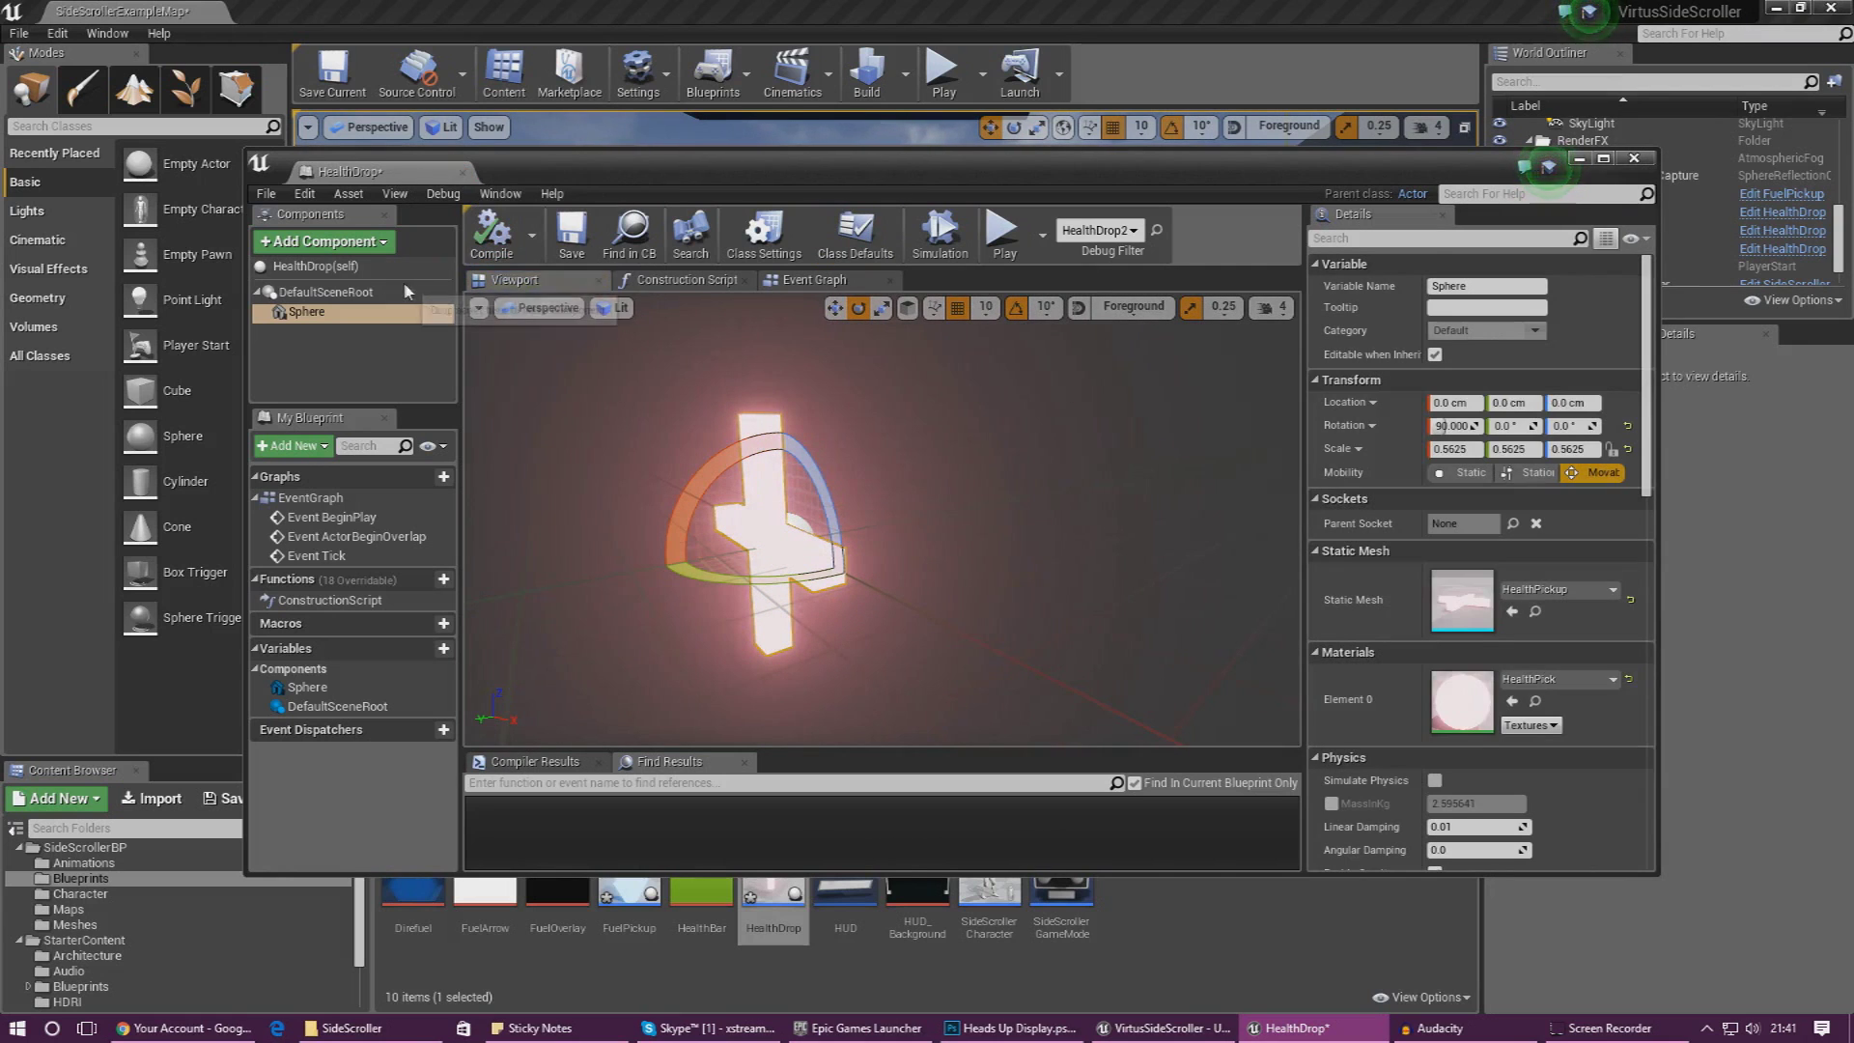
- Add a Rotating Movement component to HealthDrop with a Z rotation rate of 90, and close the blueprint
left_click(338, 242)
type("rot")
key("Return")
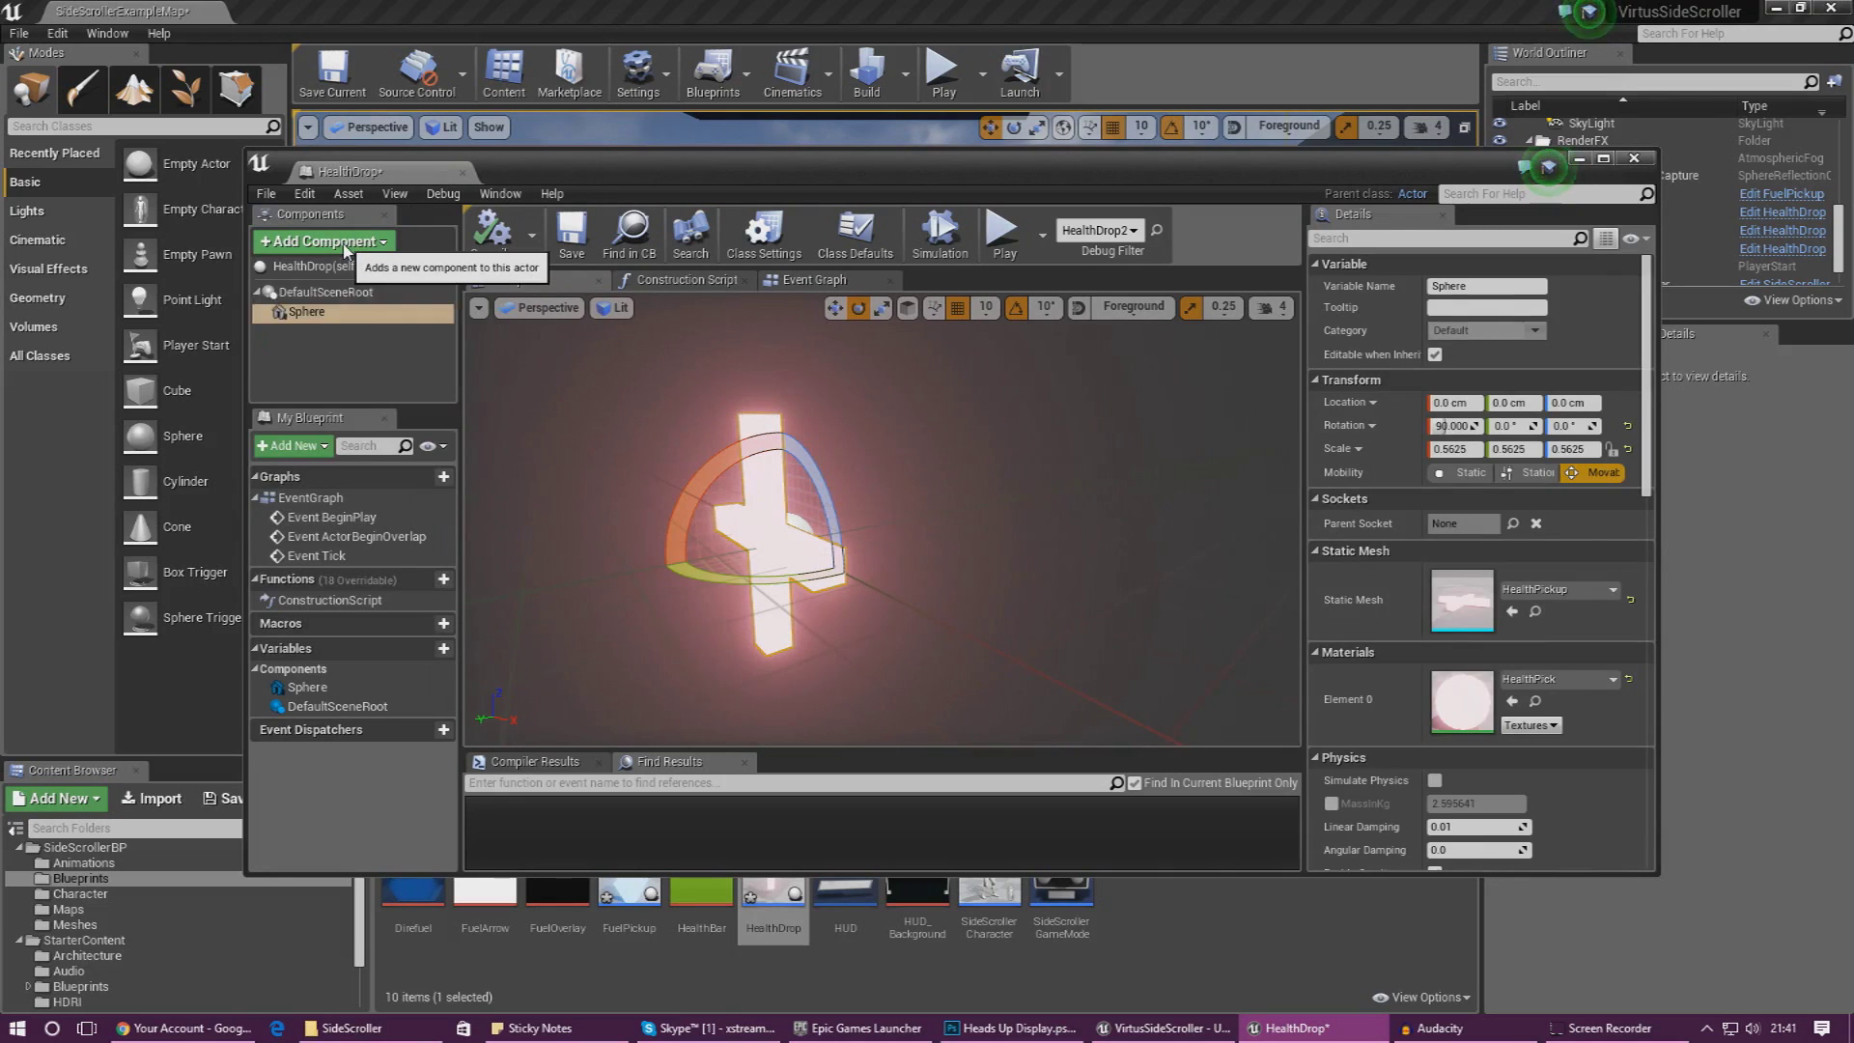
left_click(327, 330)
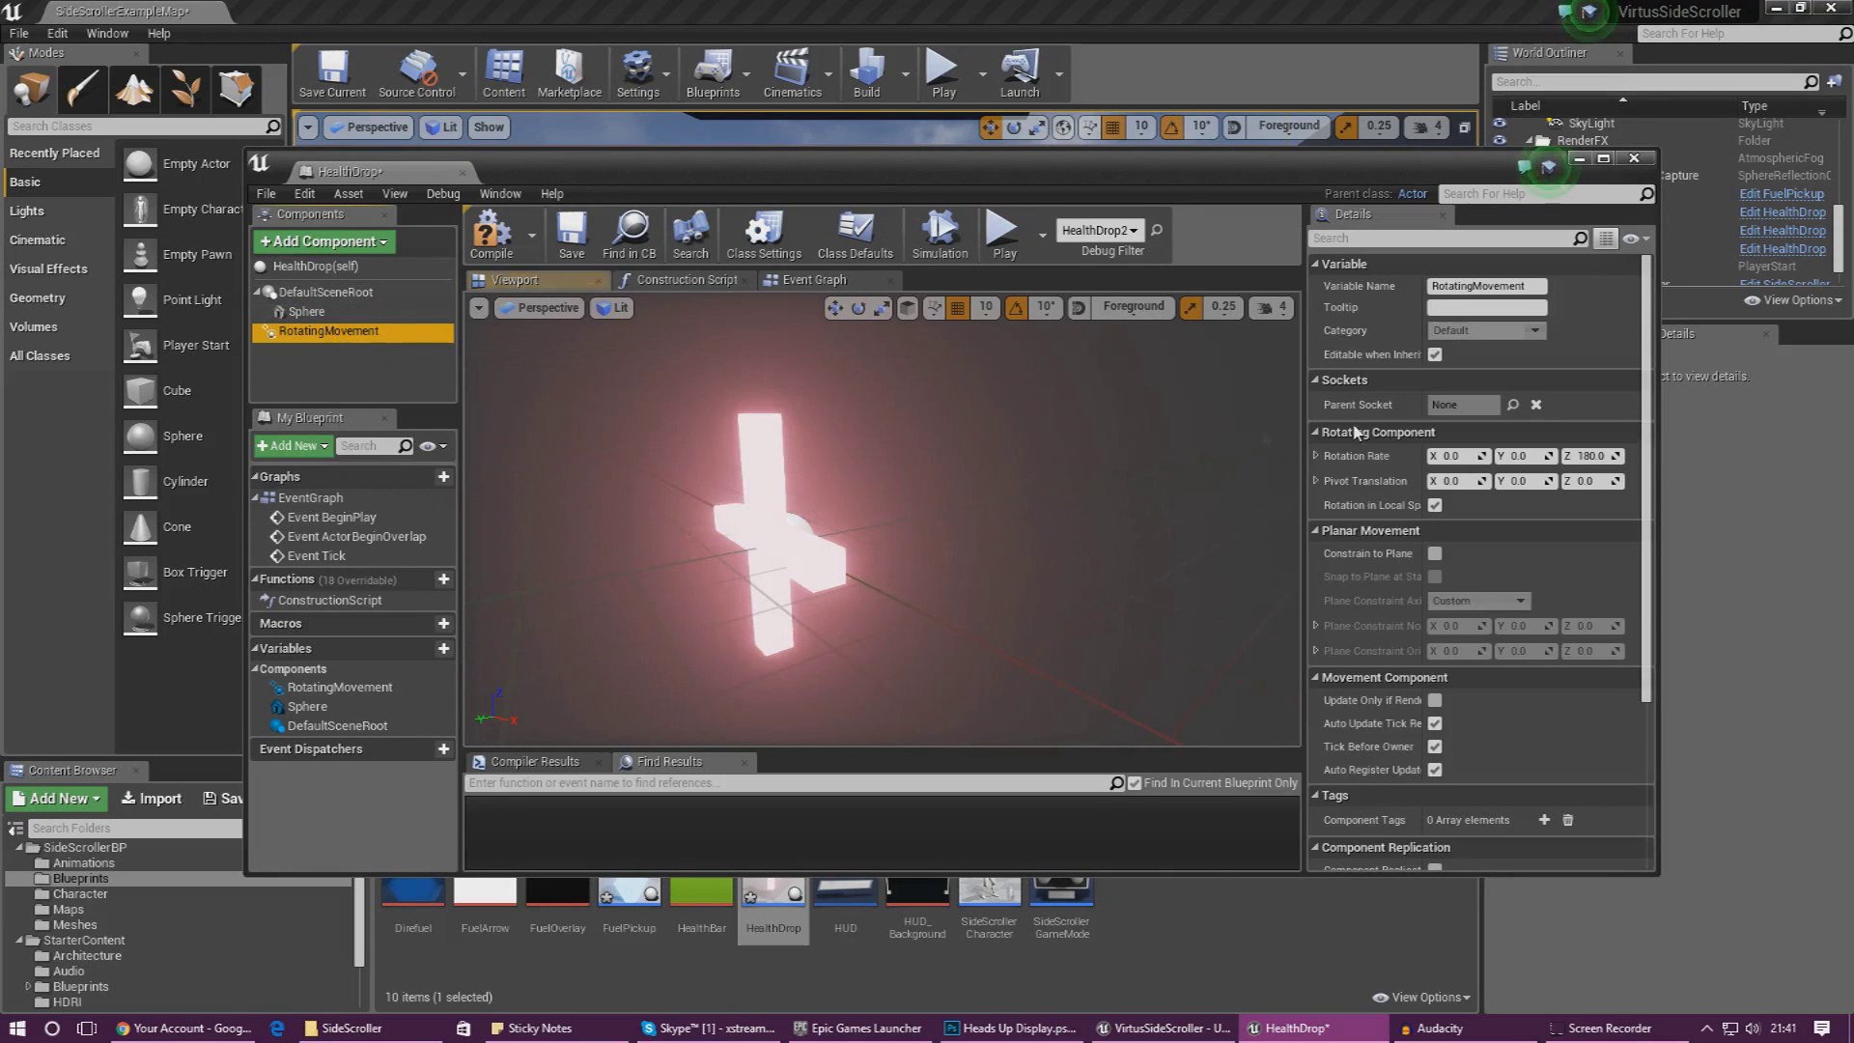
left_click(1594, 456)
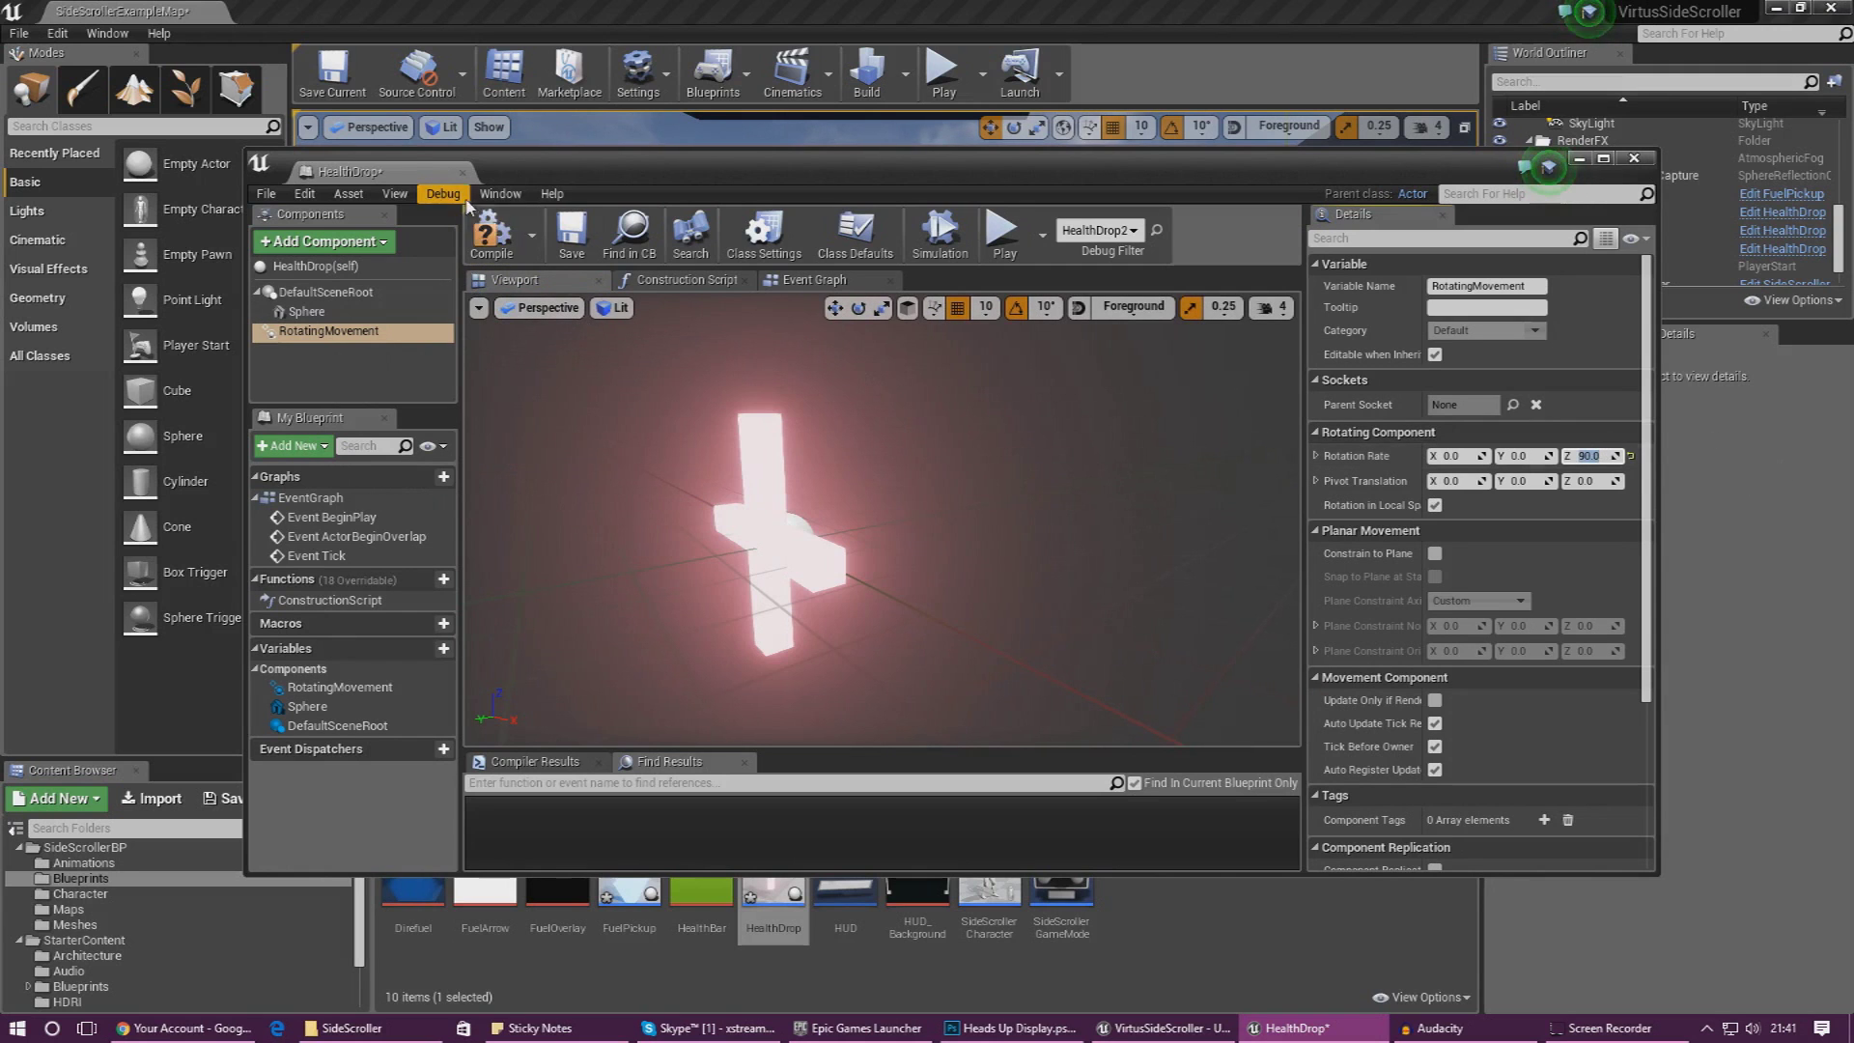
left_click(461, 171)
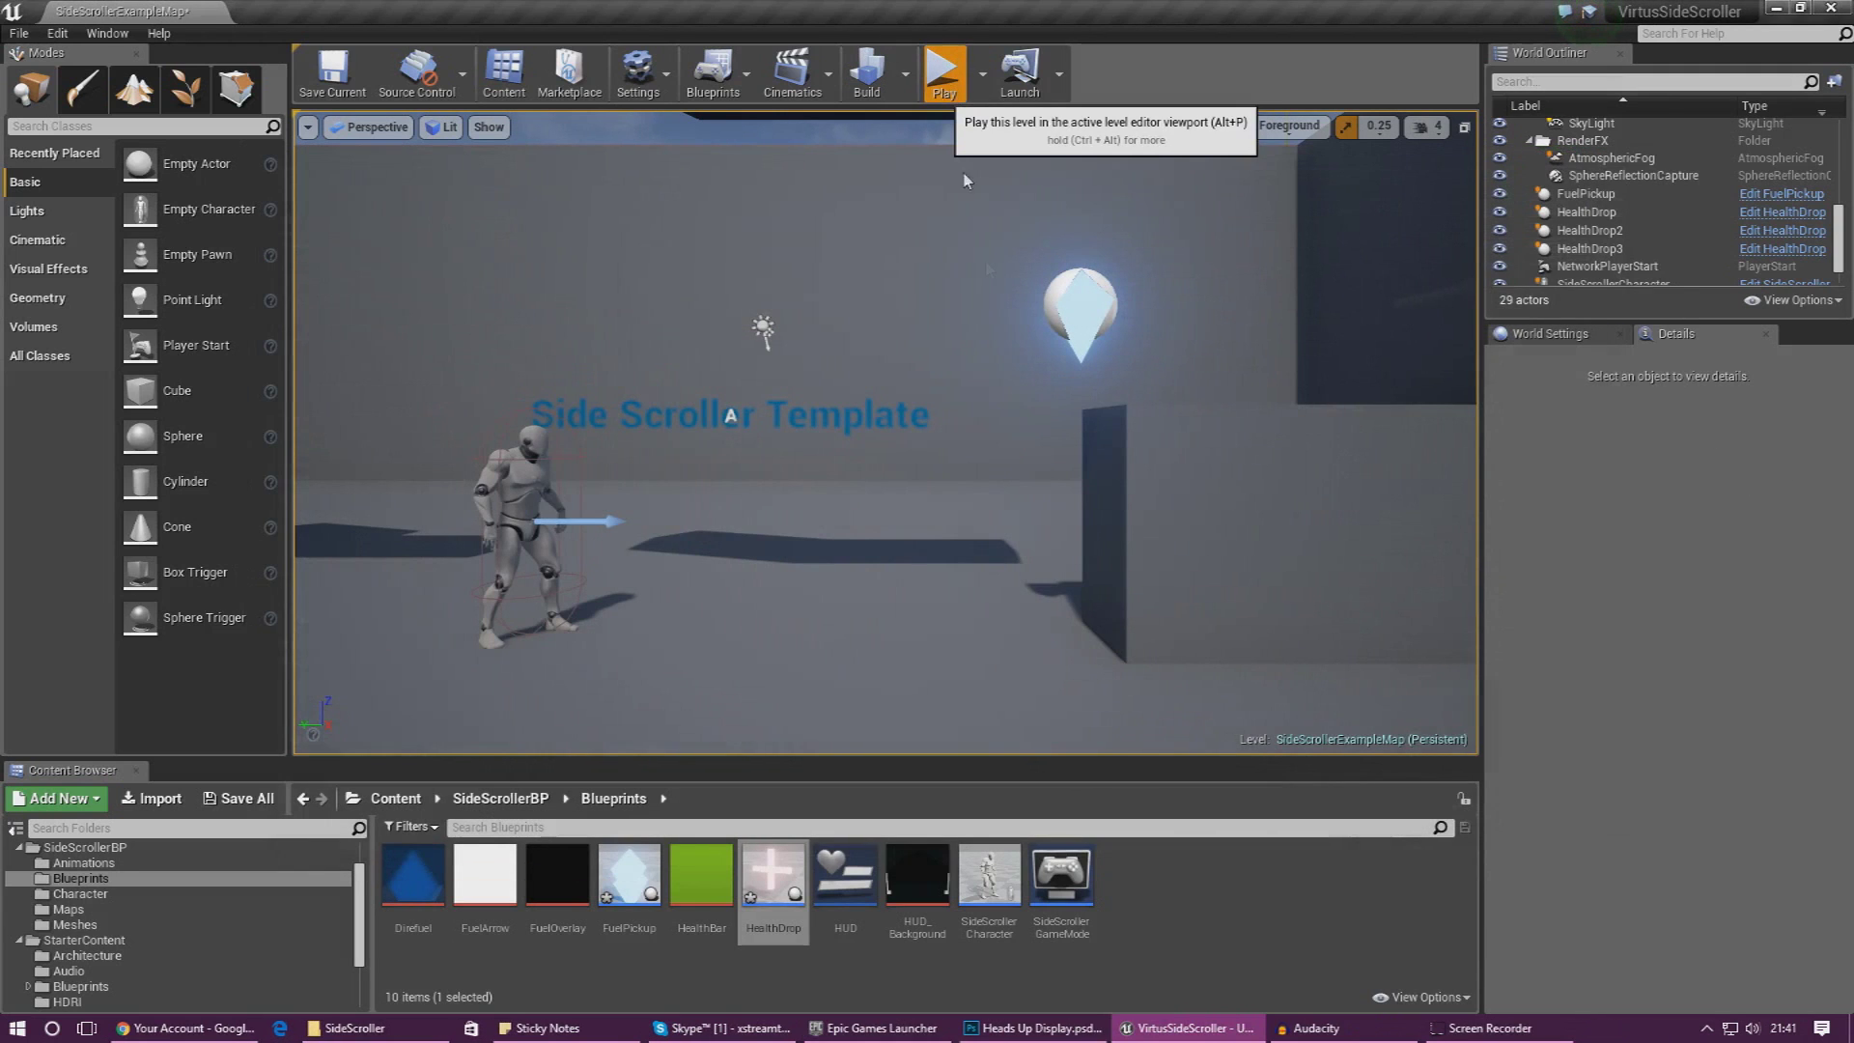
- Play the level, run and jump through the fuel and health pickups to check their look and rotation, and stop playing
left_click(919, 403)
key("d")
key("d")
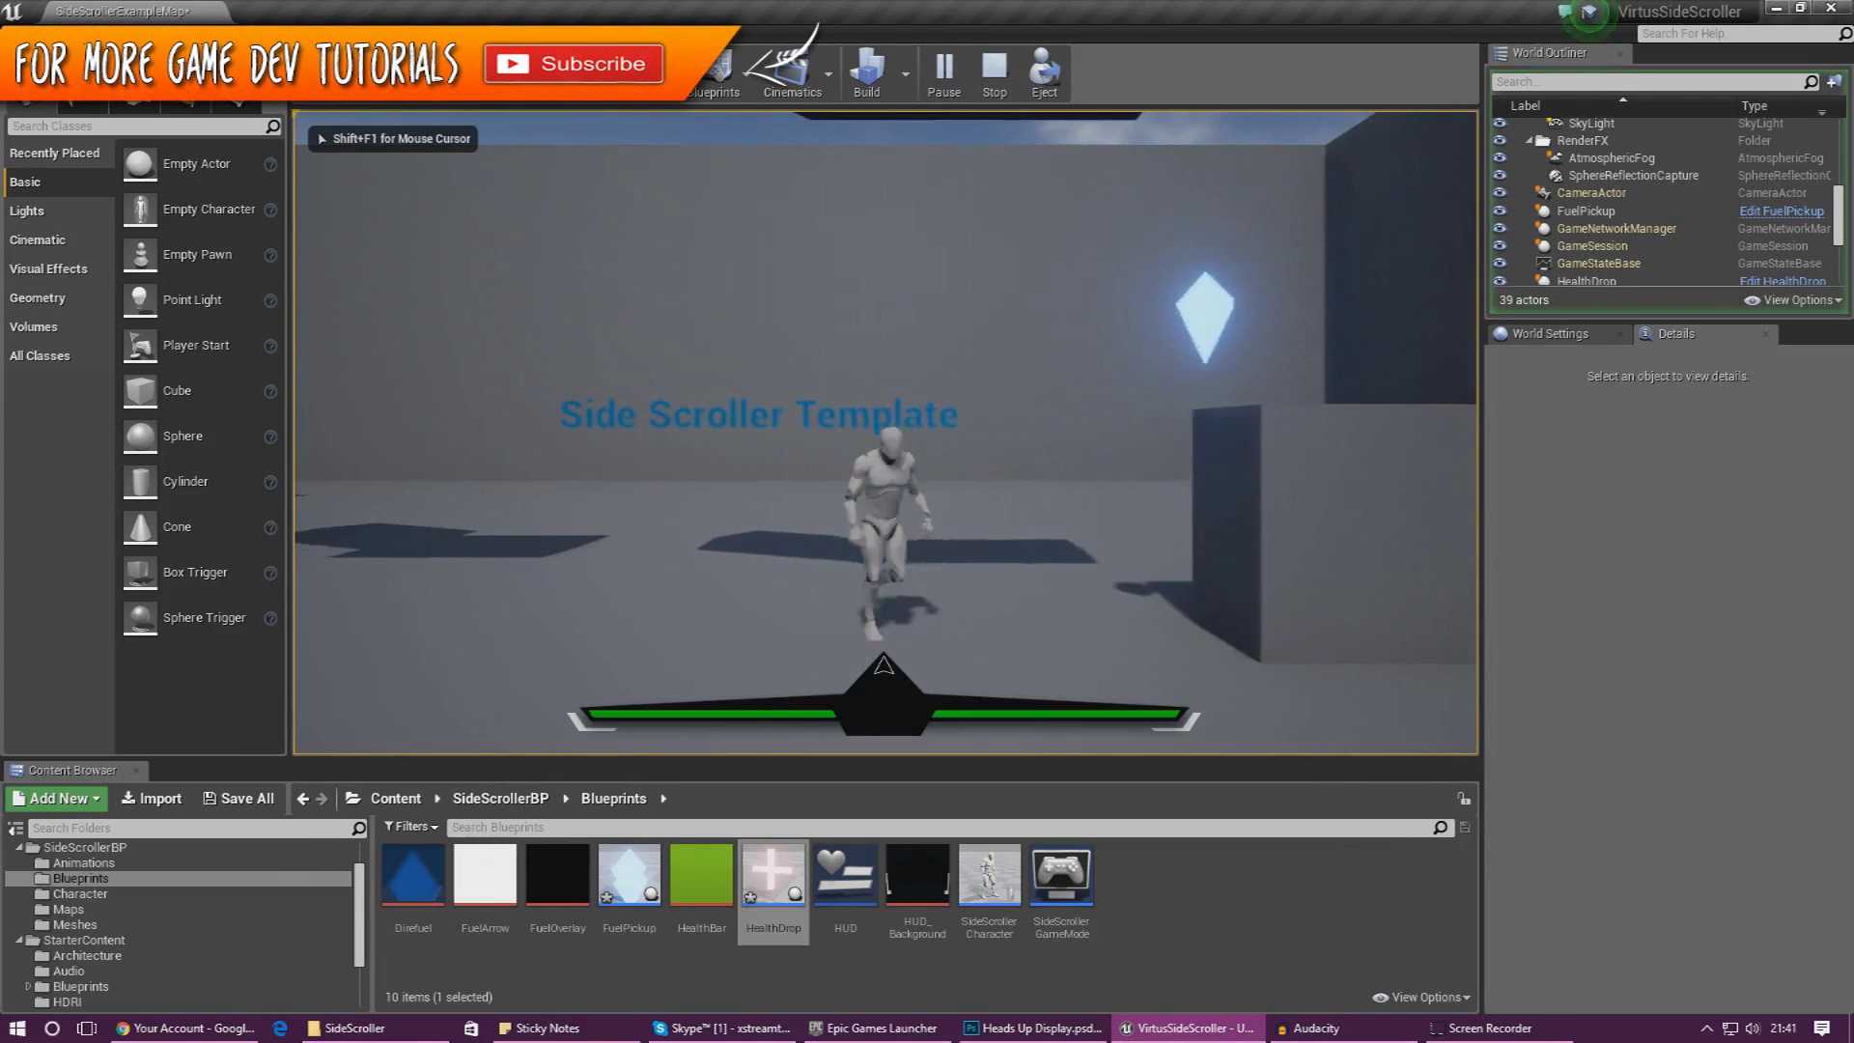
key("space")
key("d")
key("space")
key("d")
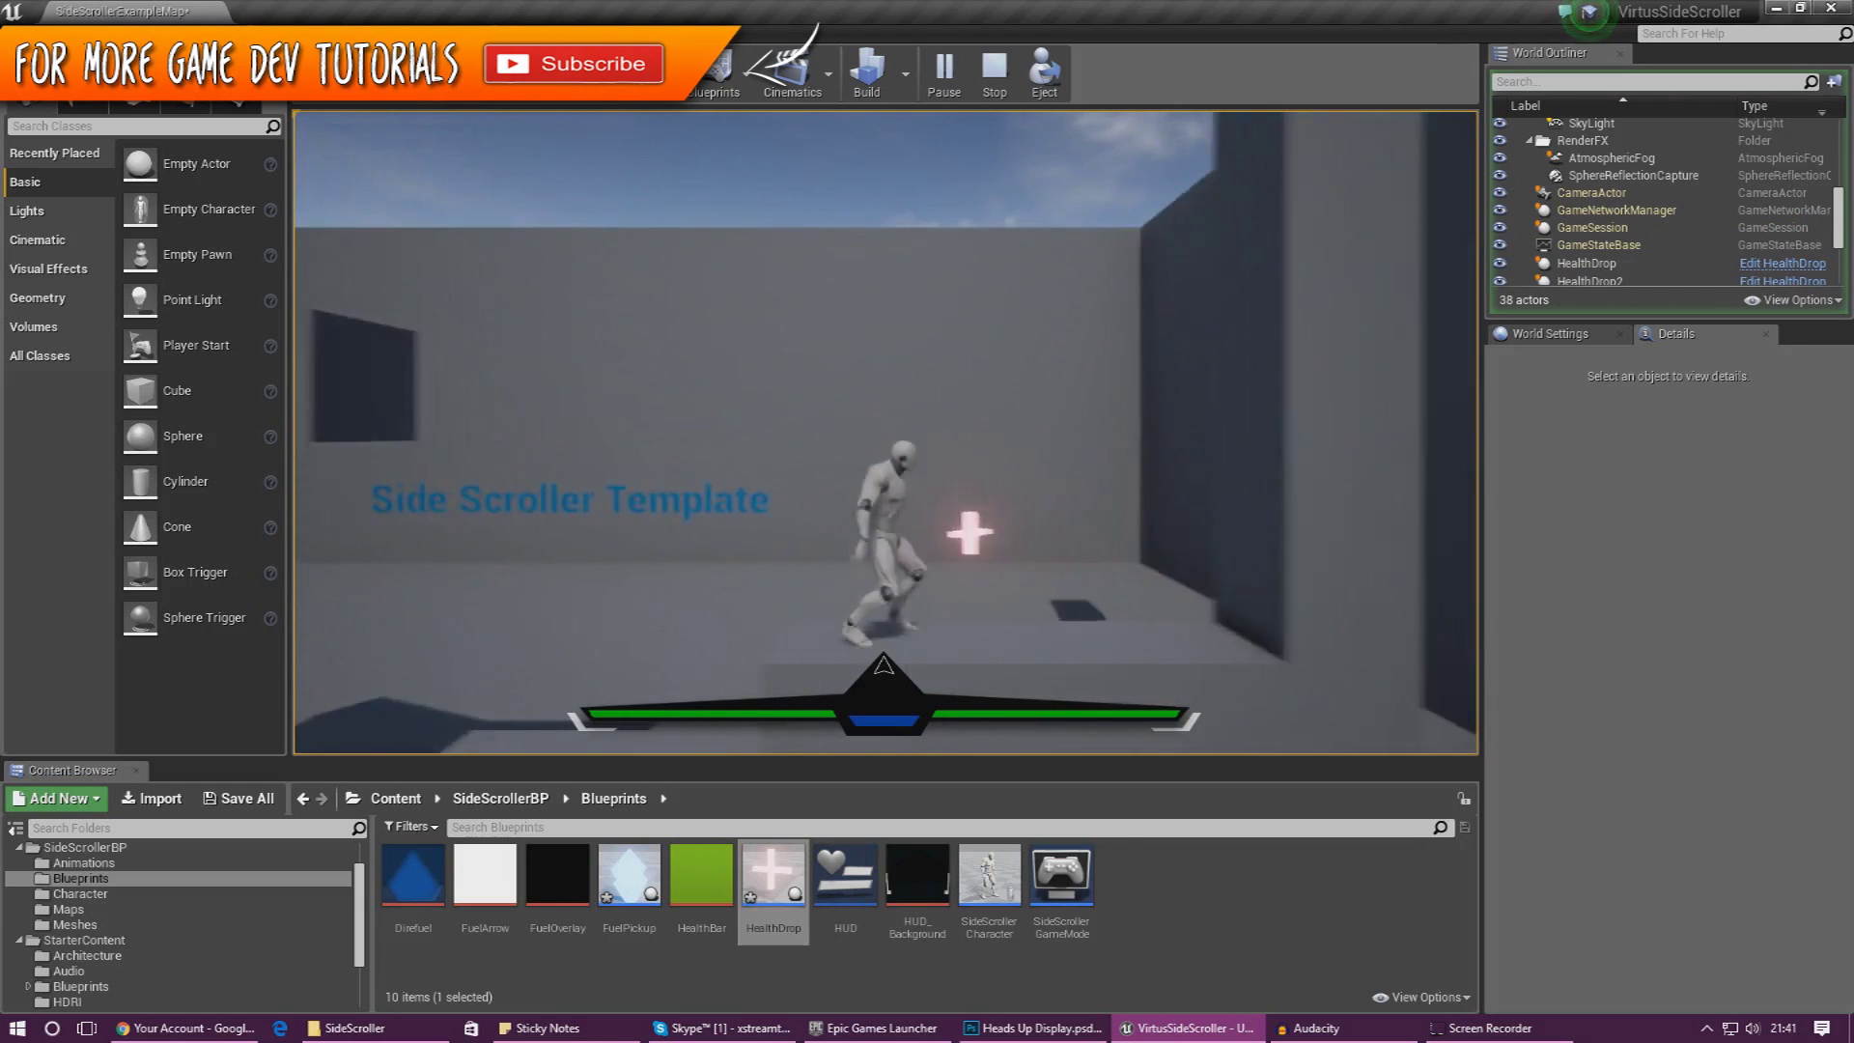
key("a")
key("space")
key("a")
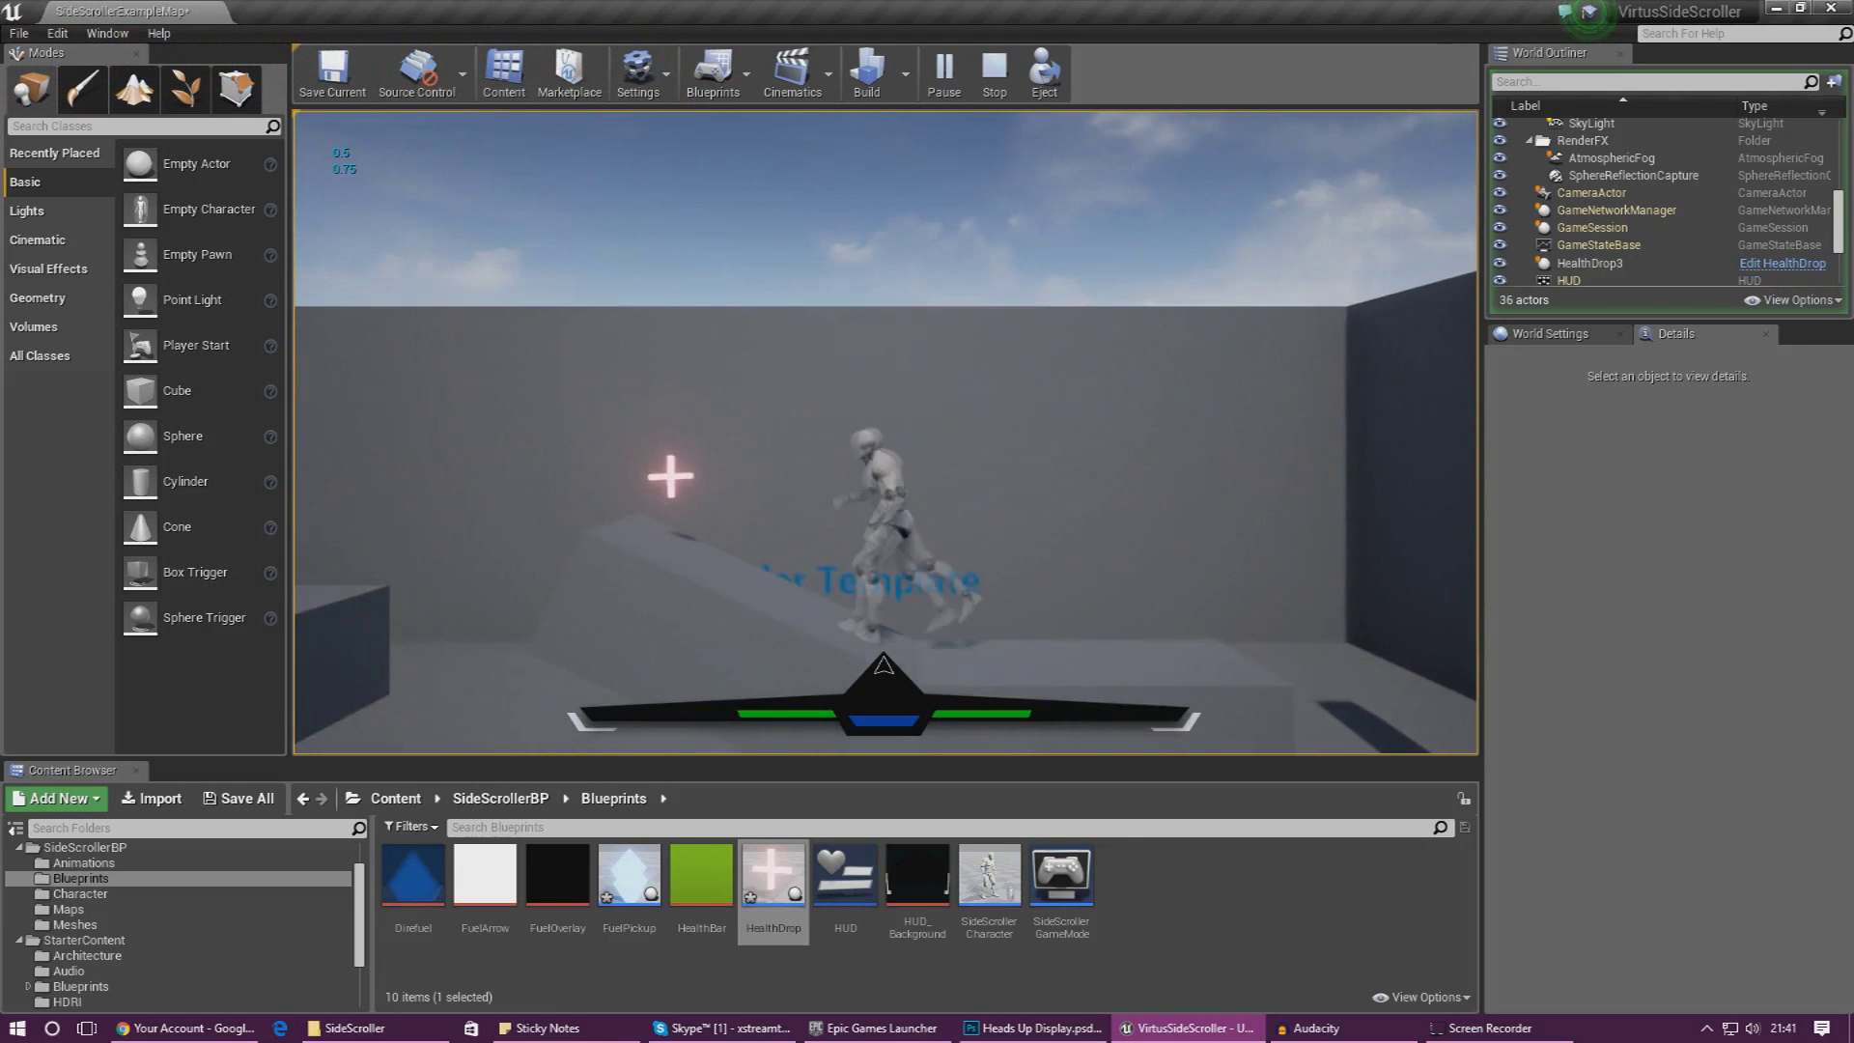
key("d")
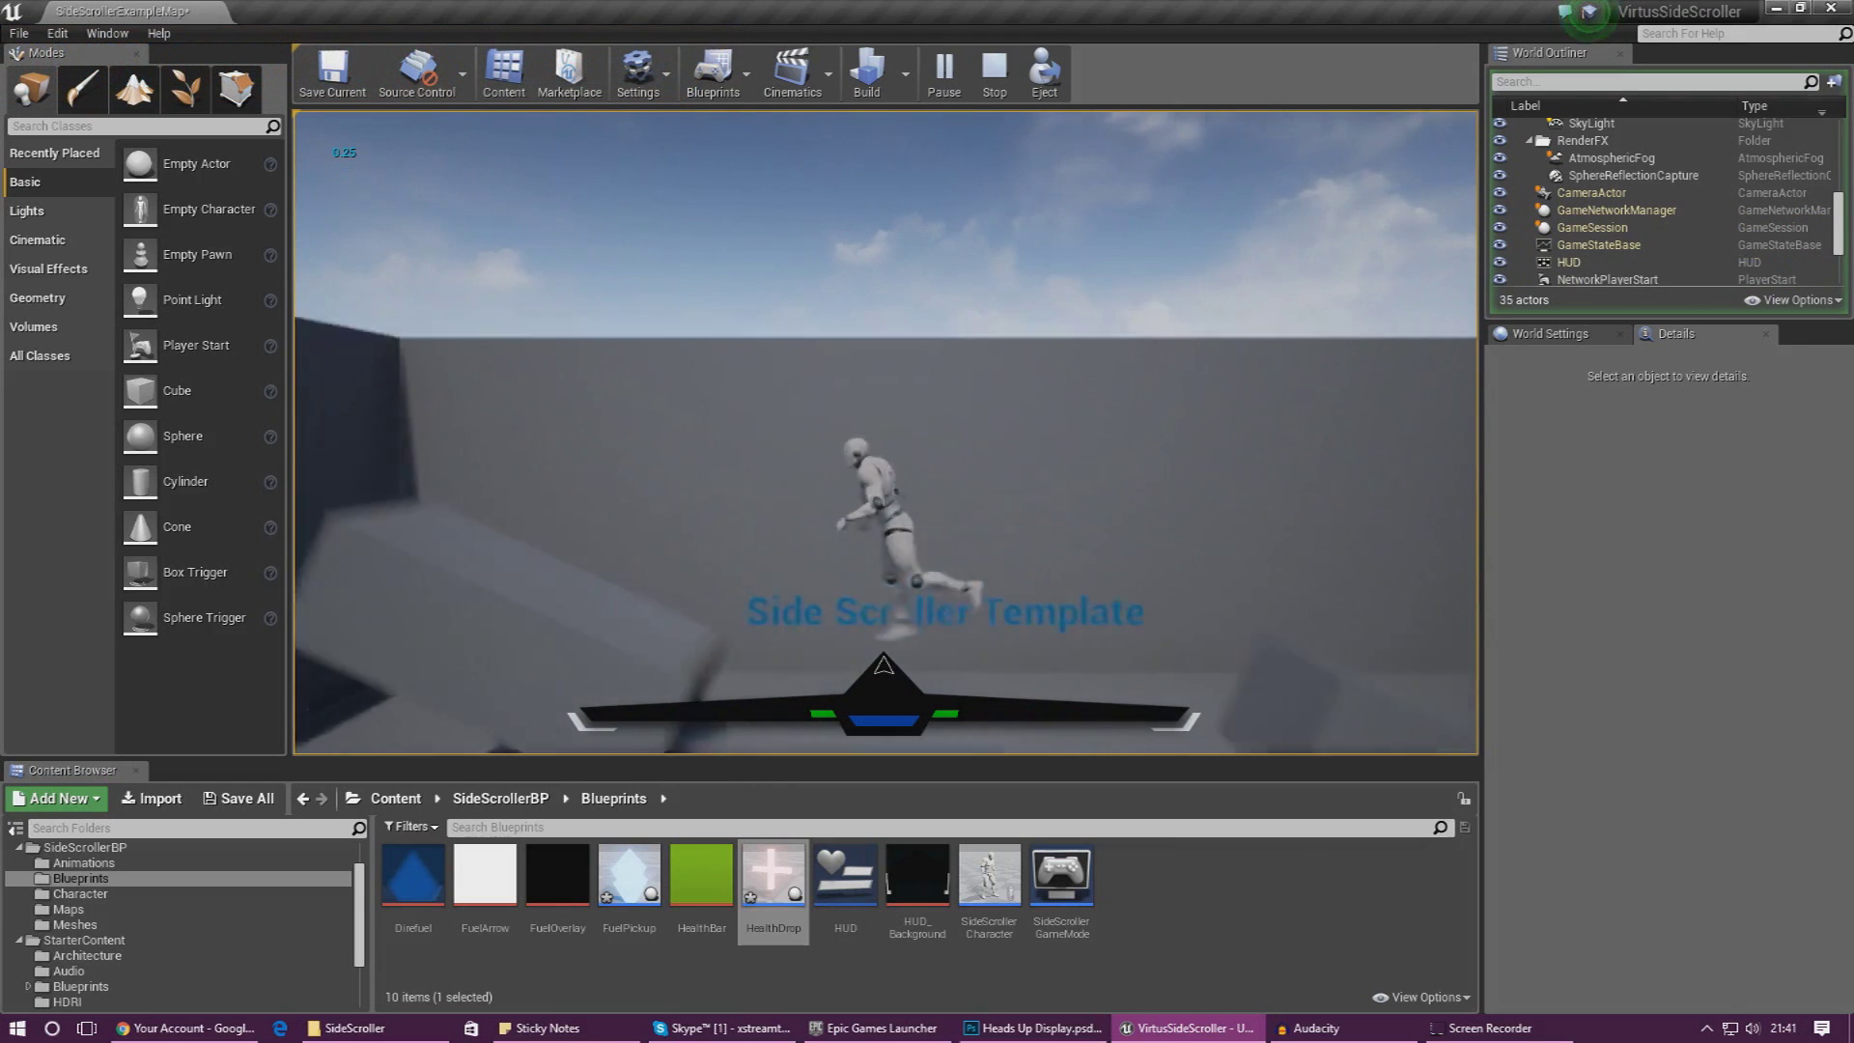
key("space")
key("Escape")
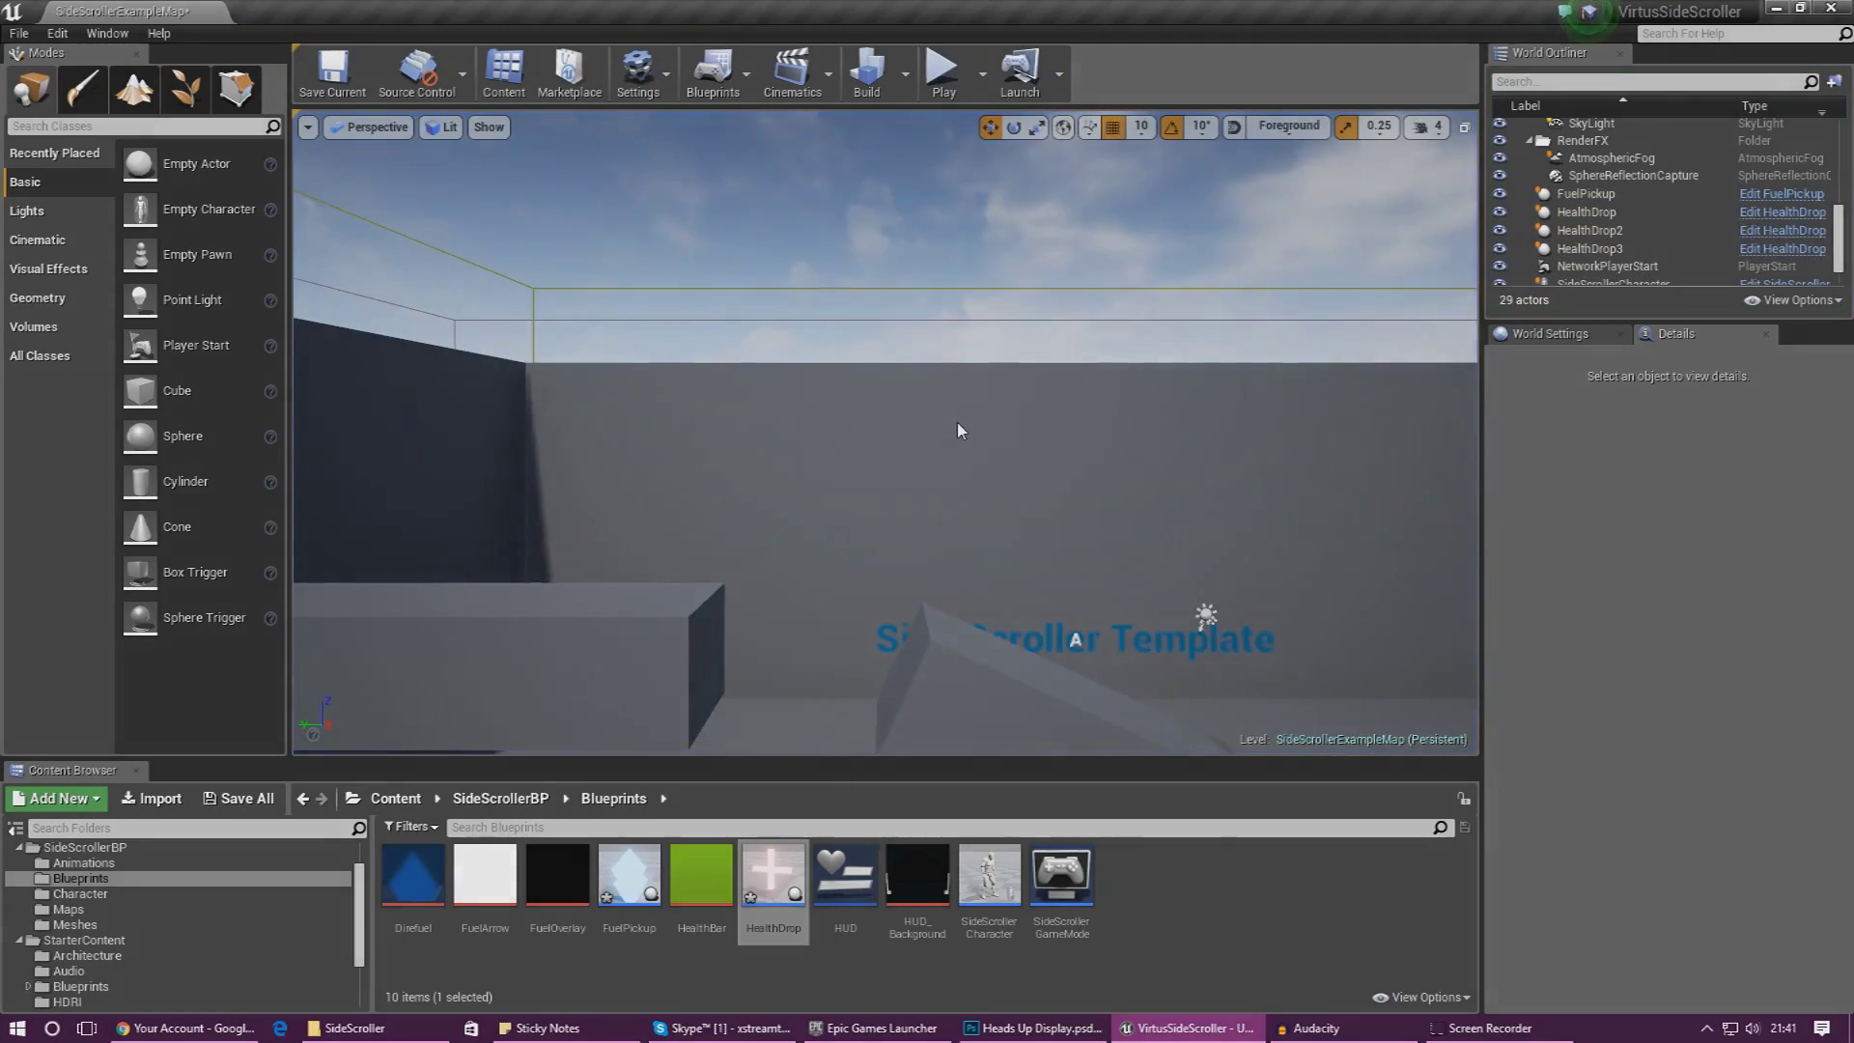